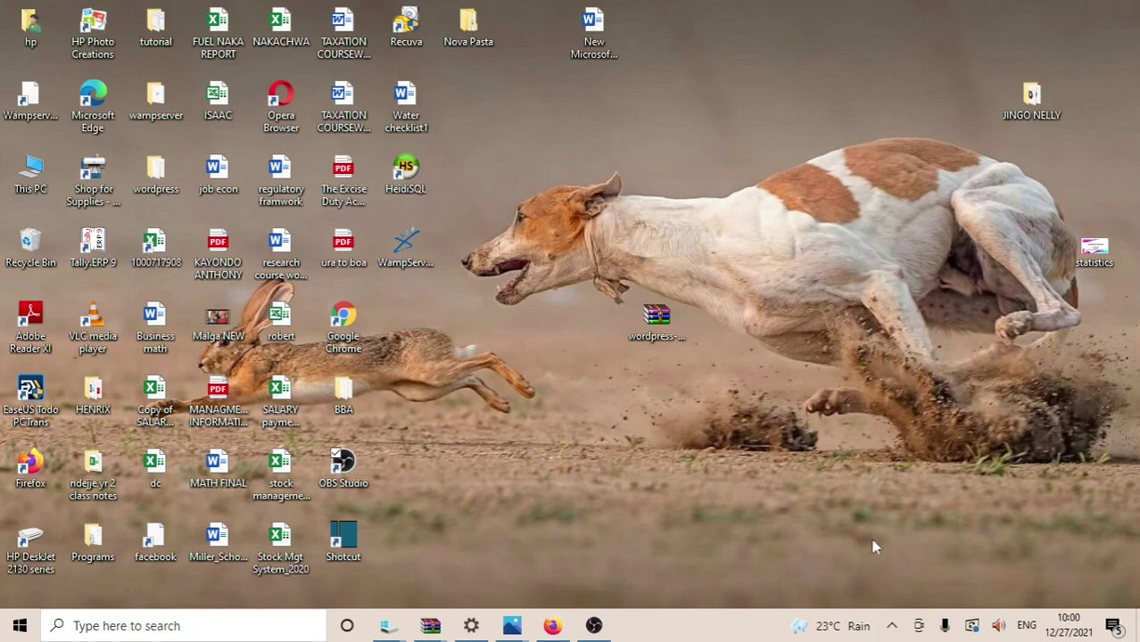
Step: Open the WampServer 3.2.3 tray menu from the hidden taskbar icons
left_click(892, 626)
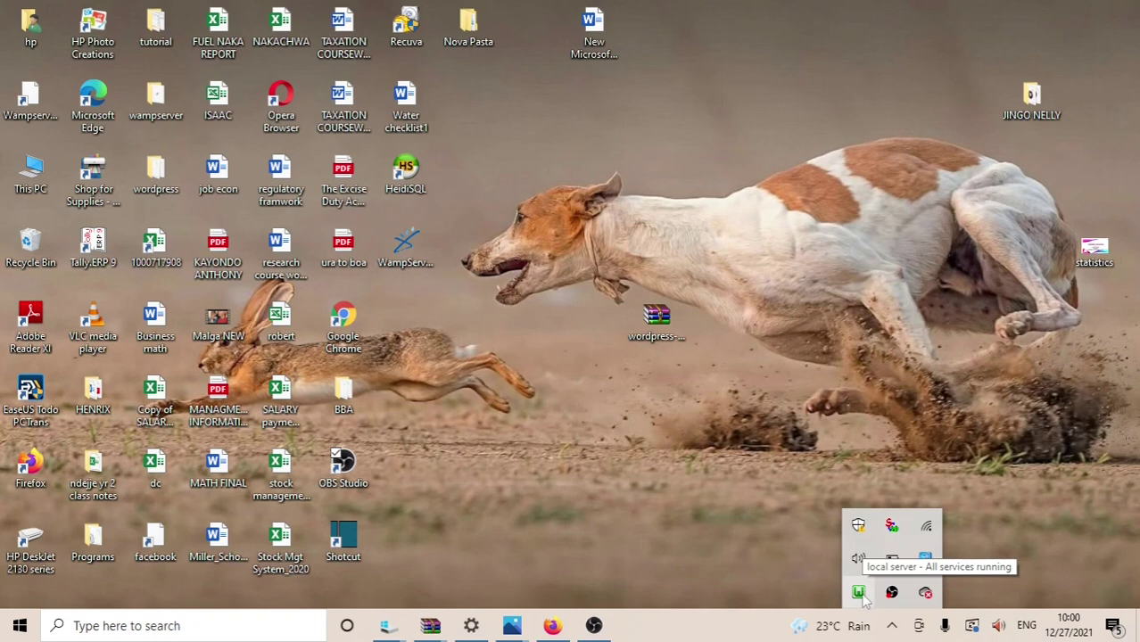
left_click(860, 593)
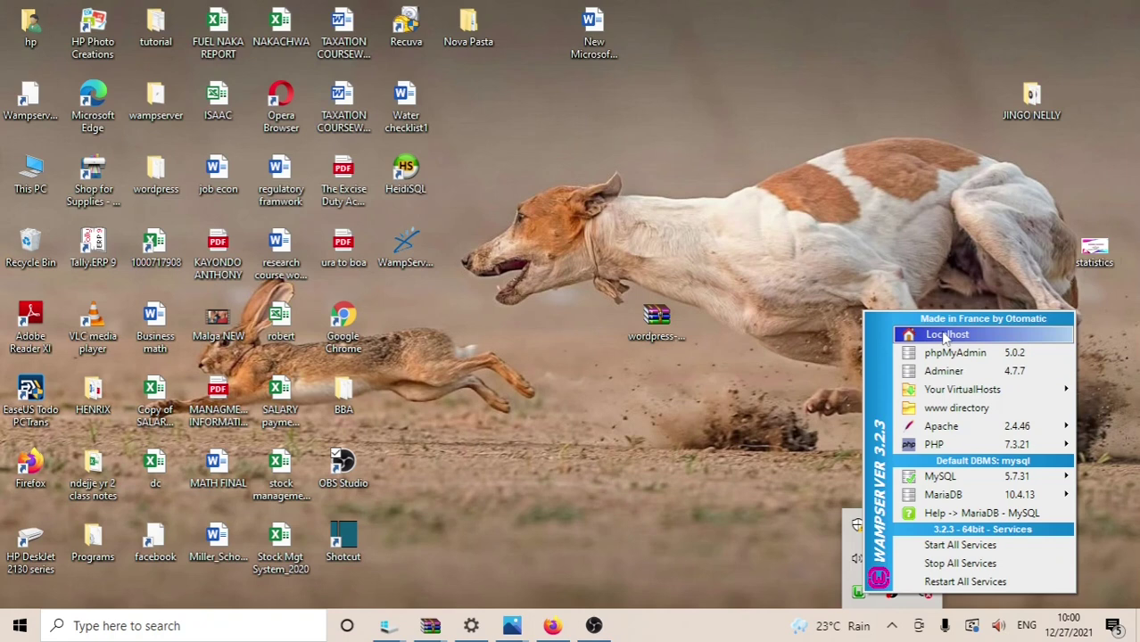
Step: Load the BAGS WordPress site at localhost/BBA/ through WampServer's Localhost index page
left_click(944, 336)
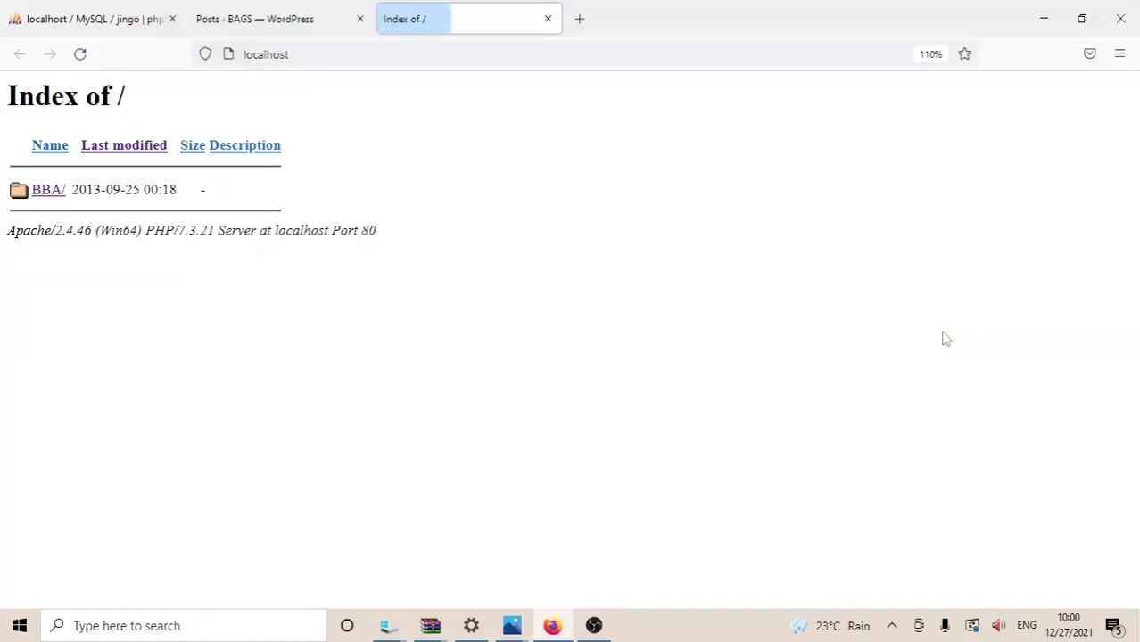
left_click(40, 196)
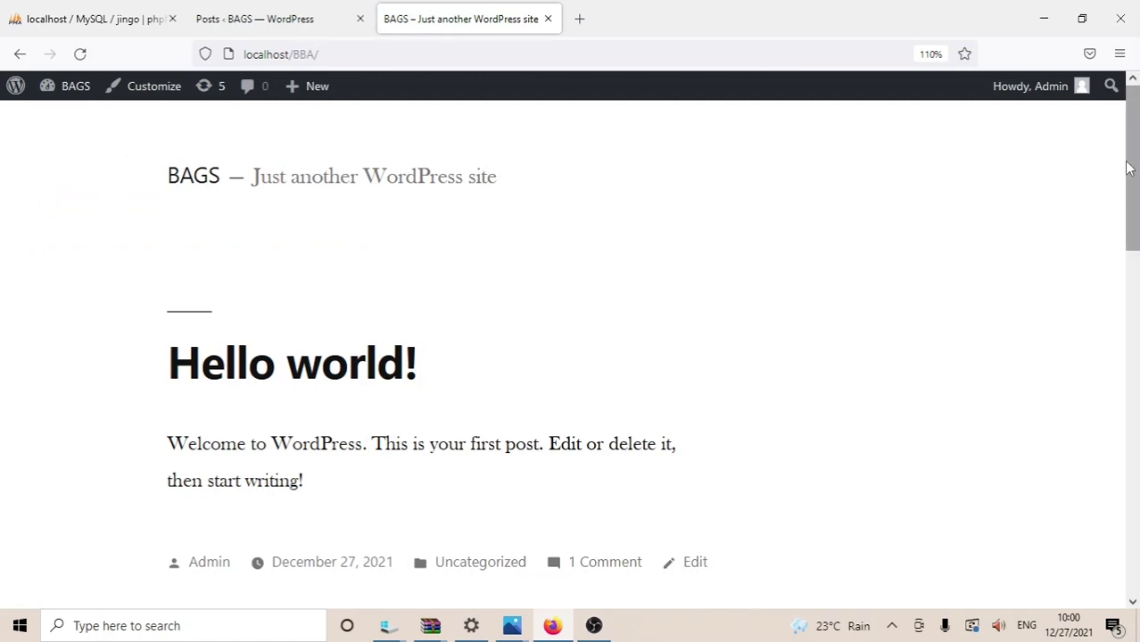
left_click_drag(1130, 168, 1135, 97)
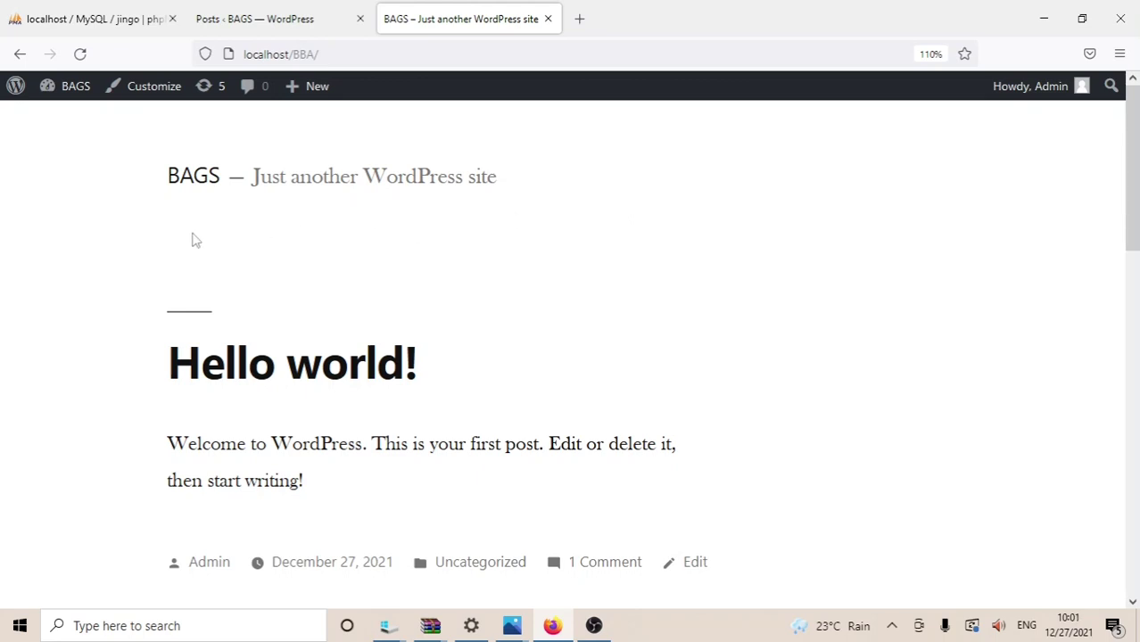
Step: Go to the BAGS dashboard, then Appearance > Themes showing the 3 installed themes
mouse_move(75, 94)
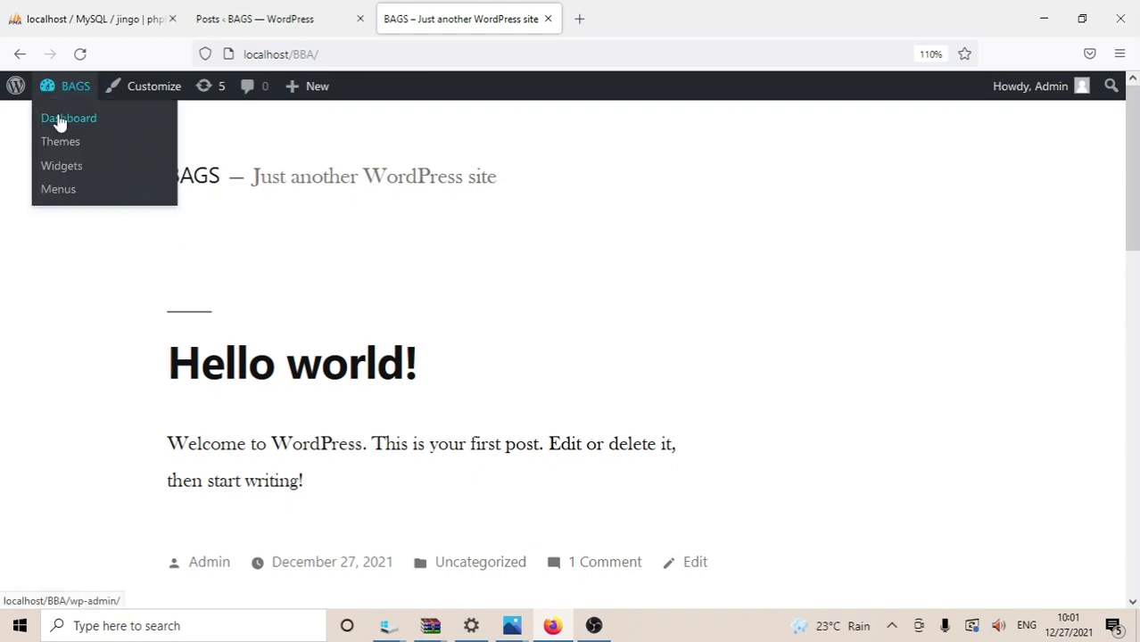
left_click(58, 116)
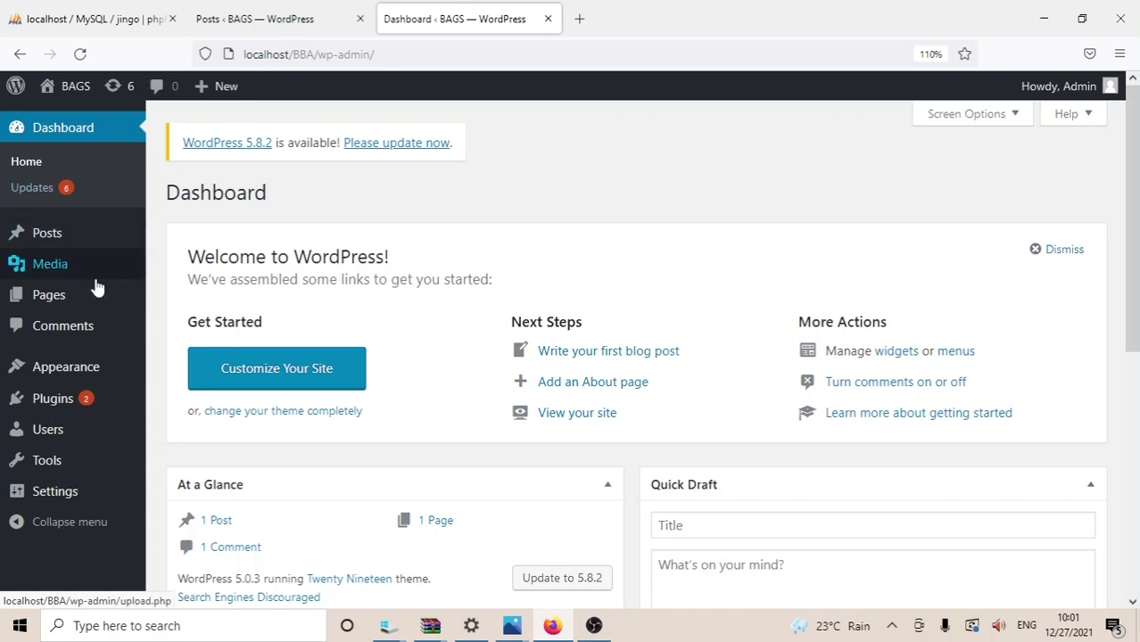
mouse_move(95, 369)
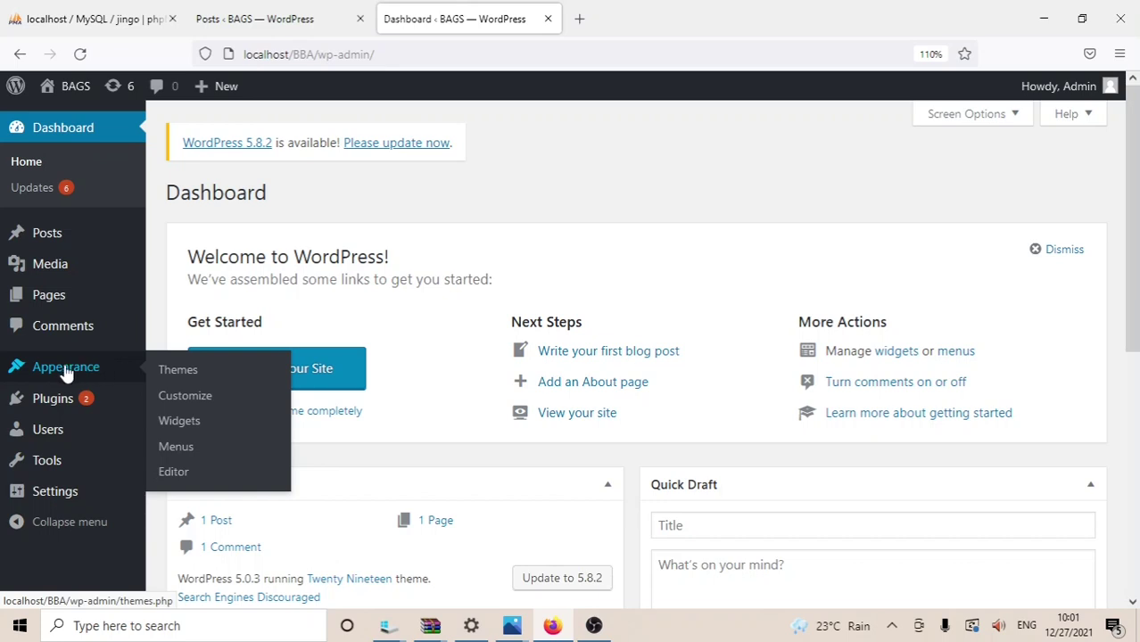
left_click(178, 373)
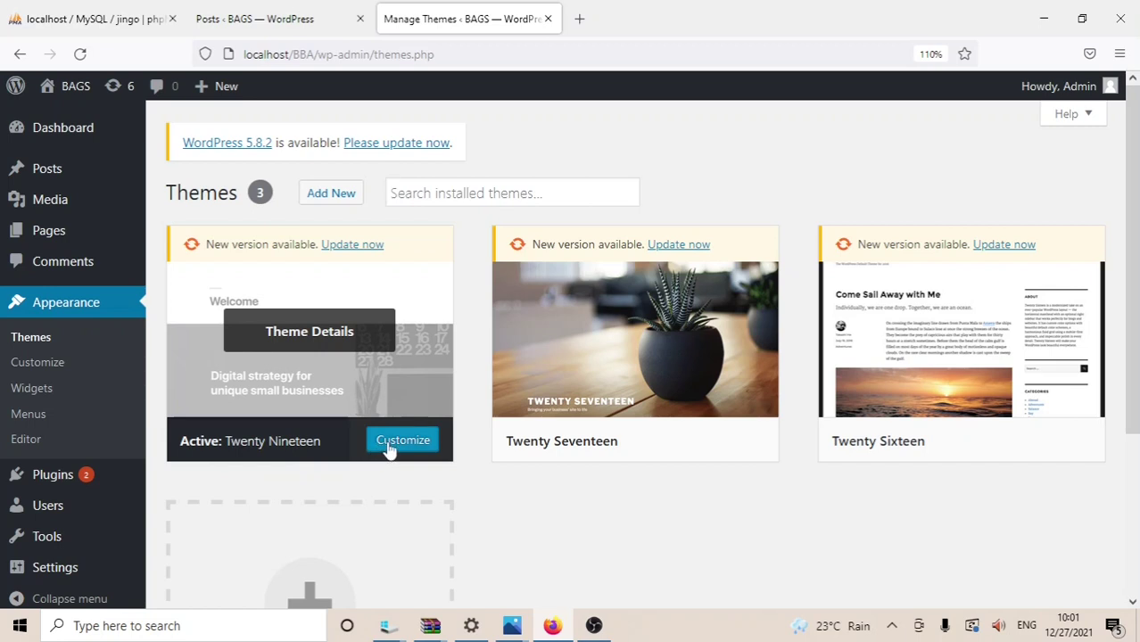
Step: In the Customizer's Site Identity, change the site title from BAGS to FOOD CHAM
left_click(64, 371)
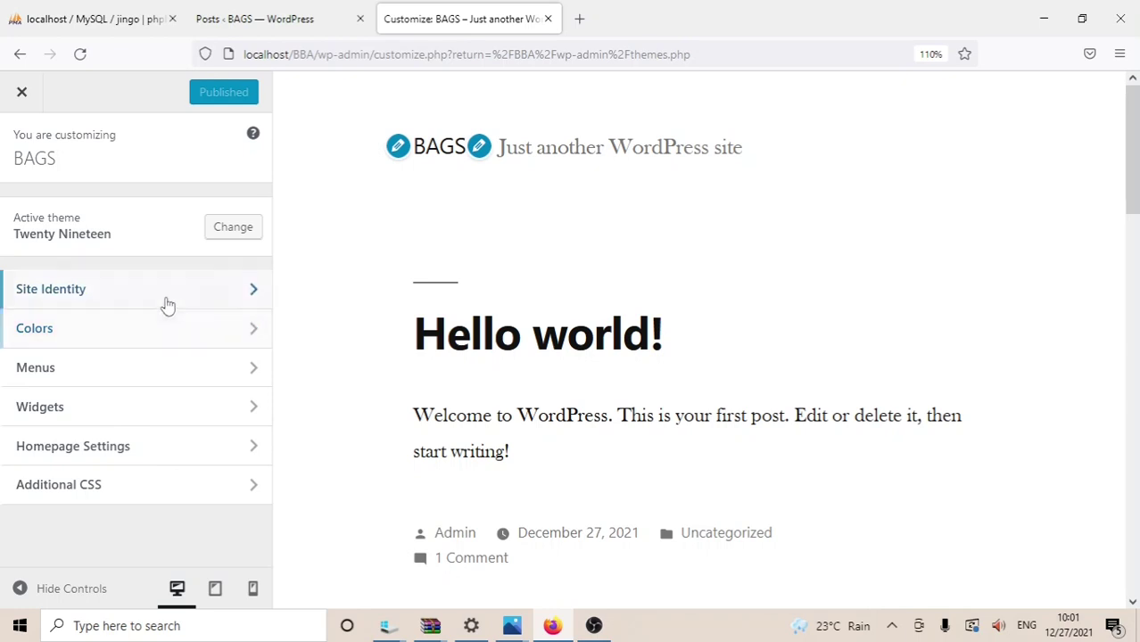
left_click(246, 289)
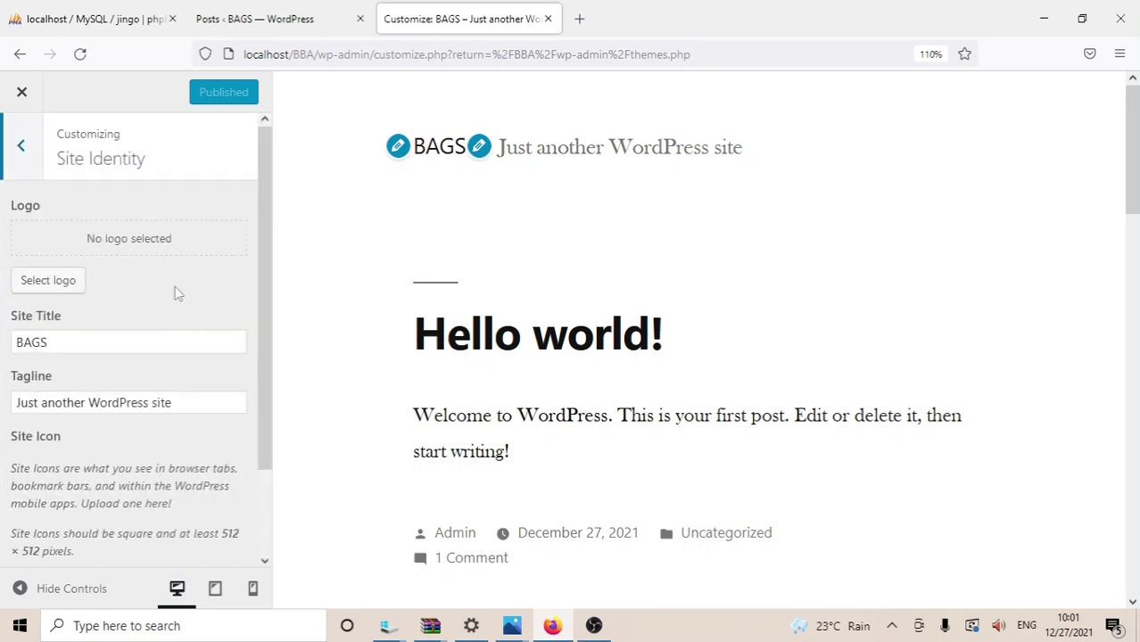
left_click(55, 343)
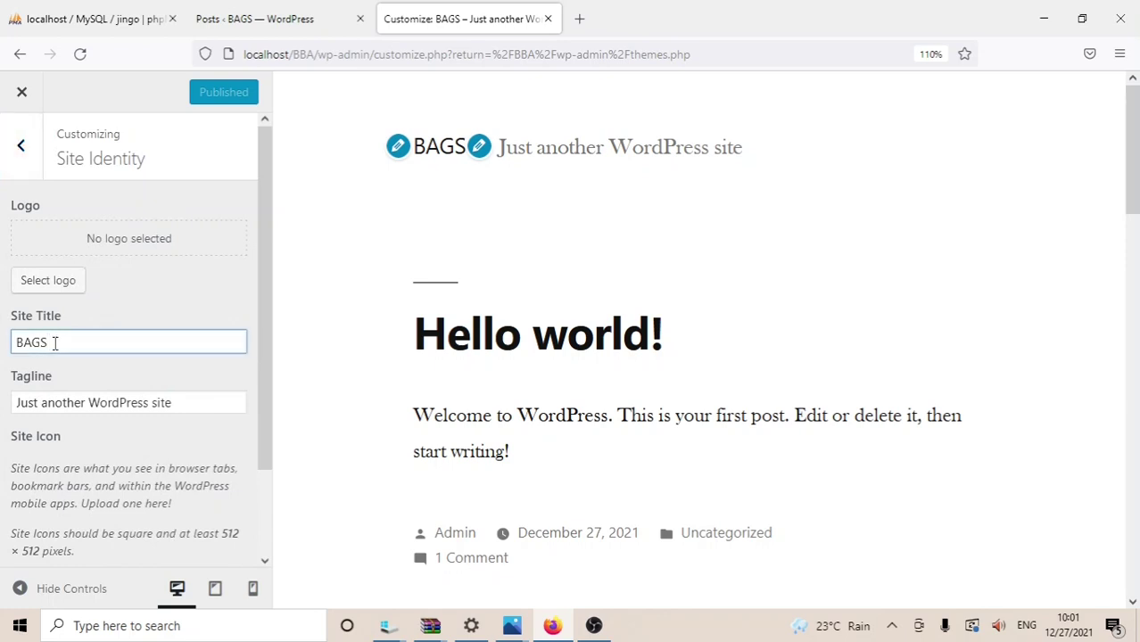
key("BackSpace")
key("BackSpace")
key("BackSpace")
key("BackSpace")
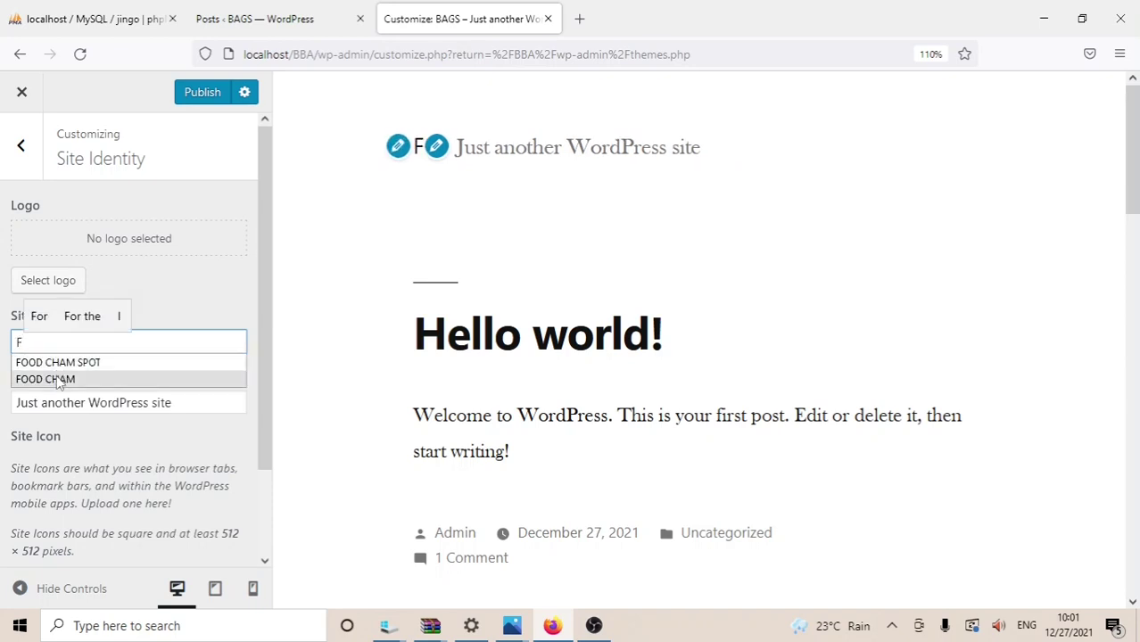
type("F")
left_click(58, 380)
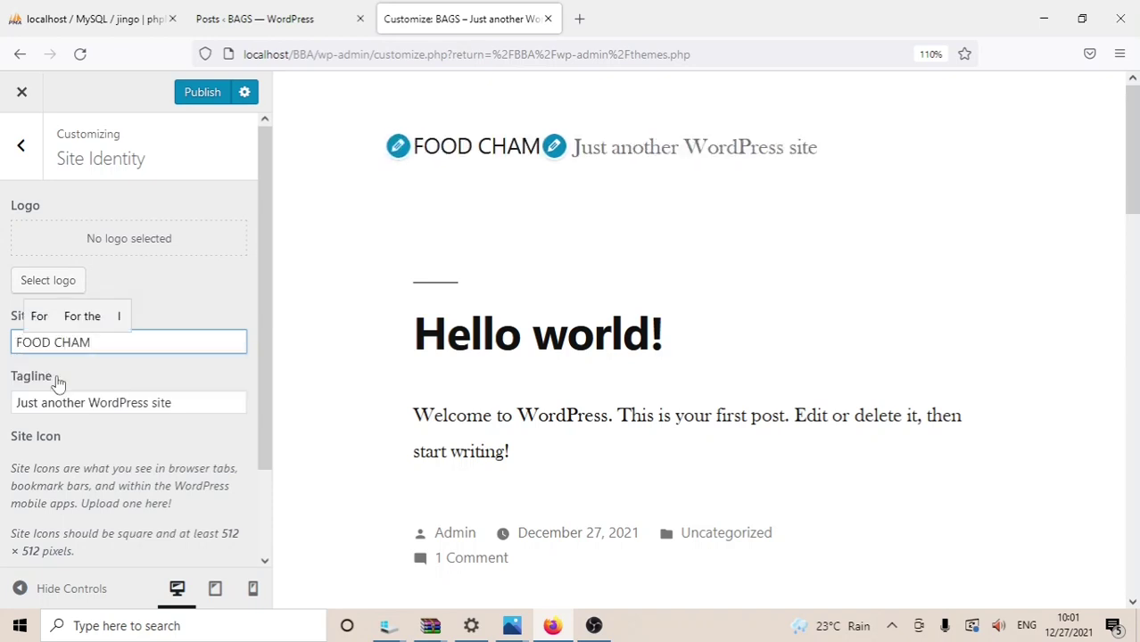
Step: Set the tagline to 'Five star food restaurant' and begin selecting a site logo
left_click(188, 408)
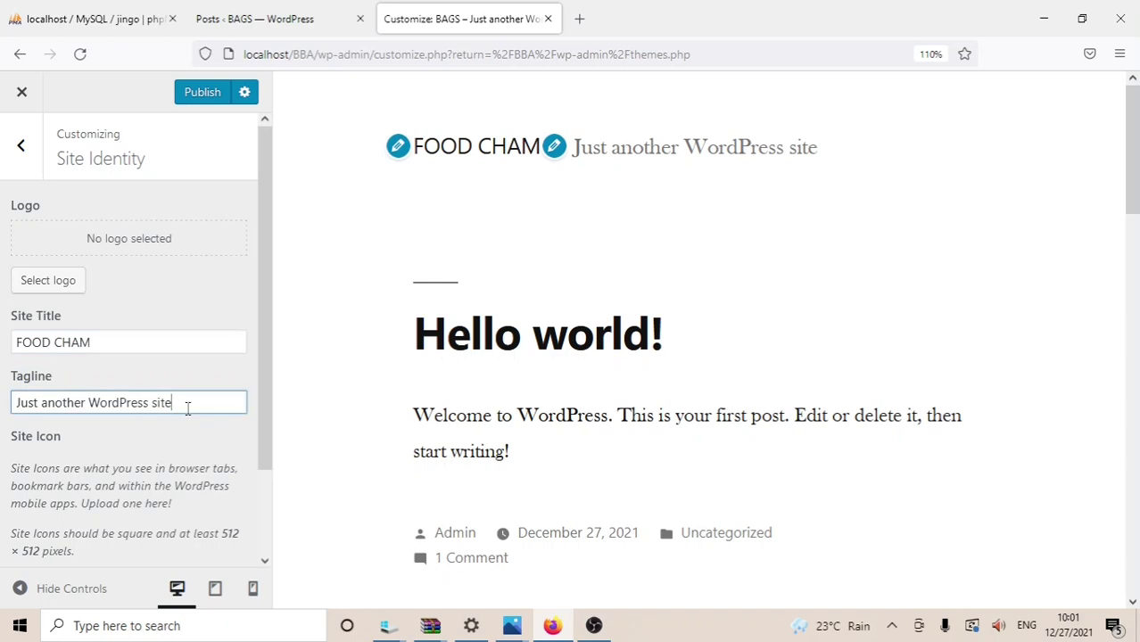
key("BackSpace")
key("BackSpace")
key("BackSpace")
key("BackSpace")
key("BackSpace")
key("BackSpace")
key("BackSpace")
key("BackSpace")
key("BackSpace")
key("BackSpace")
key("BackSpace")
key("BackSpace")
key("BackSpace")
key("BackSpace")
key("BackSpace")
key("BackSpace")
key("BackSpace")
key("BackSpace")
key("BackSpace")
key("BackSpace")
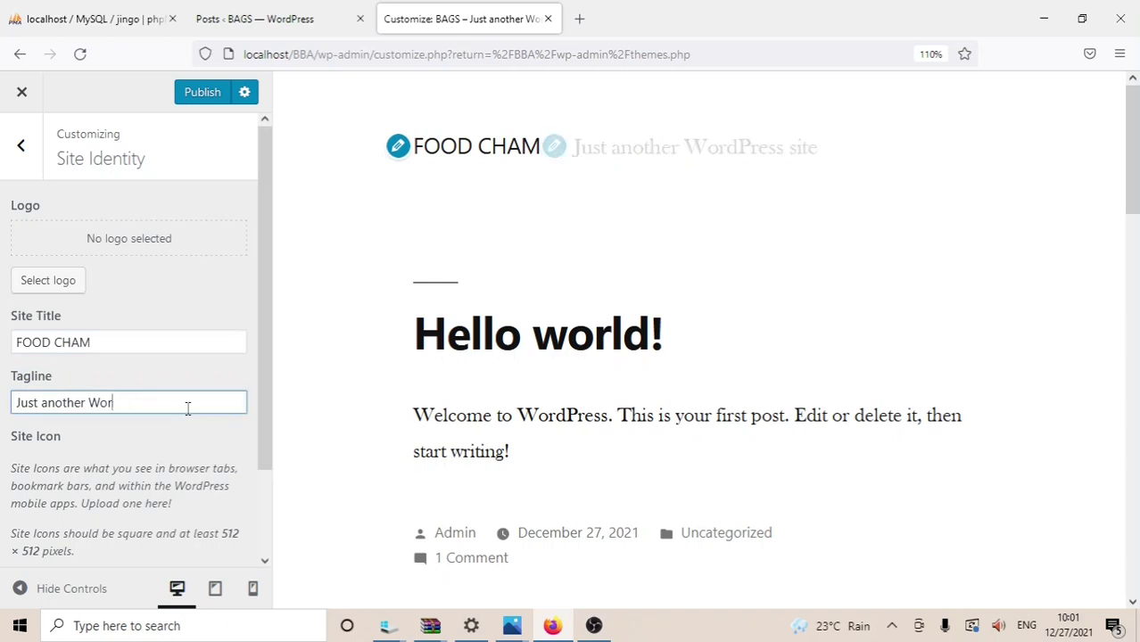
left_click(172, 408)
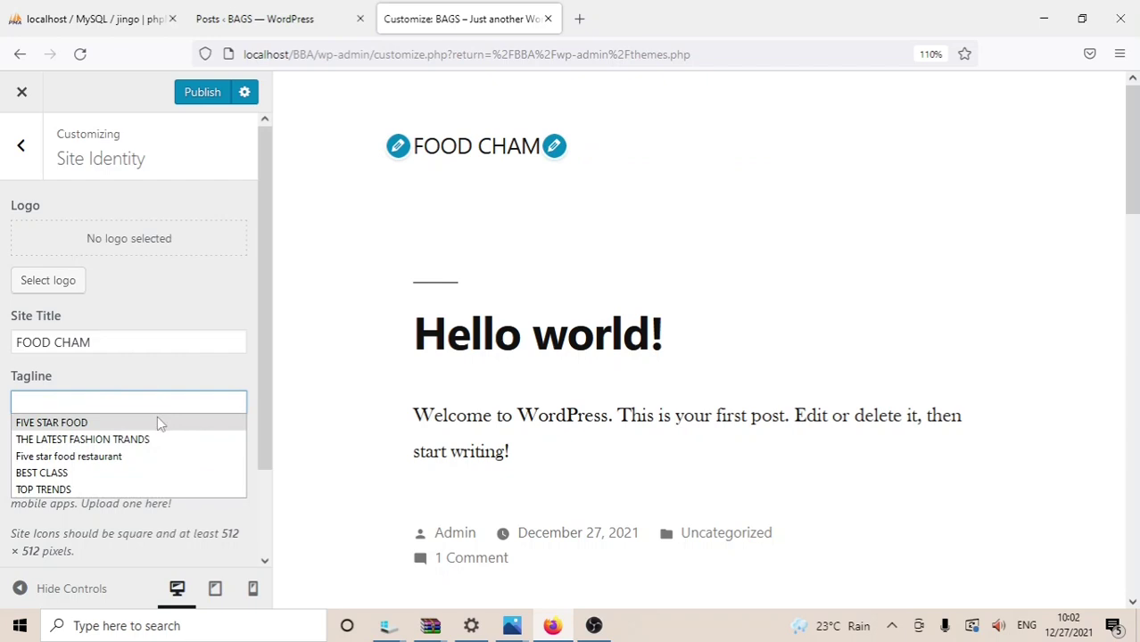
left_click(111, 458)
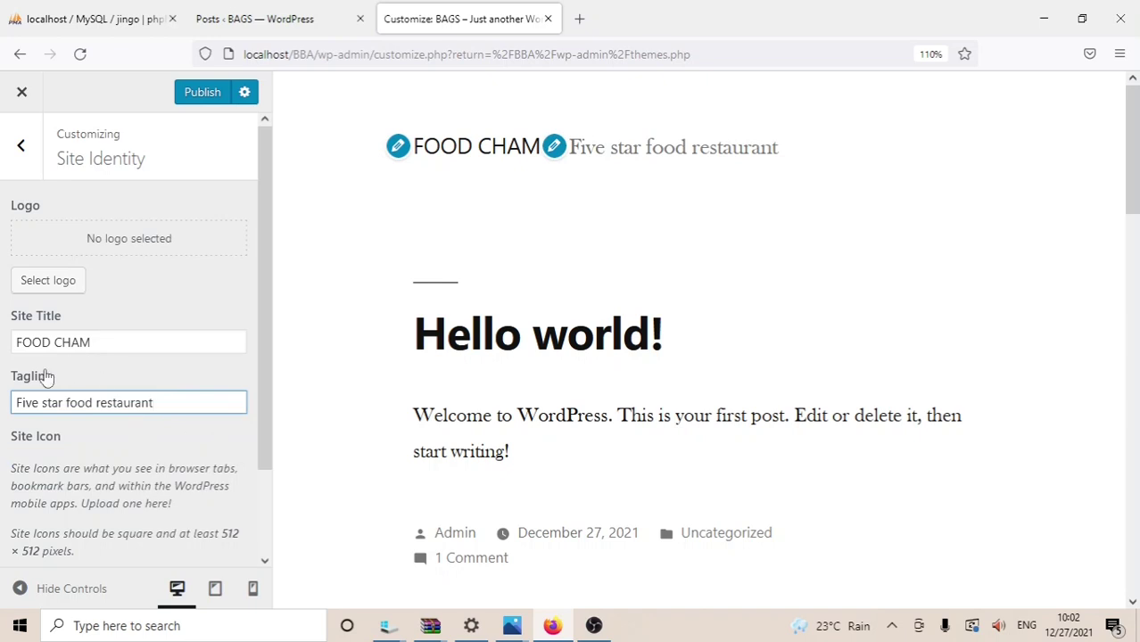
left_click(40, 283)
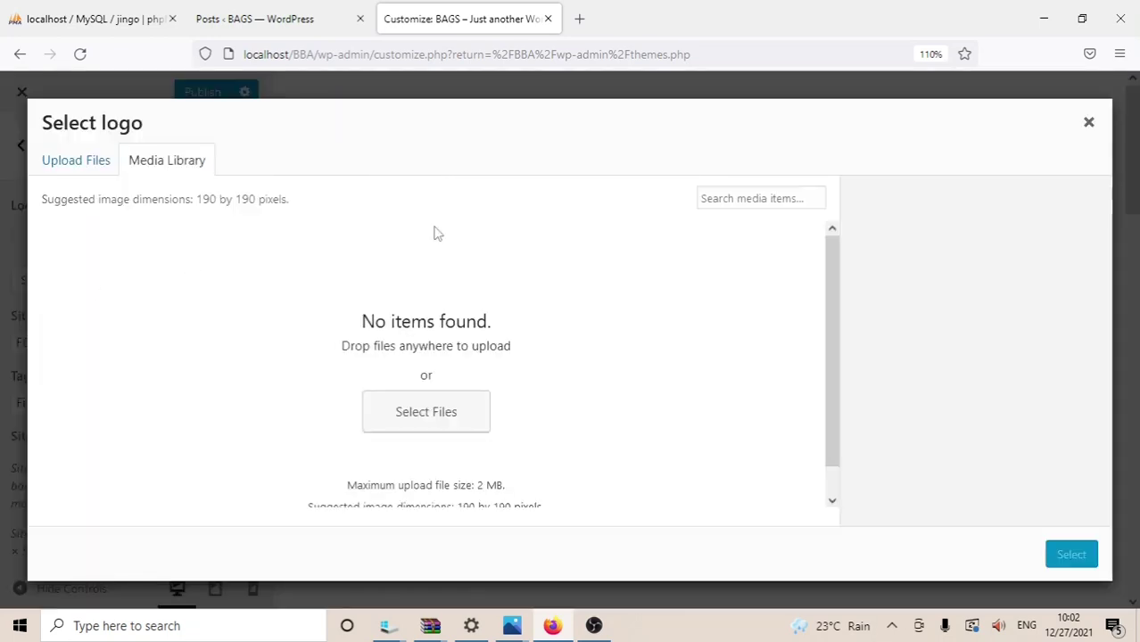
Step: Upload the orange food image, crop it tighter, and set it as the site logo
left_click(420, 414)
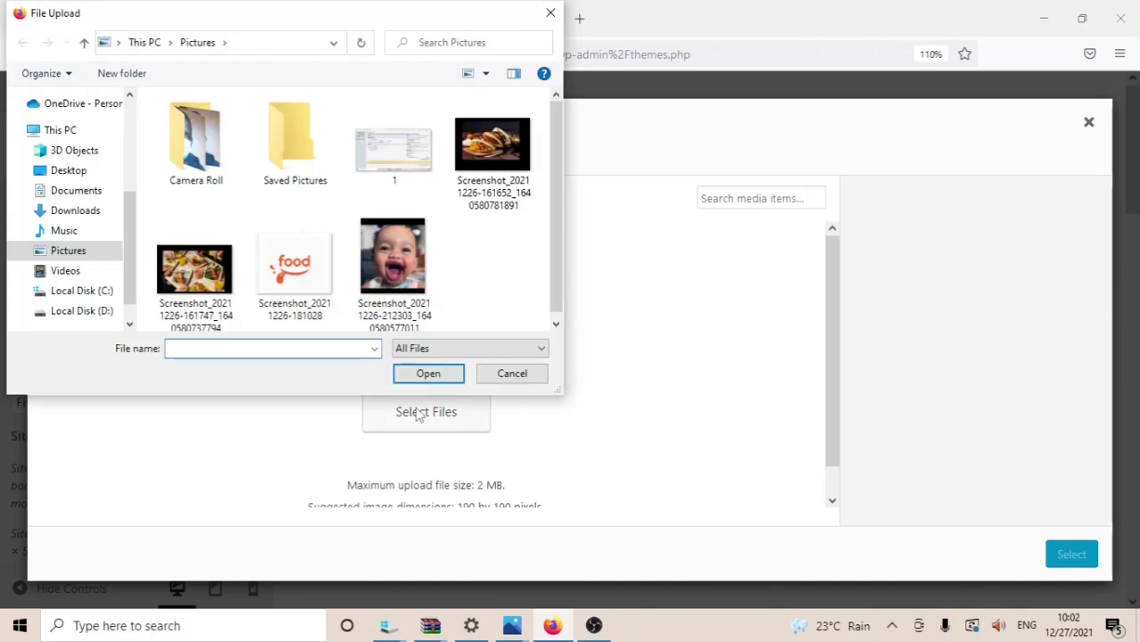
left_click(315, 273)
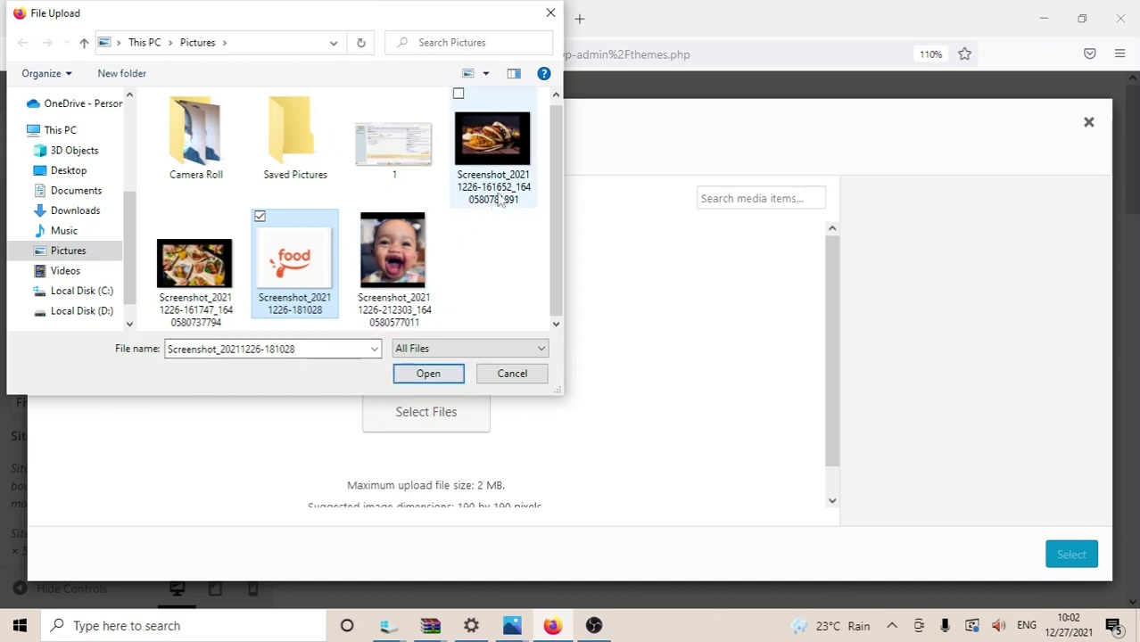
left_click(426, 373)
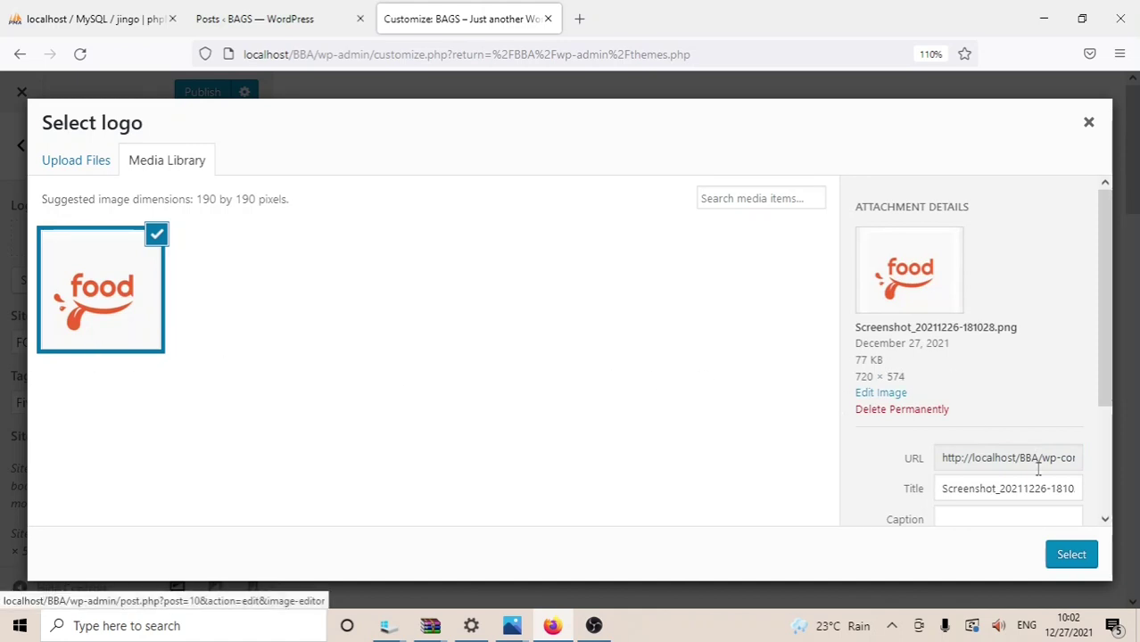
left_click(1072, 563)
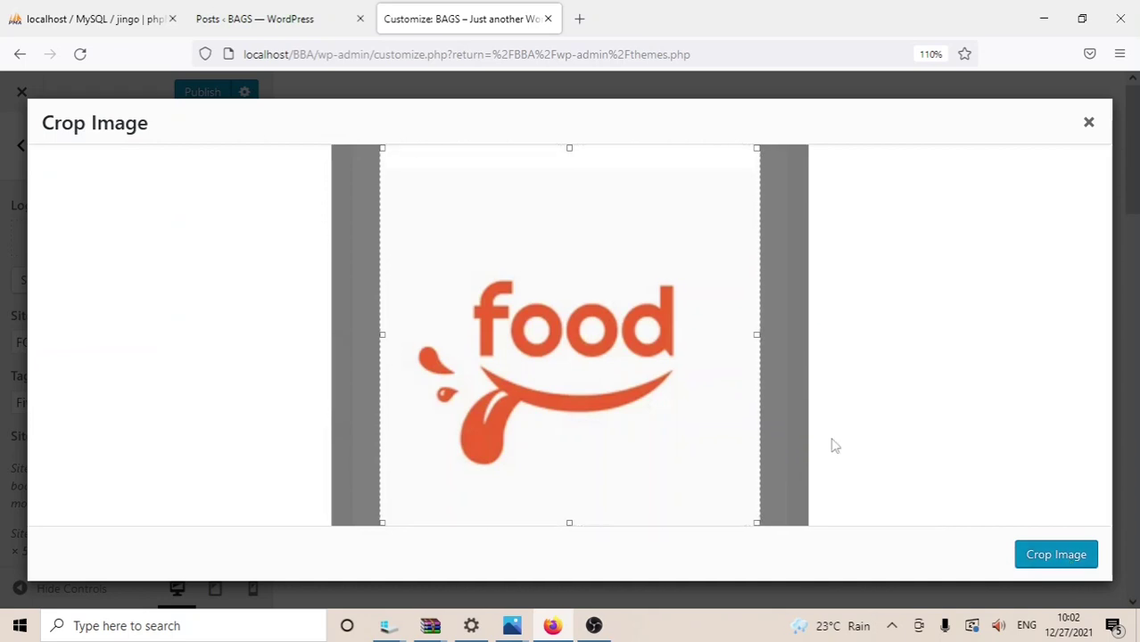
left_click_drag(757, 521, 815, 544)
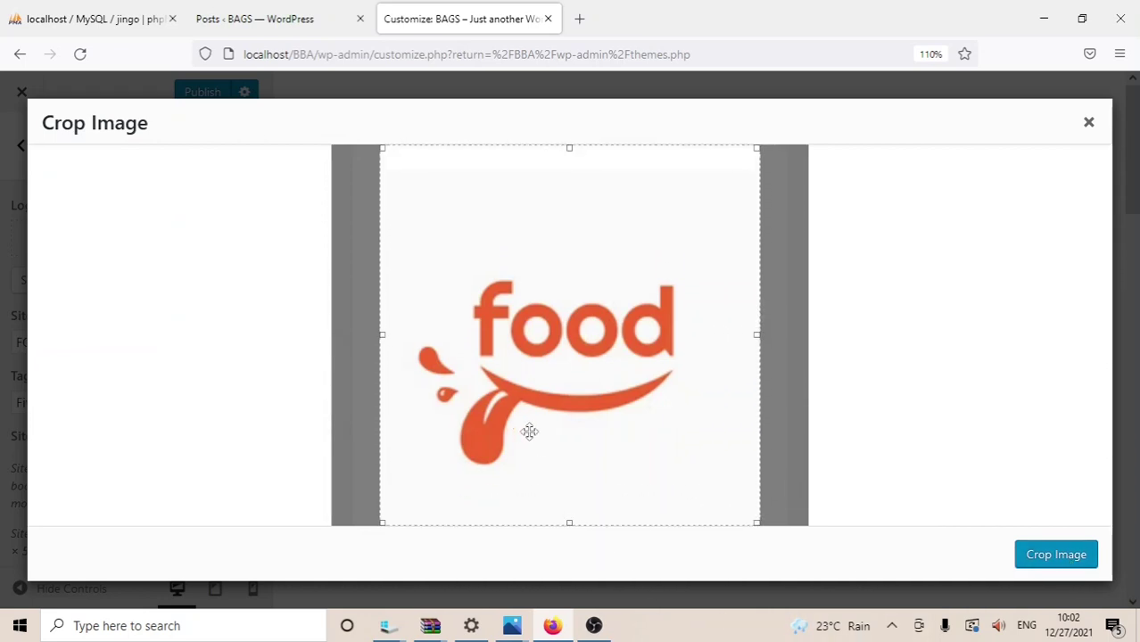
left_click(1031, 558)
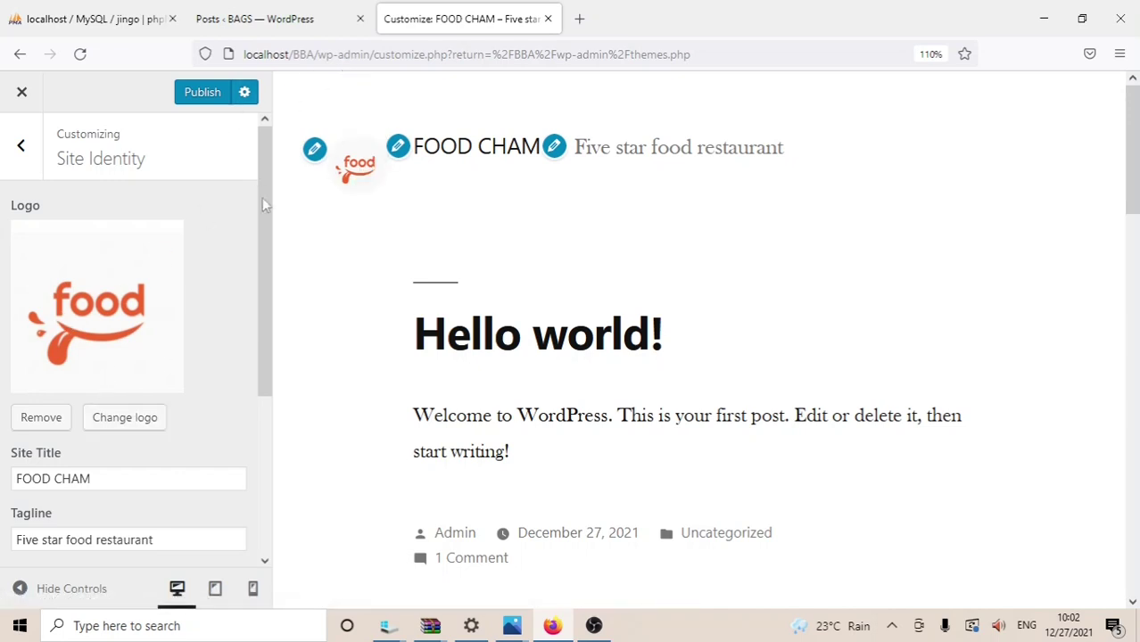
left_click_drag(268, 255, 188, 178)
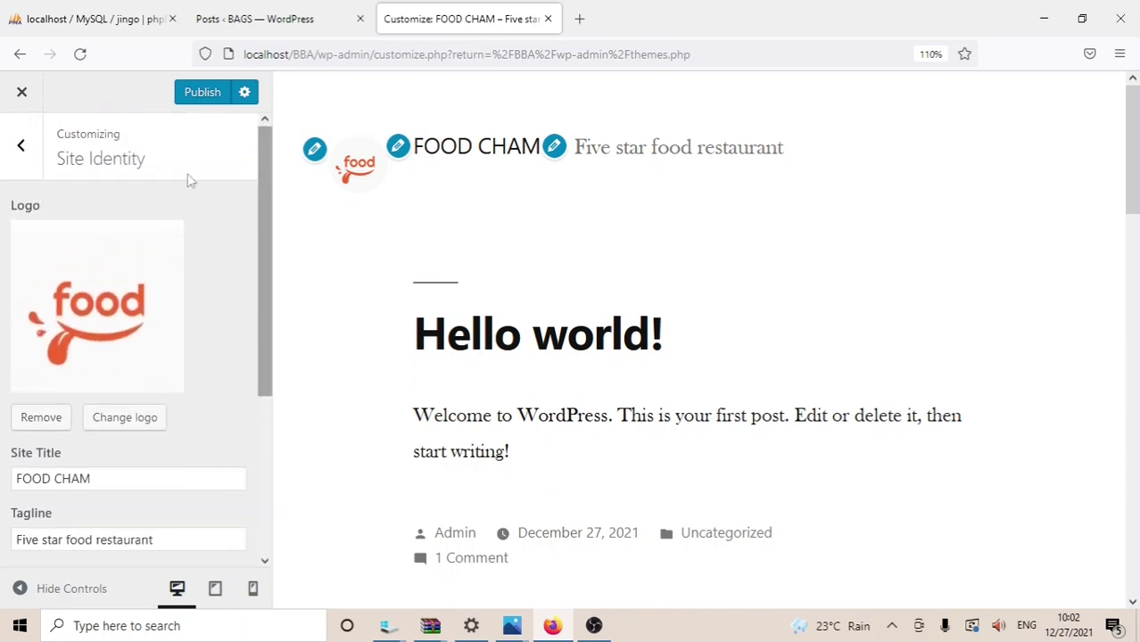
left_click(198, 94)
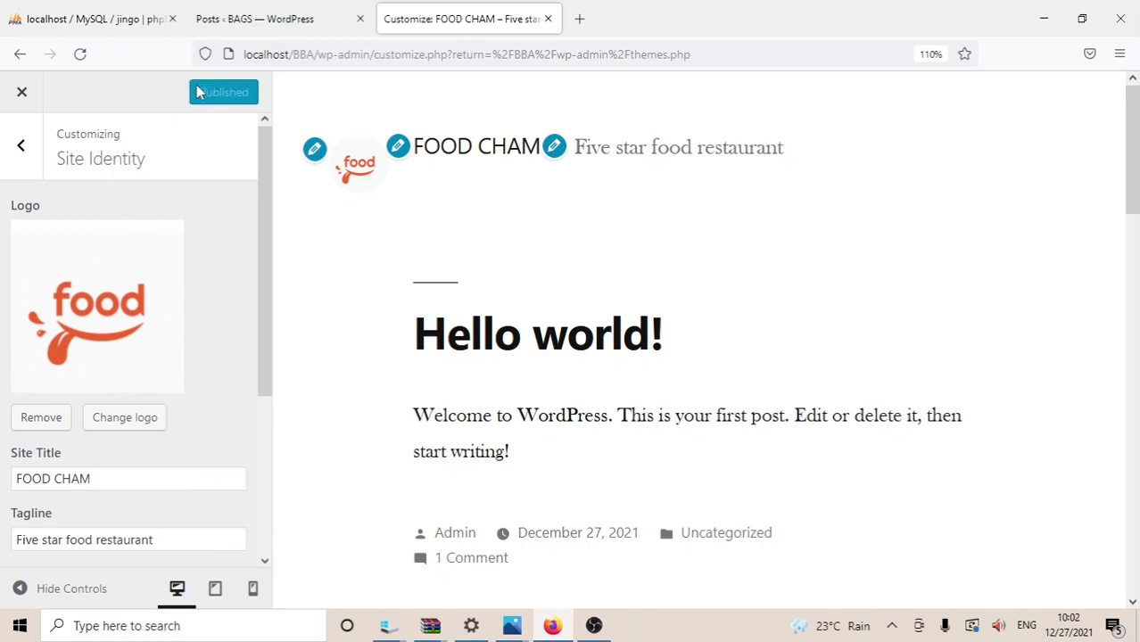
left_click(21, 147)
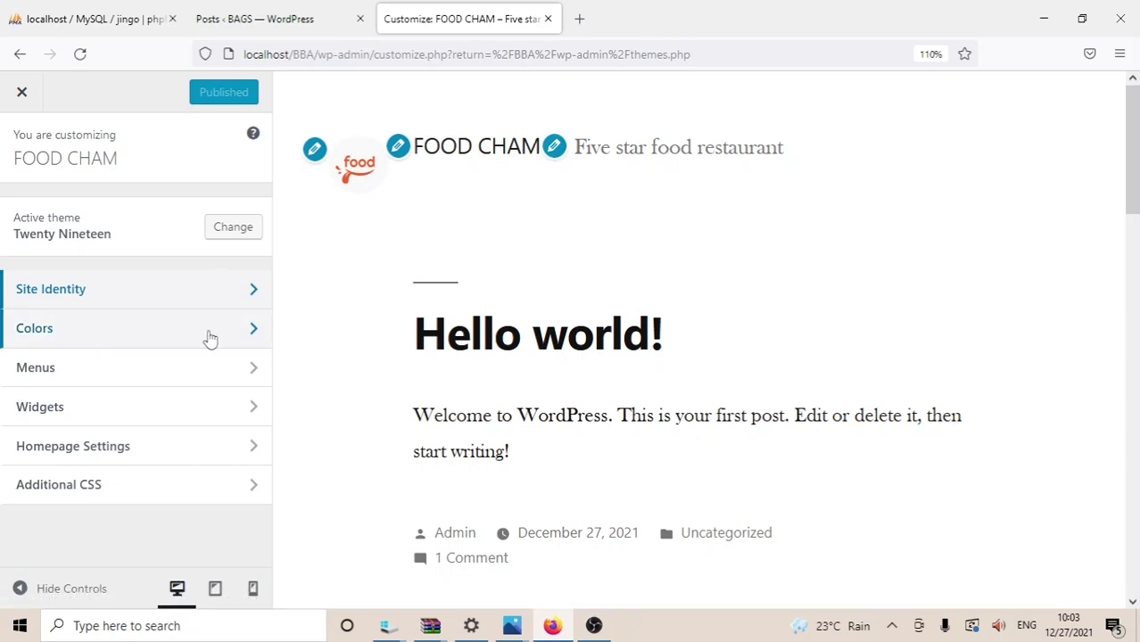
left_click(250, 342)
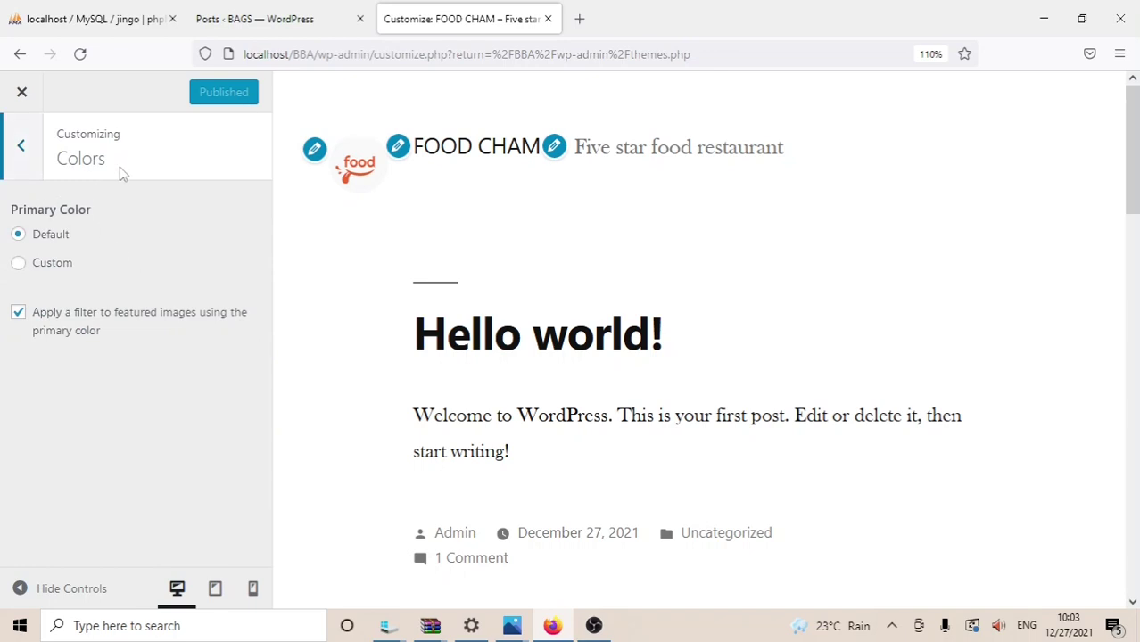
left_click(19, 264)
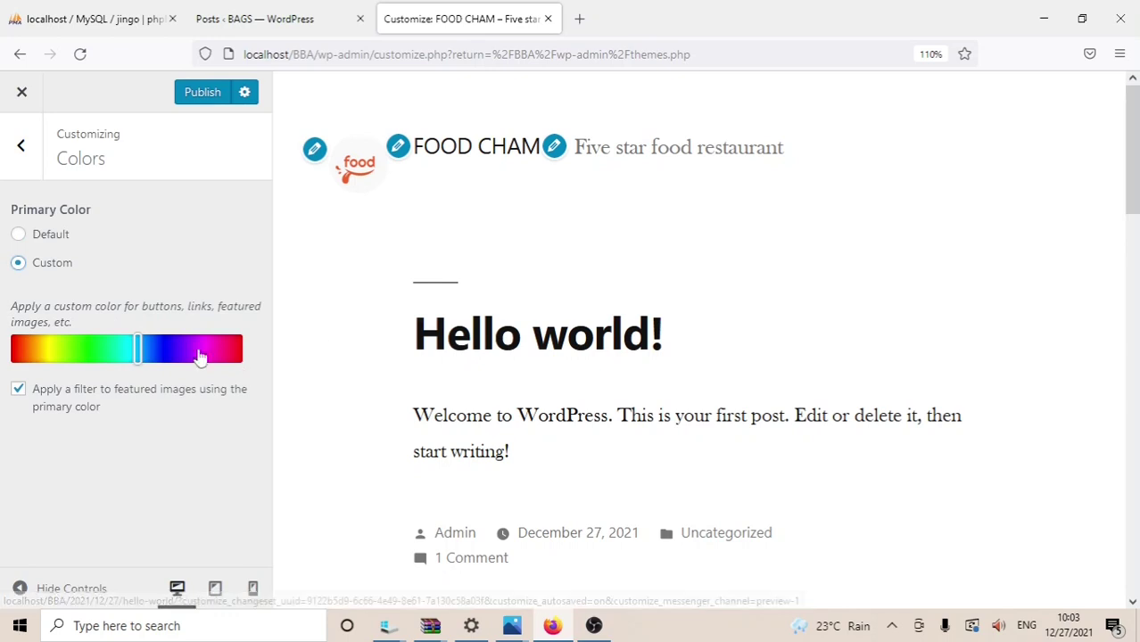
left_click_drag(137, 348, 153, 359)
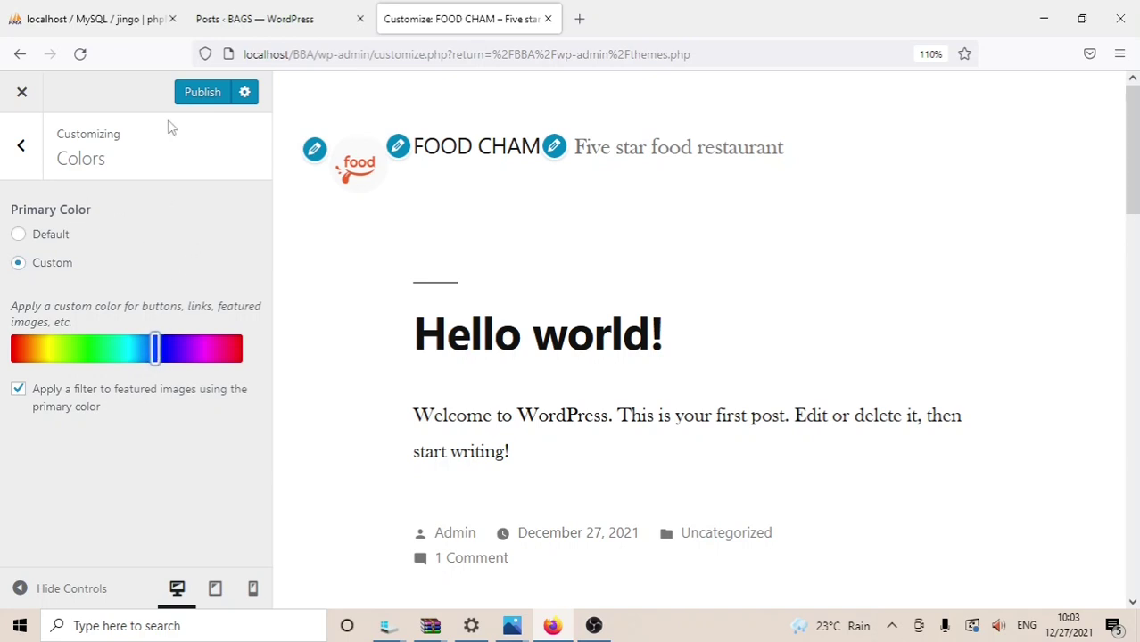
left_click(184, 93)
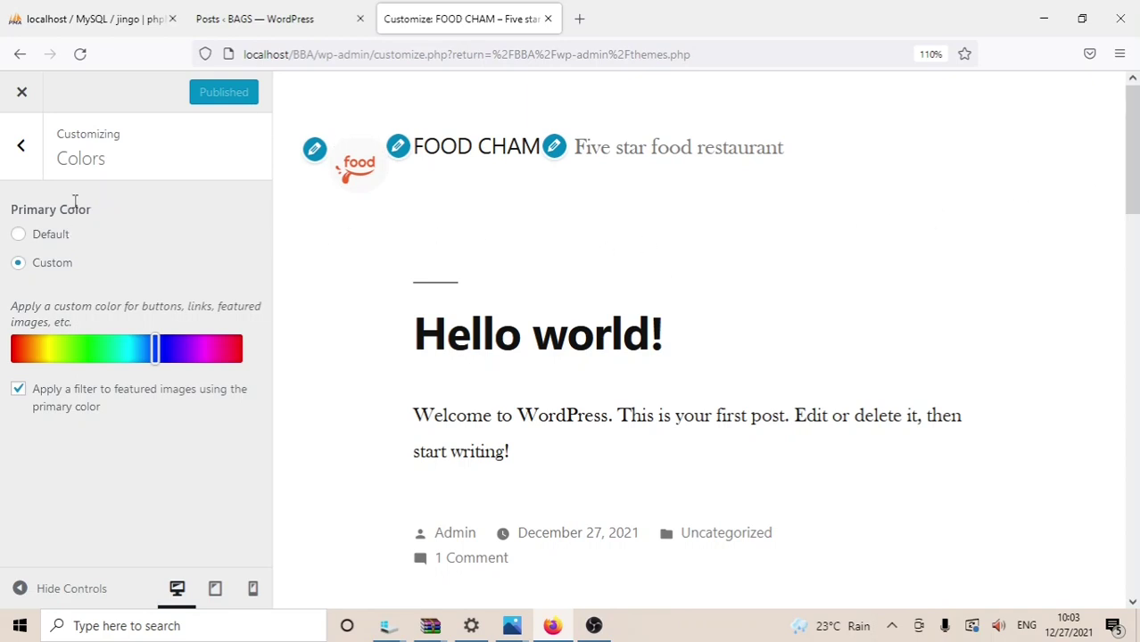
left_click(21, 147)
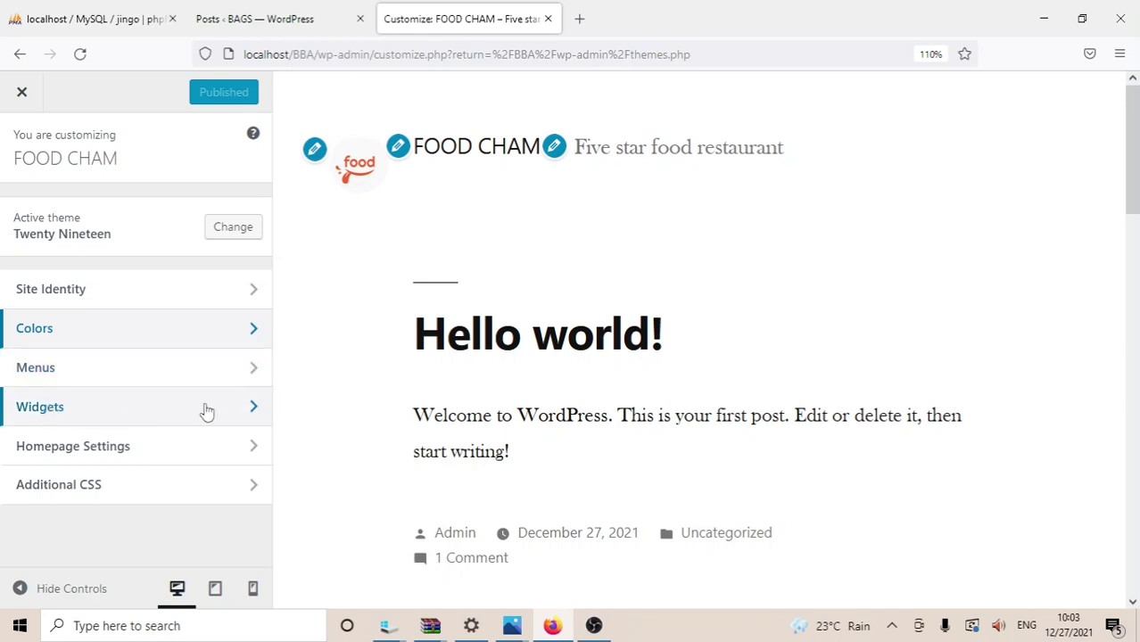
left_click_drag(1135, 183, 1128, 361)
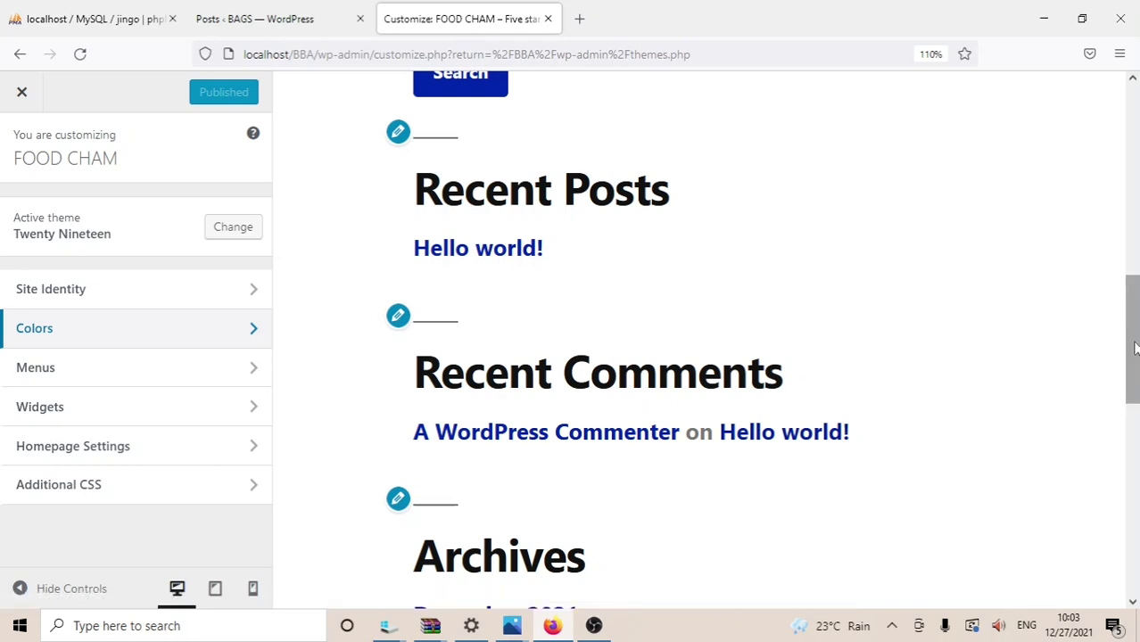
left_click_drag(1136, 348, 1136, 146)
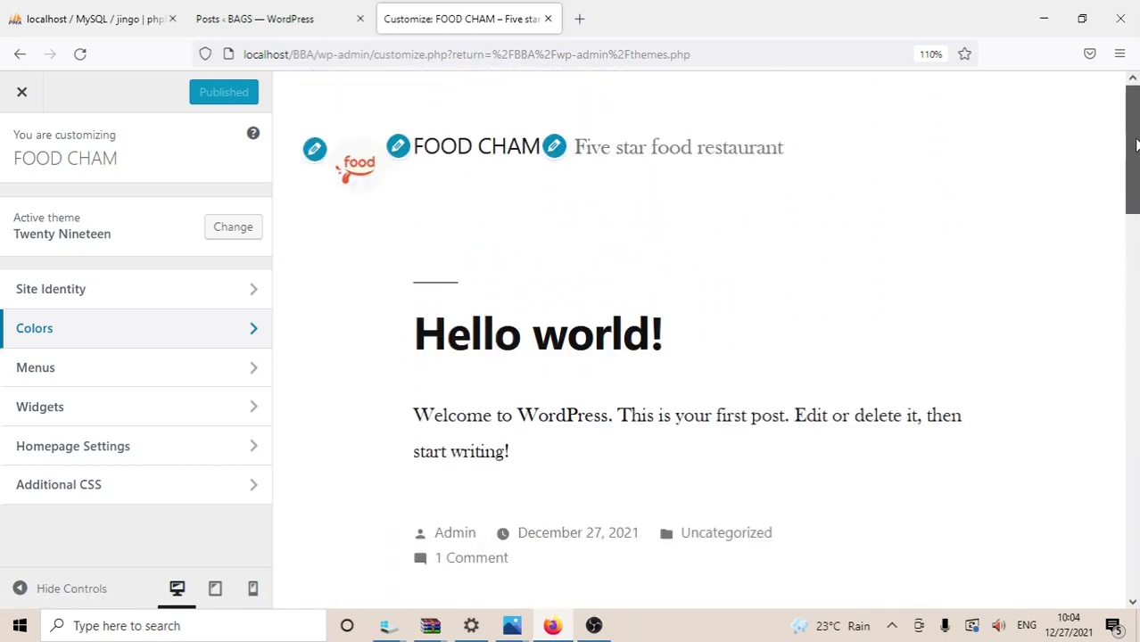
Step: Create a menu named 'Fast foods' assigned to the Primary location
left_click(48, 374)
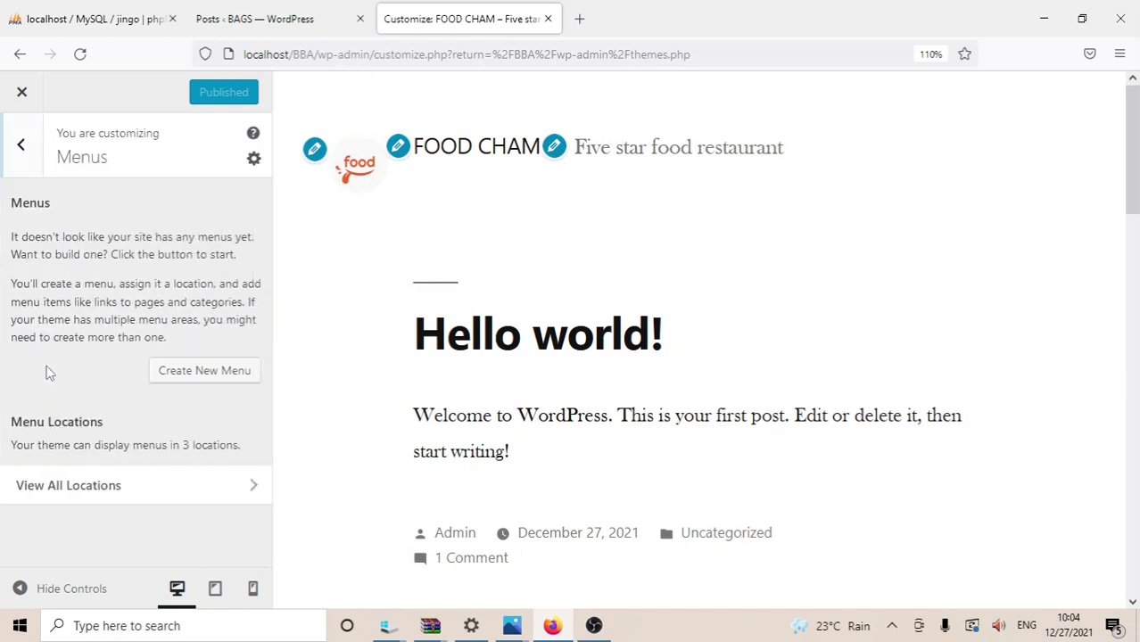
left_click(202, 373)
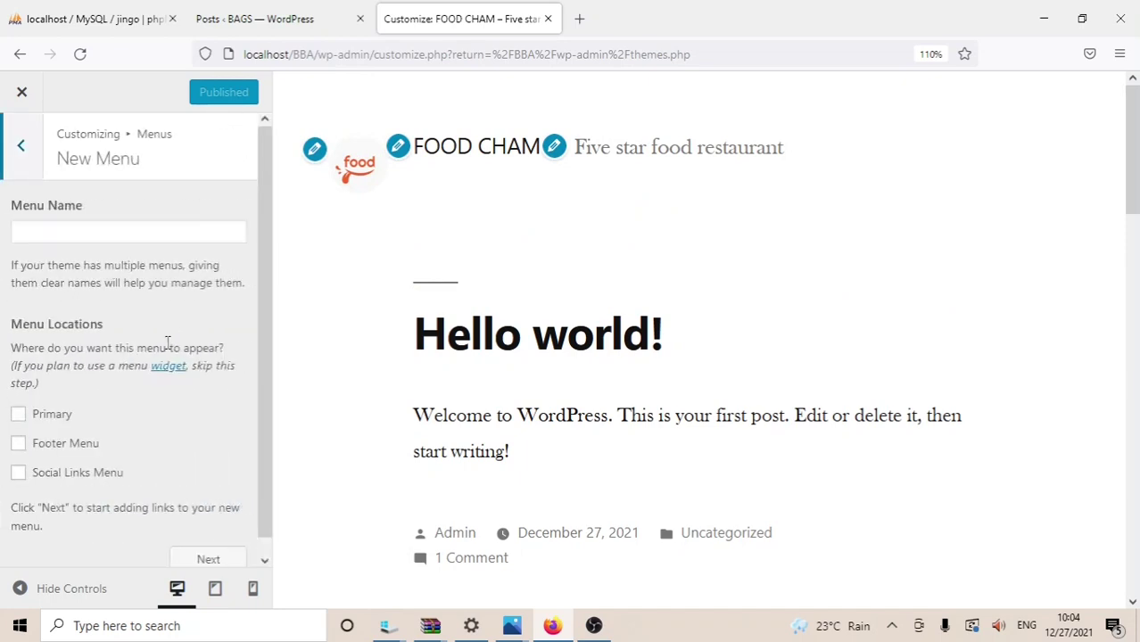
left_click(51, 232)
type("Fas")
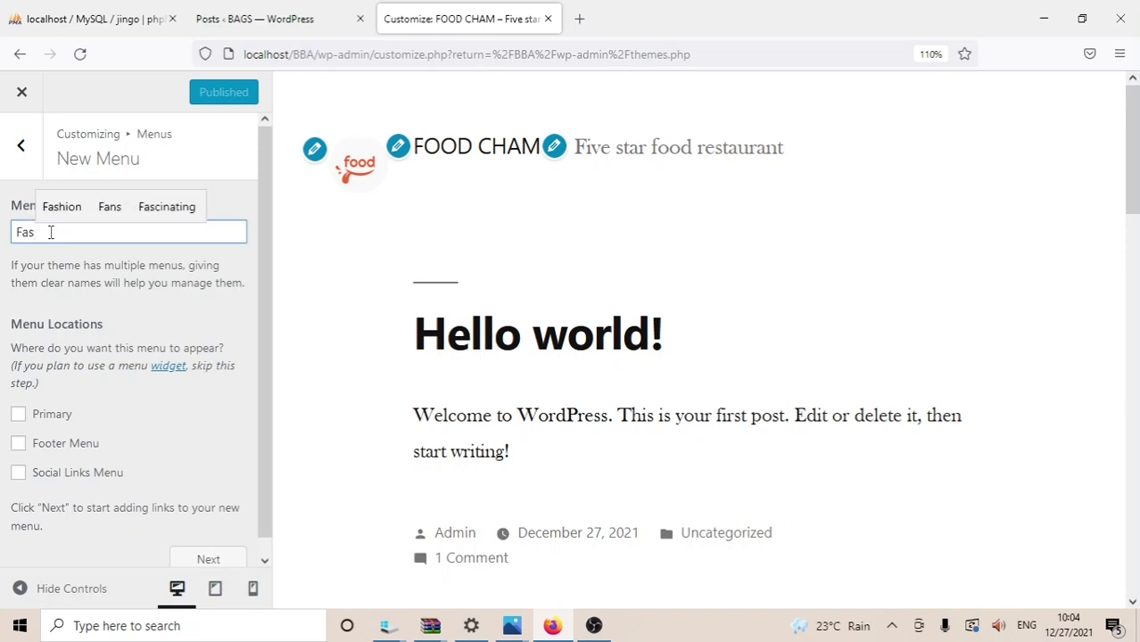
type("t foods")
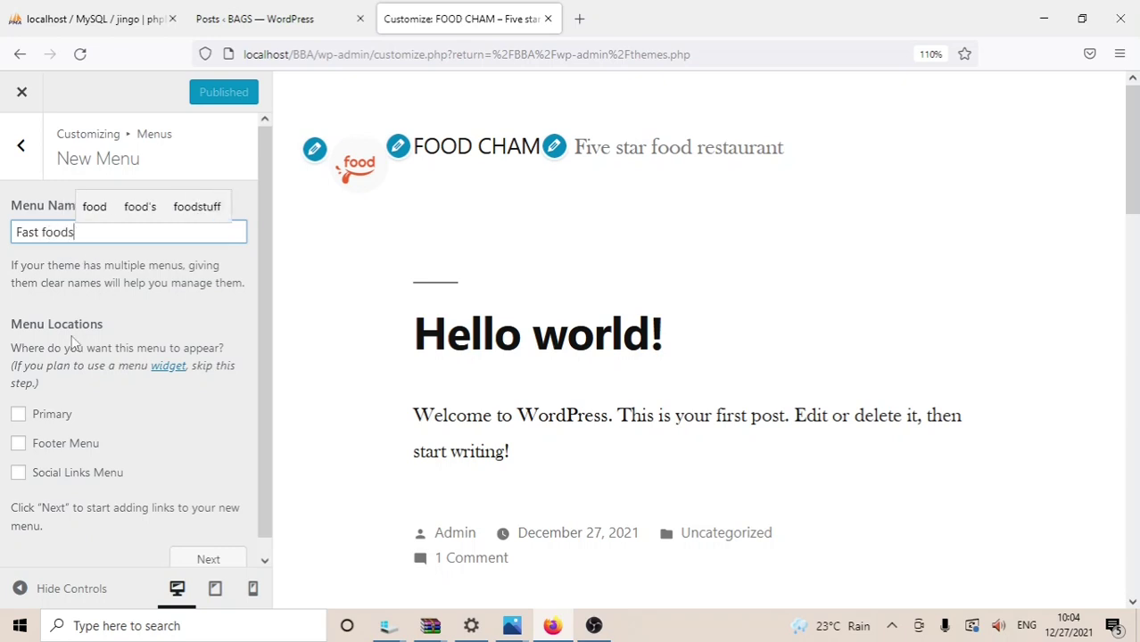
left_click(19, 415)
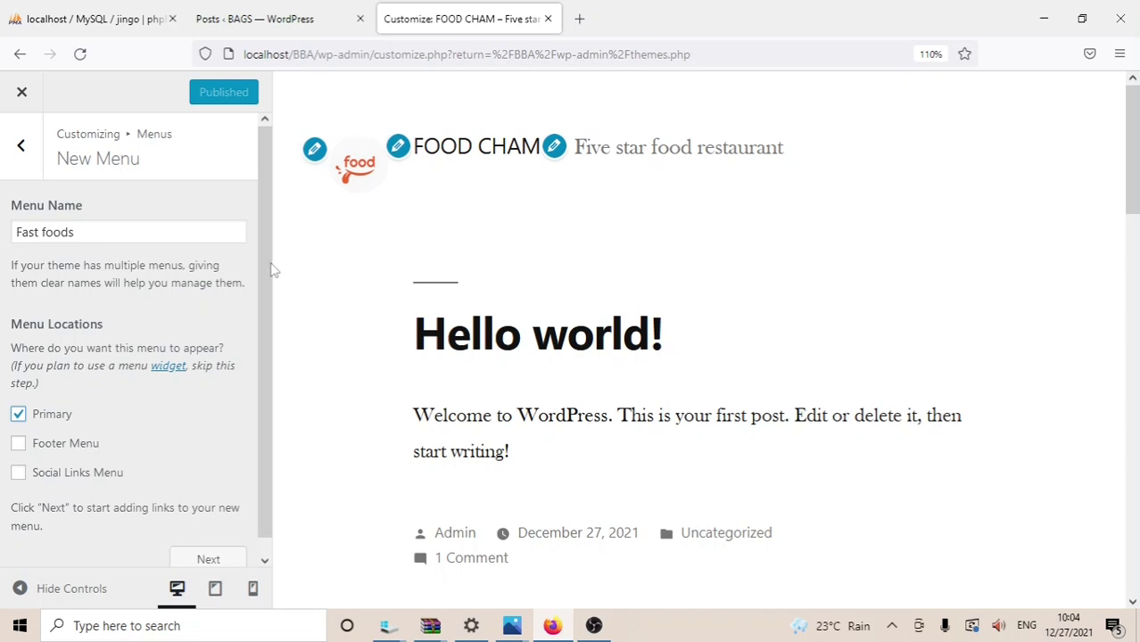
scroll(268, 268, "down", 1)
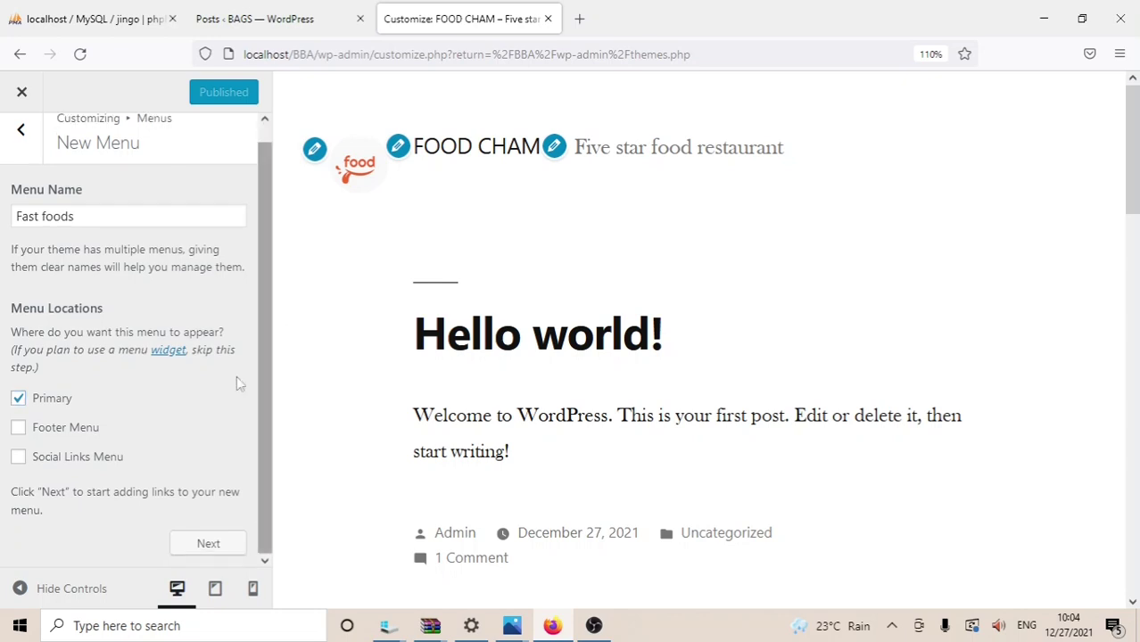
left_click(206, 542)
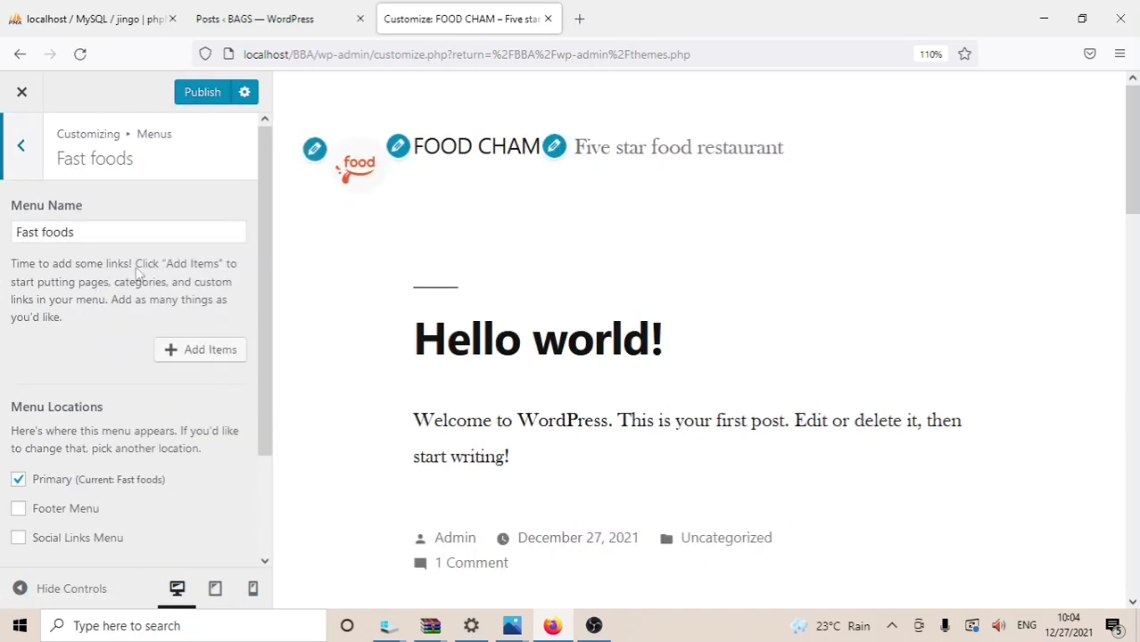
Step: Add a new page named 'Sandwich' to the Fast foods menu
left_click(188, 353)
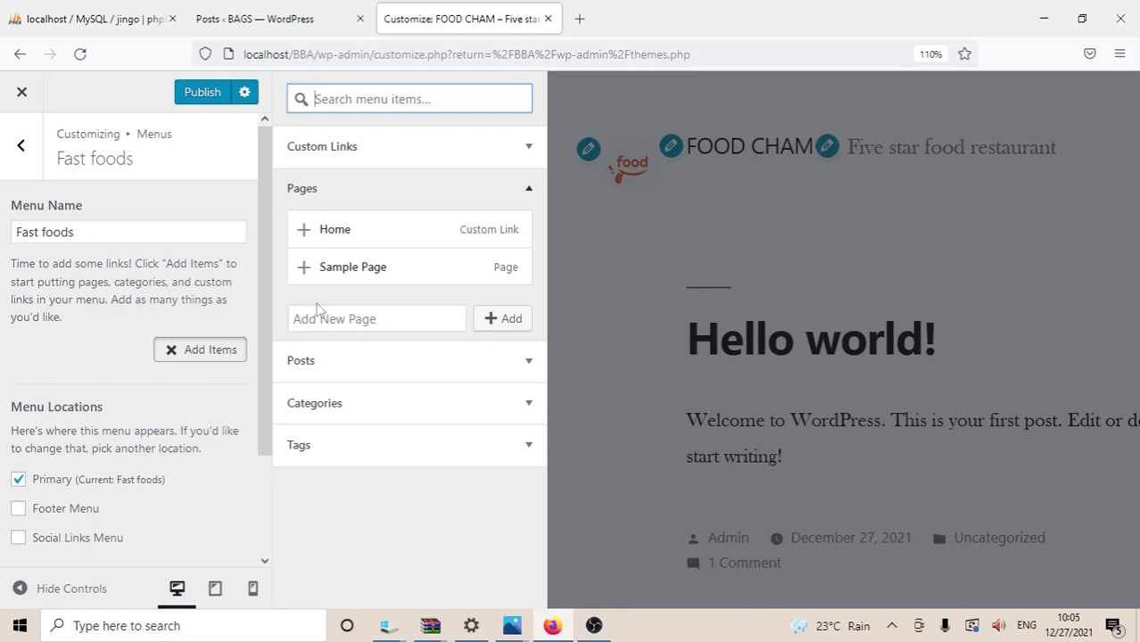
left_click(509, 320)
left_click(376, 320)
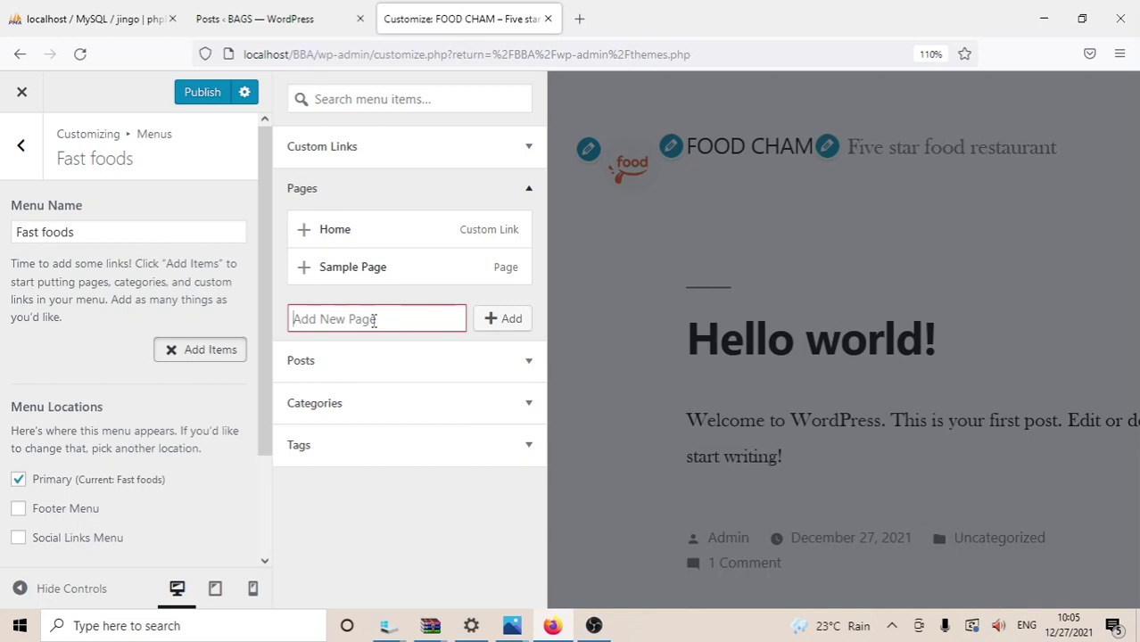
type("S")
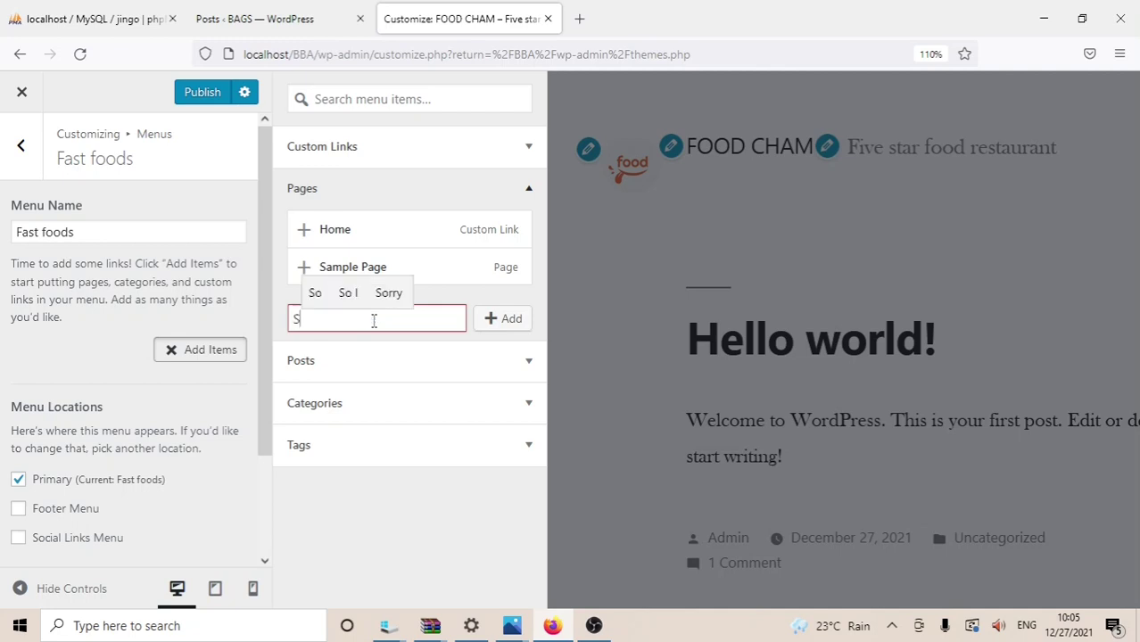
type("and")
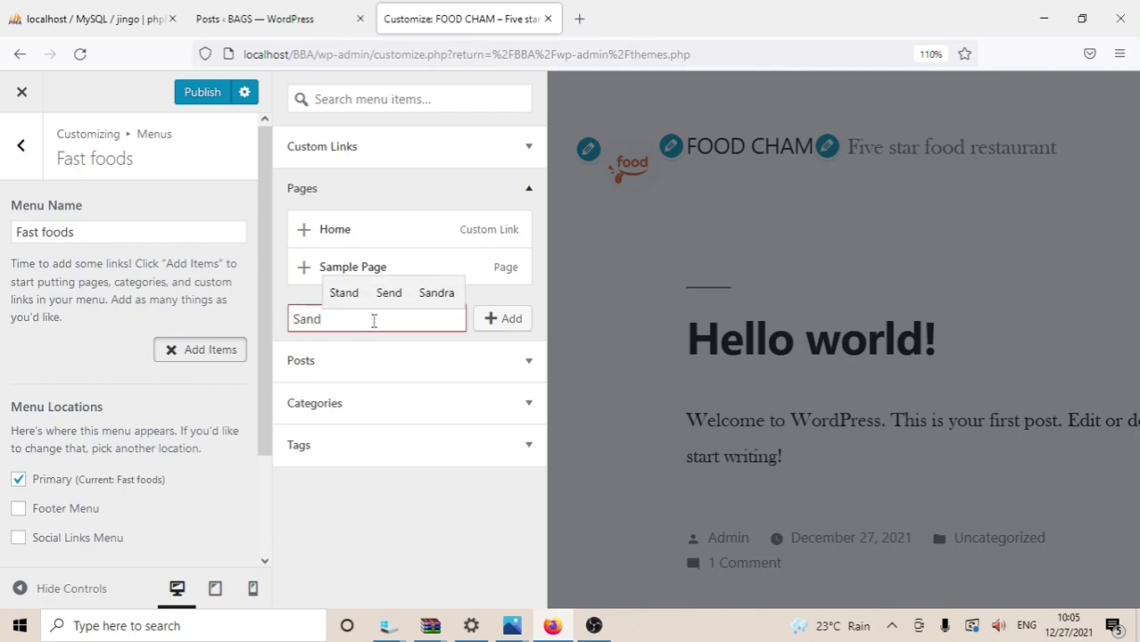
type("wich")
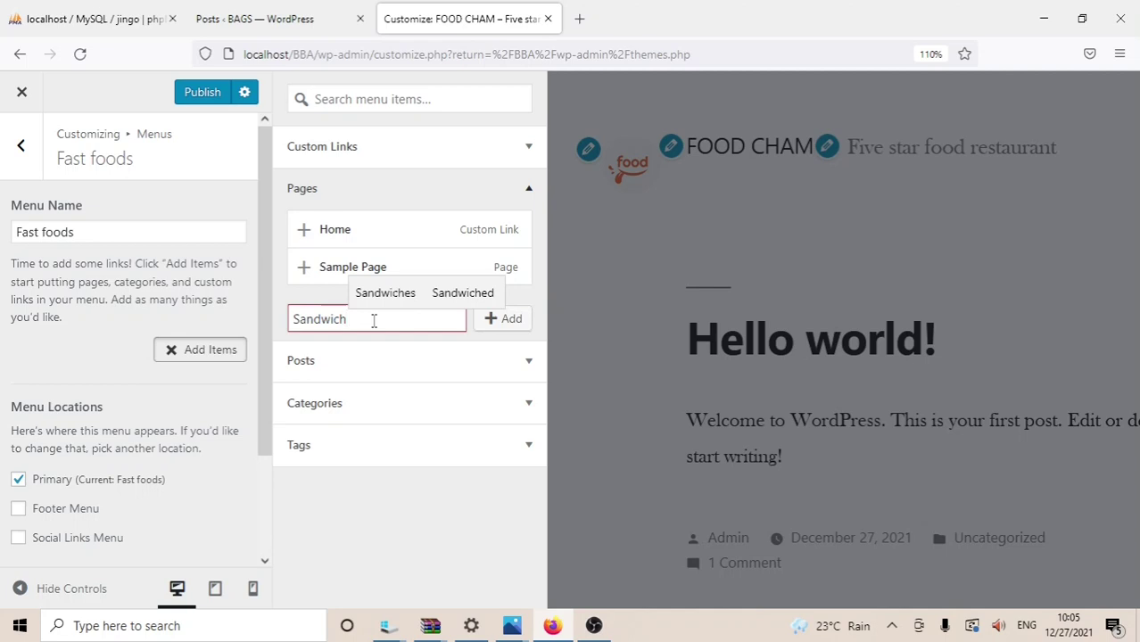
left_click(493, 321)
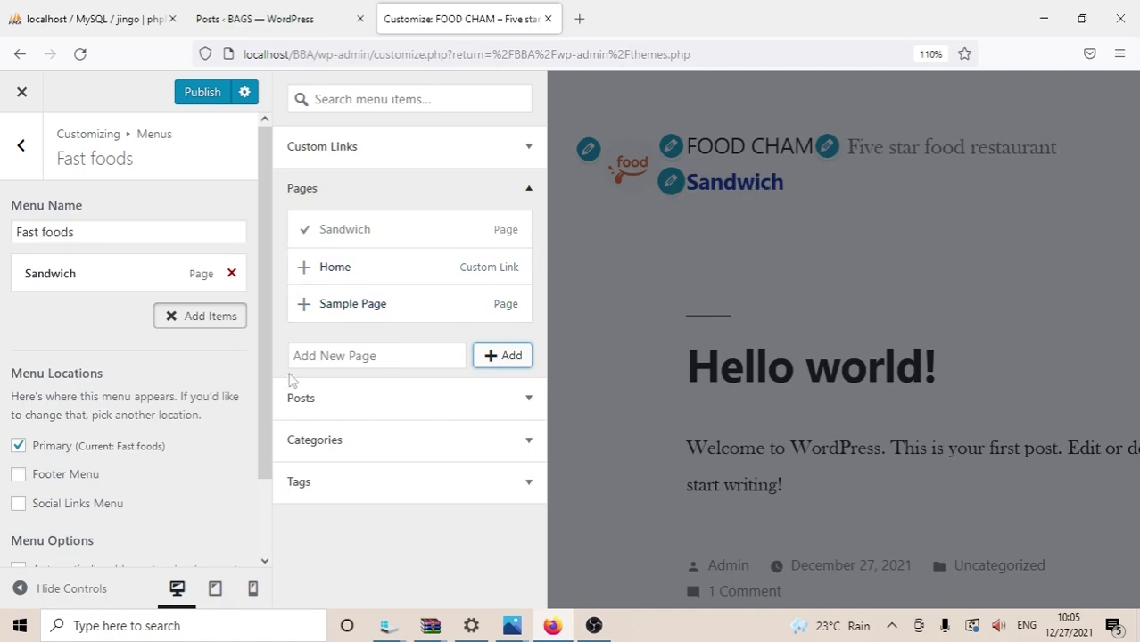
Step: Enter 'Carrabba' as a second new page name, removing the stray apostrophe
left_click(315, 356)
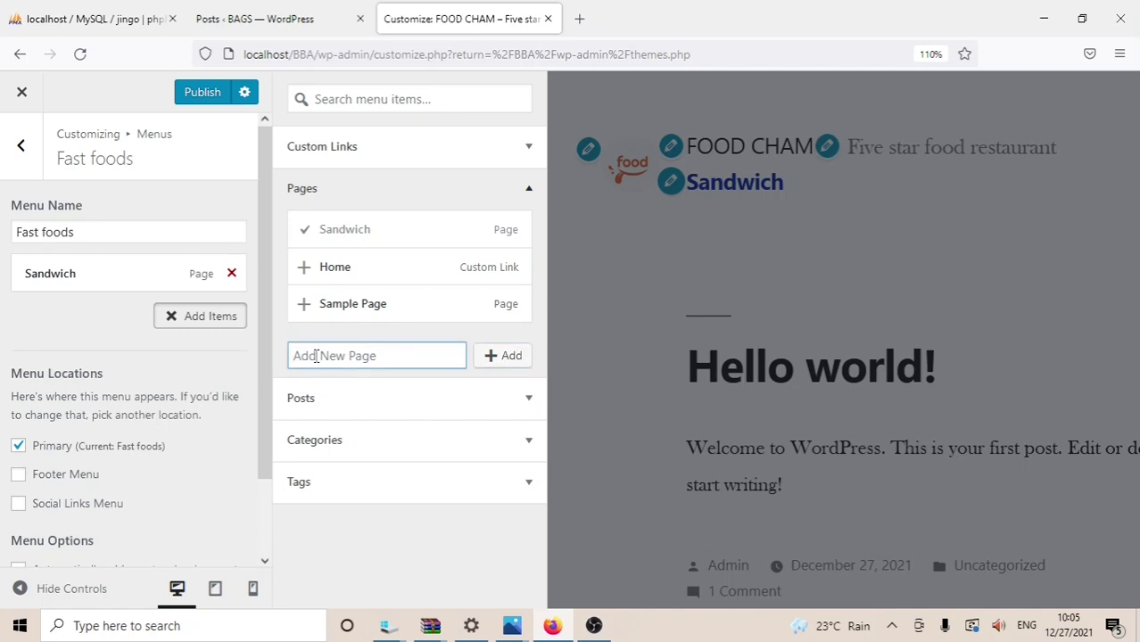
type("C")
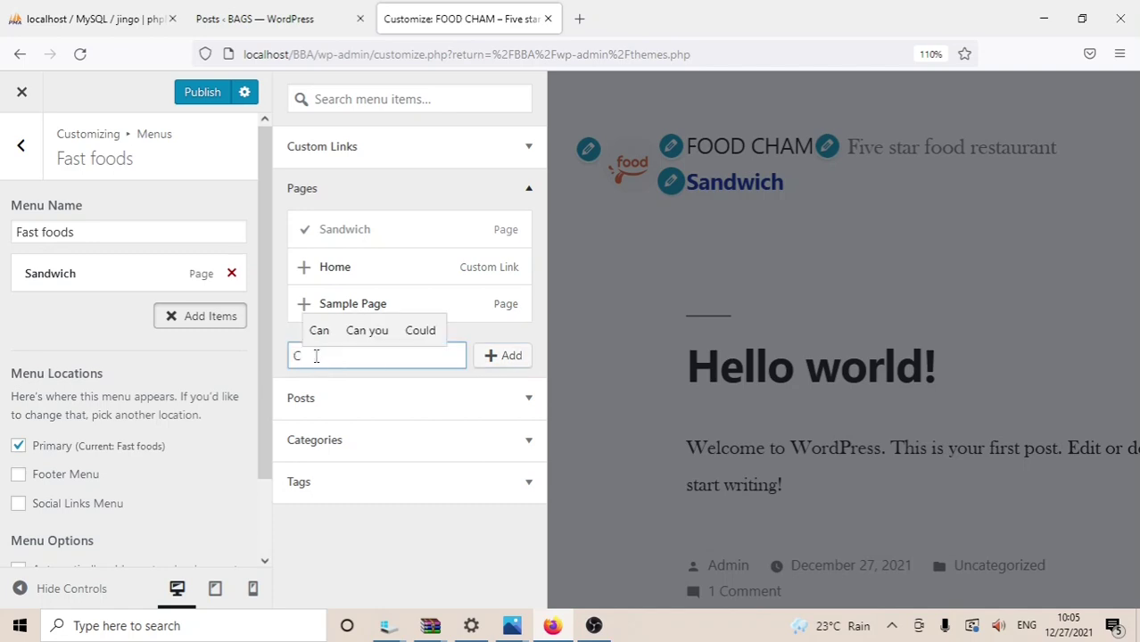
type("arr")
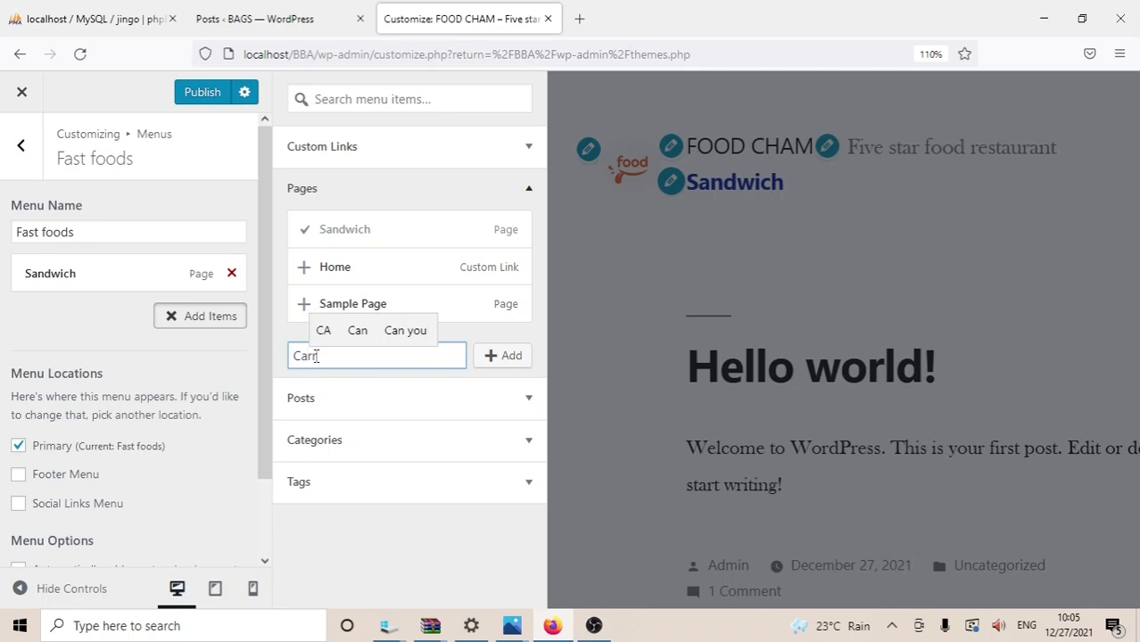
type("a")
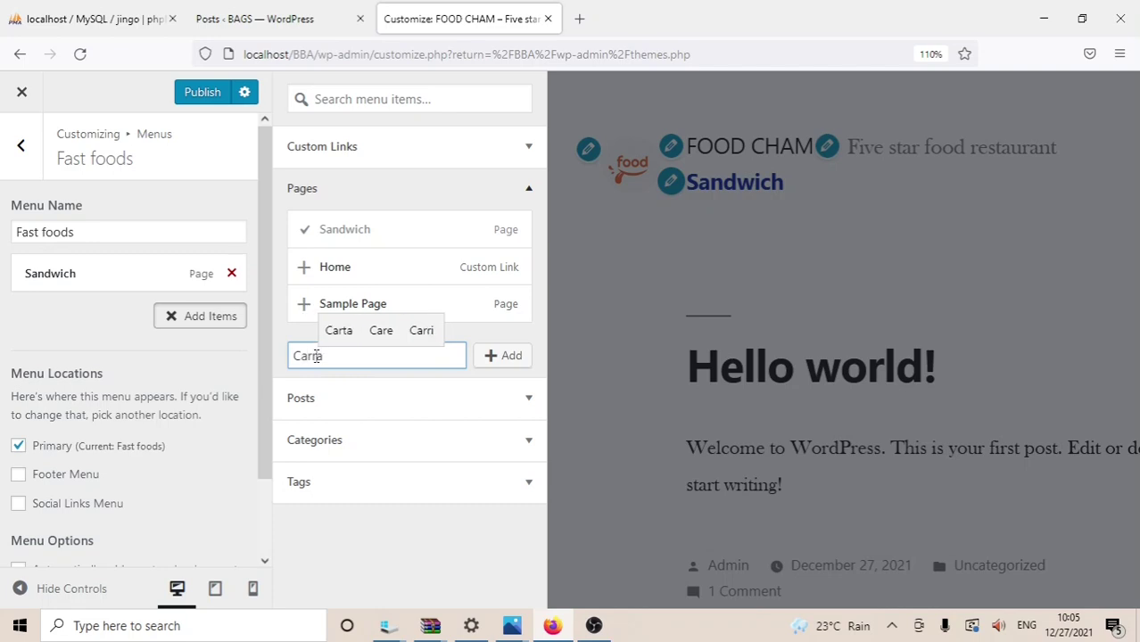
type("bba")
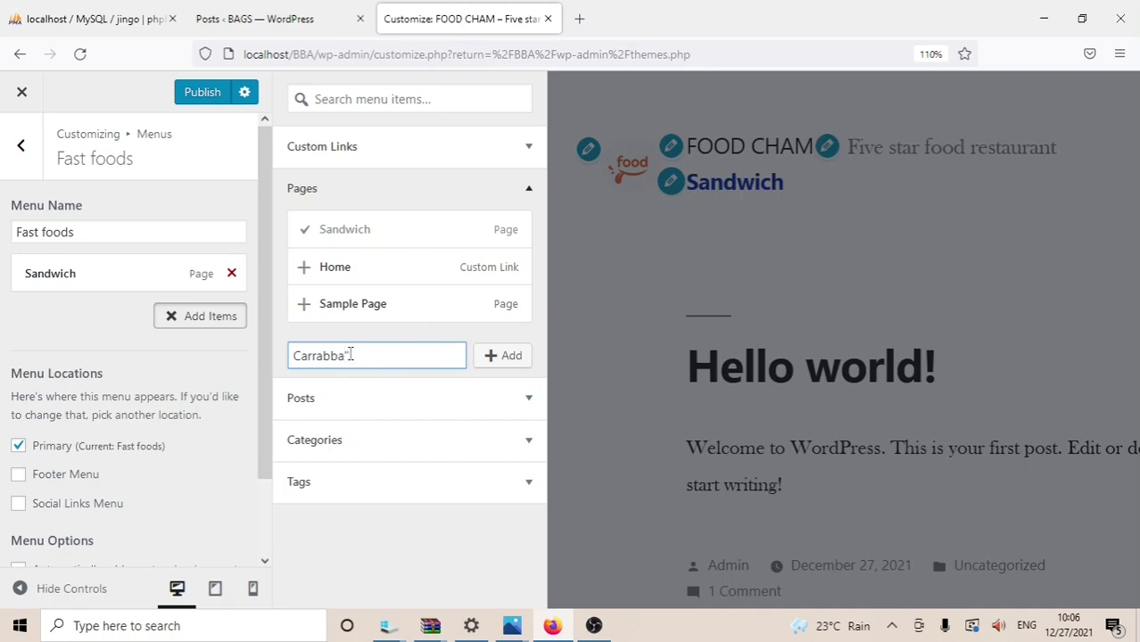
type("'")
key("BackSpace")
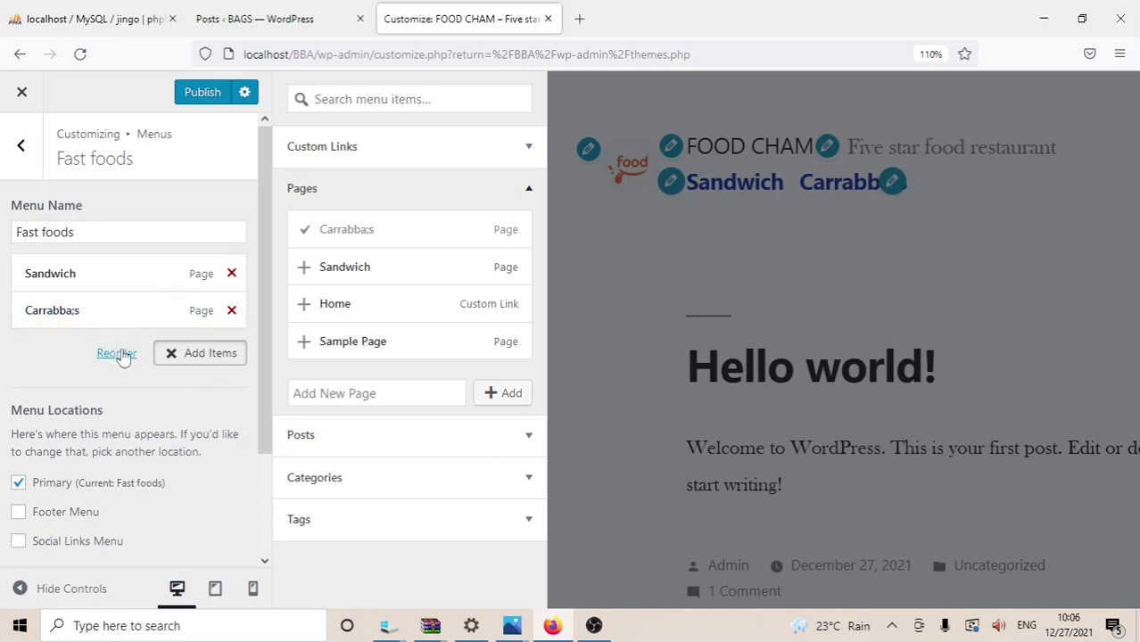
Step: Delete the Carrabba;s menu item and start retyping 'Carrabb' as a new page name
left_click(231, 311)
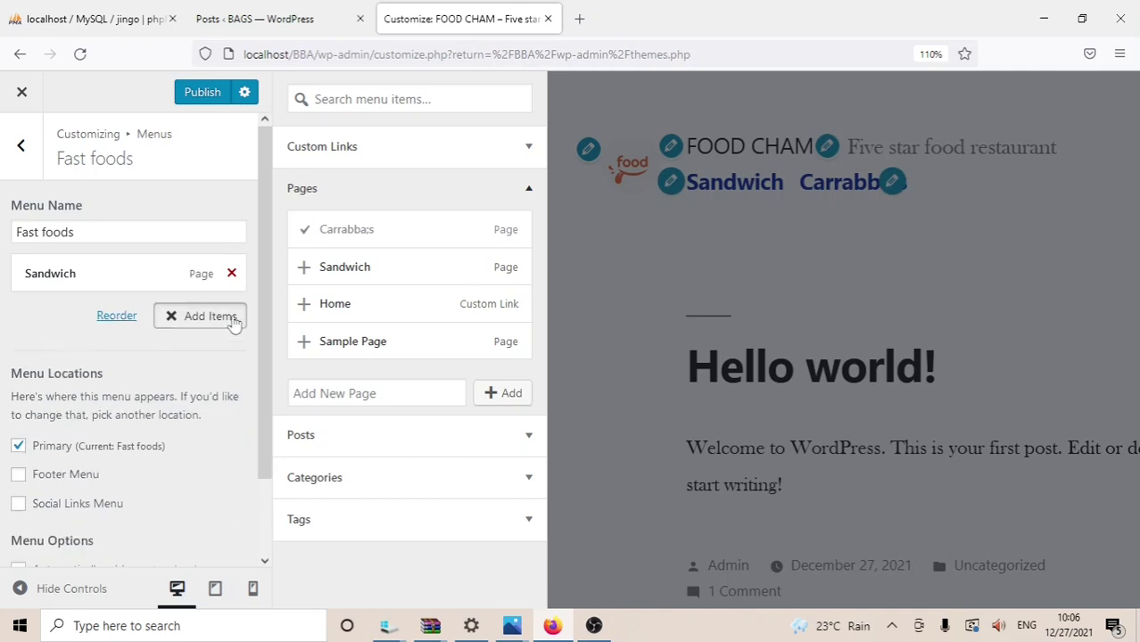
left_click(349, 392)
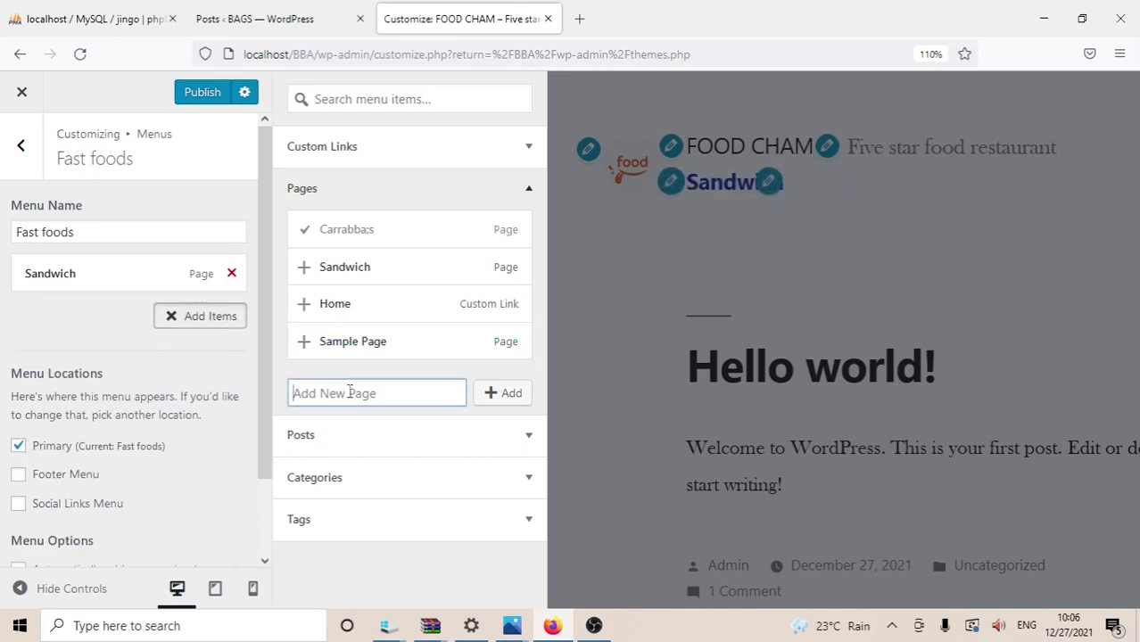
type("c")
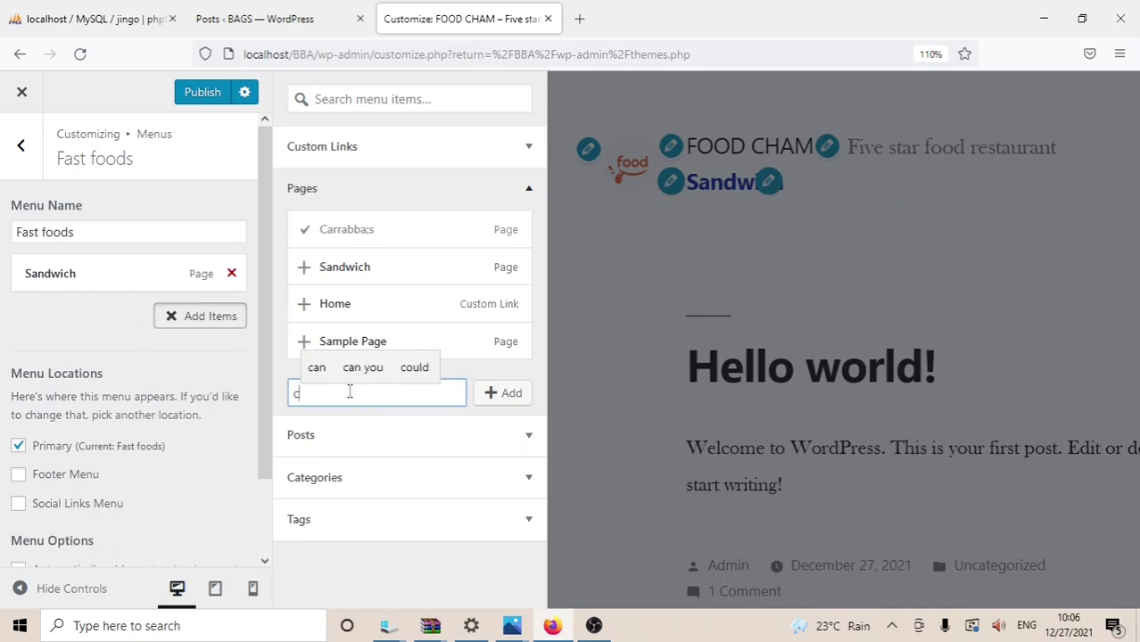
key("BackSpace")
type("C")
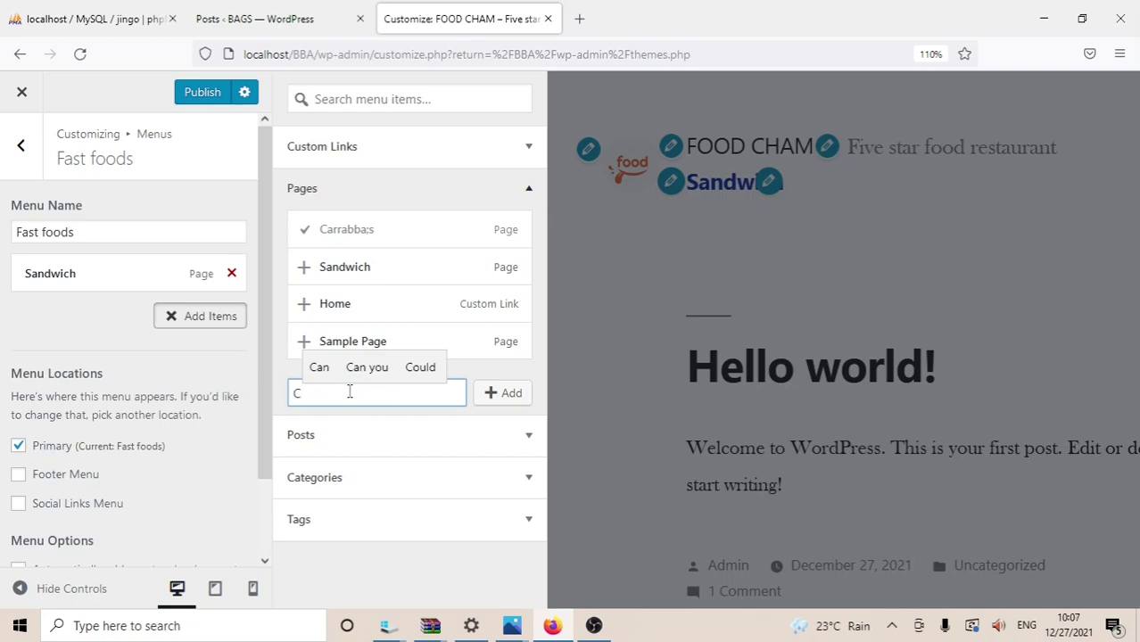
type("a")
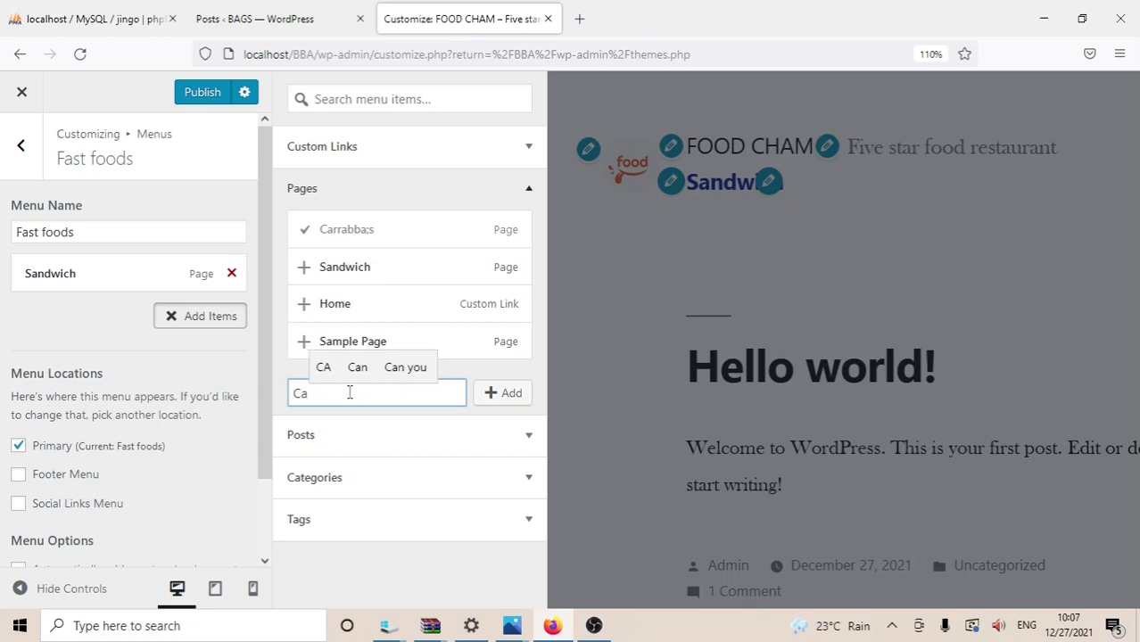
type("rra")
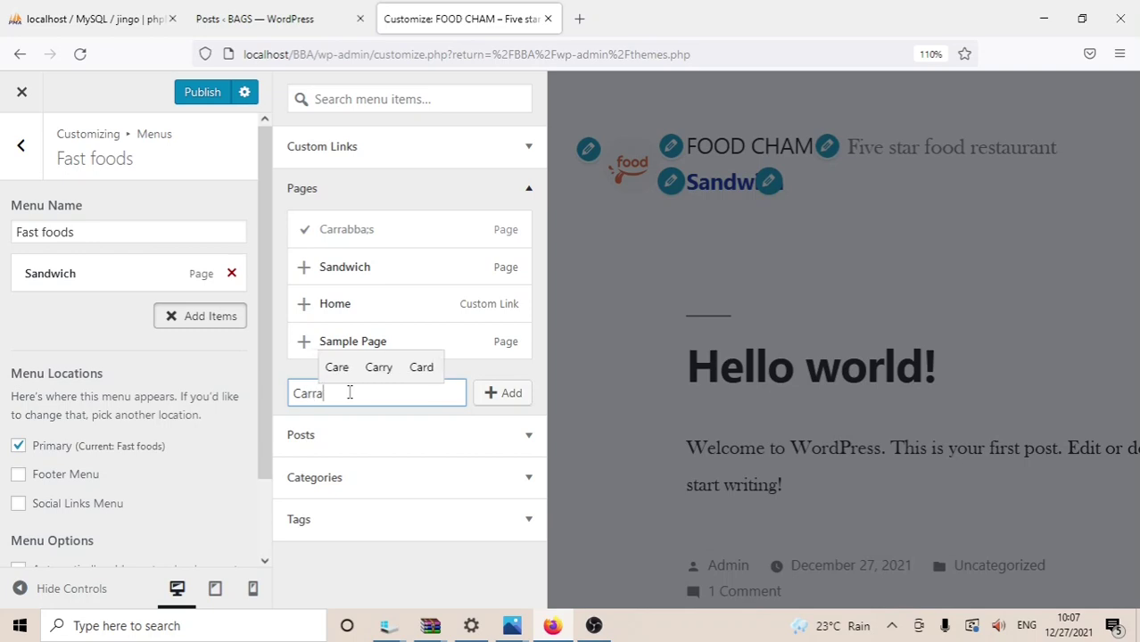
type("bba")
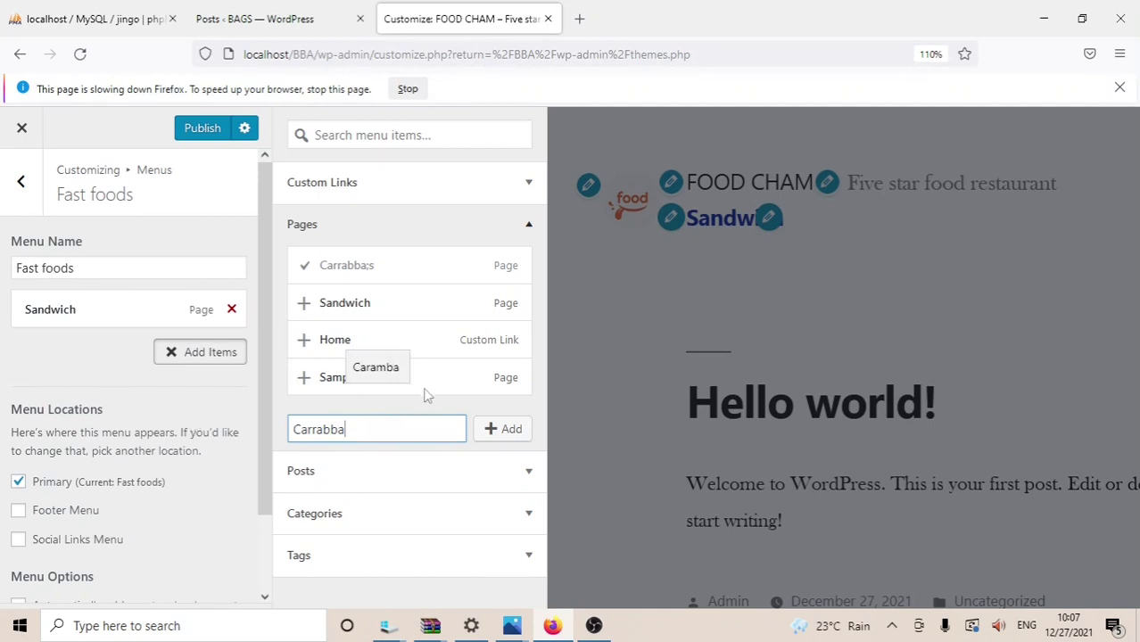
Step: Stop Firefox's slow-page script, leaving '\\' in the new page name field
key("Escape")
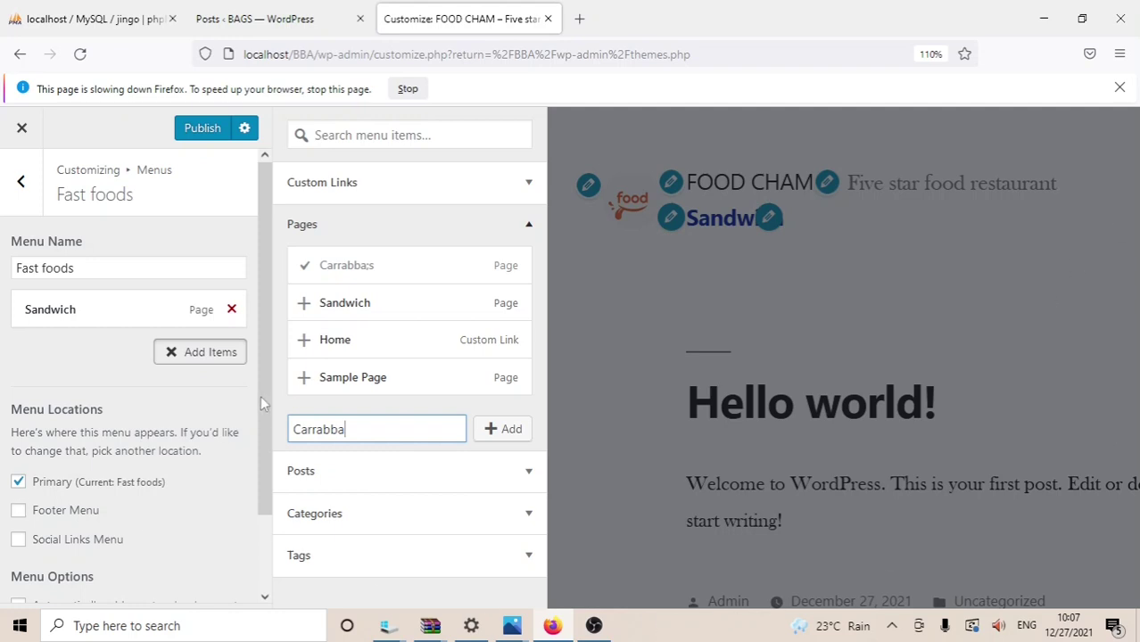
left_click_drag(261, 421, 260, 457)
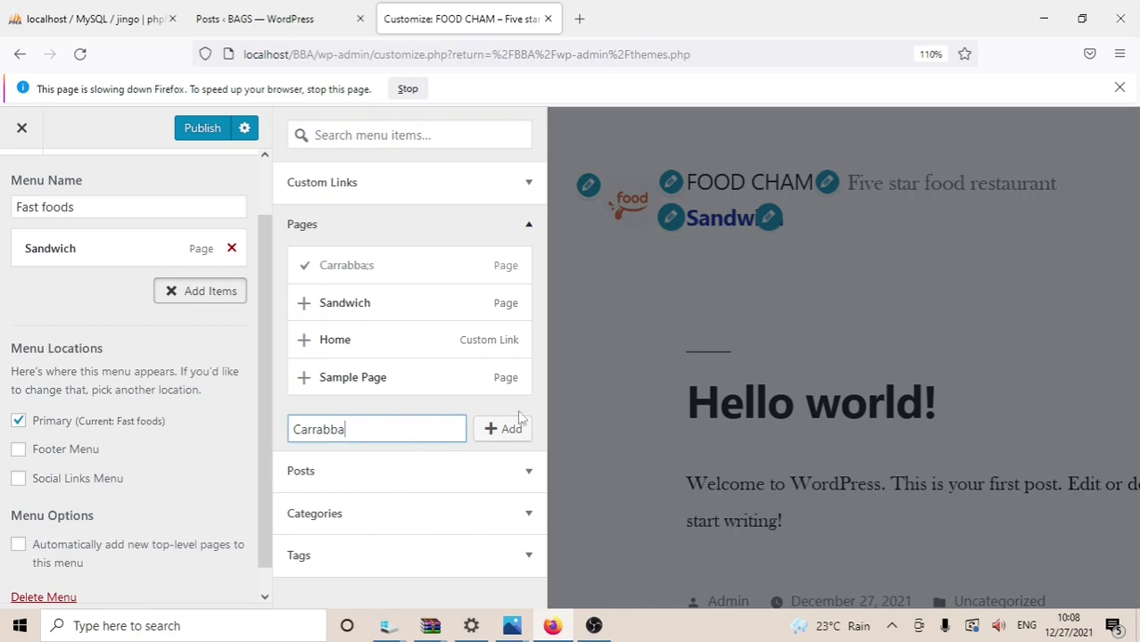
left_click(1121, 87)
left_click(407, 89)
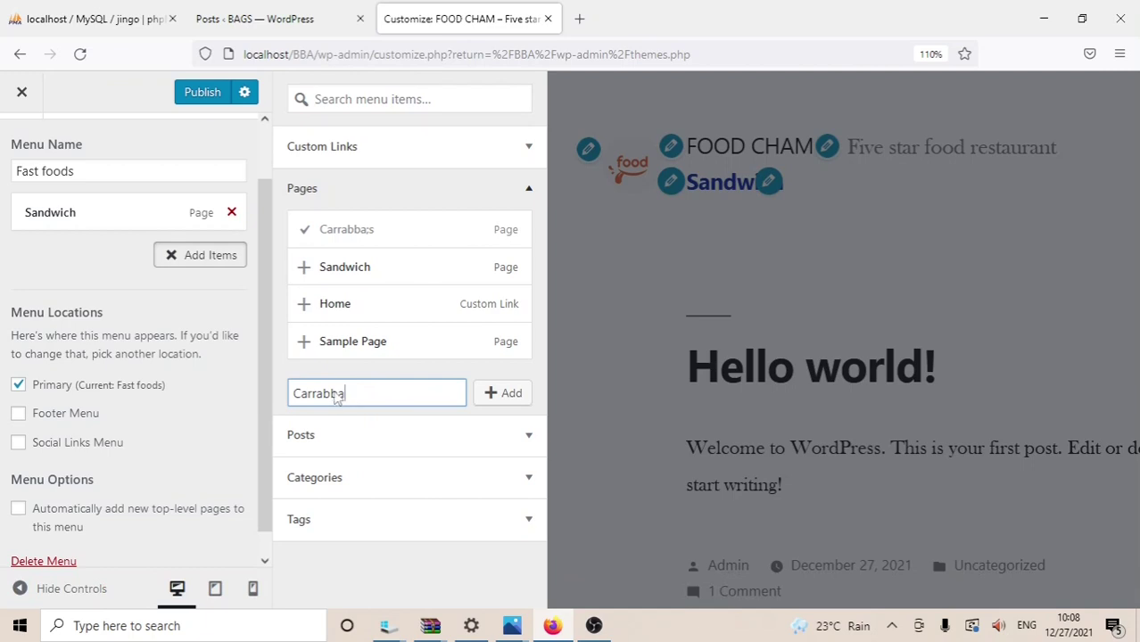
key("ctrl+a")
type("\\\\")
key("shift+F10")
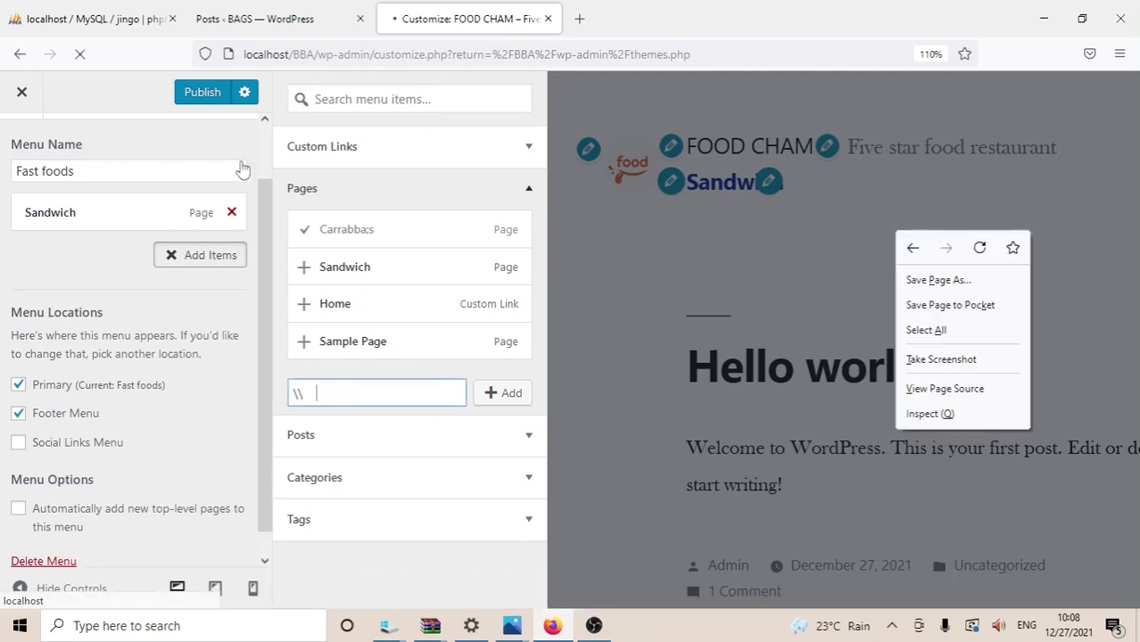
Step: Return to the Customizer's Menus section and start a new menu
left_click(631, 257)
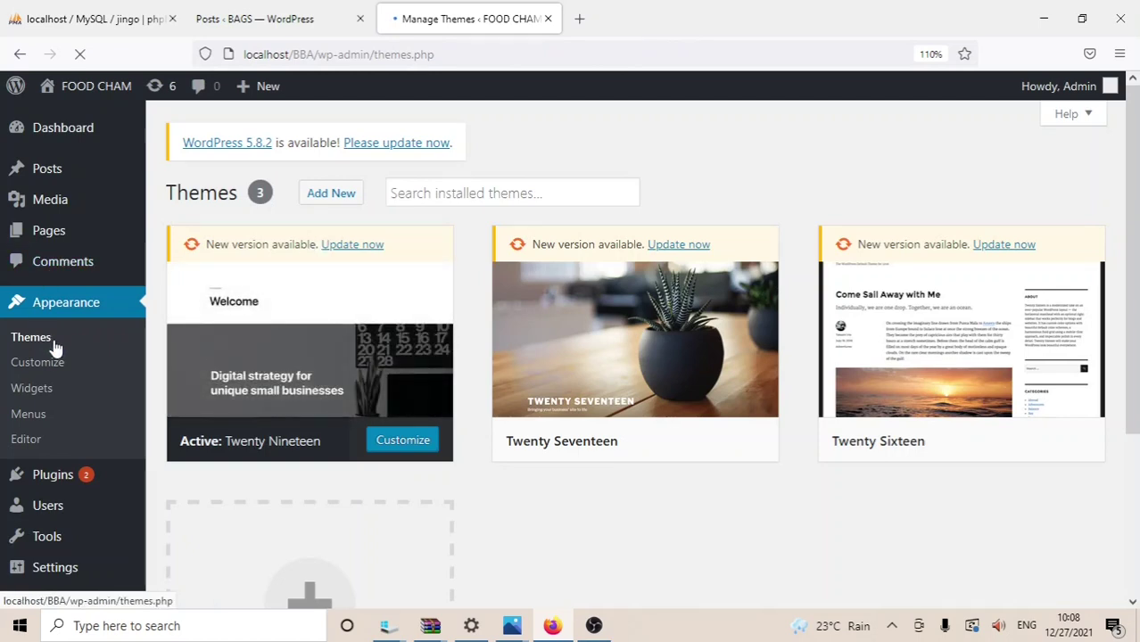
left_click(51, 370)
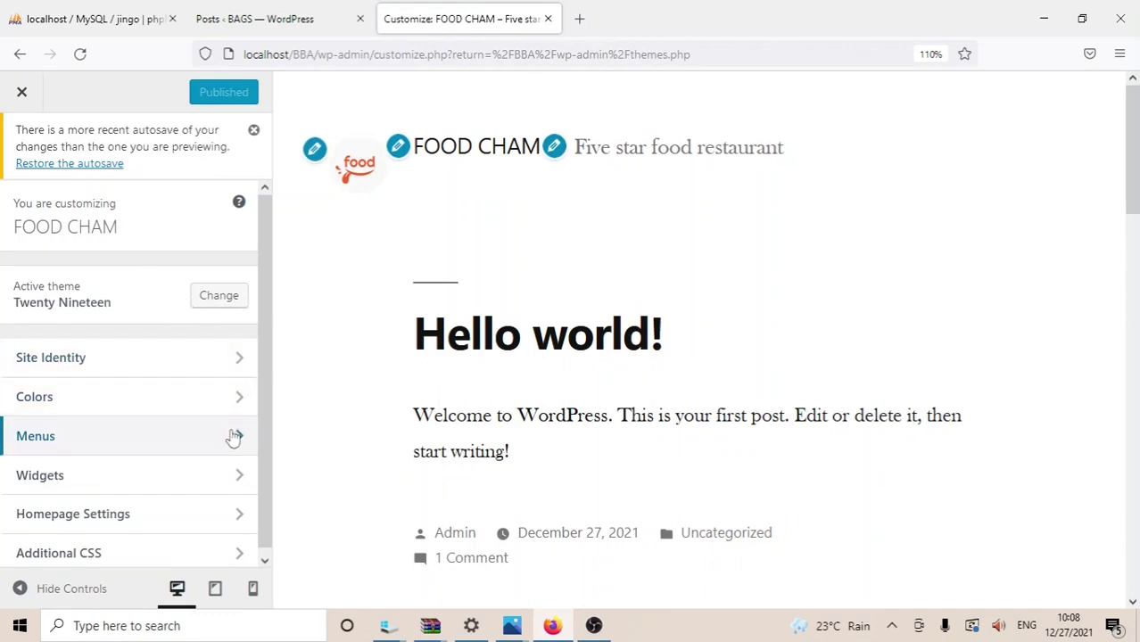
left_click(170, 435)
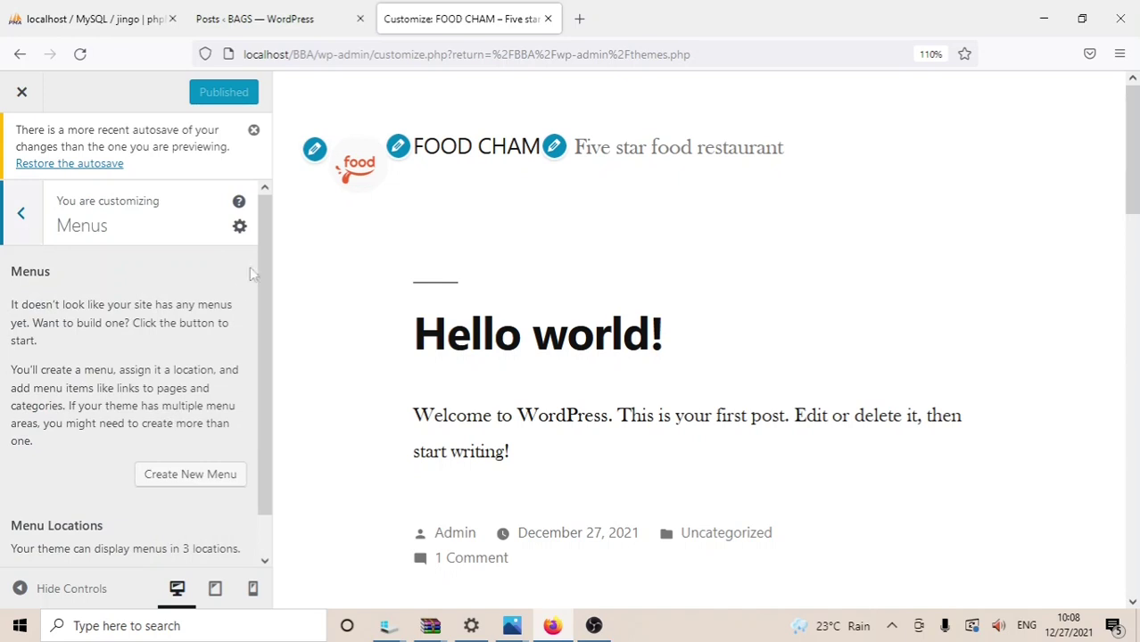
left_click(184, 473)
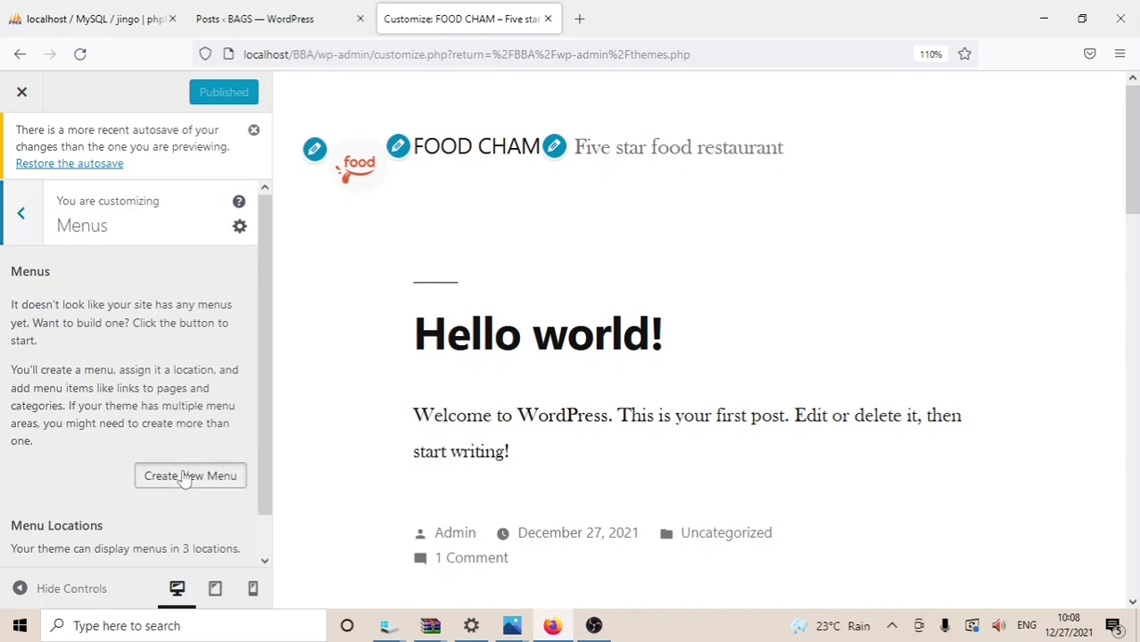
Step: Name the menu 'Fast foods', assign it to Primary, and create it
left_click(32, 301)
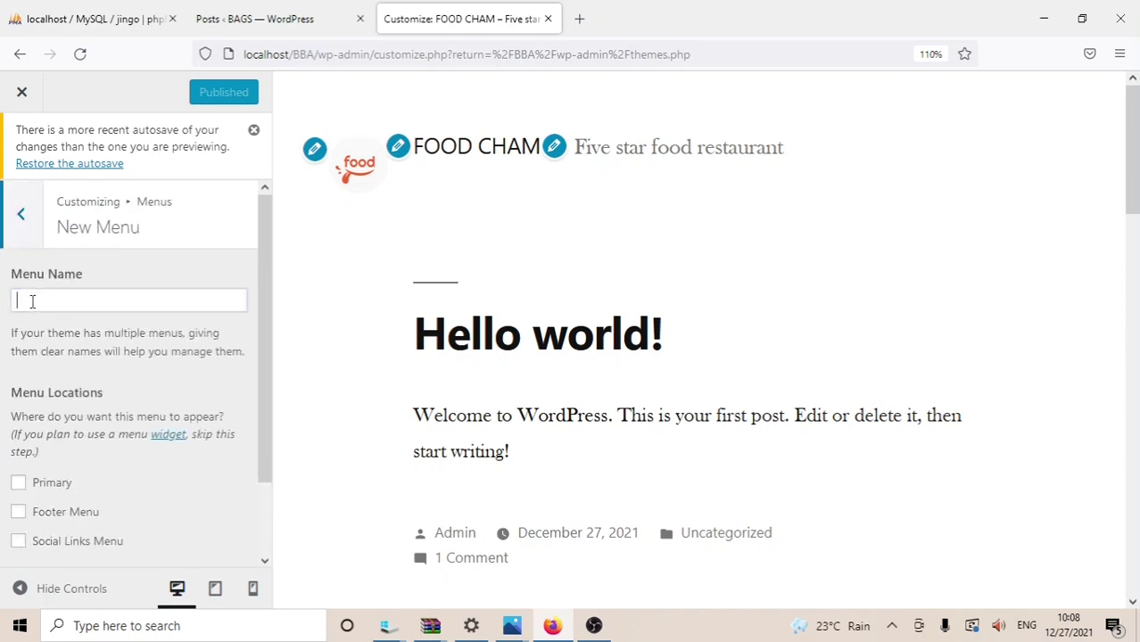
type("F")
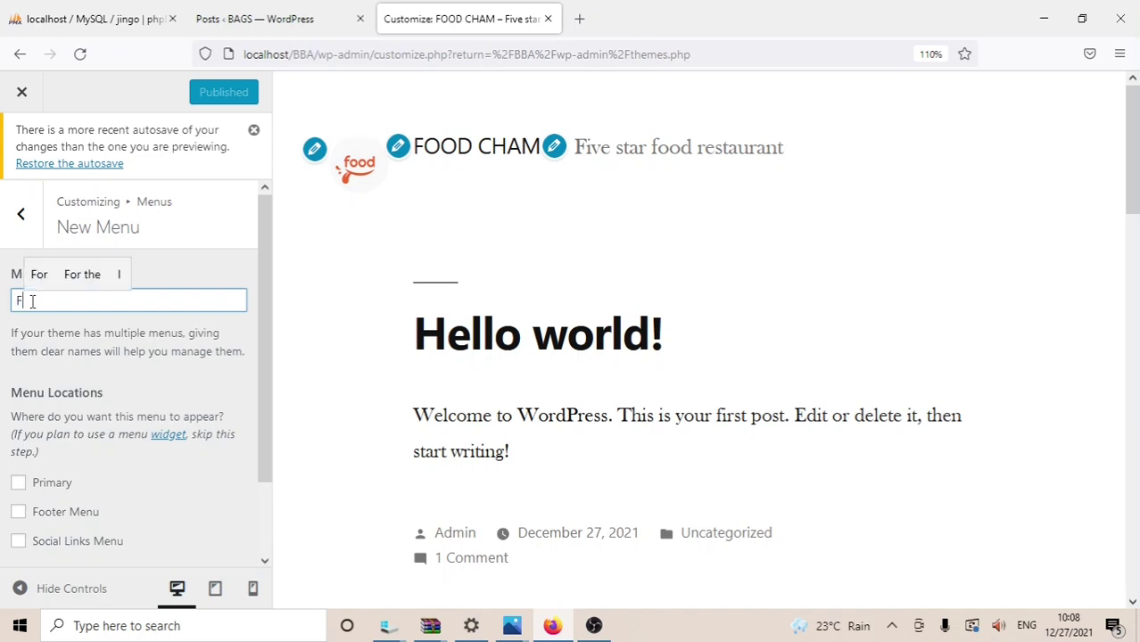
type("oots")
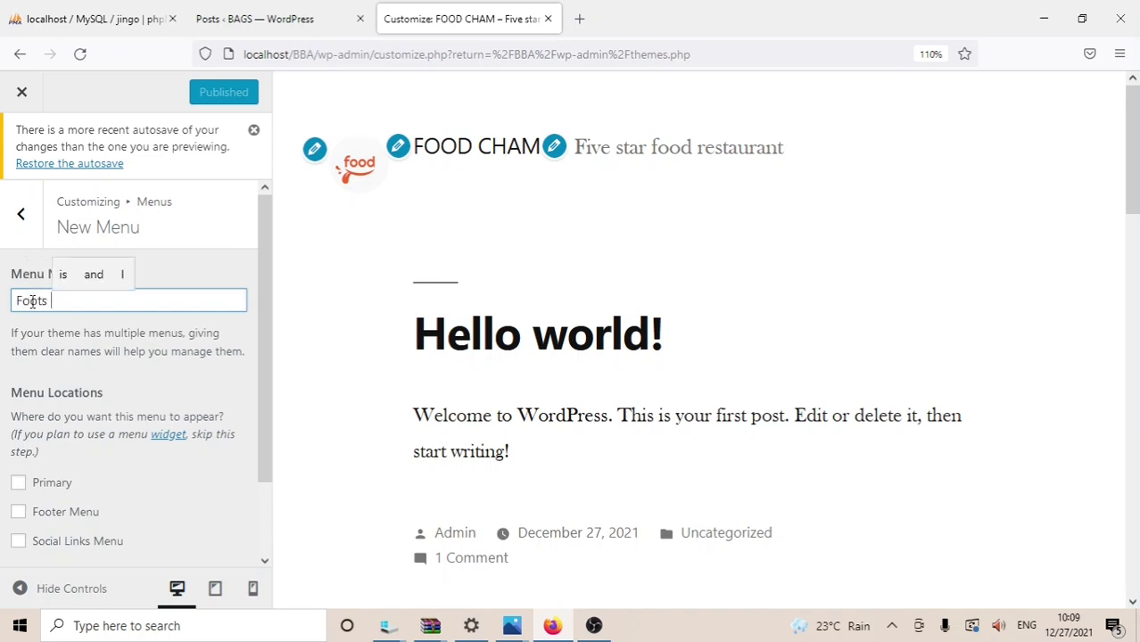
key("BackSpace")
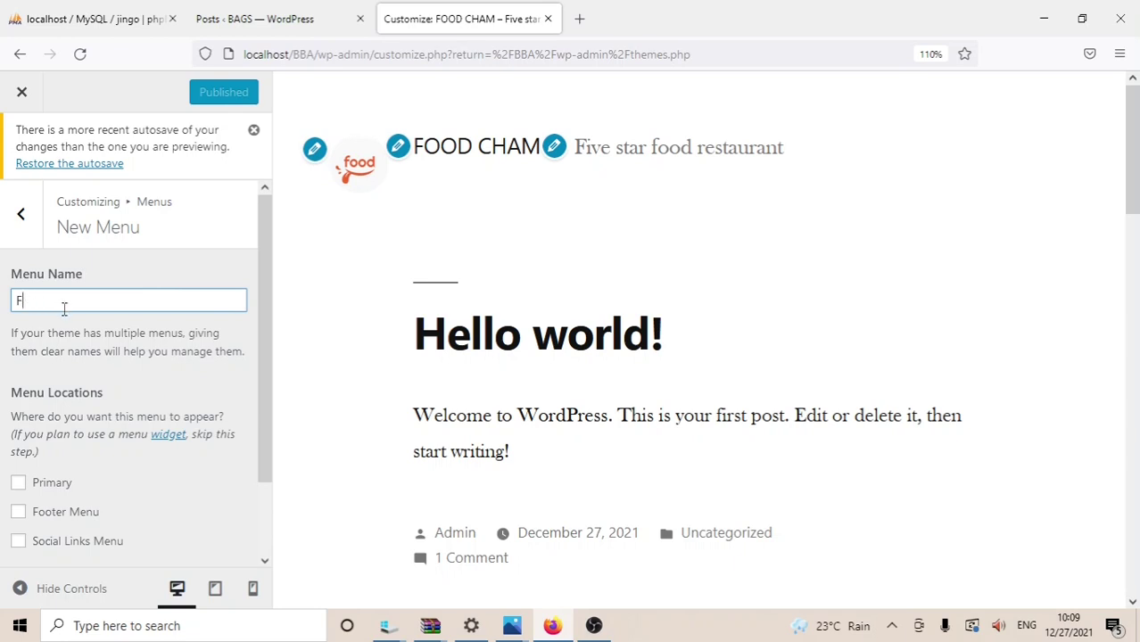
type("st ")
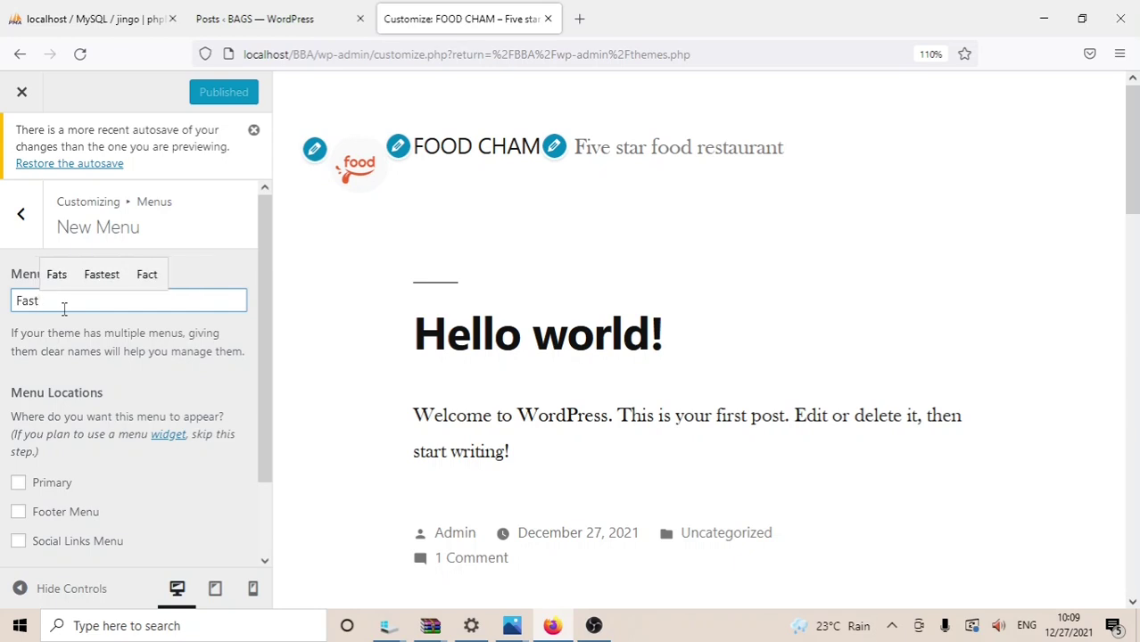
type("food")
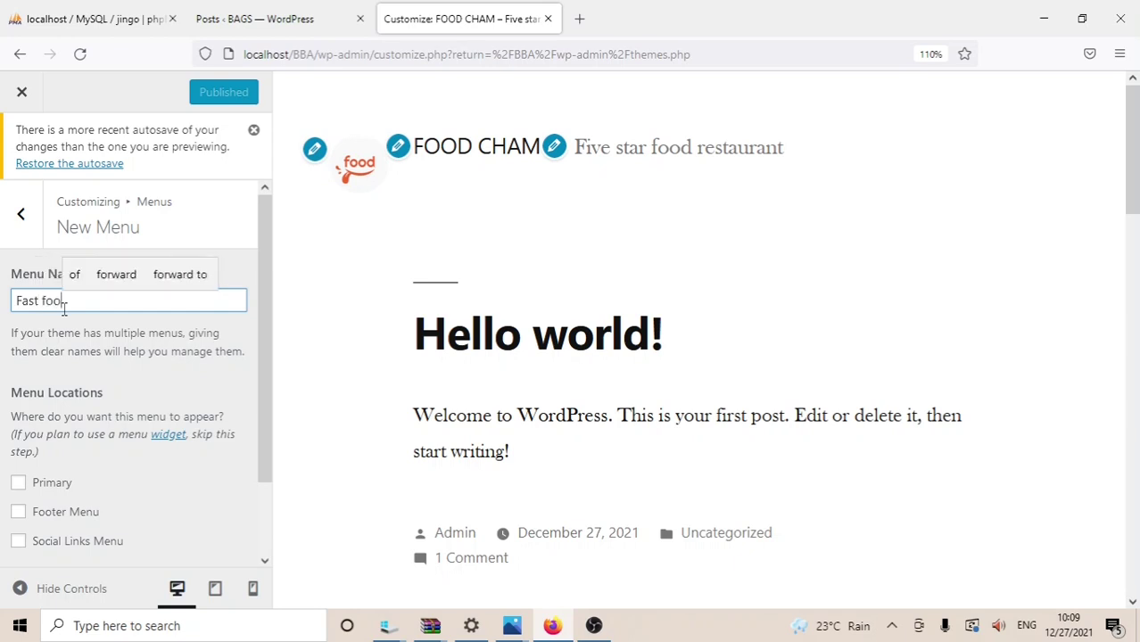
type("s")
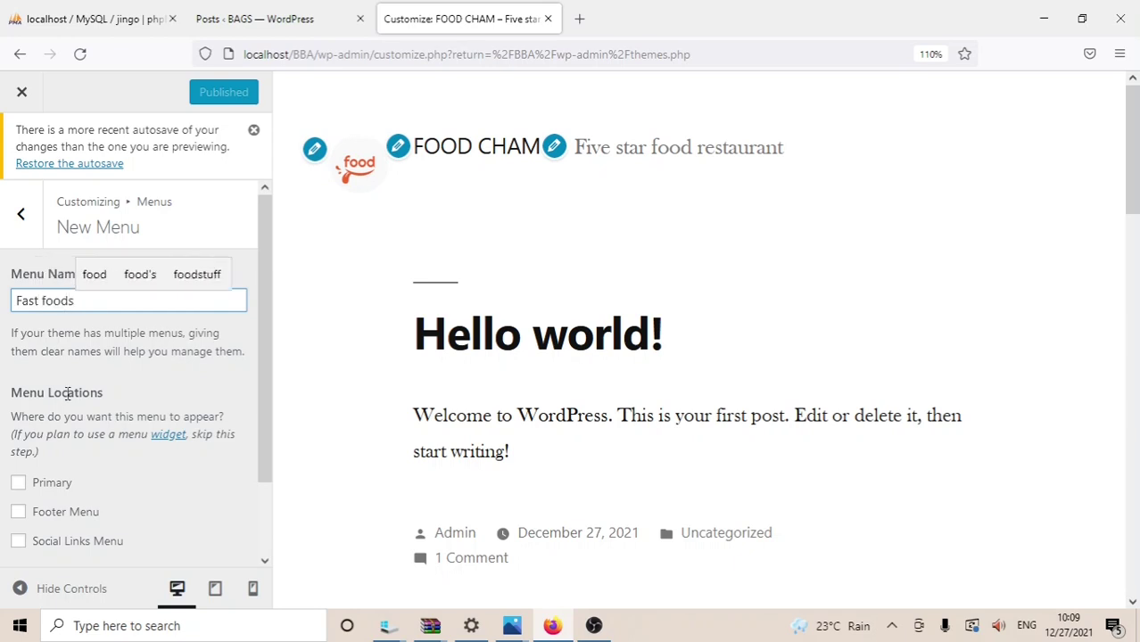
left_click(19, 482)
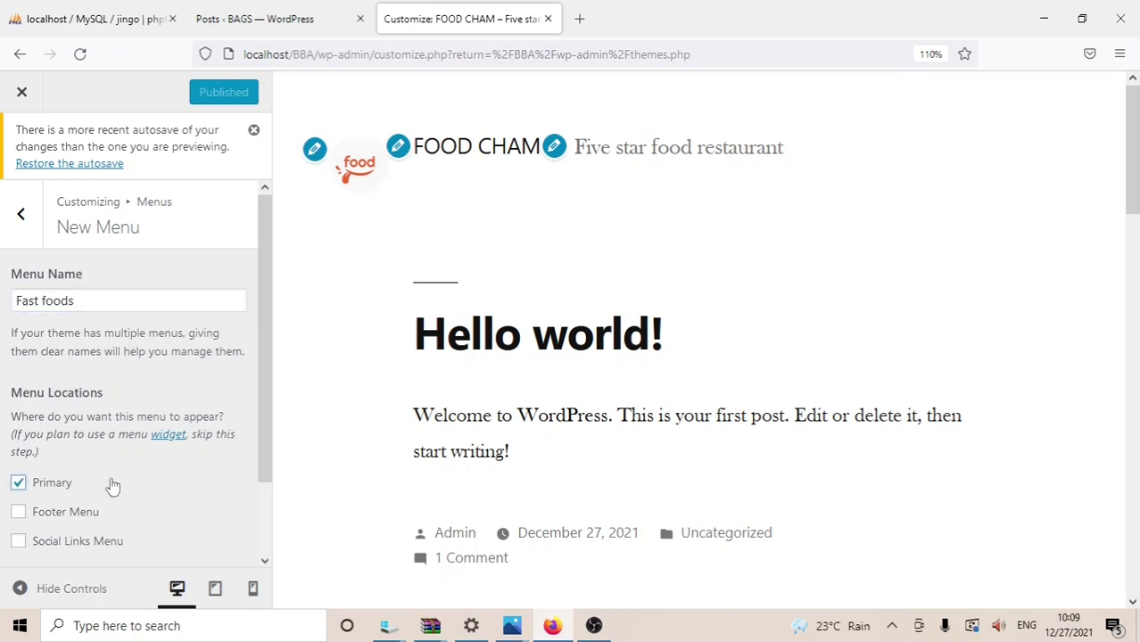
left_click_drag(268, 400, 278, 492)
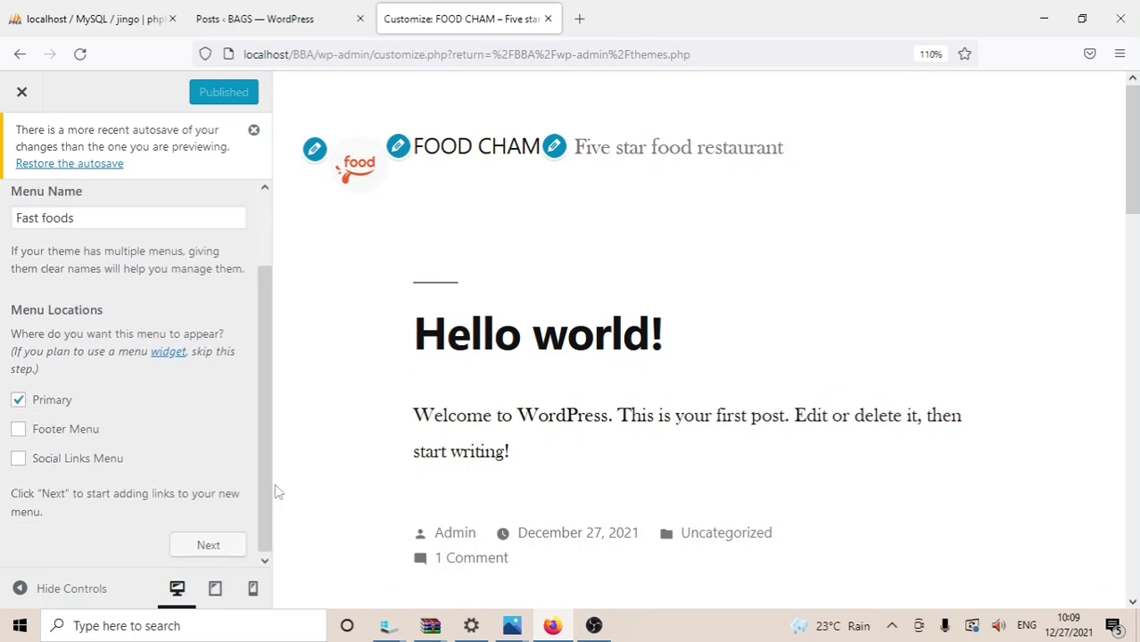
left_click(206, 547)
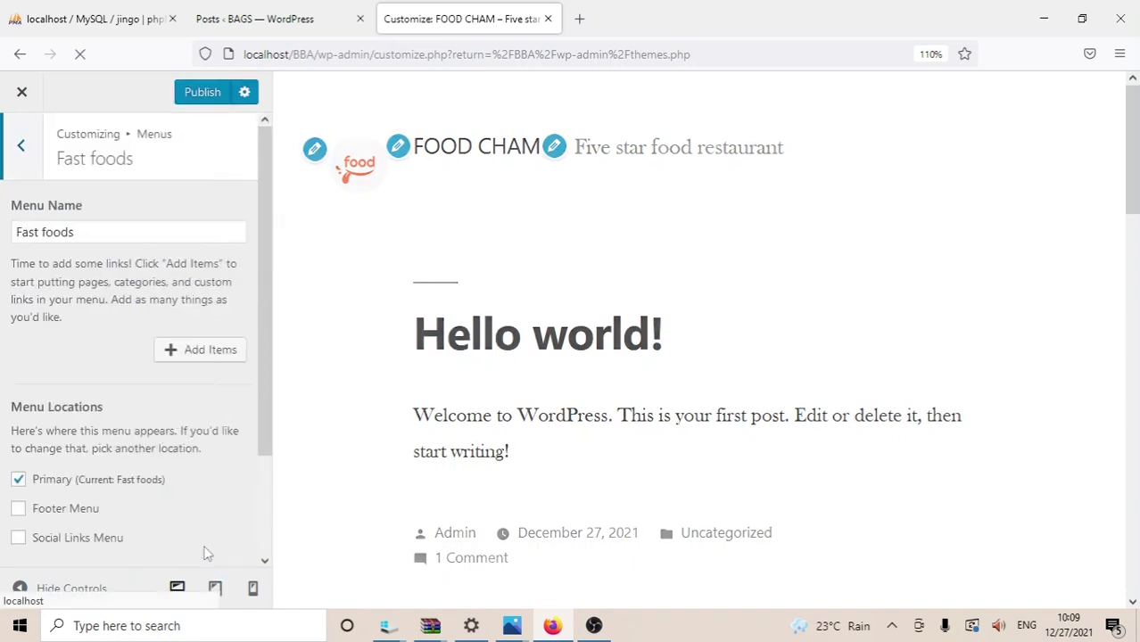
Step: Add a new page named Sandwich to the Fast foods menu
left_click(200, 356)
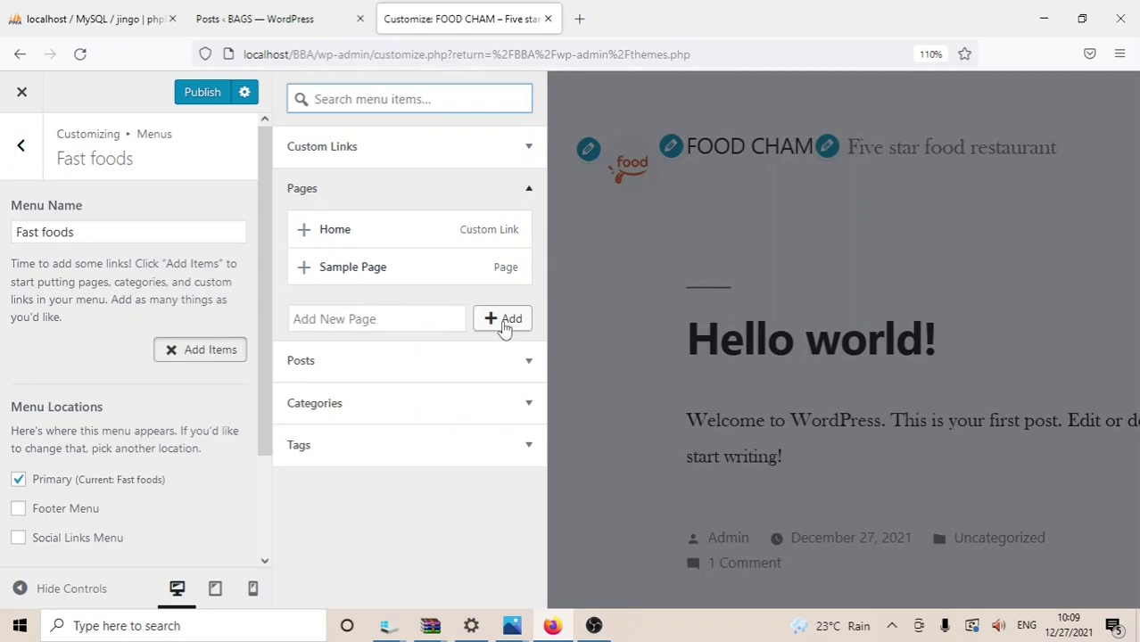
left_click(400, 312)
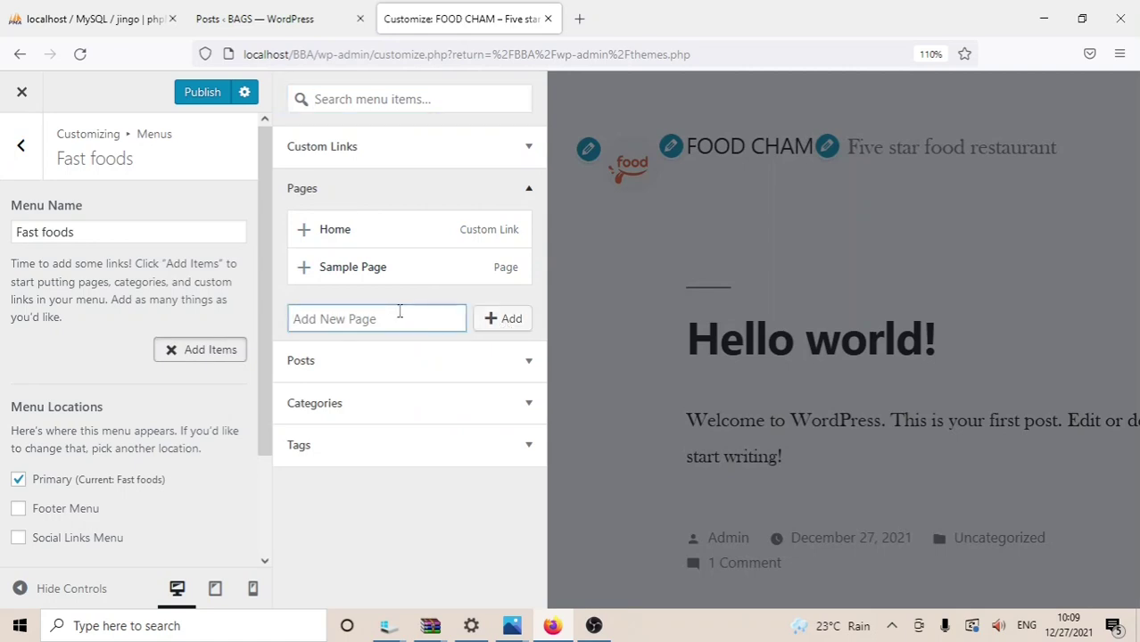
type("SA")
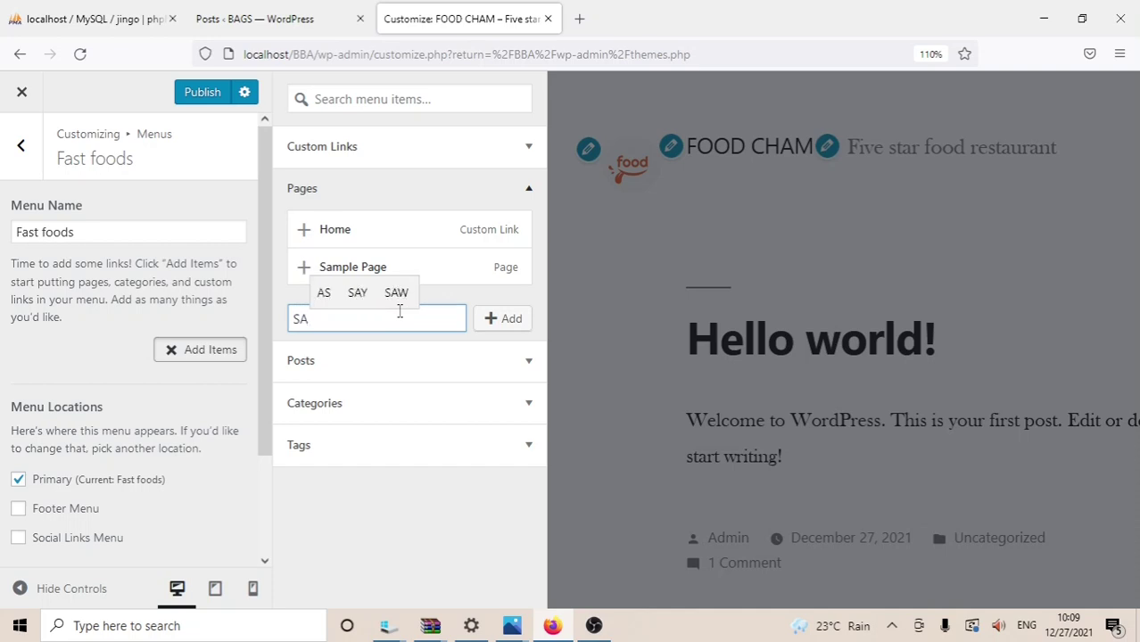
type("=")
type("and")
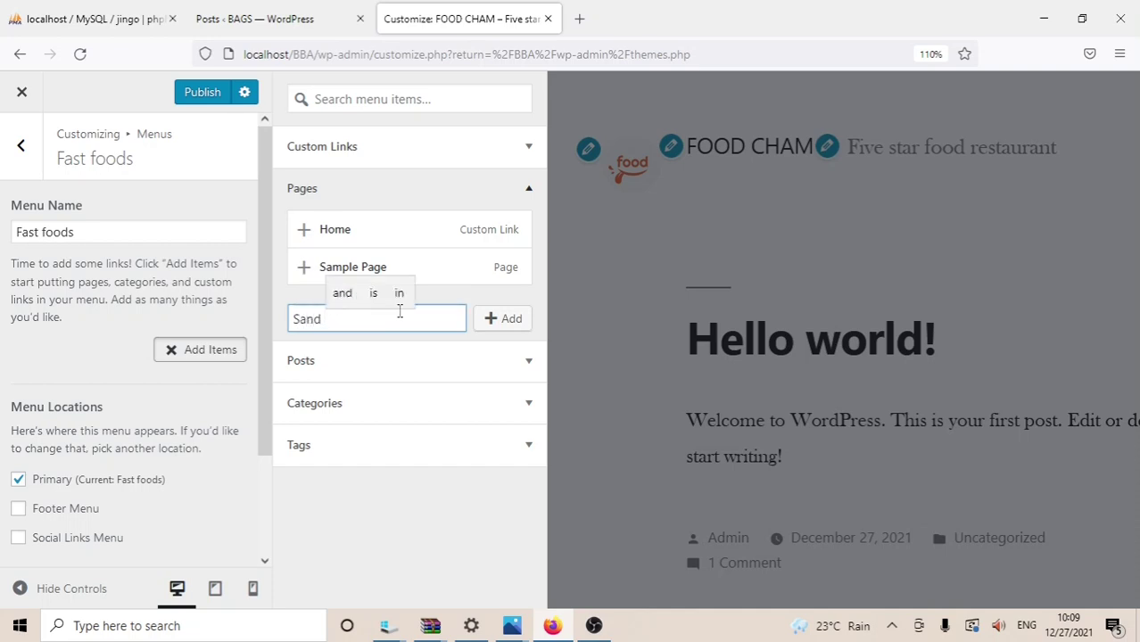
key("BackSpace")
type("wich")
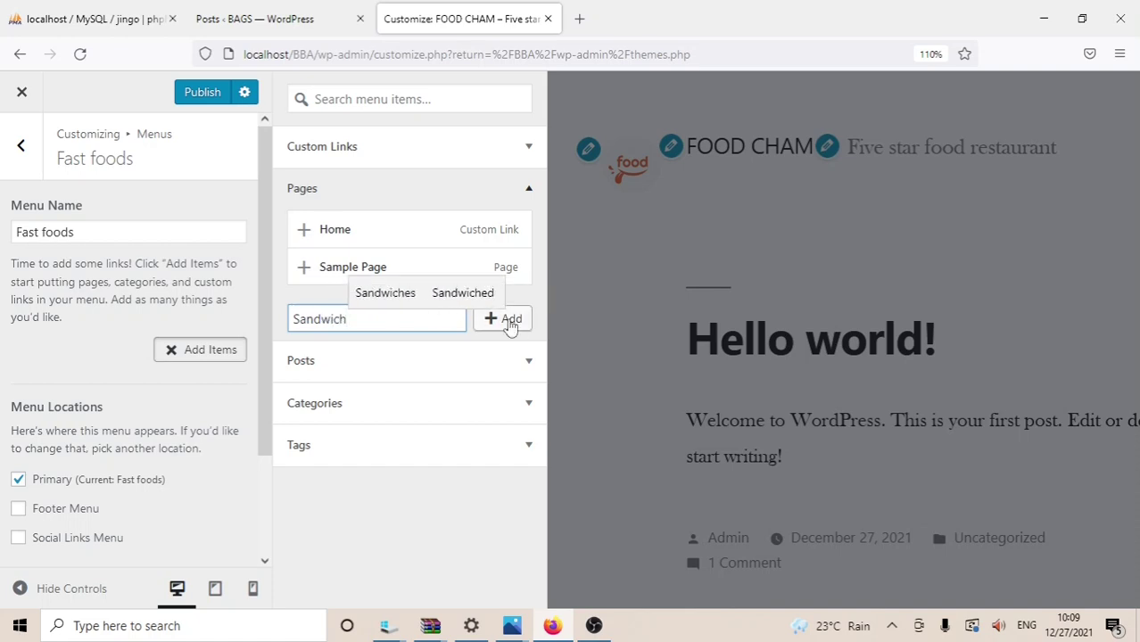
left_click(511, 323)
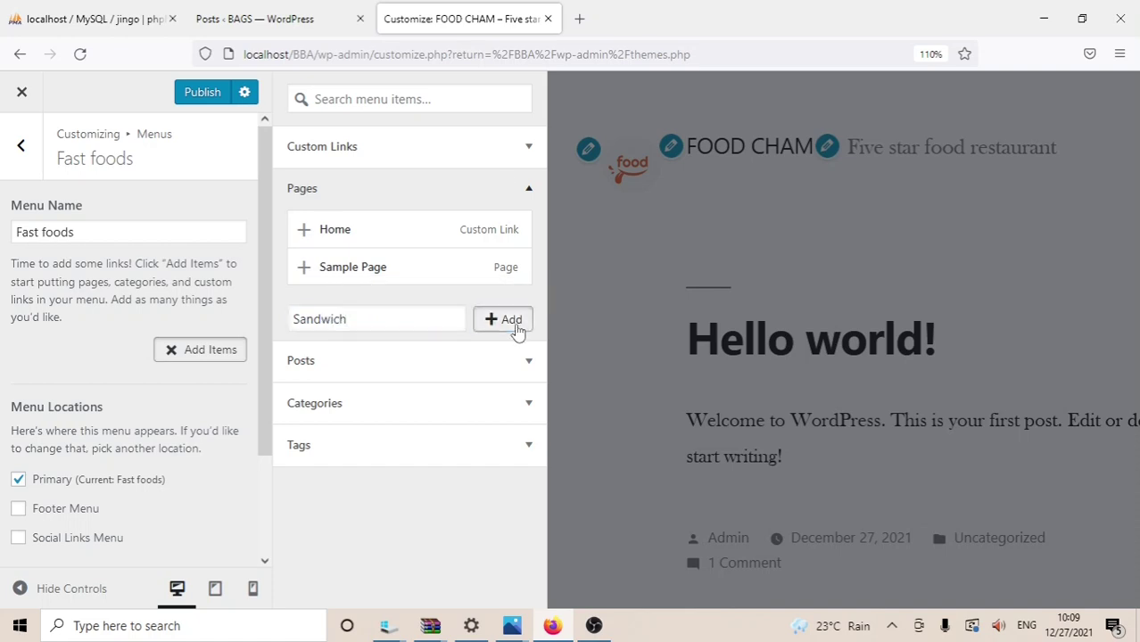
Step: Add a new page named Carrabba's italian grill to the Fast foods menu
left_click(372, 355)
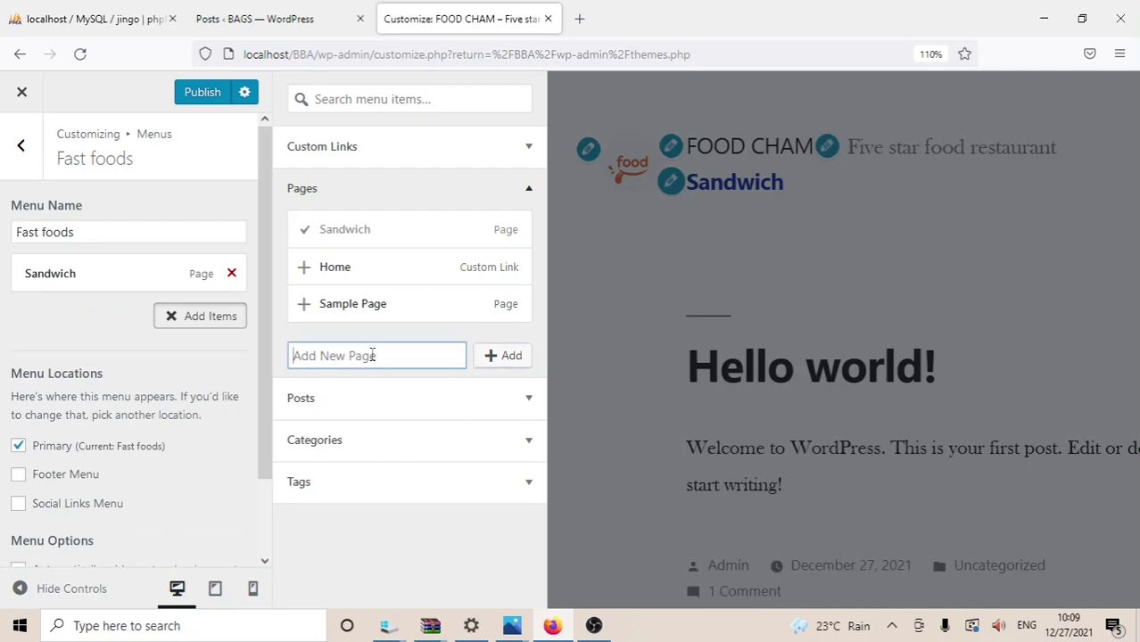
type("c")
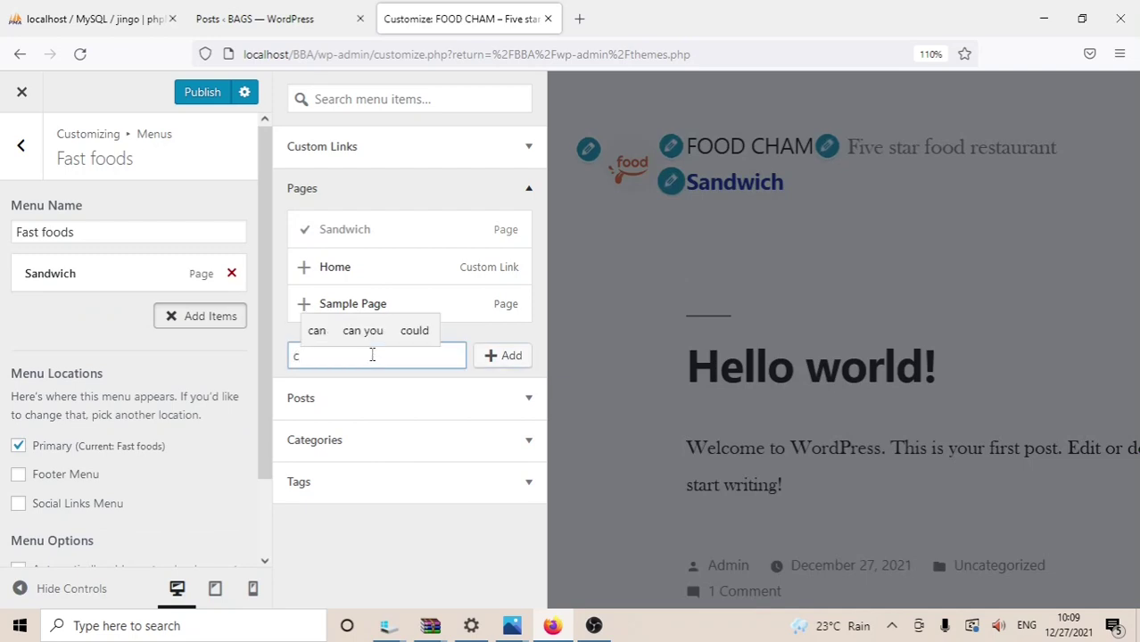
key("BackSpace")
type("CA")
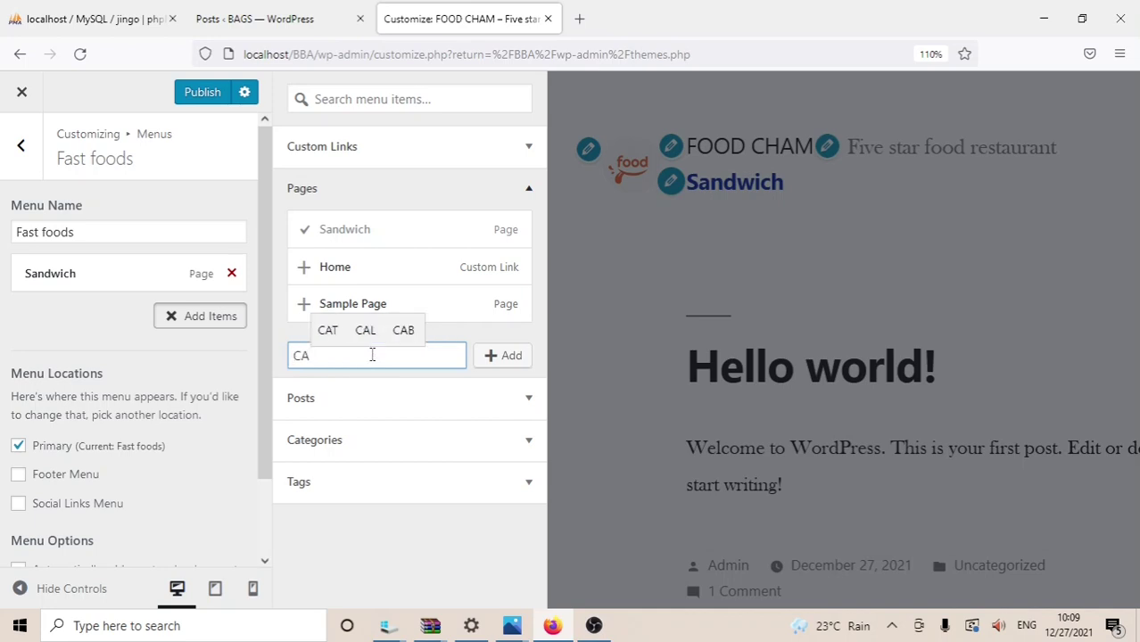
key("BackSpace")
type("A")
key("BackSpace")
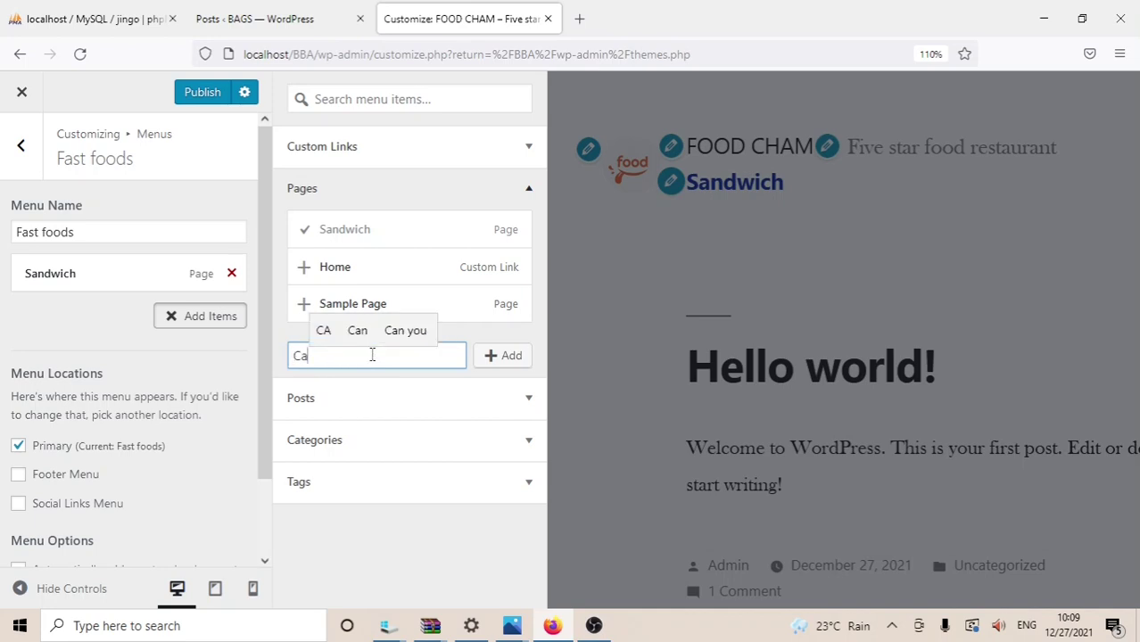
type("rra")
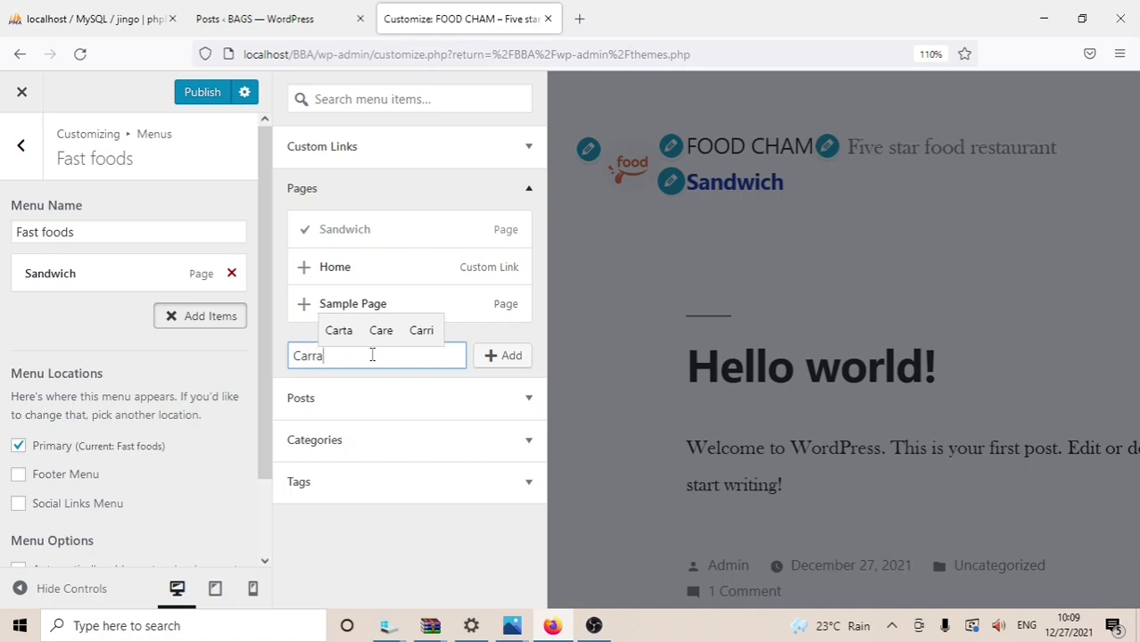
type("bba")
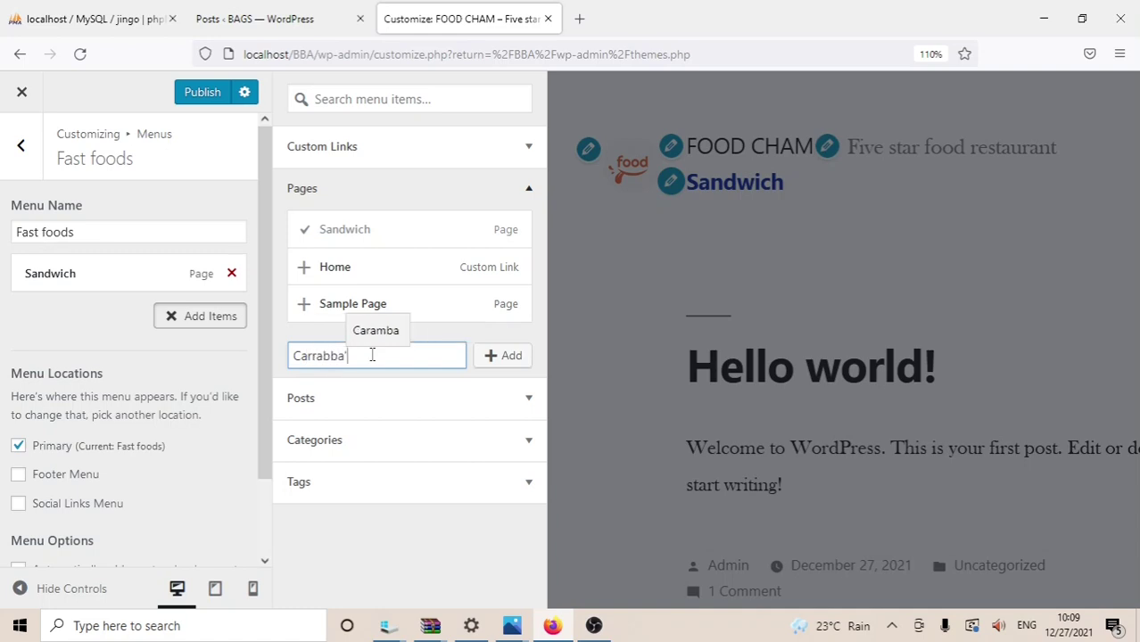
type("'s ")
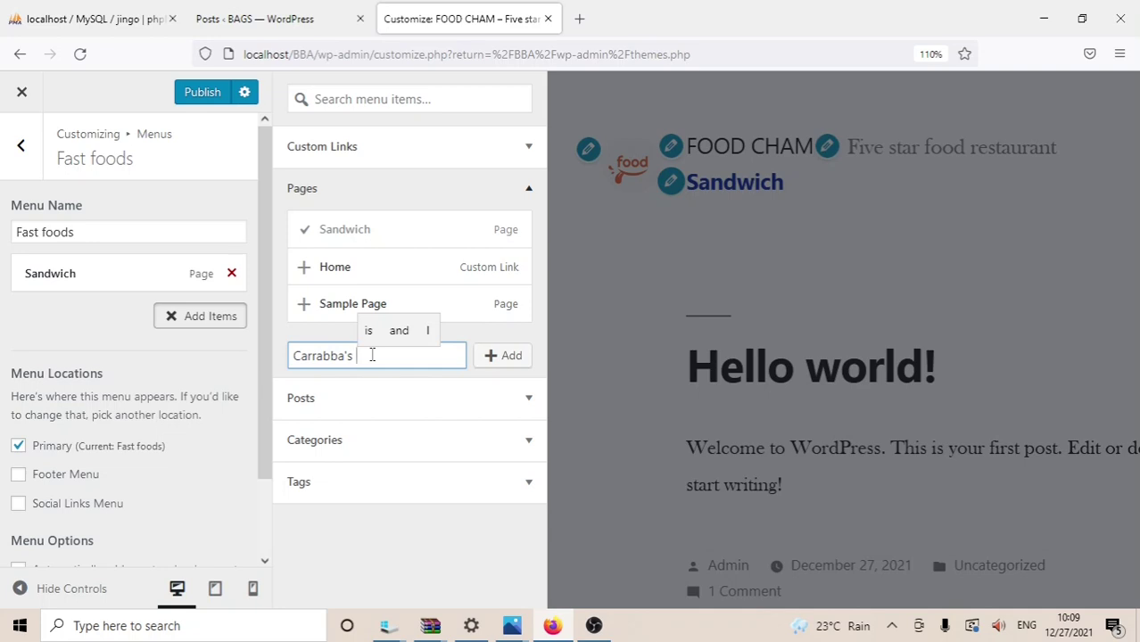
type("ita")
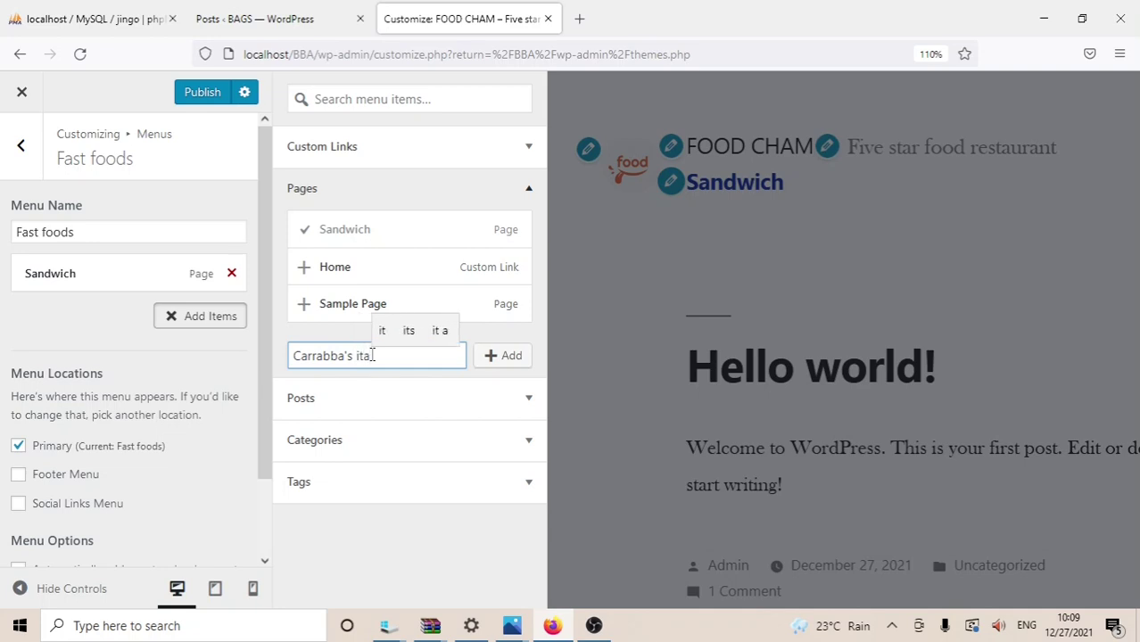
type("lian g")
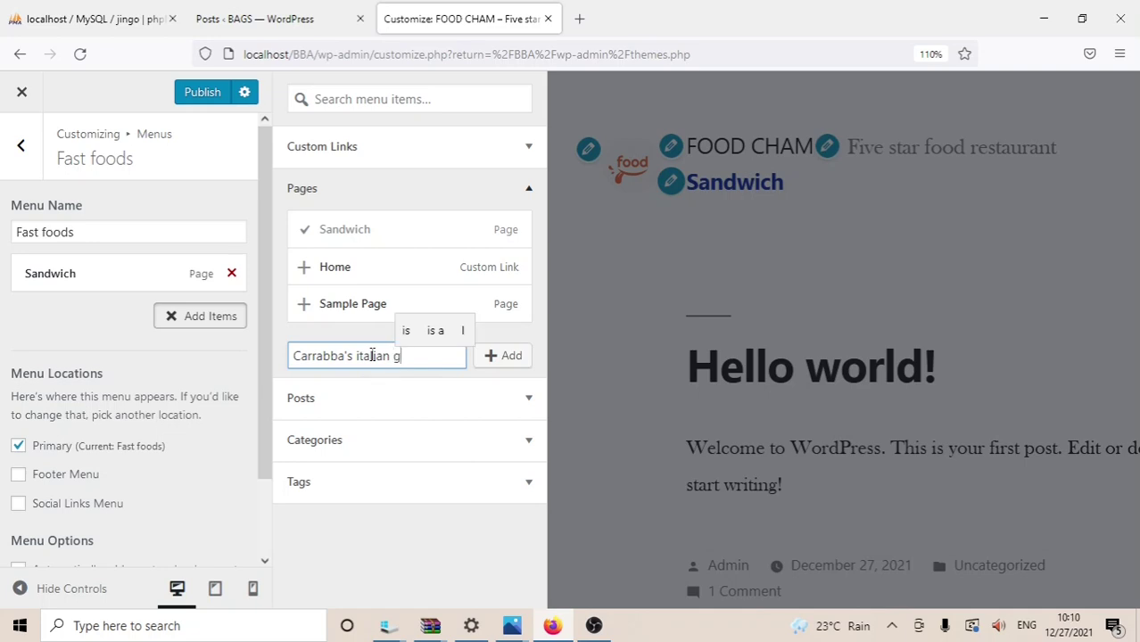
type("rill")
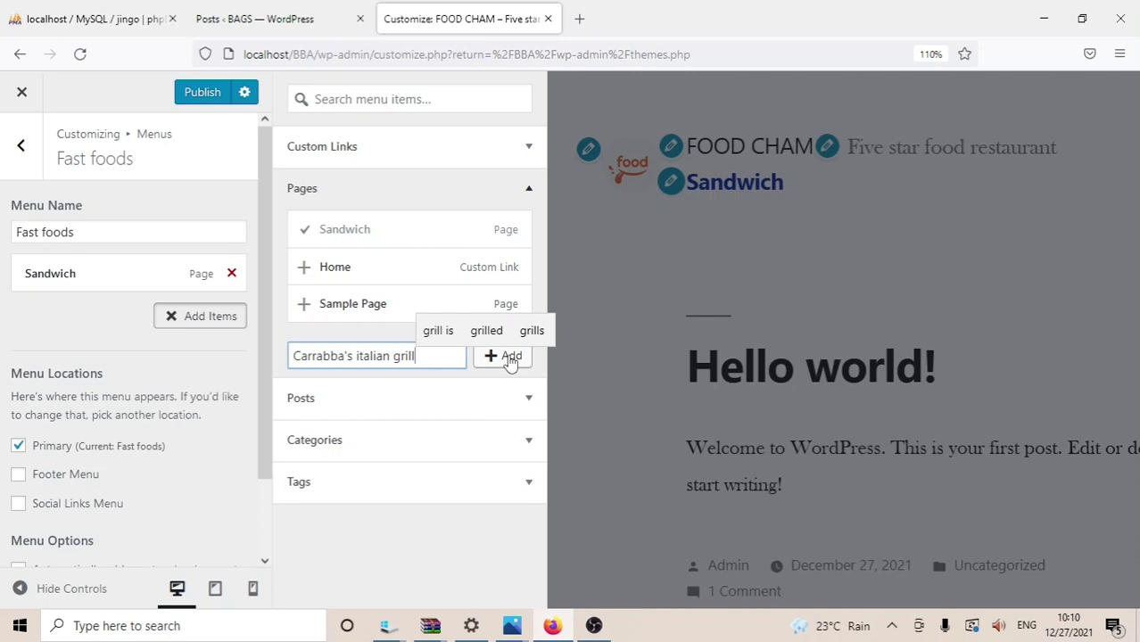
left_click(509, 357)
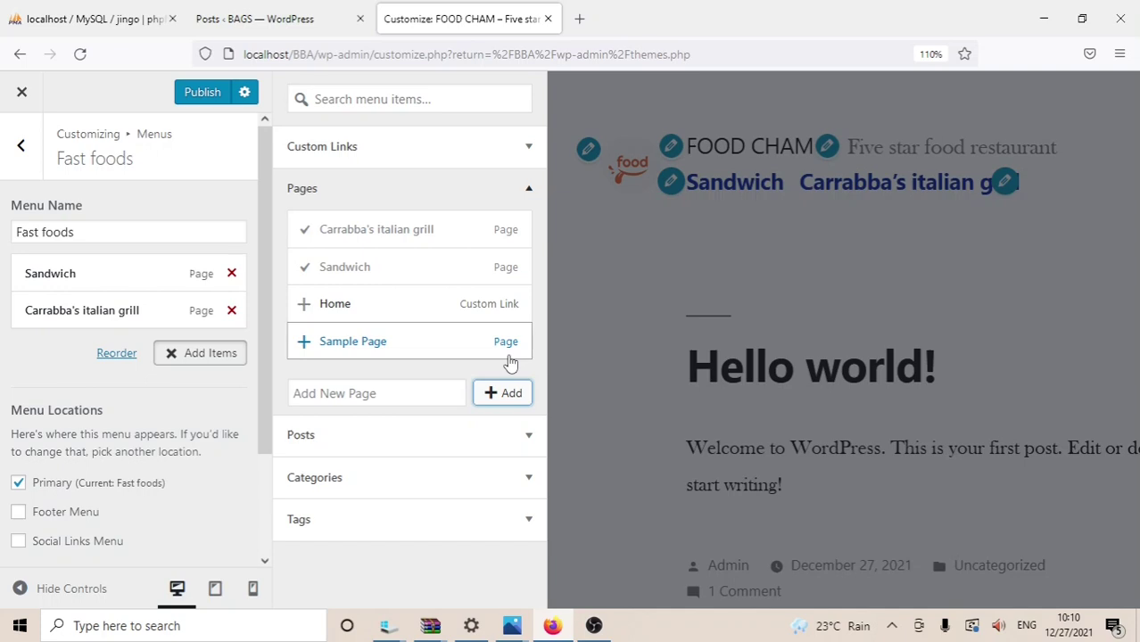
Step: Add a third new page, Pizza, to the Fast foods menu
left_click(369, 391)
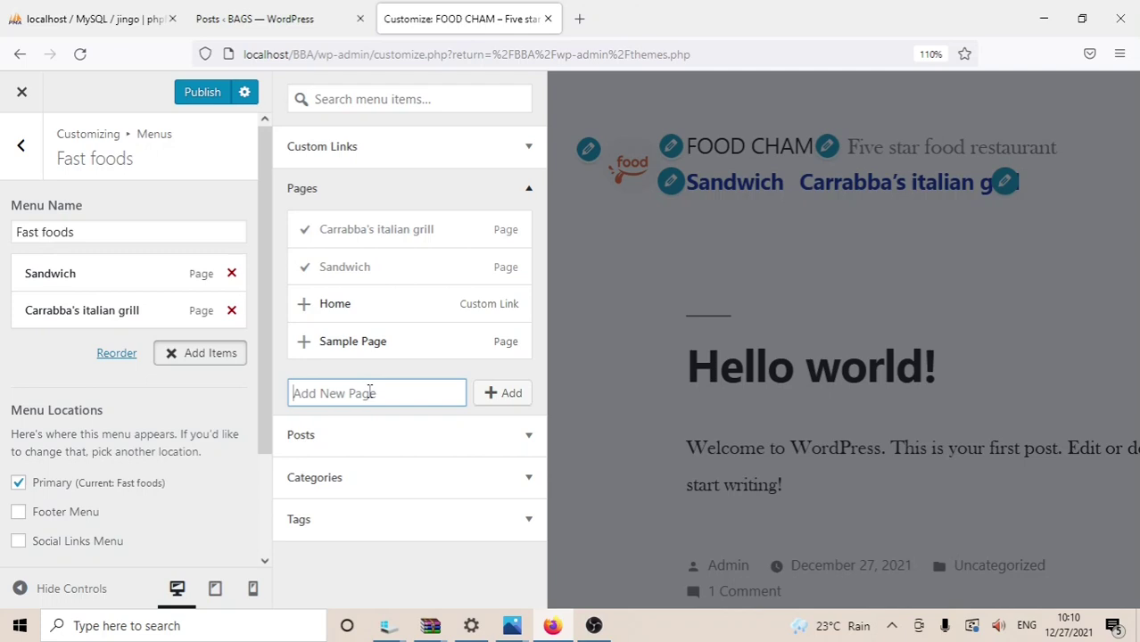
type("P")
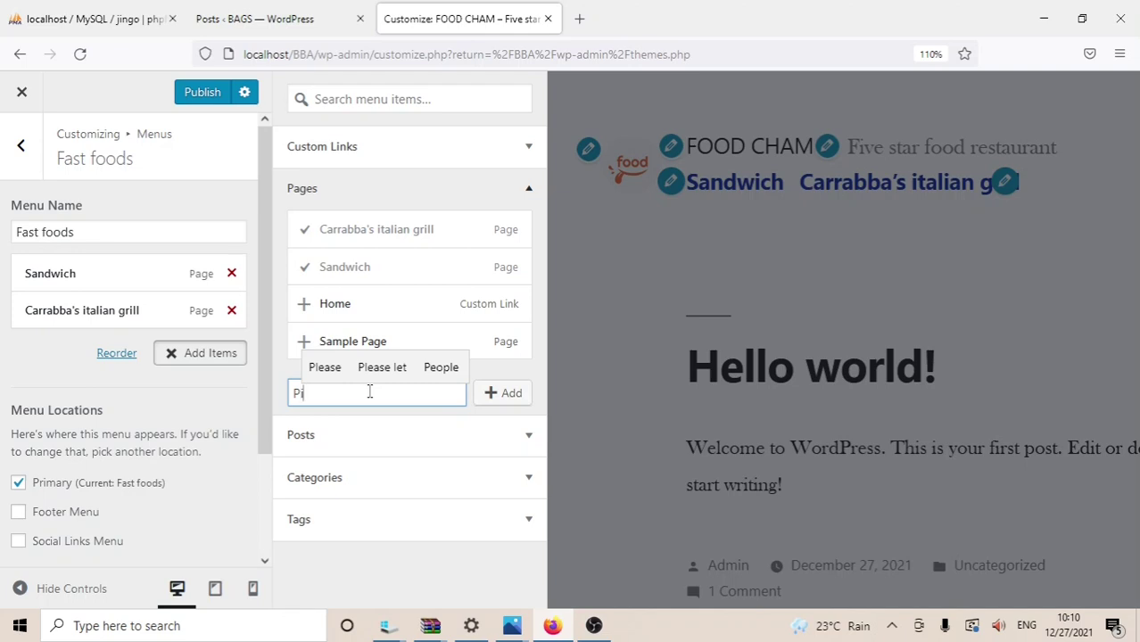
type("izza")
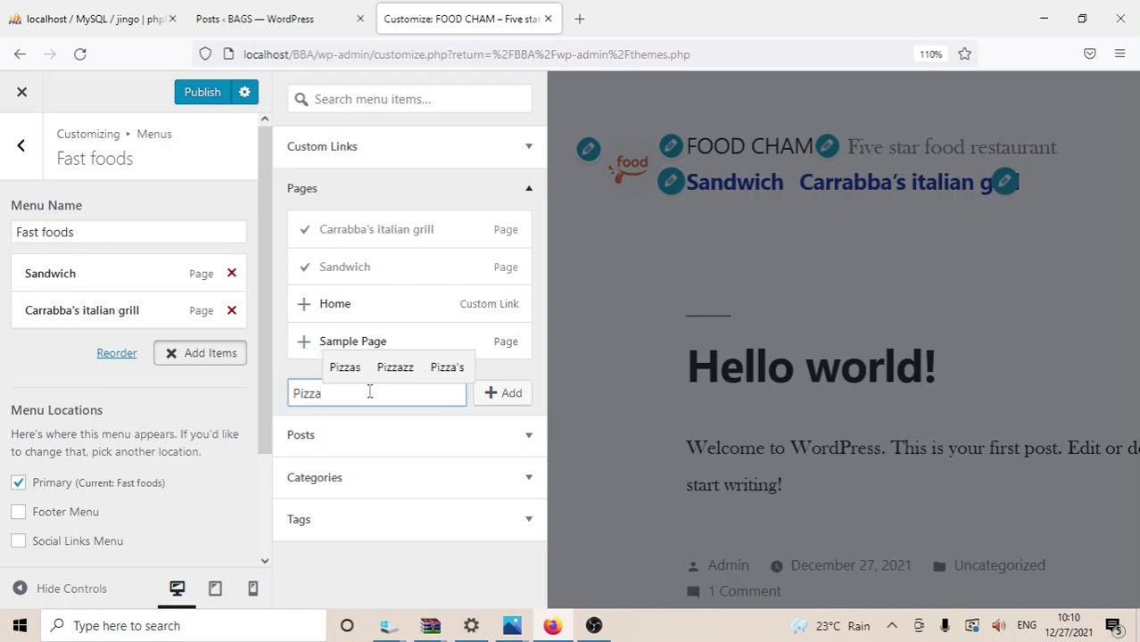
left_click(495, 397)
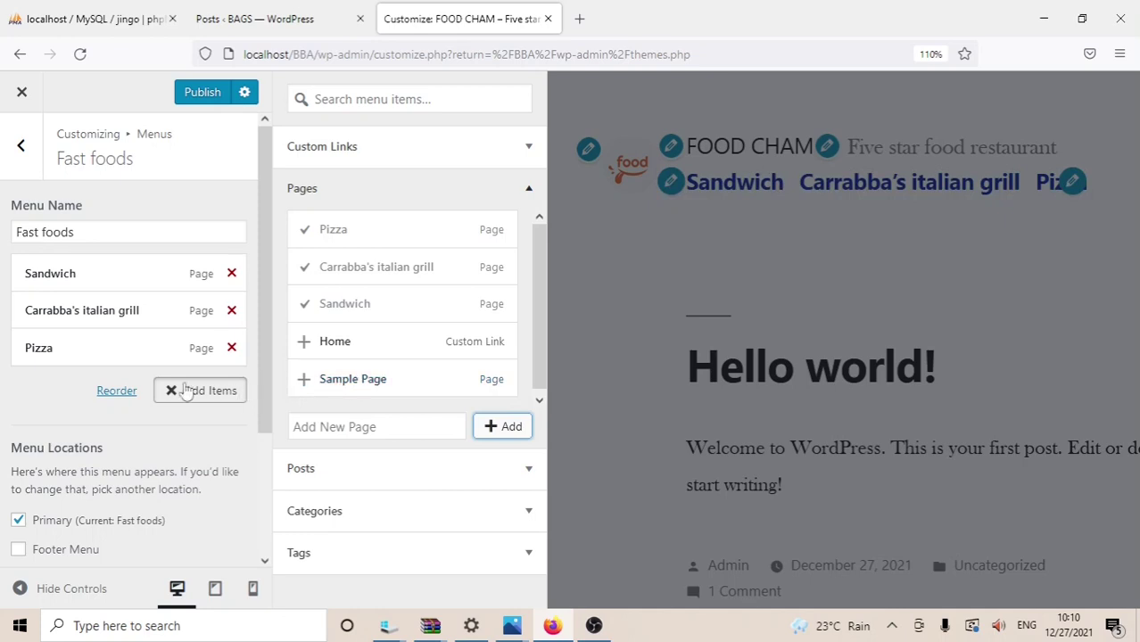
Step: Move Pizza up two places to head the menu, then expand the Pizza item
left_click(107, 391)
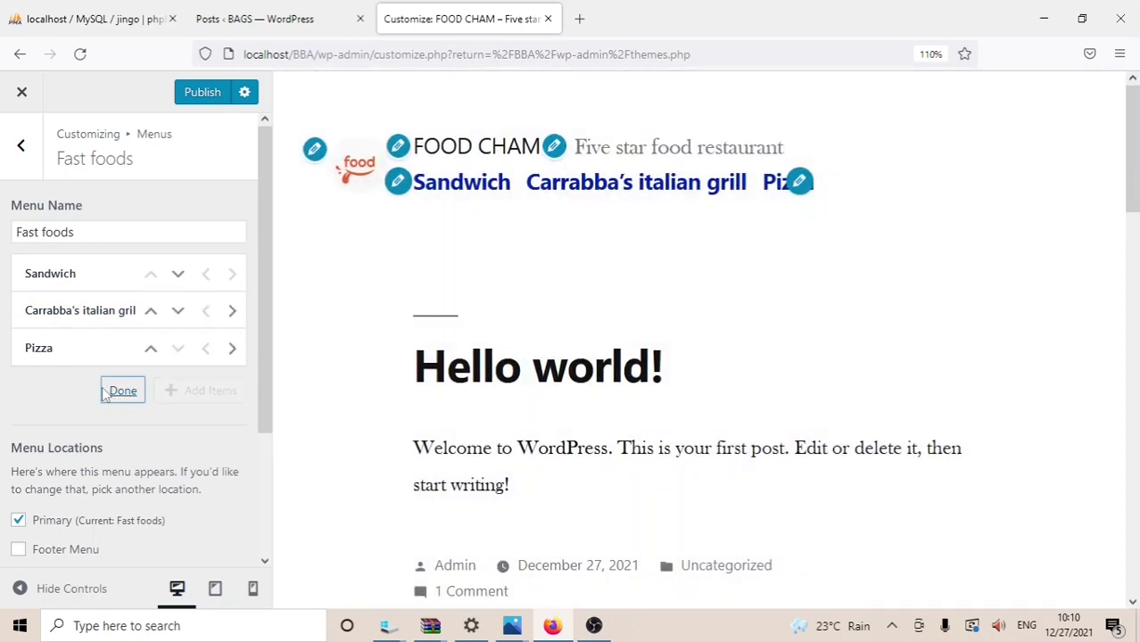
left_click(150, 354)
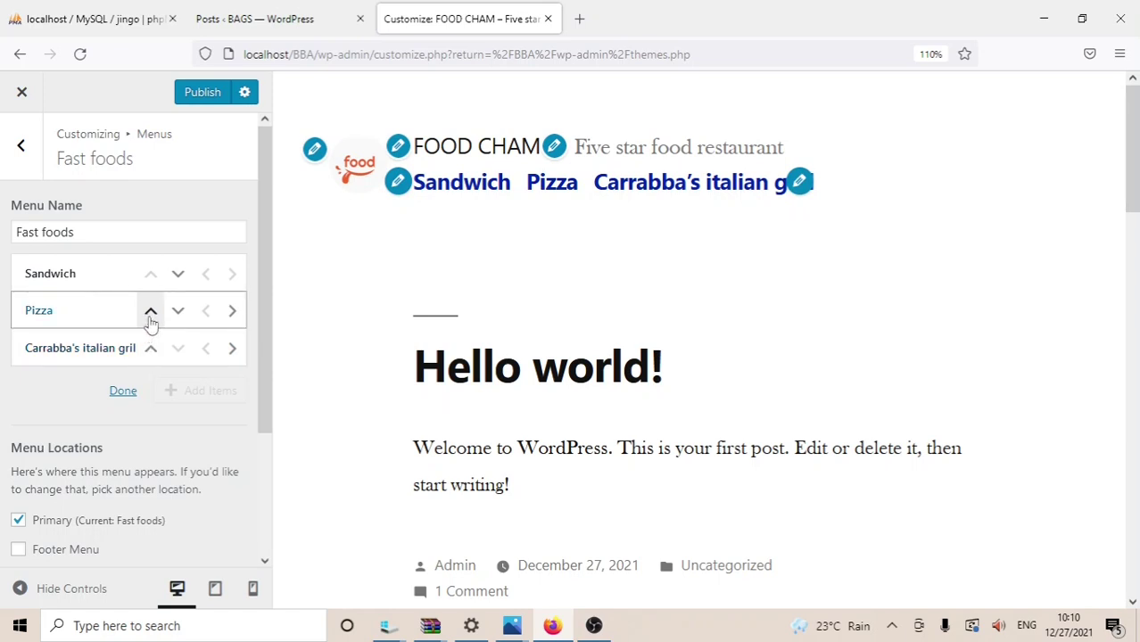
left_click(150, 317)
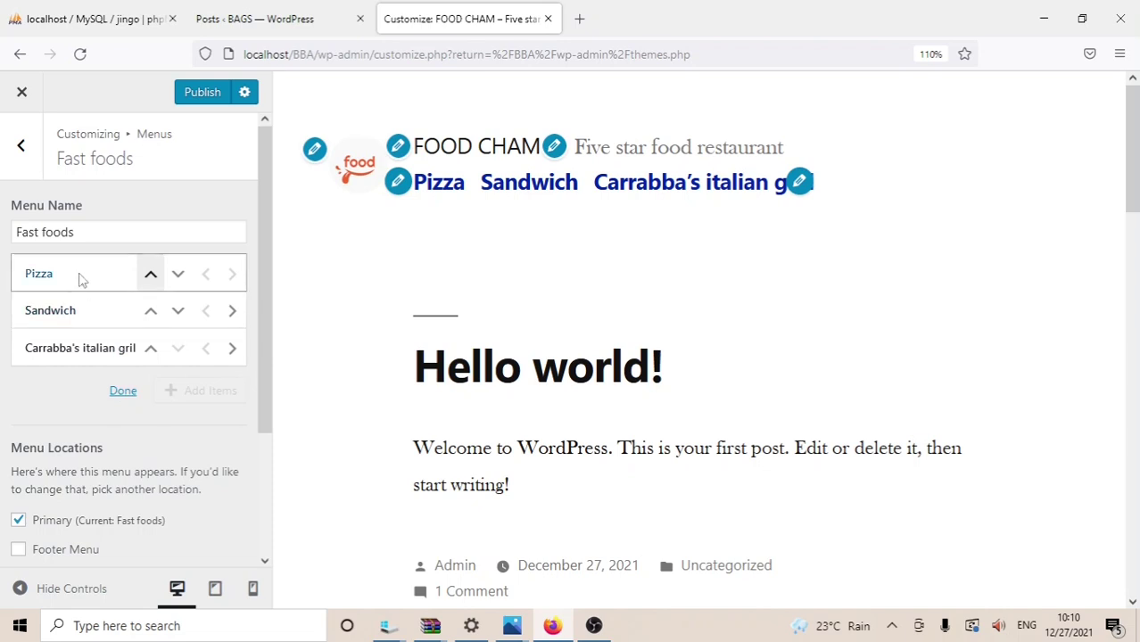
left_click(118, 393)
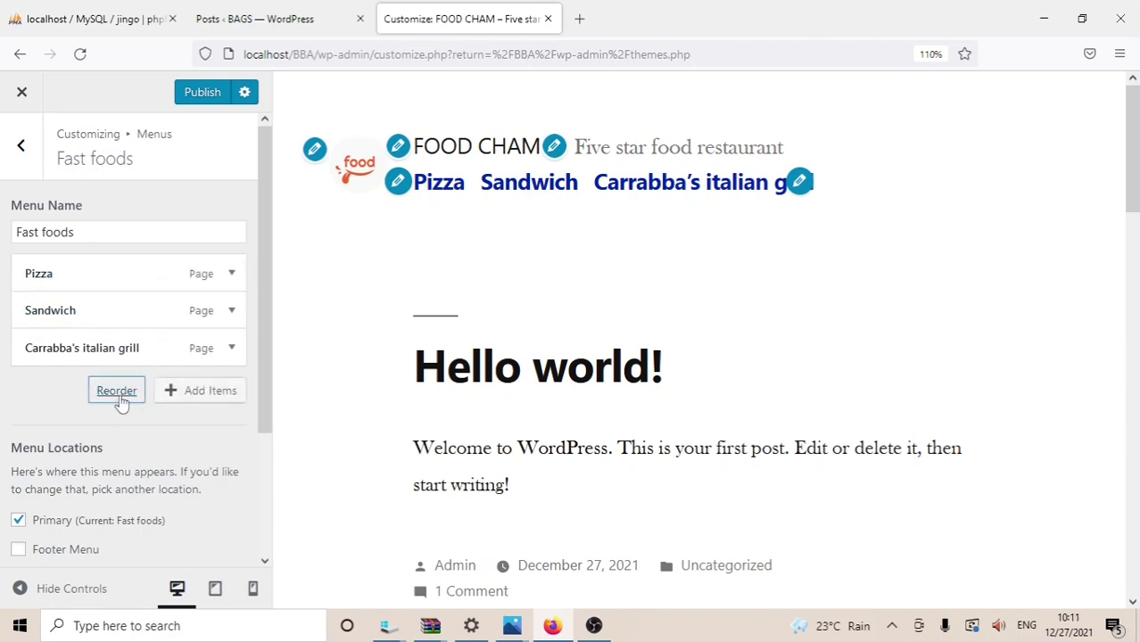
left_click(233, 275)
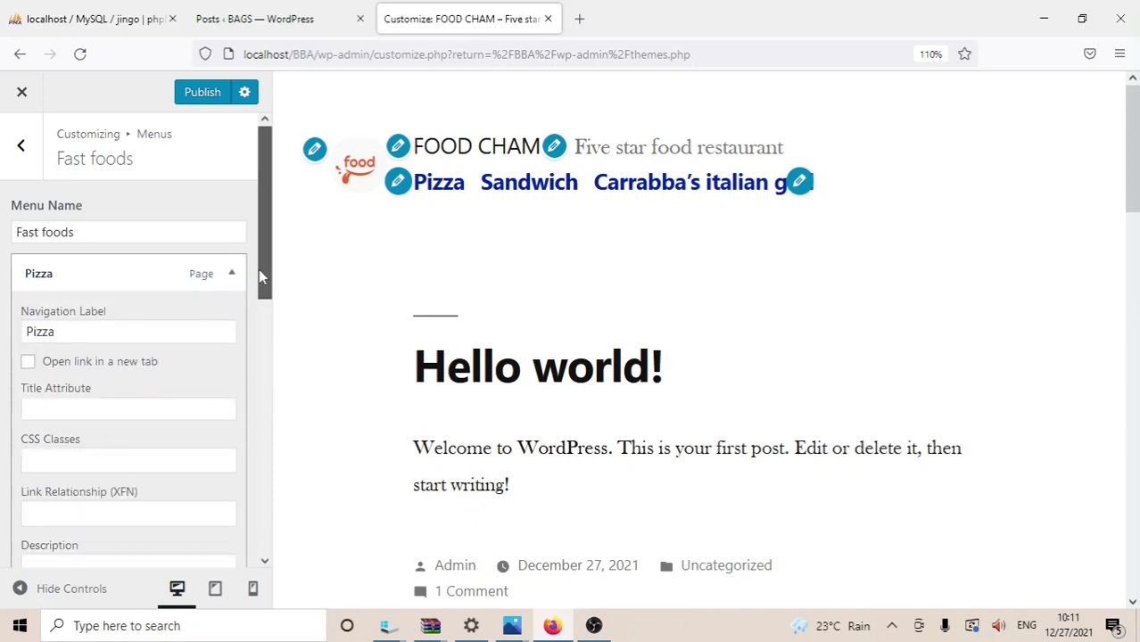
Step: Remove Pizza, place Carrabba's italian grill above Sandwich, and publish the Fast foods menu
left_click_drag(260, 275, 260, 405)
left_click(41, 412)
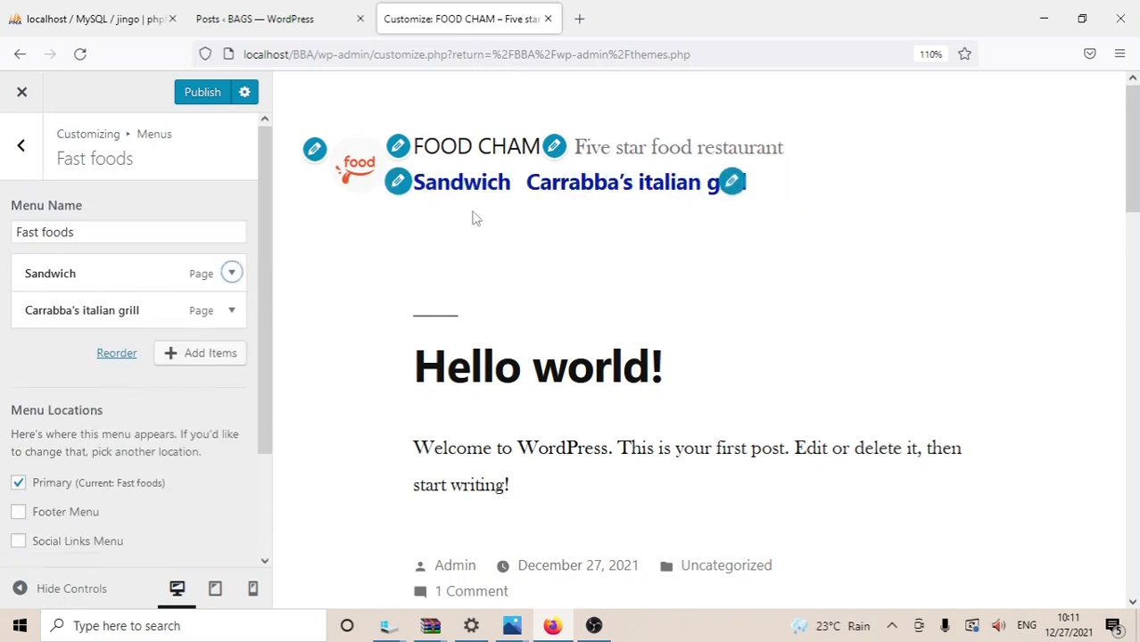
left_click(108, 355)
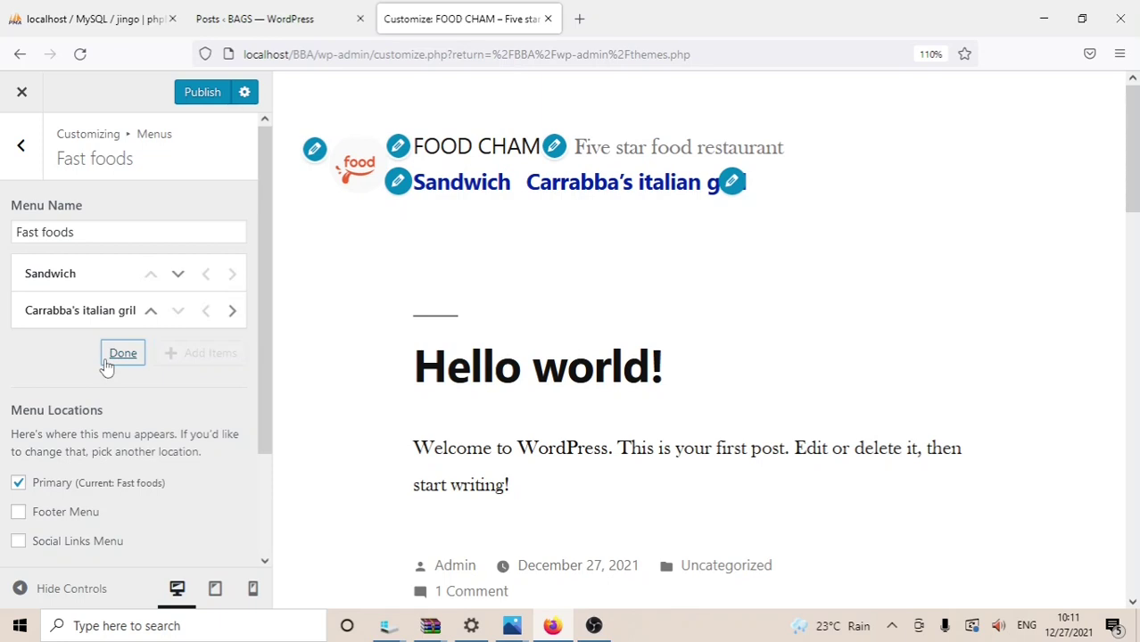
left_click(150, 310)
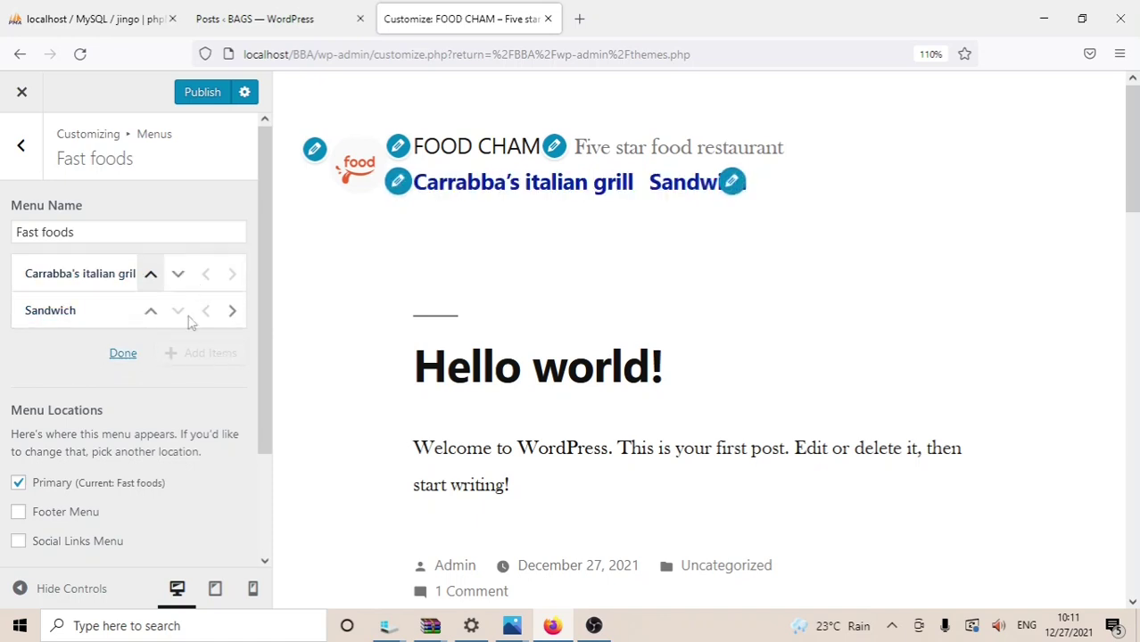
left_click(217, 94)
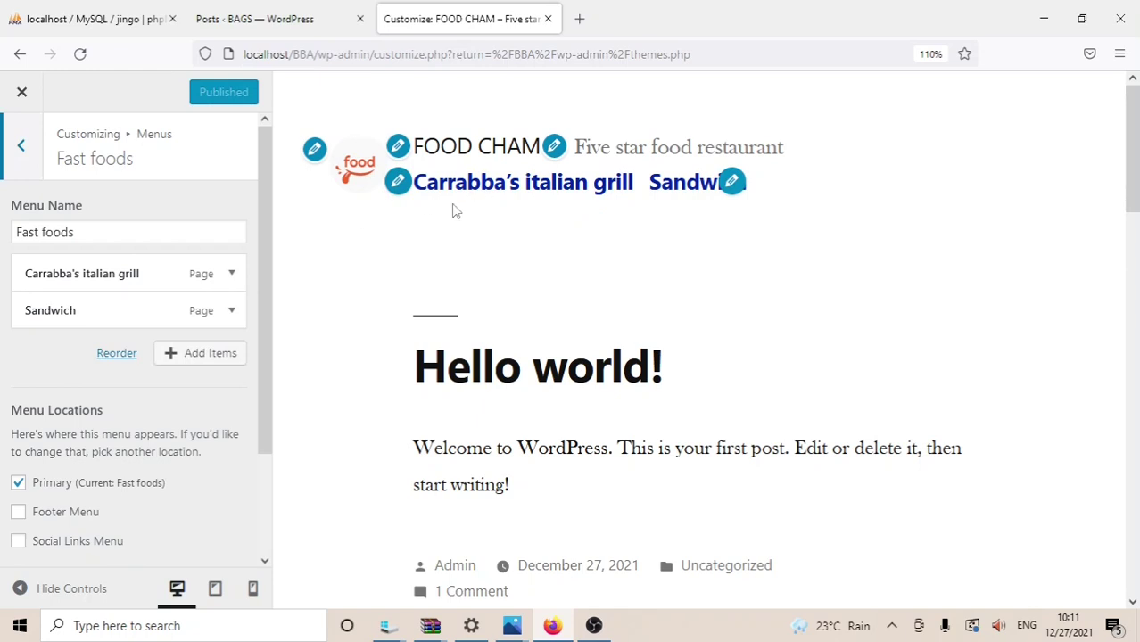
left_click(24, 149)
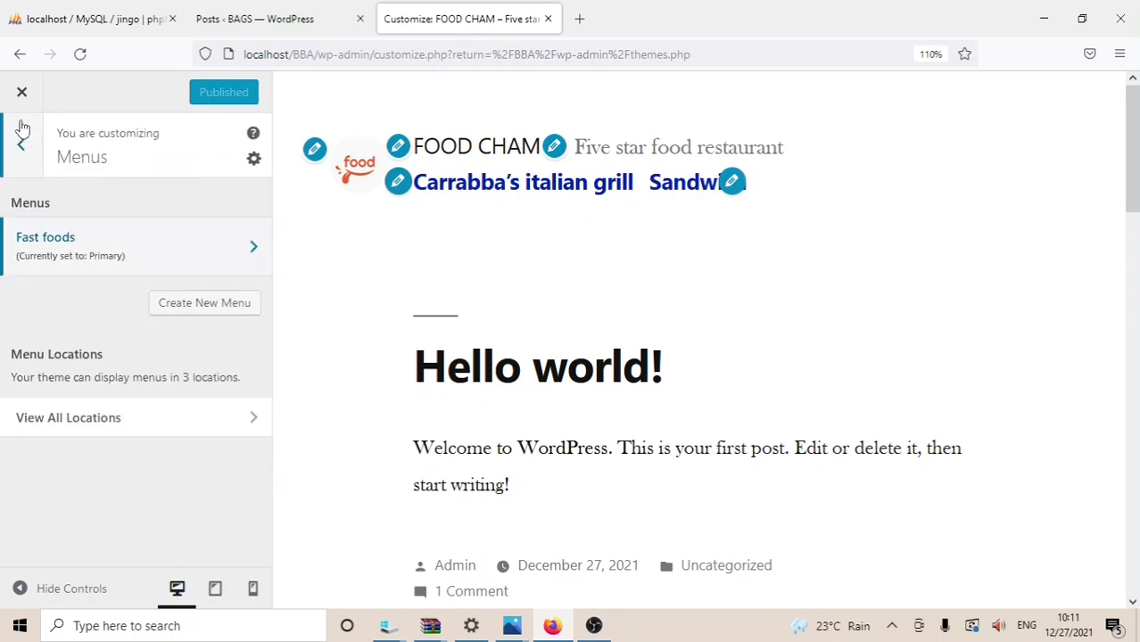
Step: Set the custom primary colour under Colors to a deep red and publish it
left_click(21, 149)
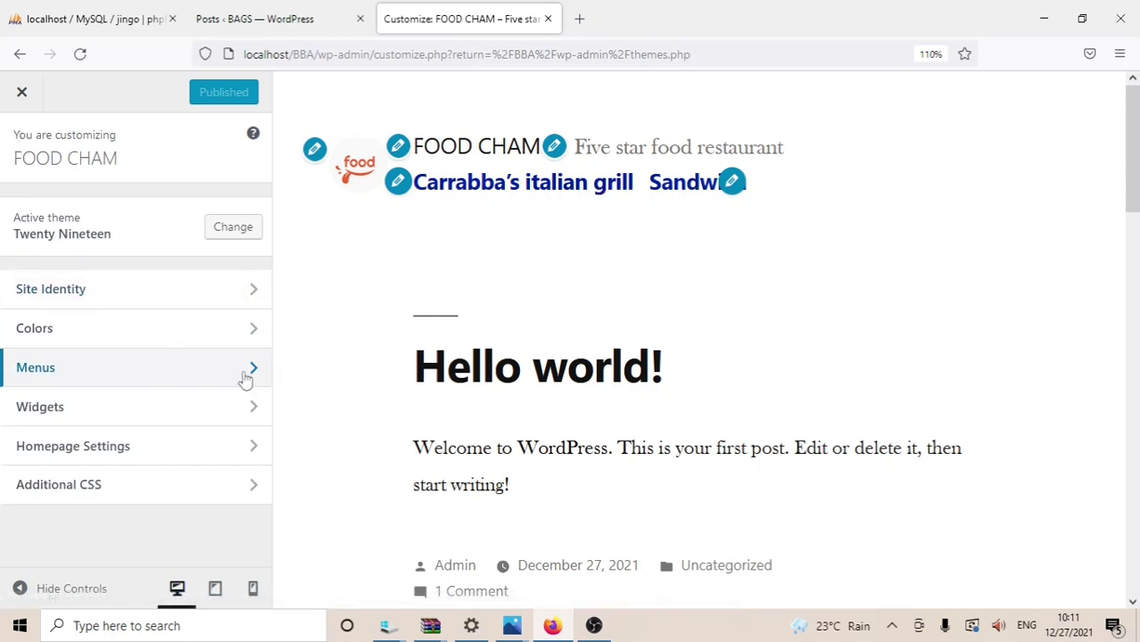
left_click(190, 336)
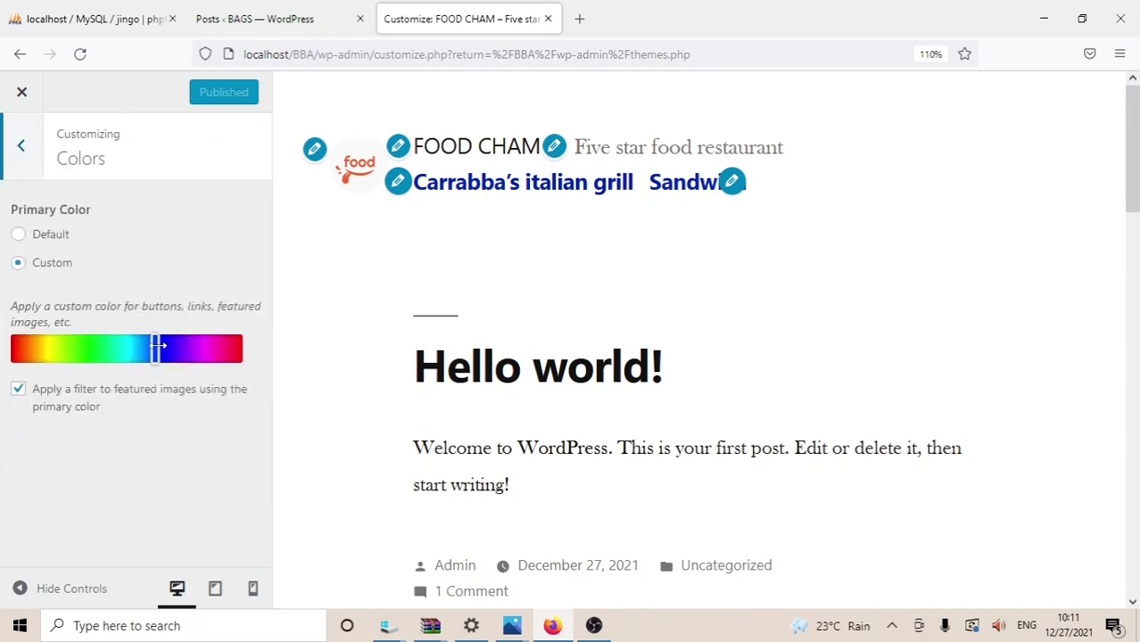
left_click_drag(158, 347, 237, 351)
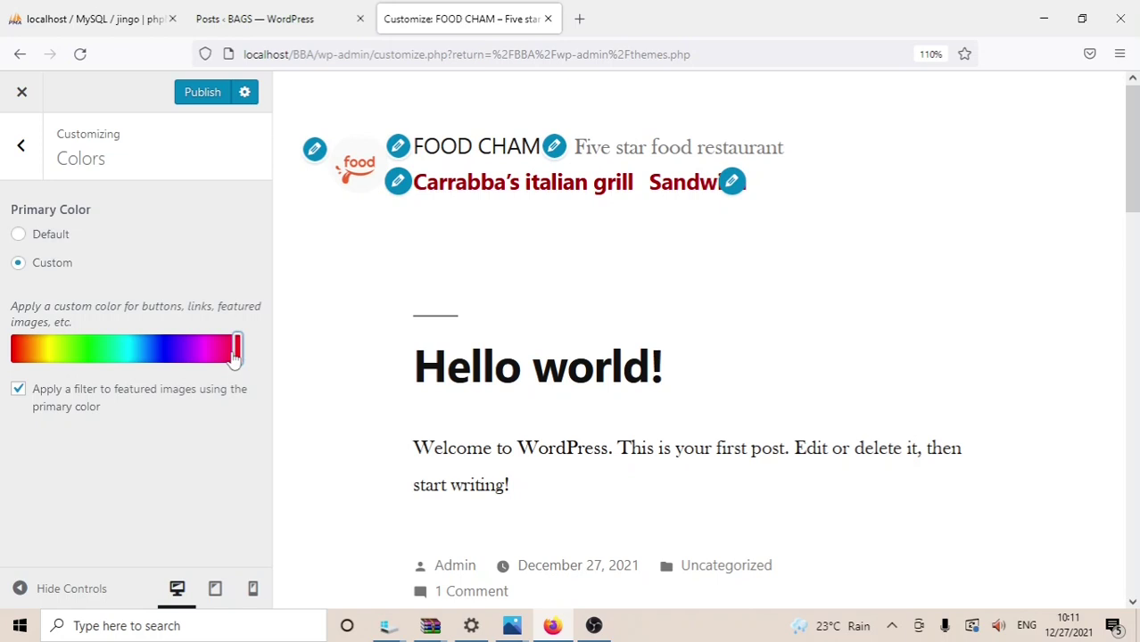
left_click(203, 92)
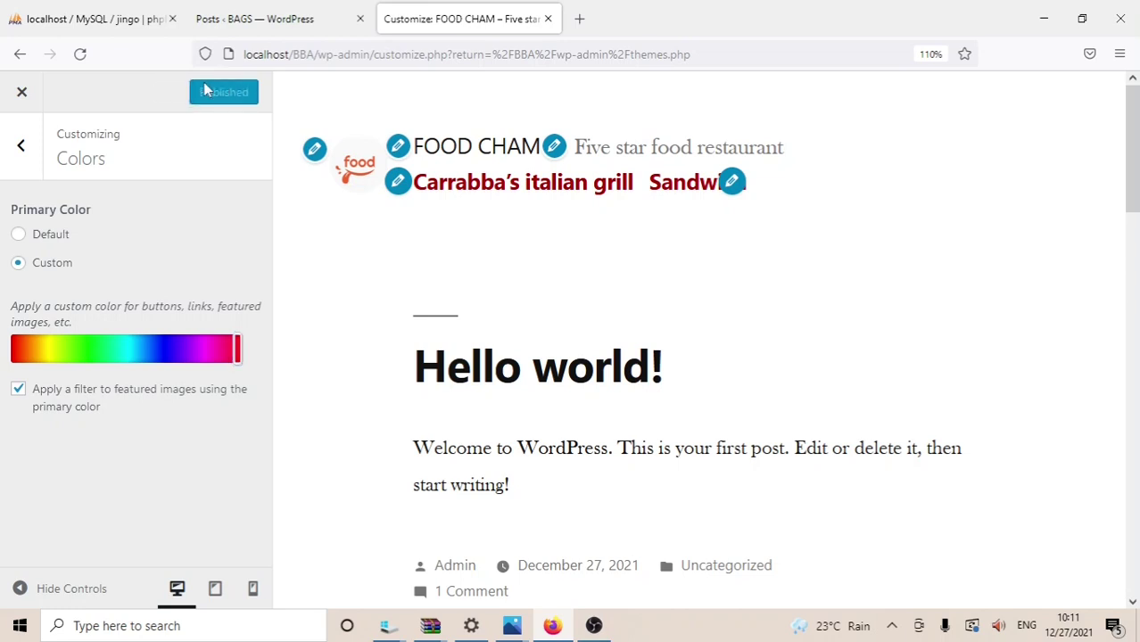
left_click(23, 148)
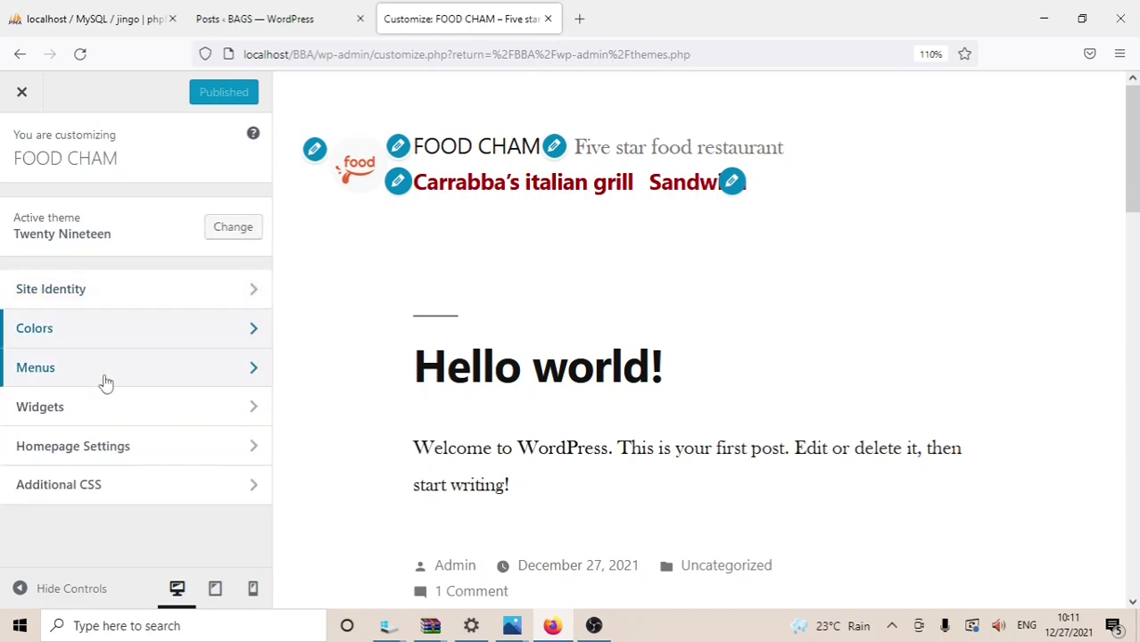
Step: Remove the Search, Recent Posts and Recent Comments widgets from the Footer area
left_click(155, 408)
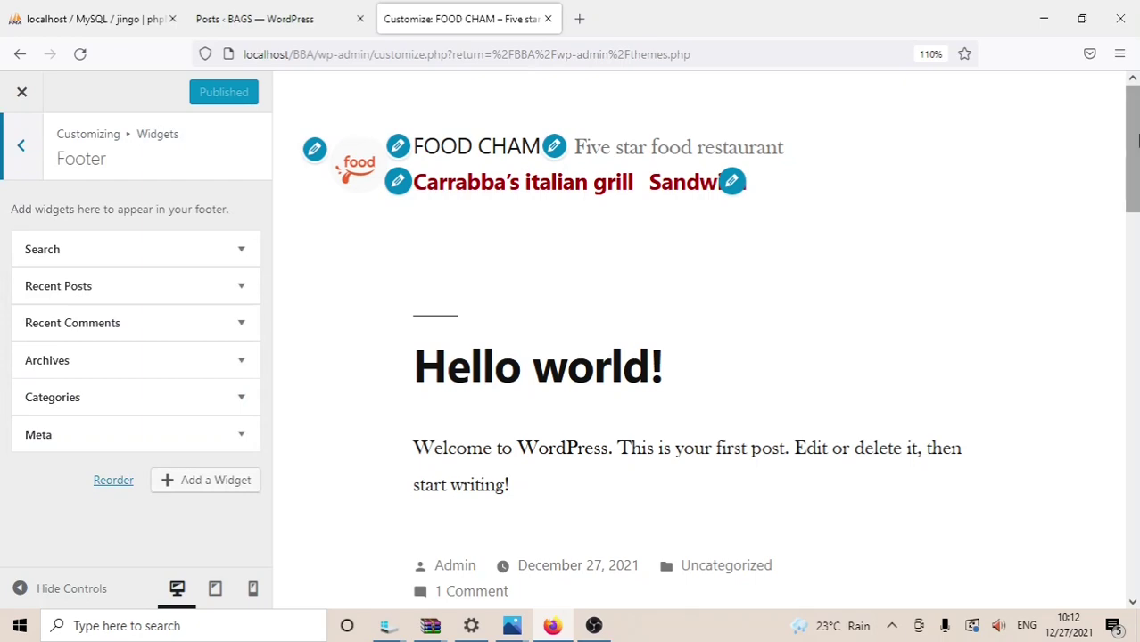
left_click_drag(1135, 192, 1135, 306)
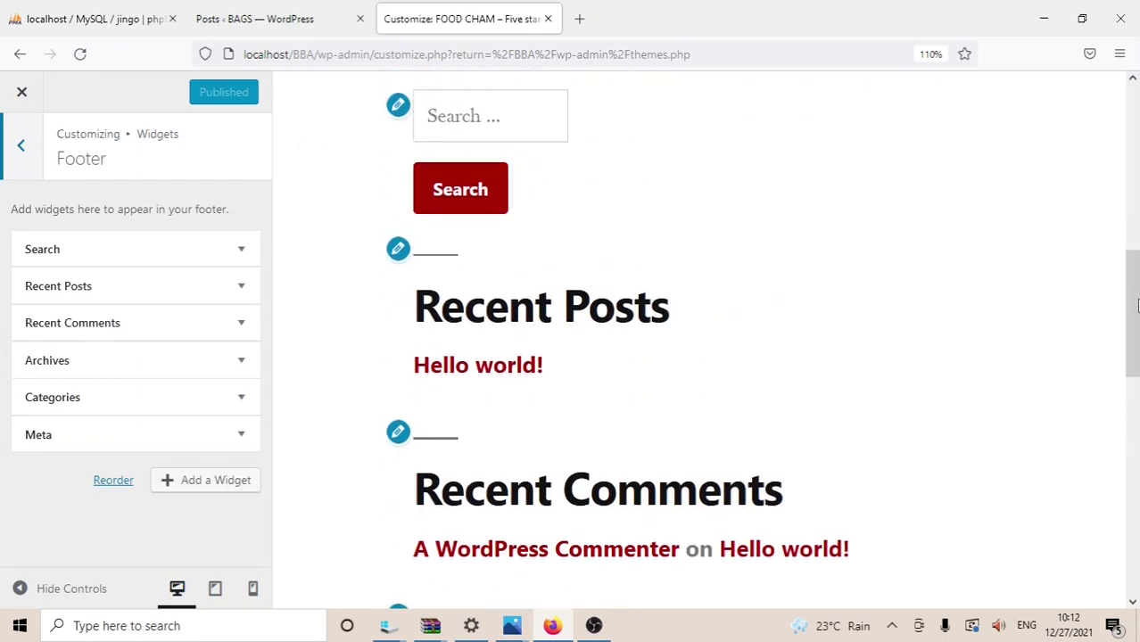
left_click(241, 251)
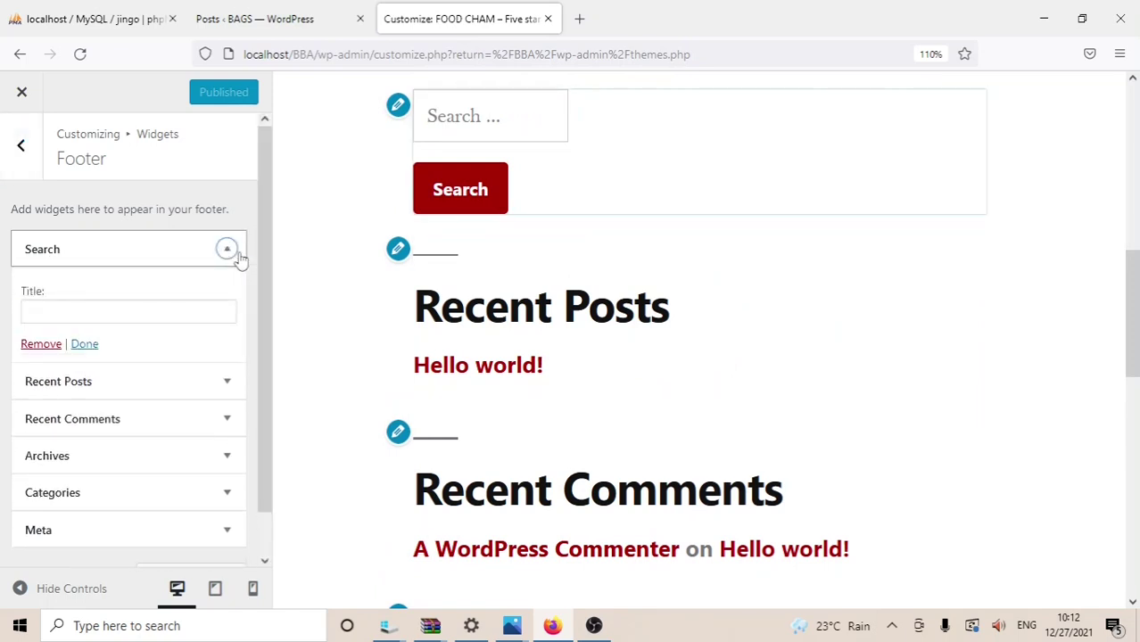
left_click(40, 345)
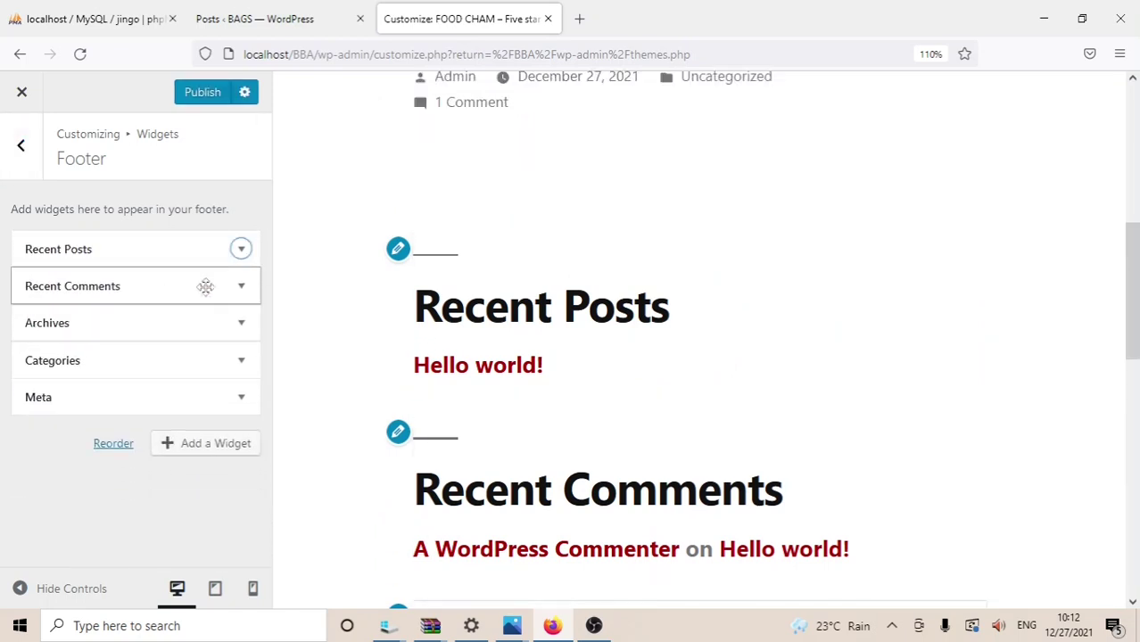
left_click(241, 251)
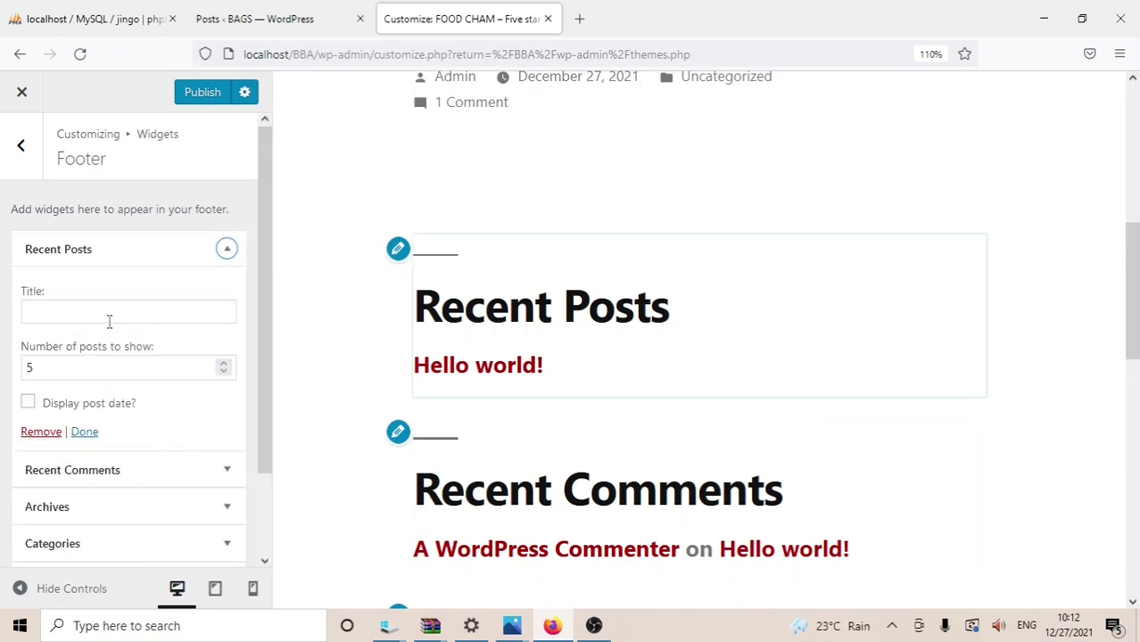
left_click(40, 430)
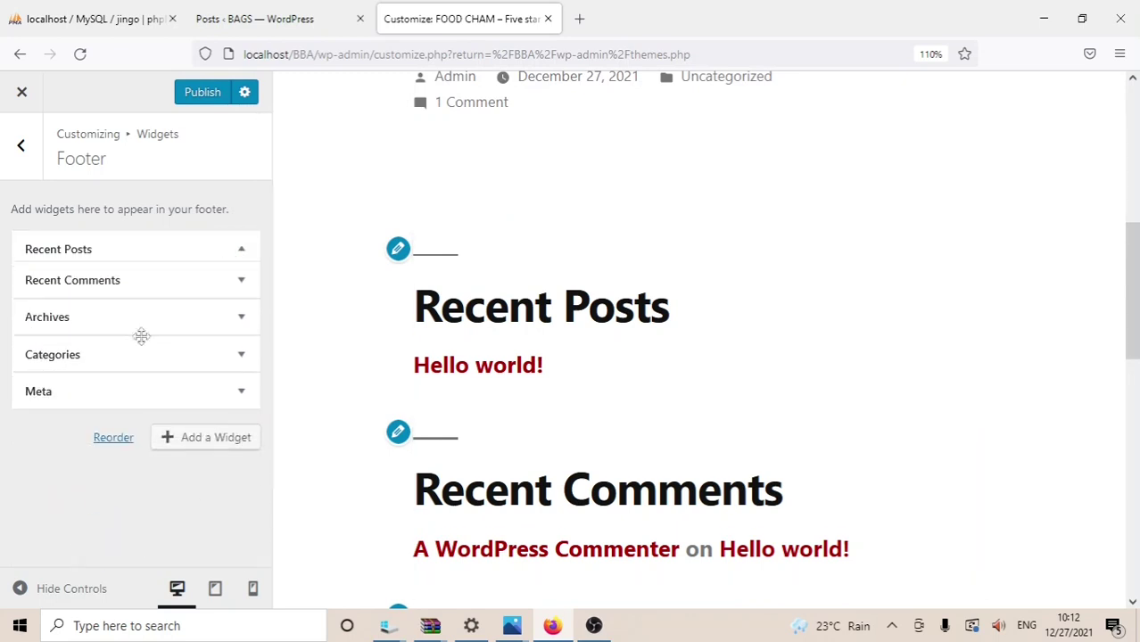
left_click(241, 251)
left_click(41, 401)
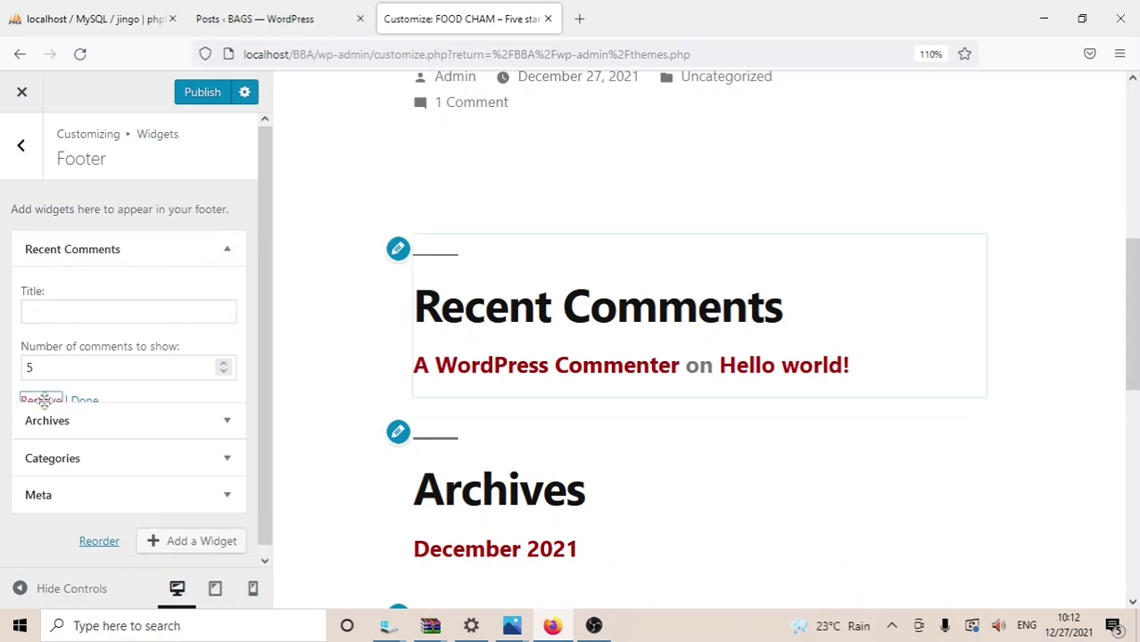
Step: Remove the Archives, Categories and Meta widgets, then show the widgets available to add
left_click(241, 251)
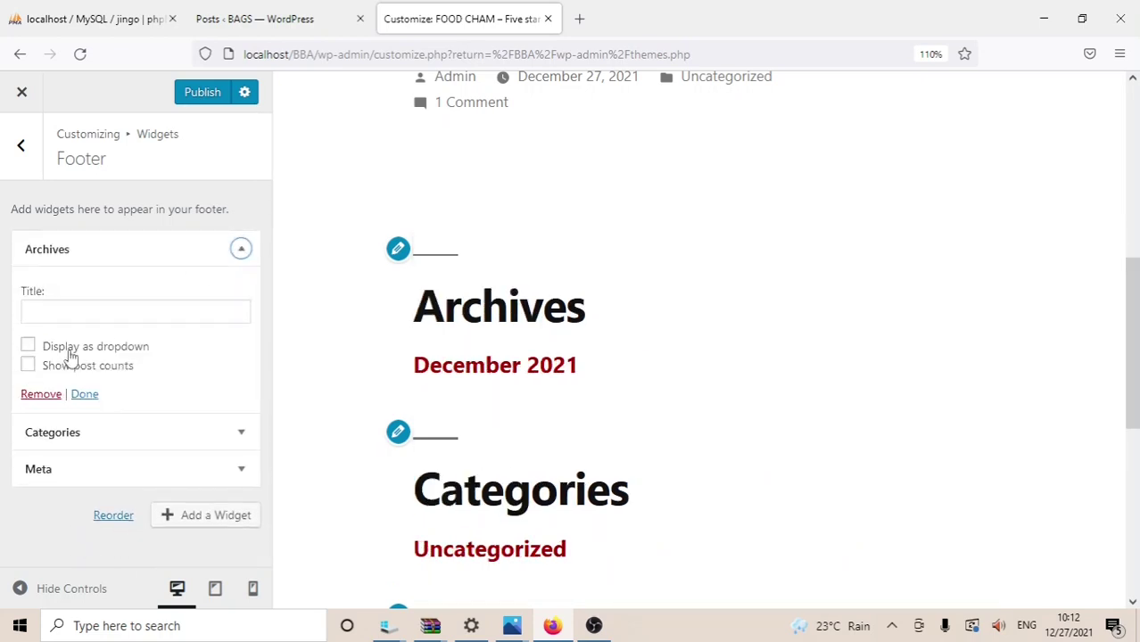
left_click(38, 398)
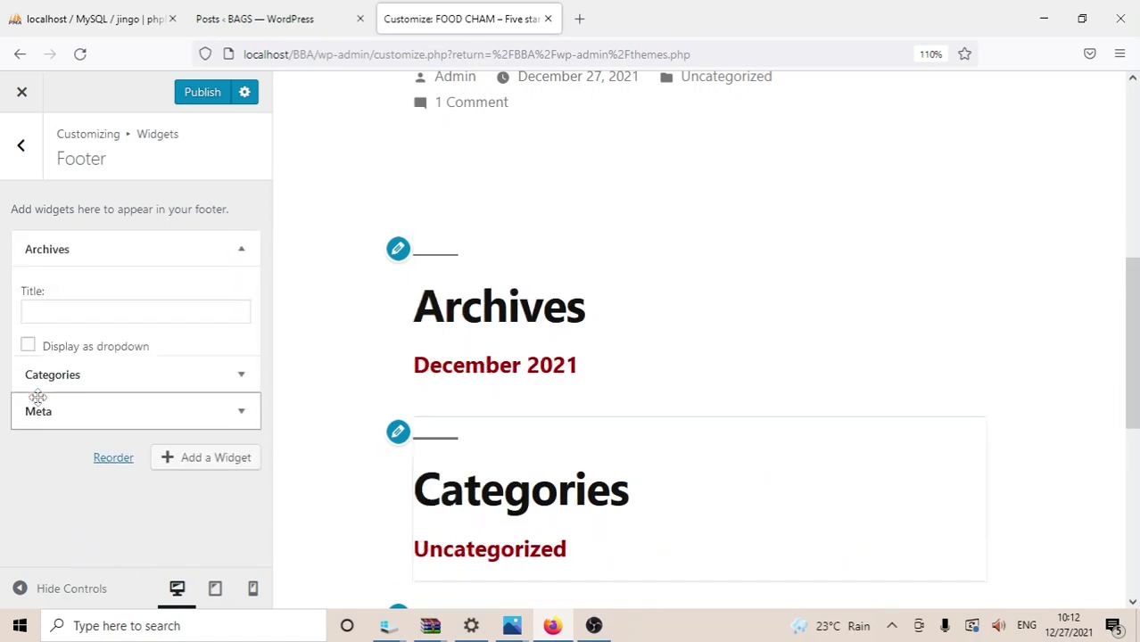
left_click(241, 249)
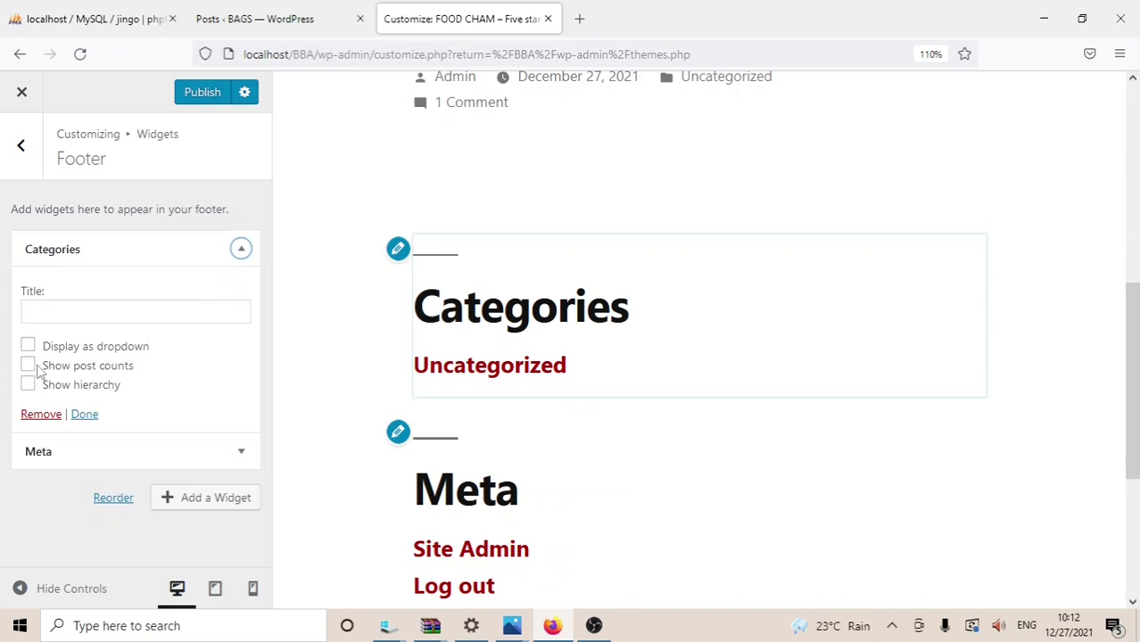
left_click(37, 414)
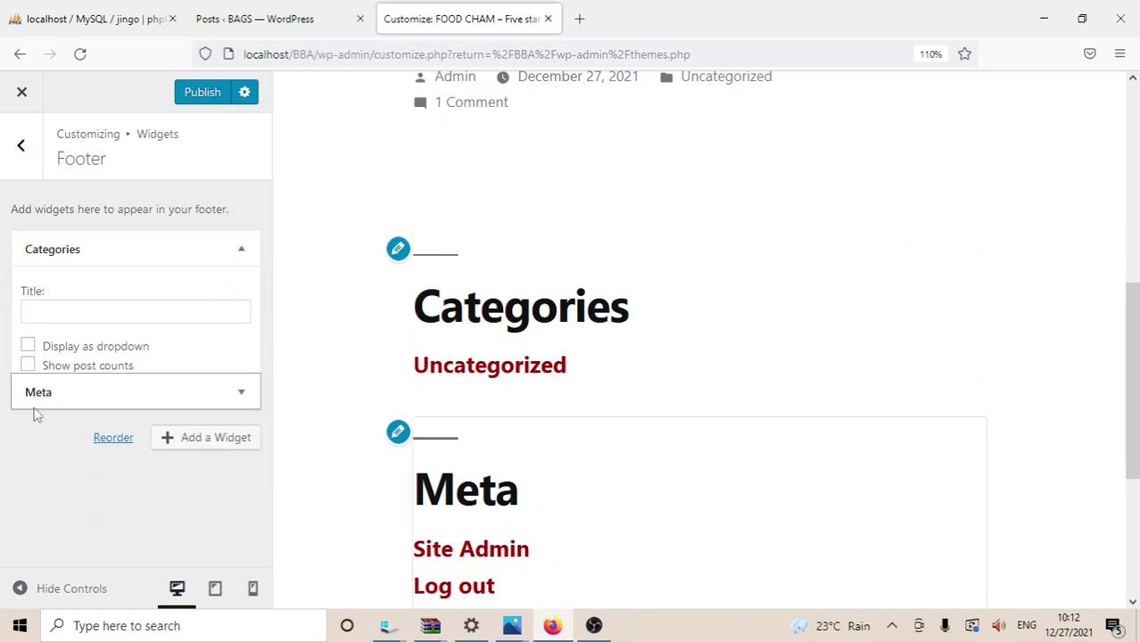
left_click(241, 249)
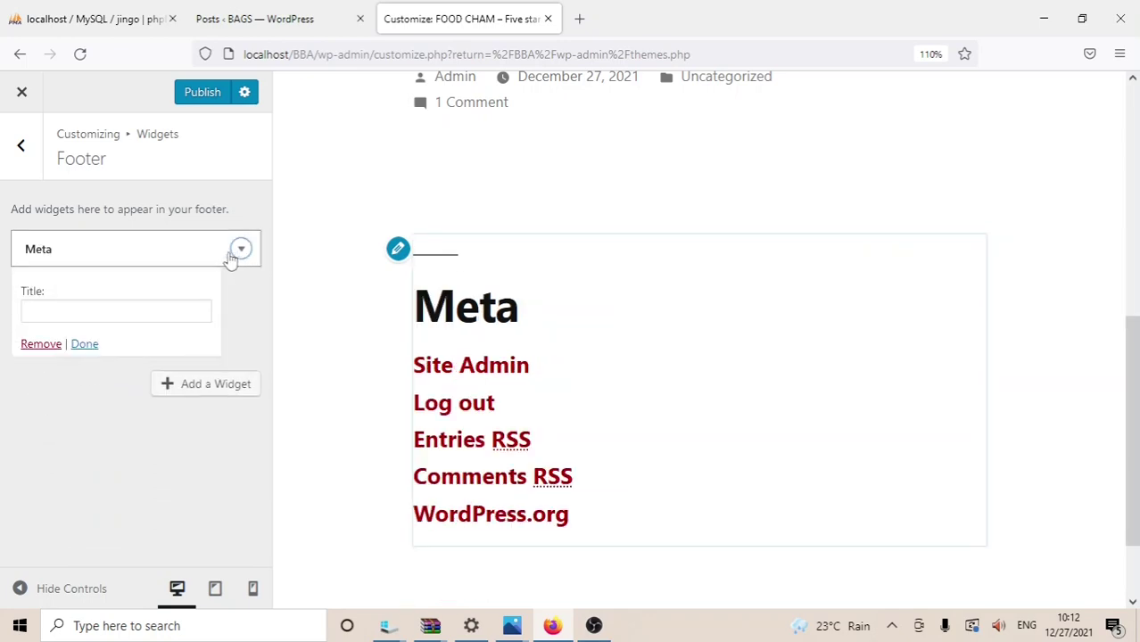
left_click(45, 348)
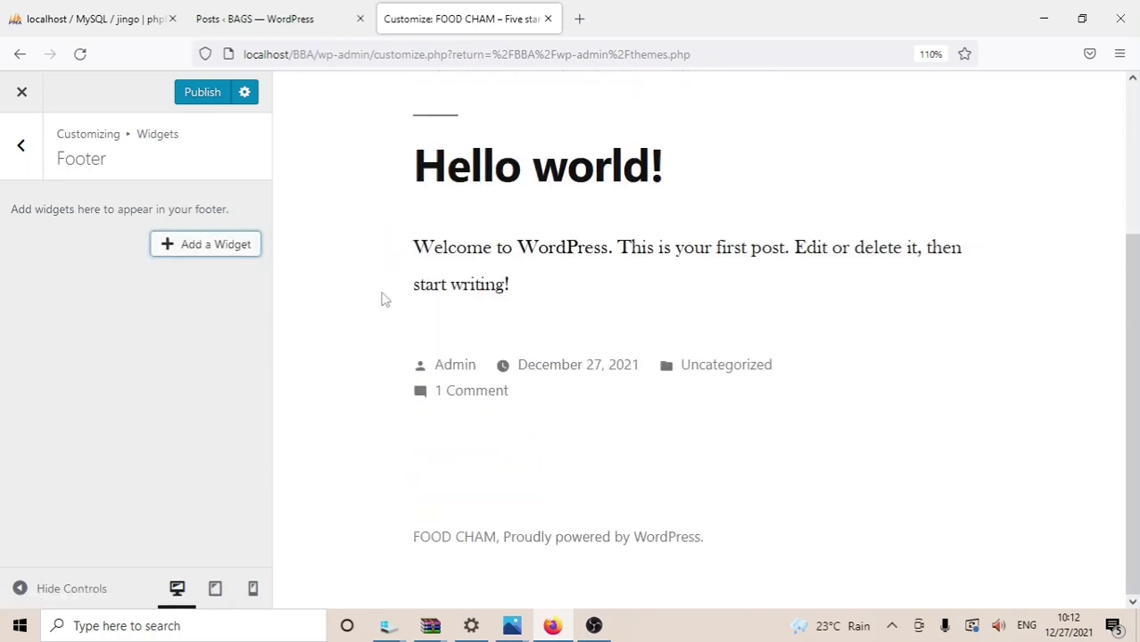
left_click(220, 243)
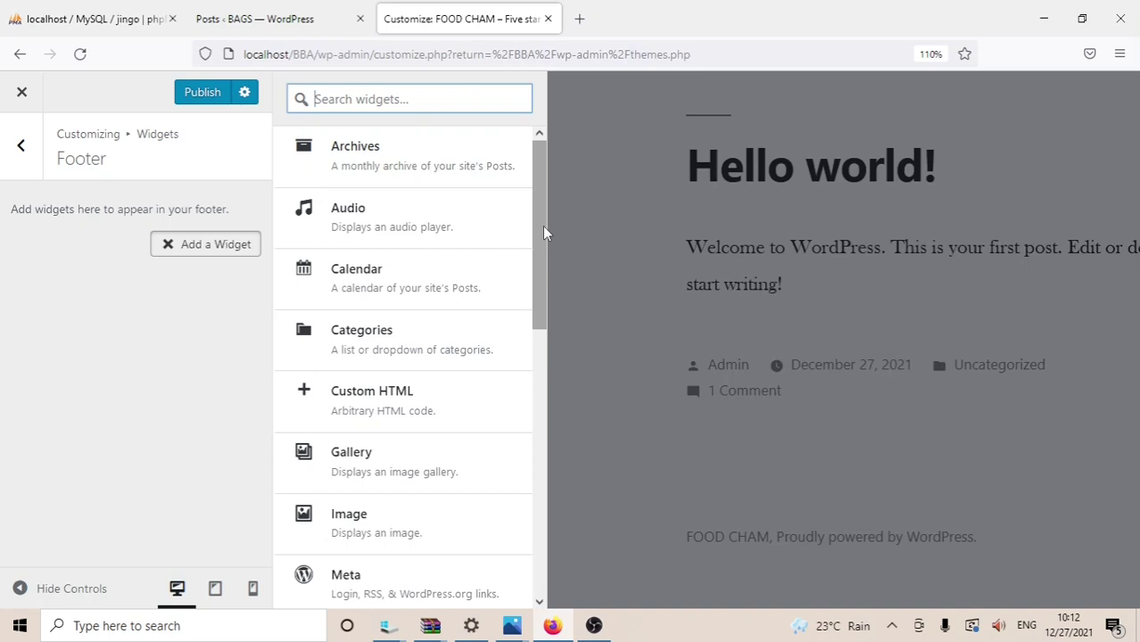
Step: Add Calendar, Recent Comments and Search widgets to the footer
left_click_drag(542, 233, 538, 224)
left_click(378, 282)
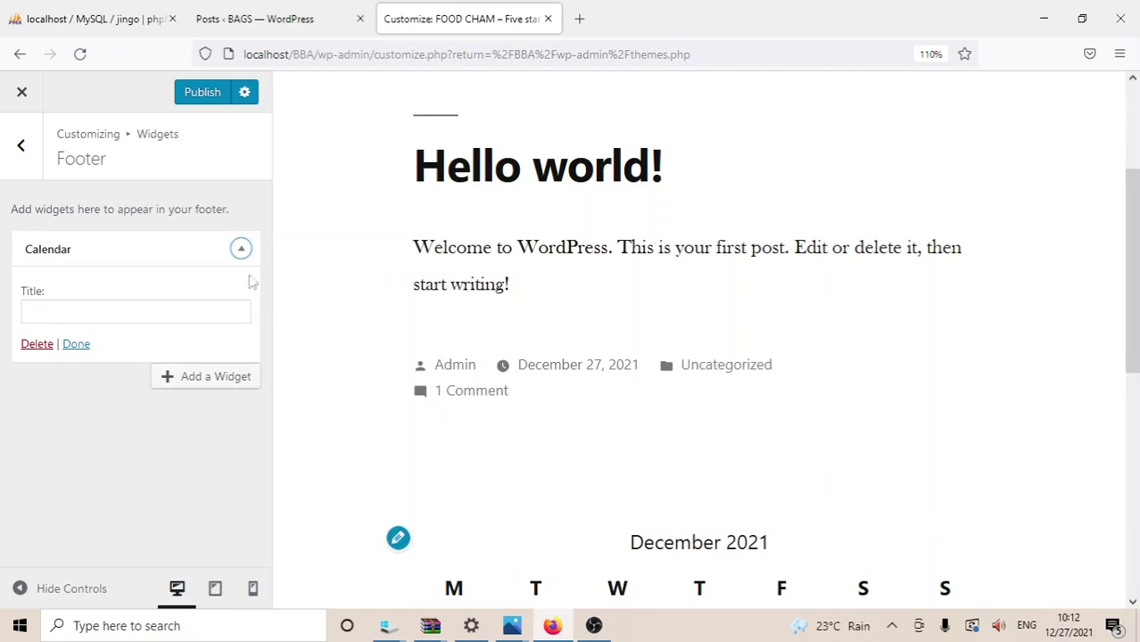
left_click(207, 376)
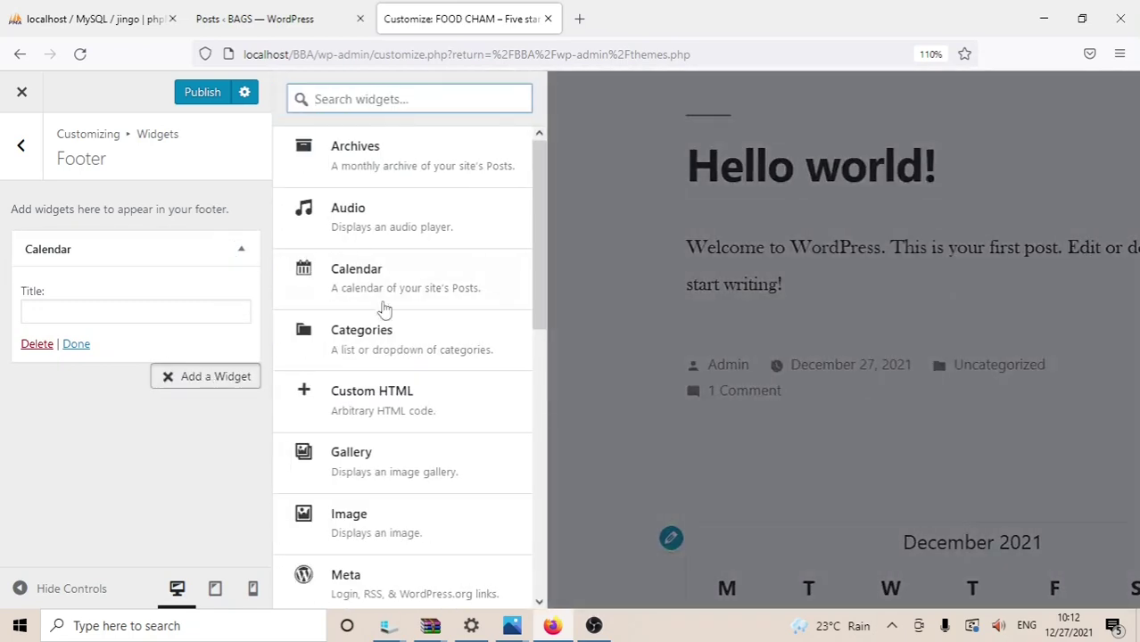
left_click_drag(534, 240, 534, 417)
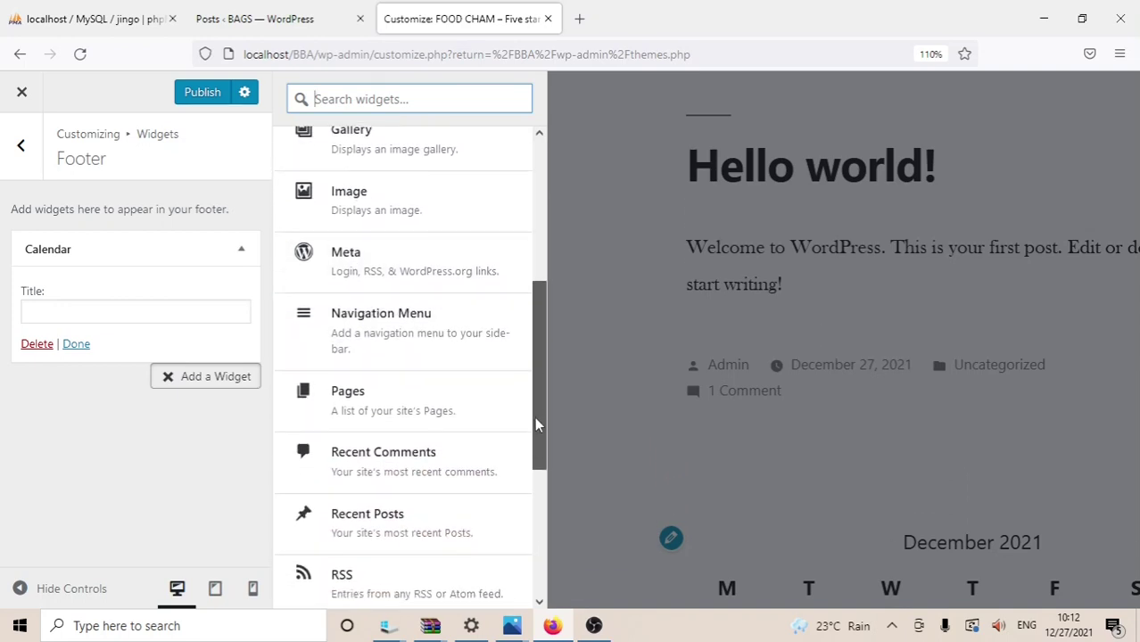
left_click(433, 446)
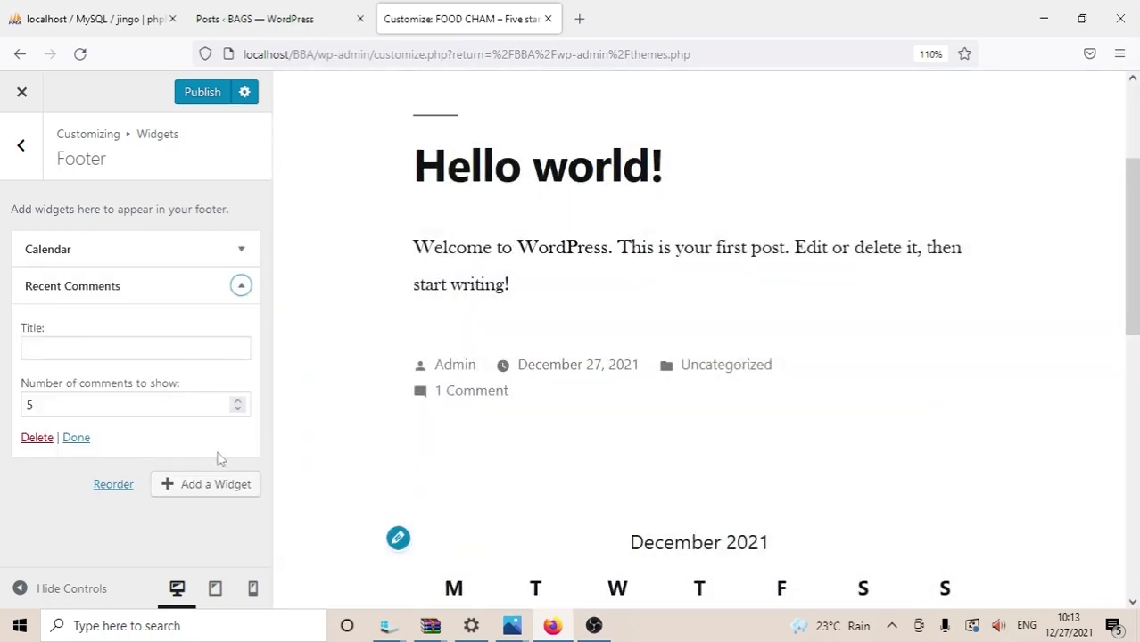
left_click(198, 492)
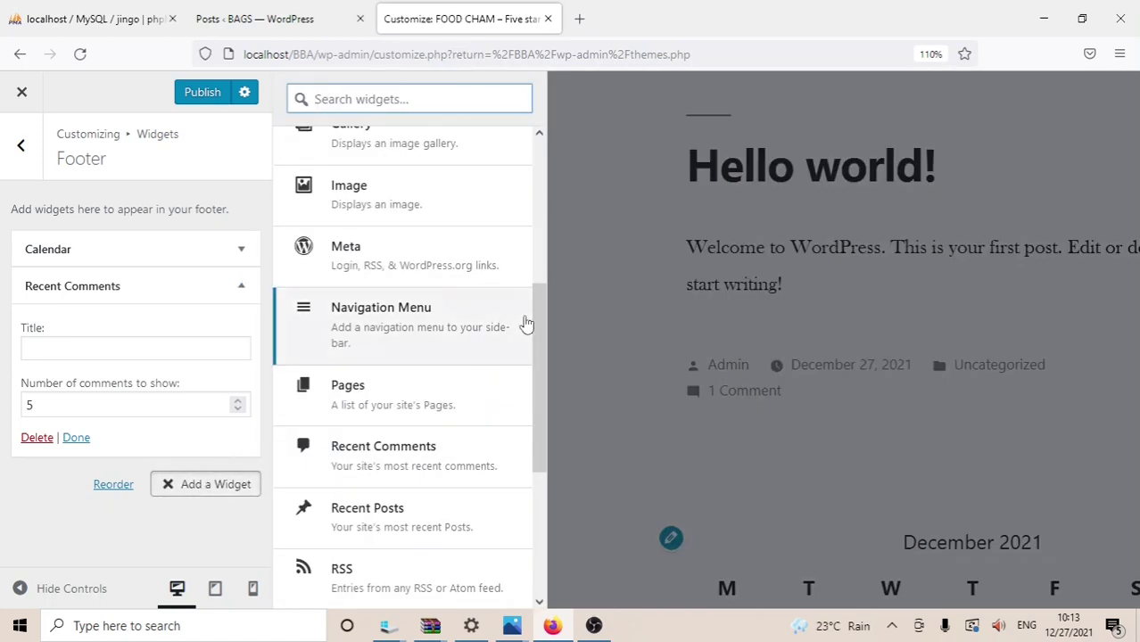
left_click_drag(542, 335, 545, 437)
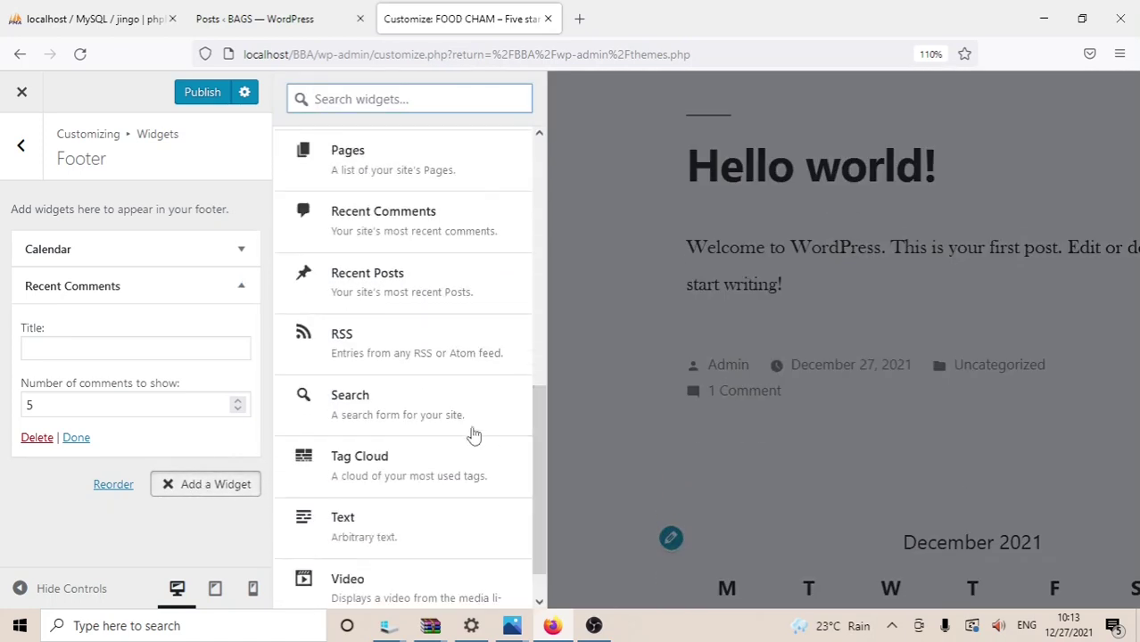
left_click(389, 413)
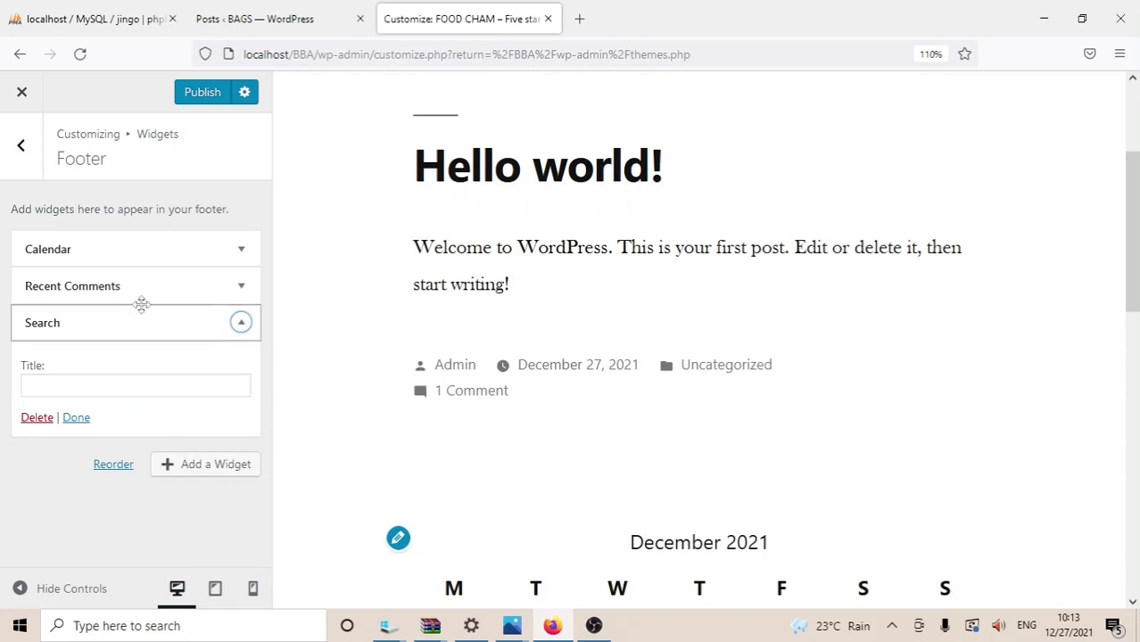
Step: Title the Calendar widget '2021 Calendar'
left_click(68, 254)
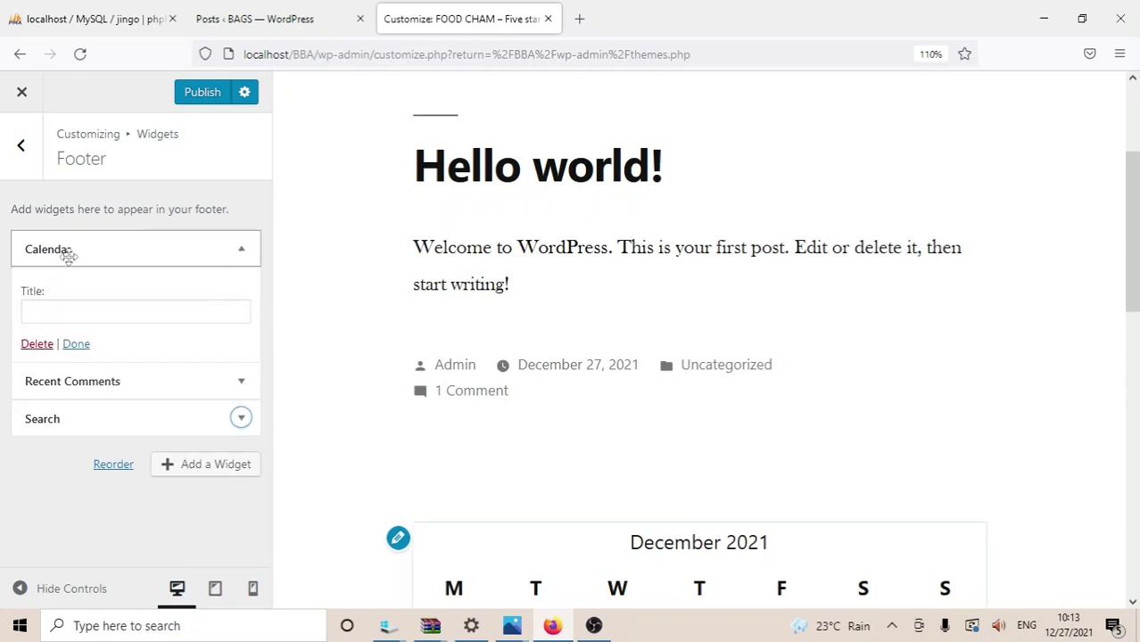
left_click(36, 308)
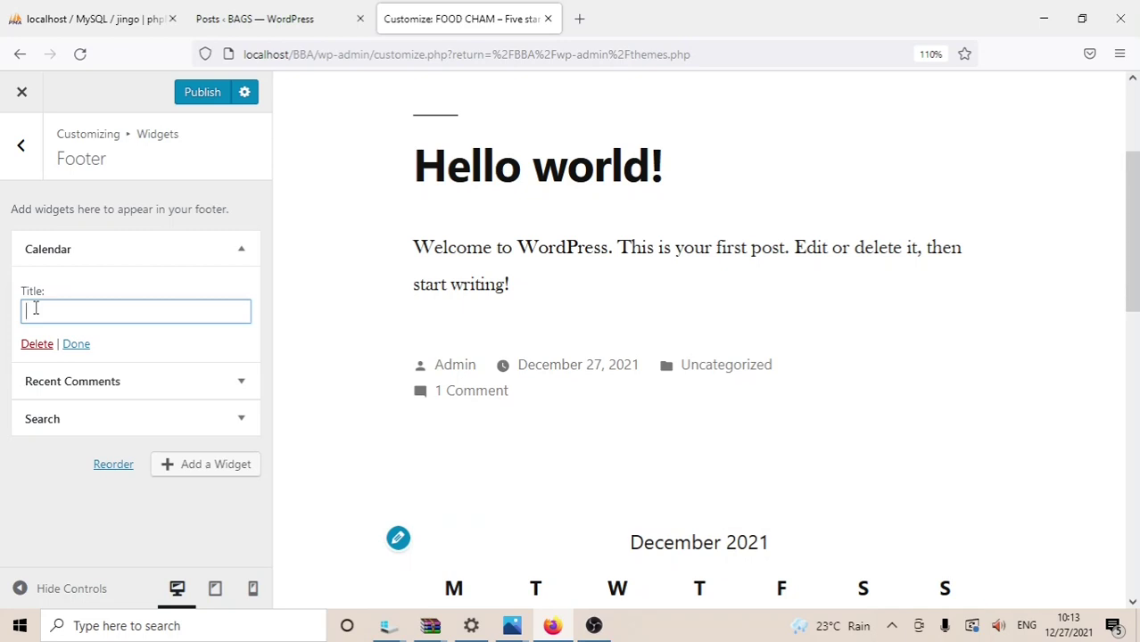
type("2021")
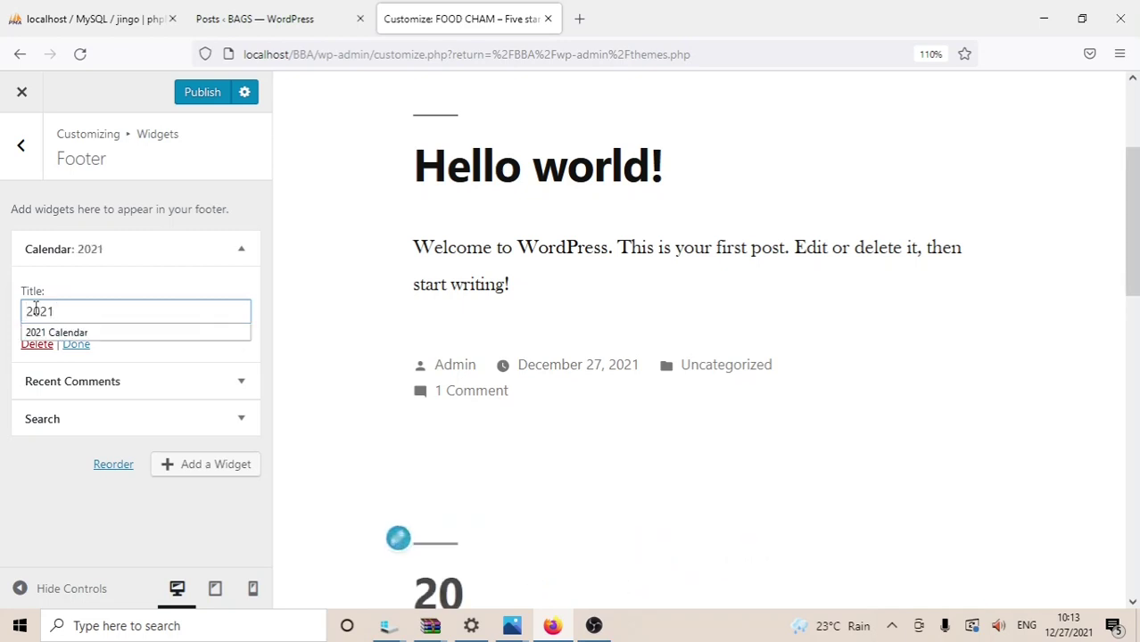
left_click(84, 332)
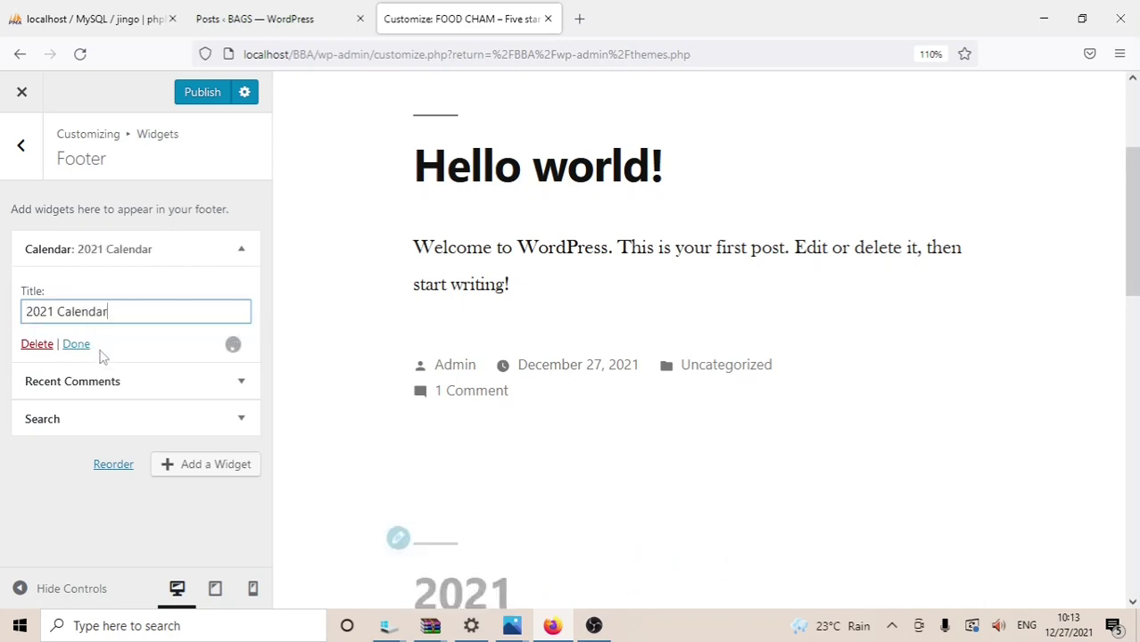
left_click(85, 350)
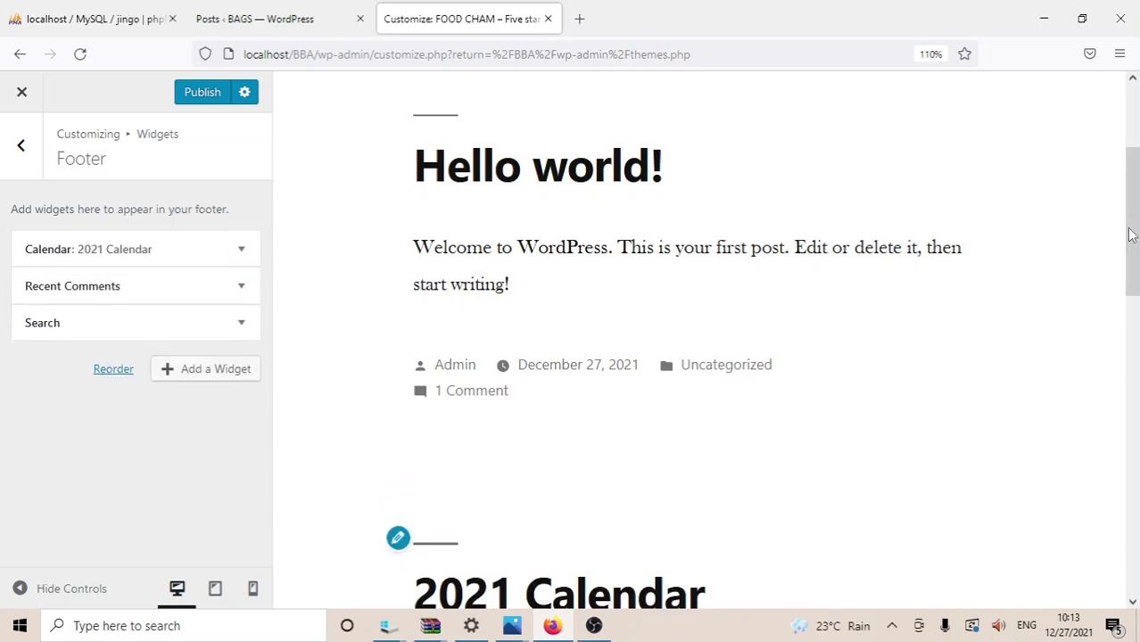
left_click_drag(1132, 229, 1131, 316)
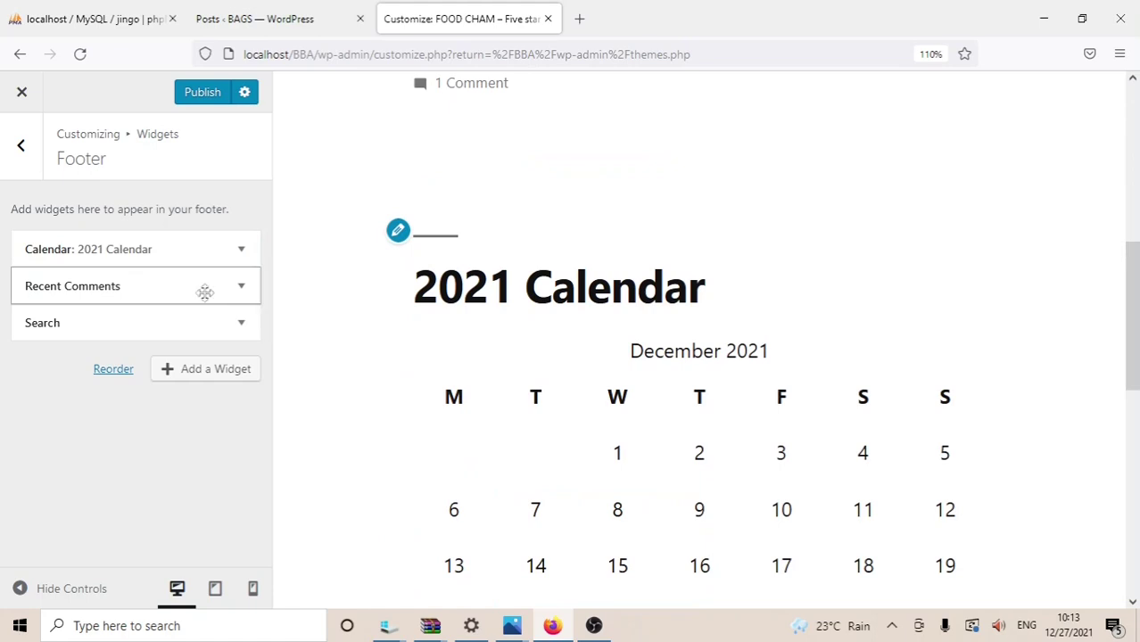
Step: Change the footer Recent Comments widget's title to 'Comment section'
left_click_drag(1137, 318, 1135, 438)
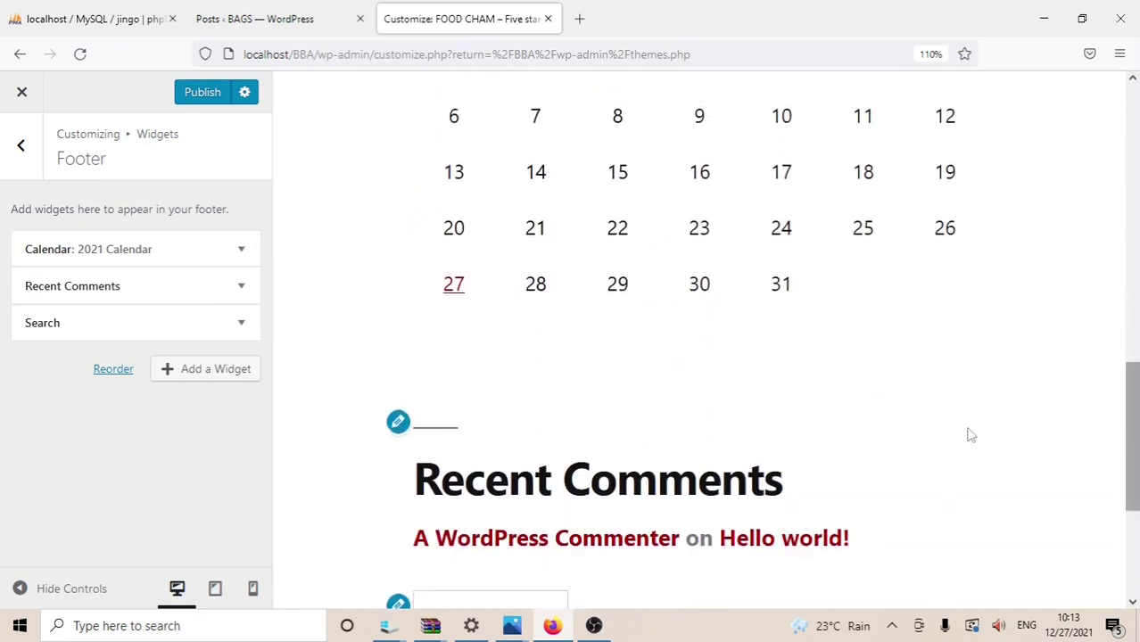
left_click(239, 291)
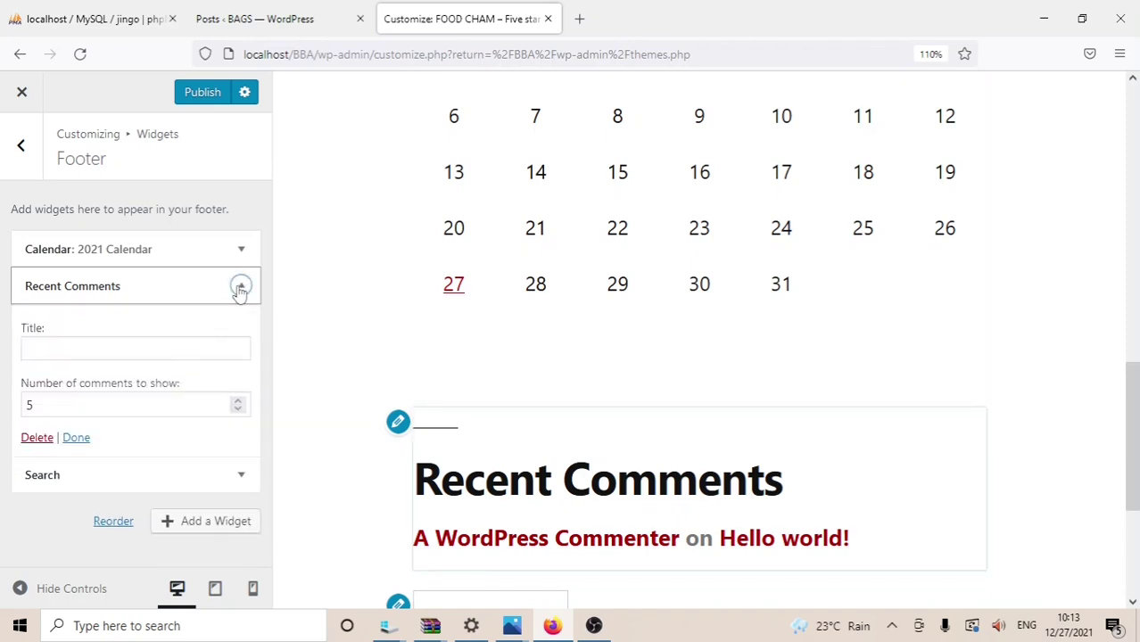
left_click(67, 349)
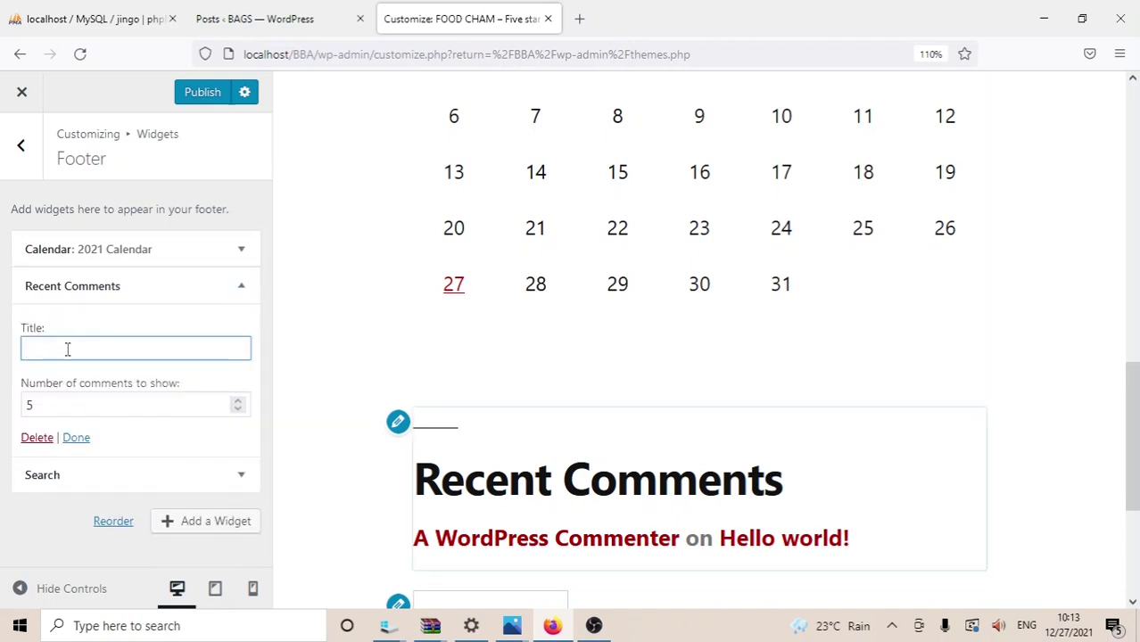
type("C")
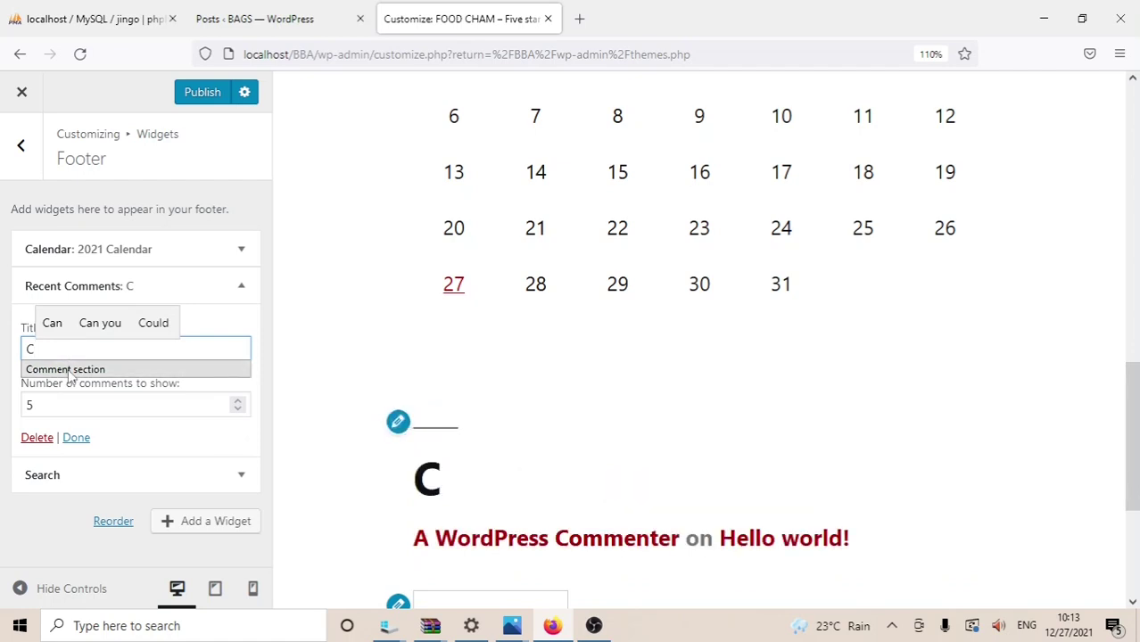
left_click(67, 369)
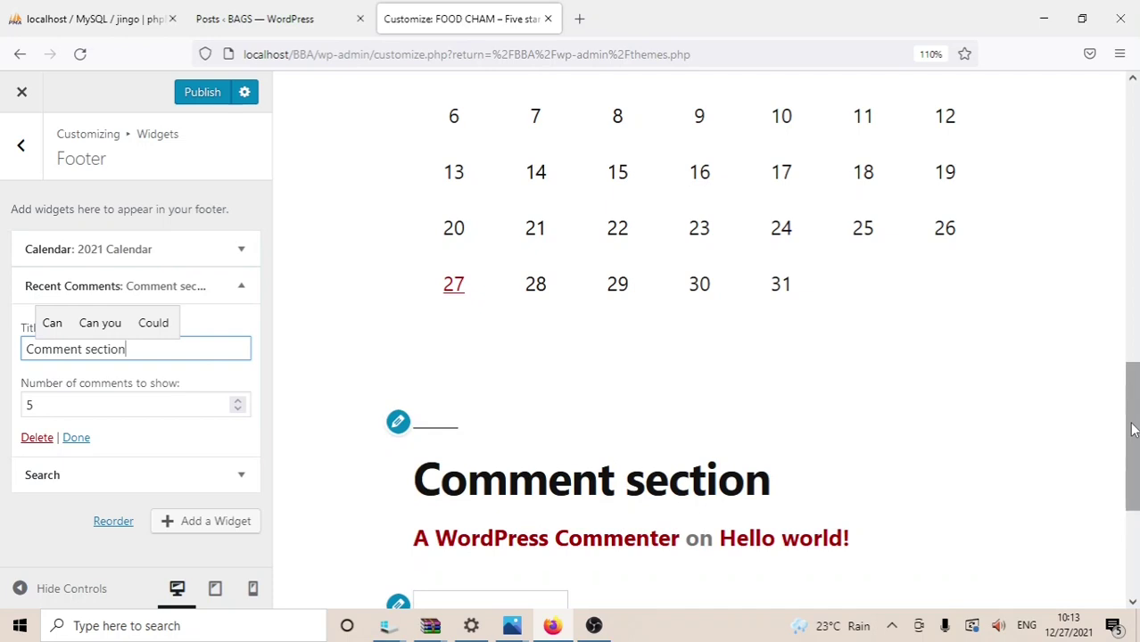
left_click_drag(1133, 430, 1104, 530)
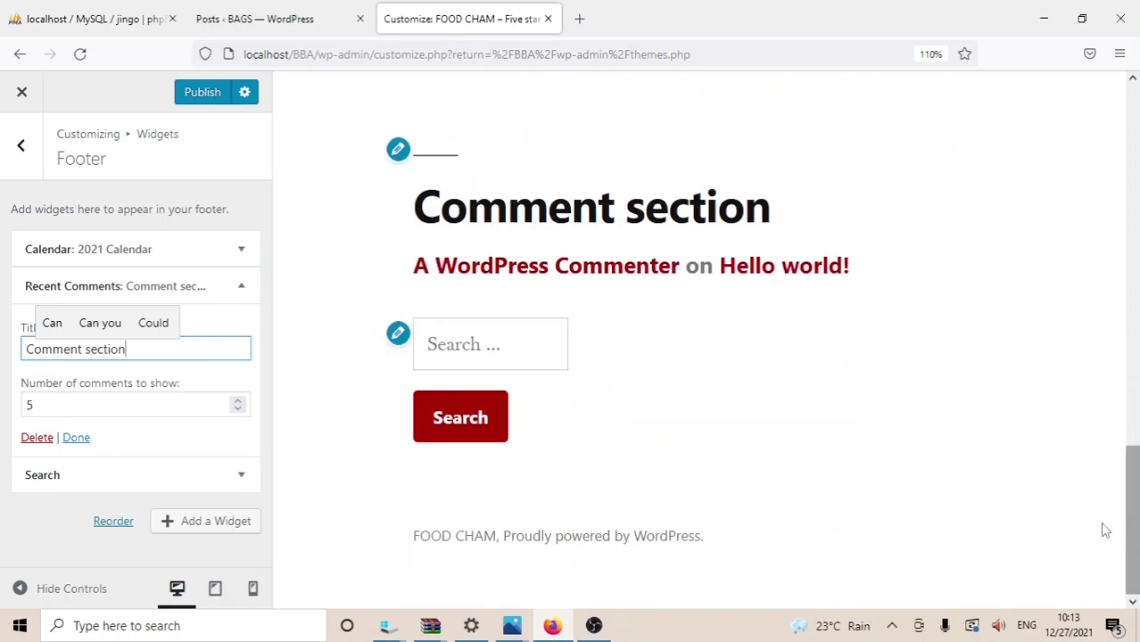
left_click(73, 440)
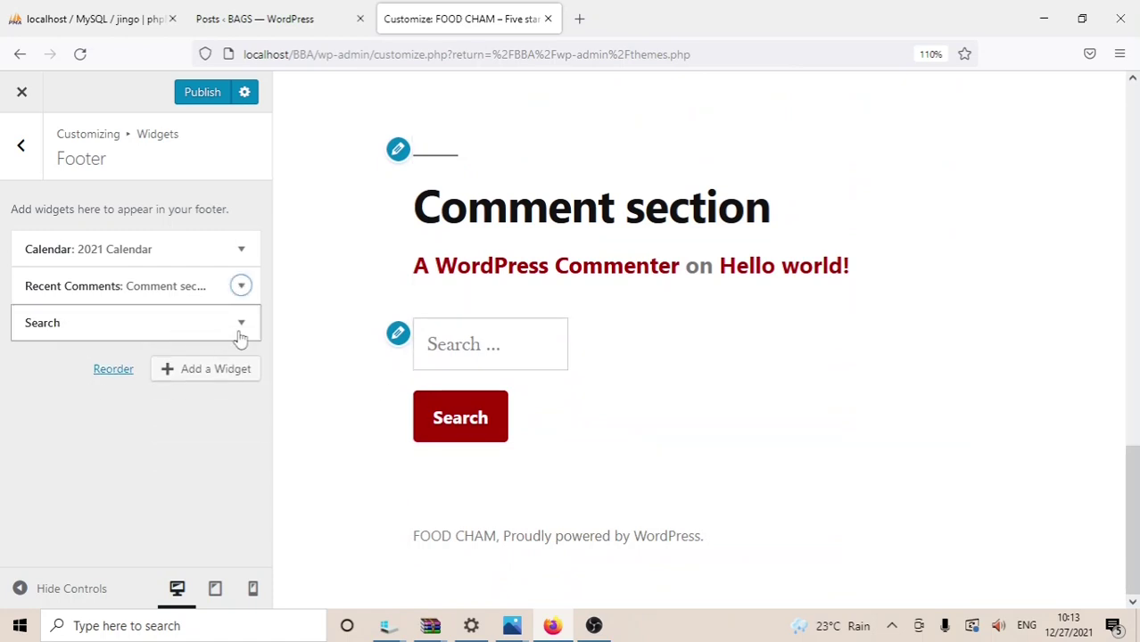
left_click(241, 329)
Step: Title the footer Search widget 'Food search' and check the heading in the preview
left_click(53, 379)
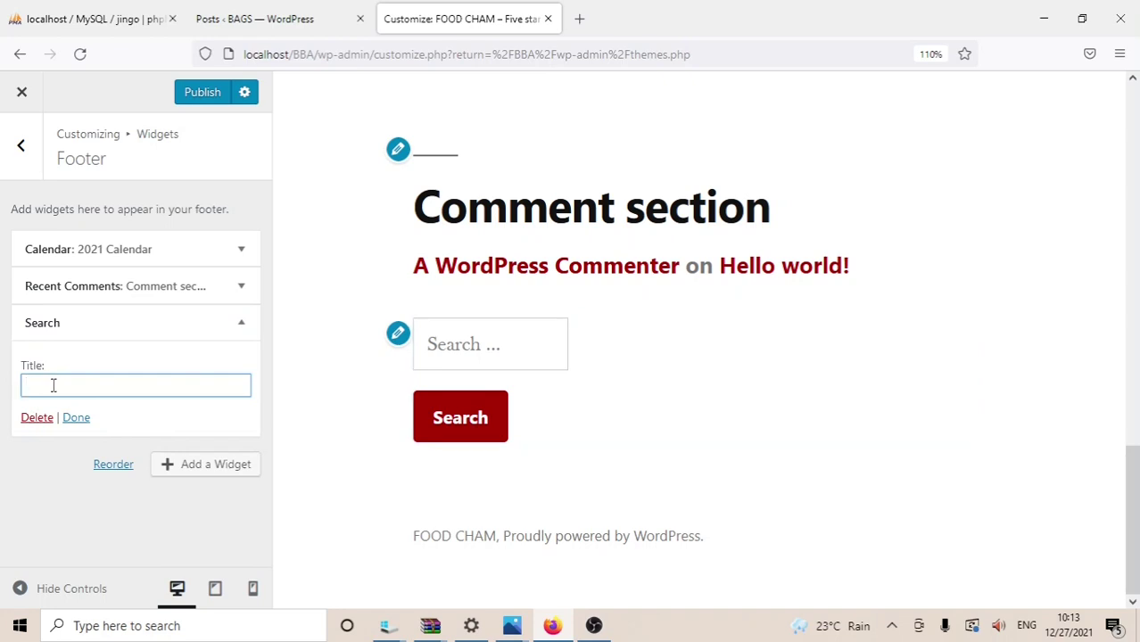
type("Foo")
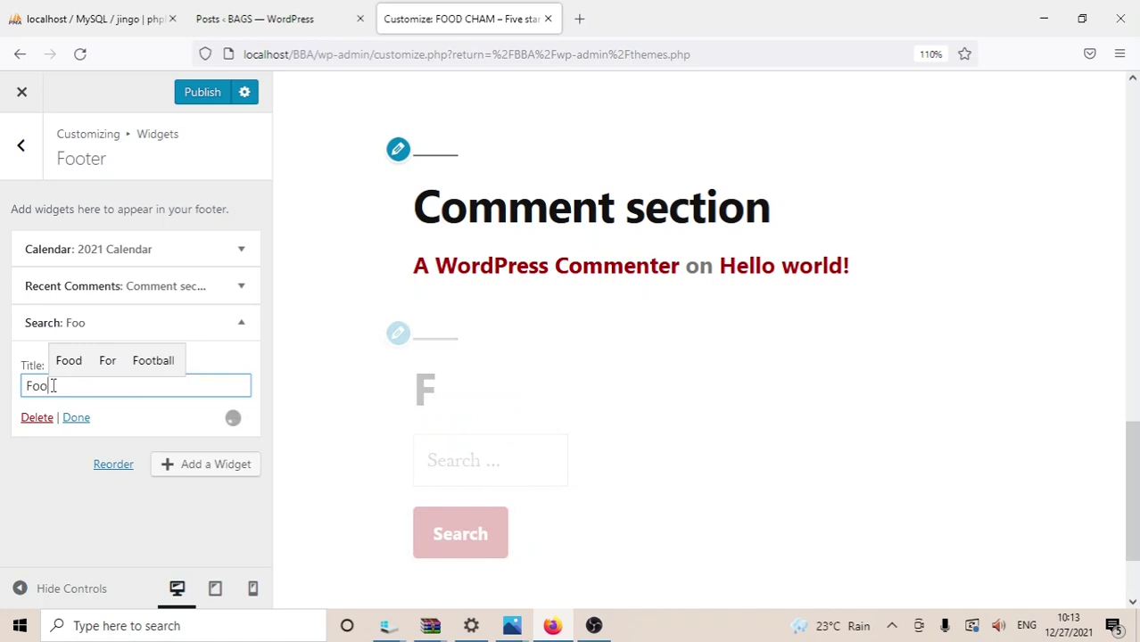
type("d")
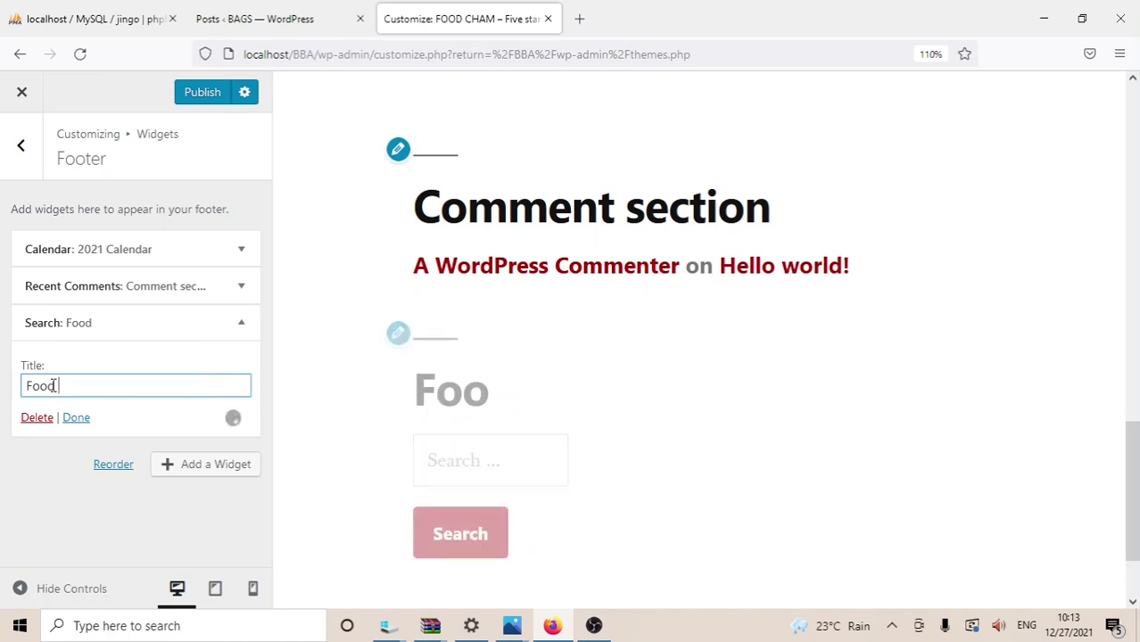
type(" se")
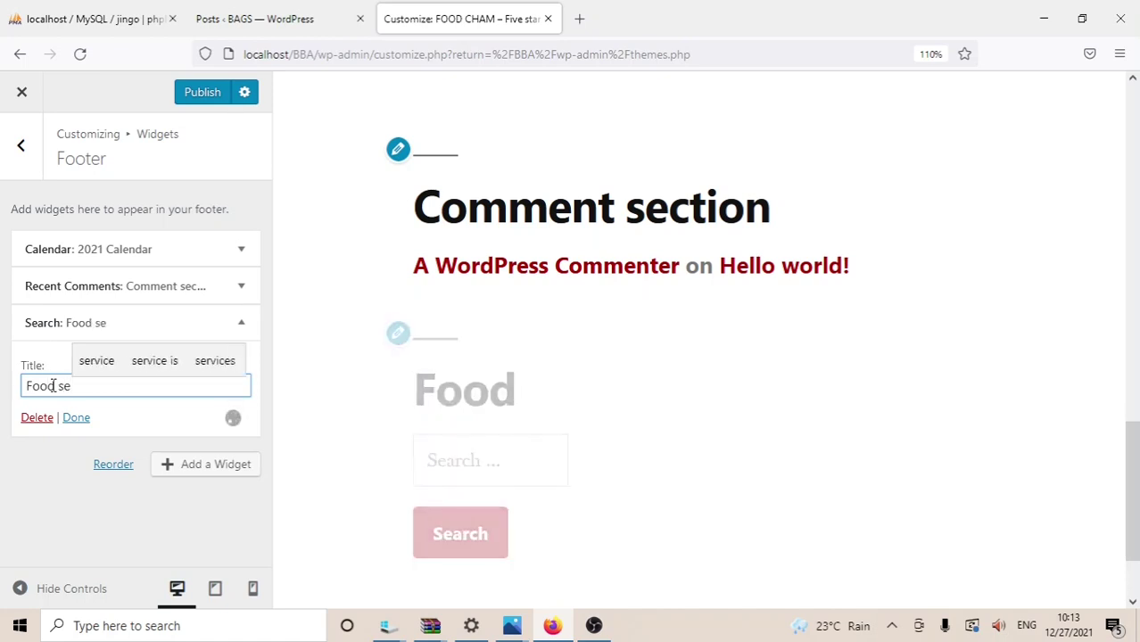
type("a")
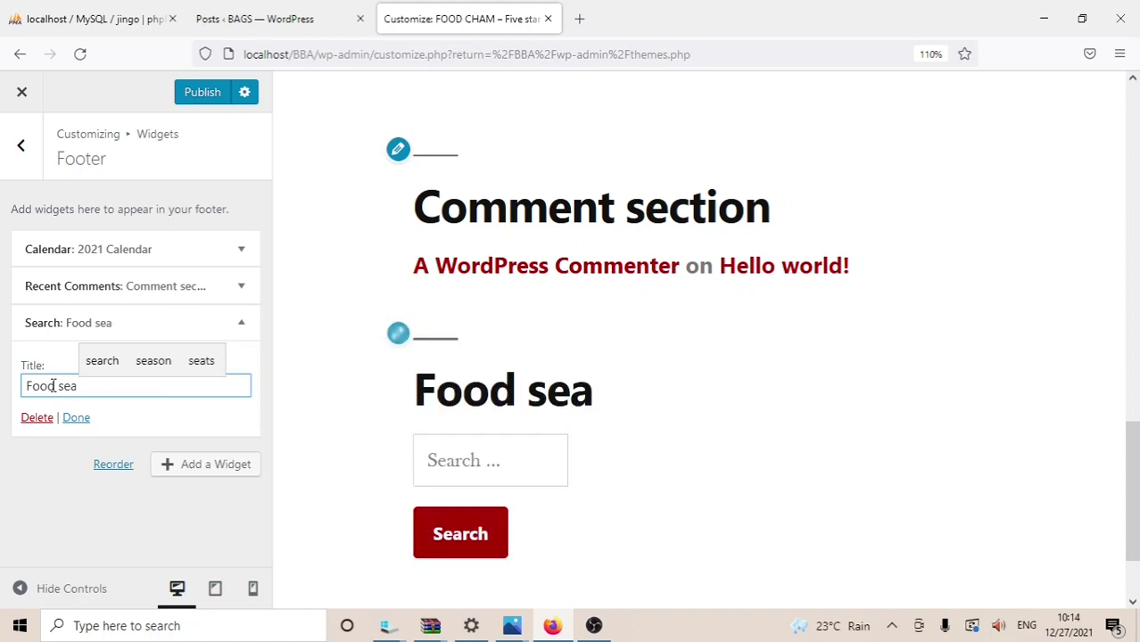
type("rch")
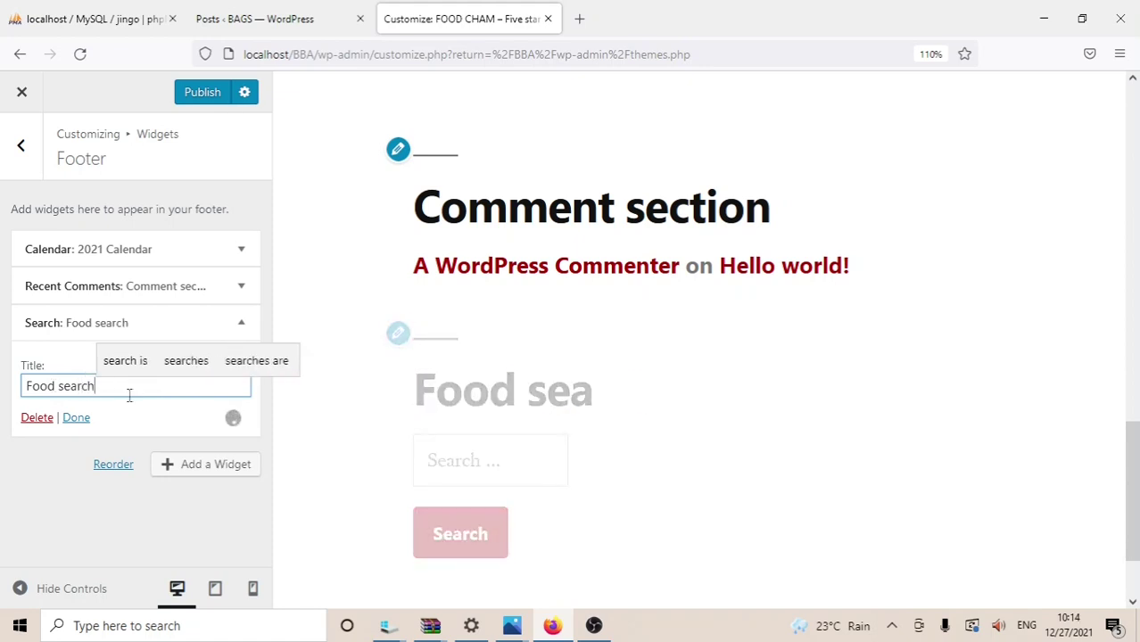
left_click(79, 418)
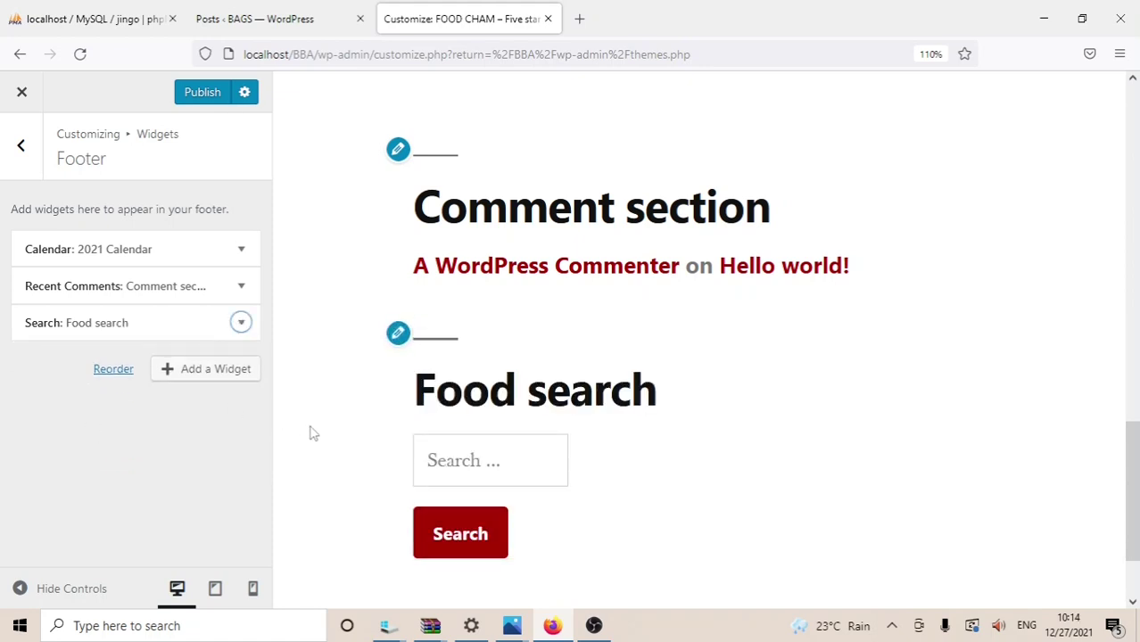
left_click_drag(1137, 461, 1137, 510)
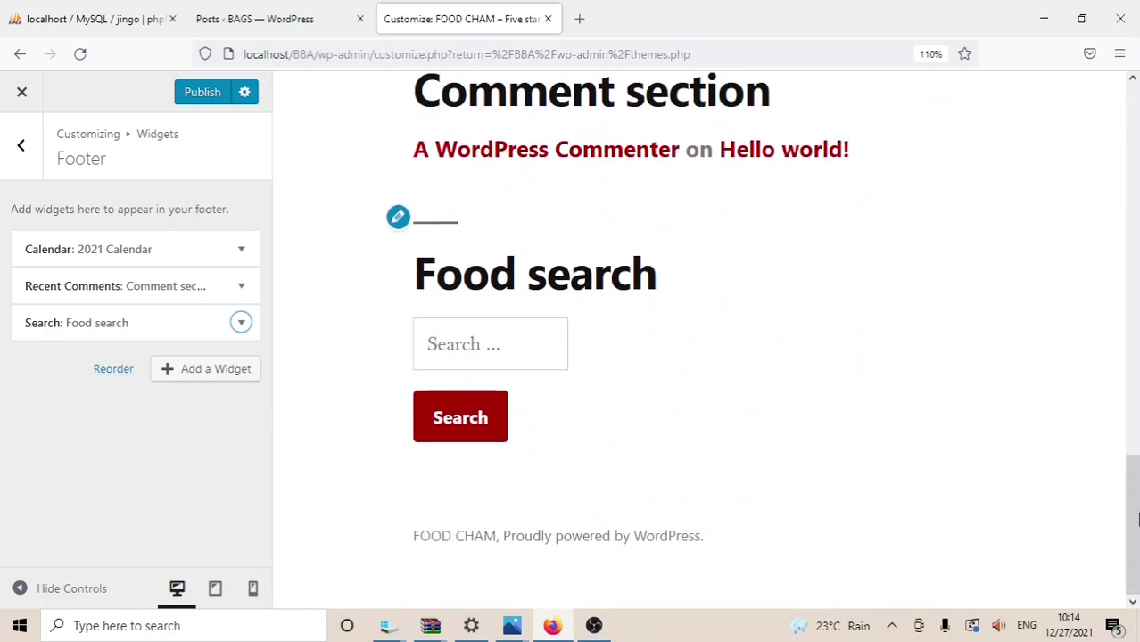
left_click_drag(1136, 520, 1126, 107)
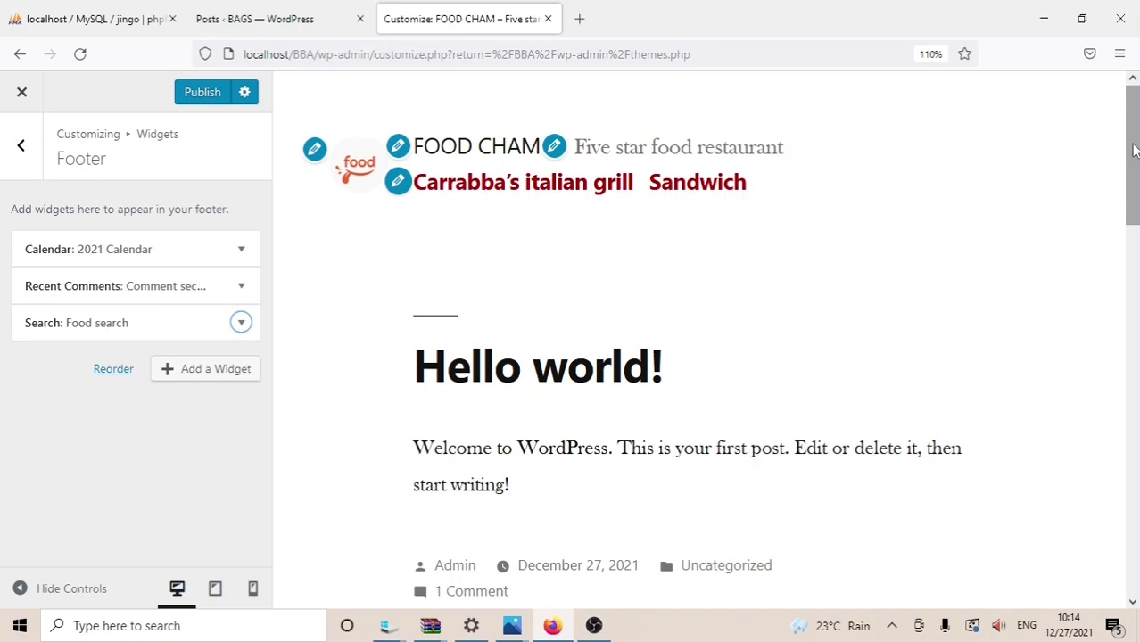
Step: Publish the footer widget changes and close the Customizer to the Manage Themes page
left_click(190, 91)
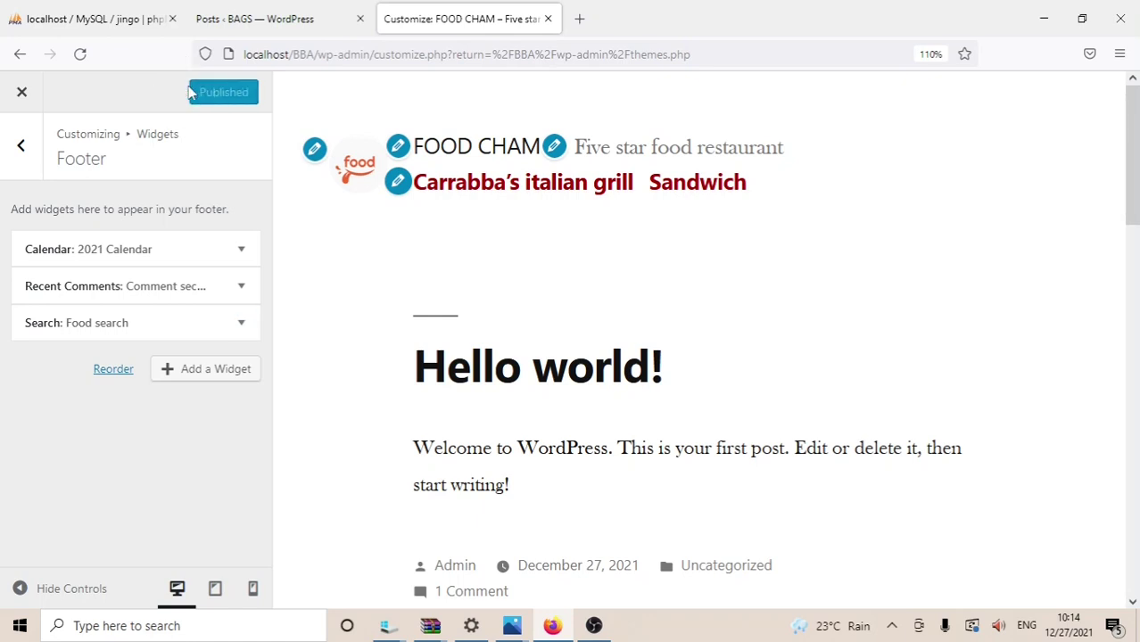
left_click(20, 145)
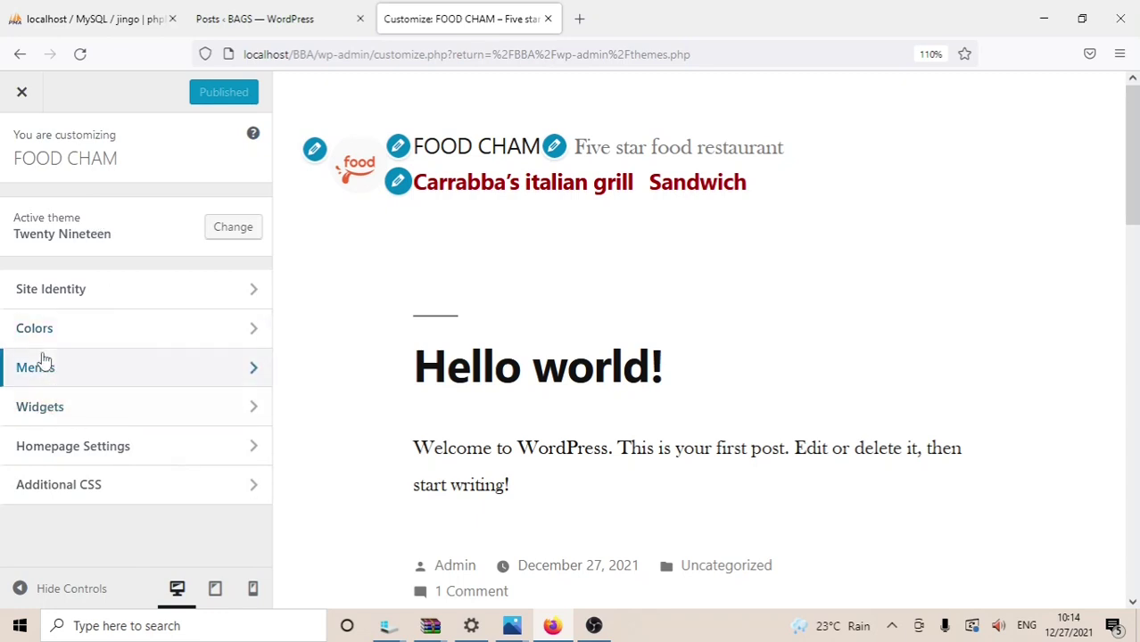
left_click(21, 94)
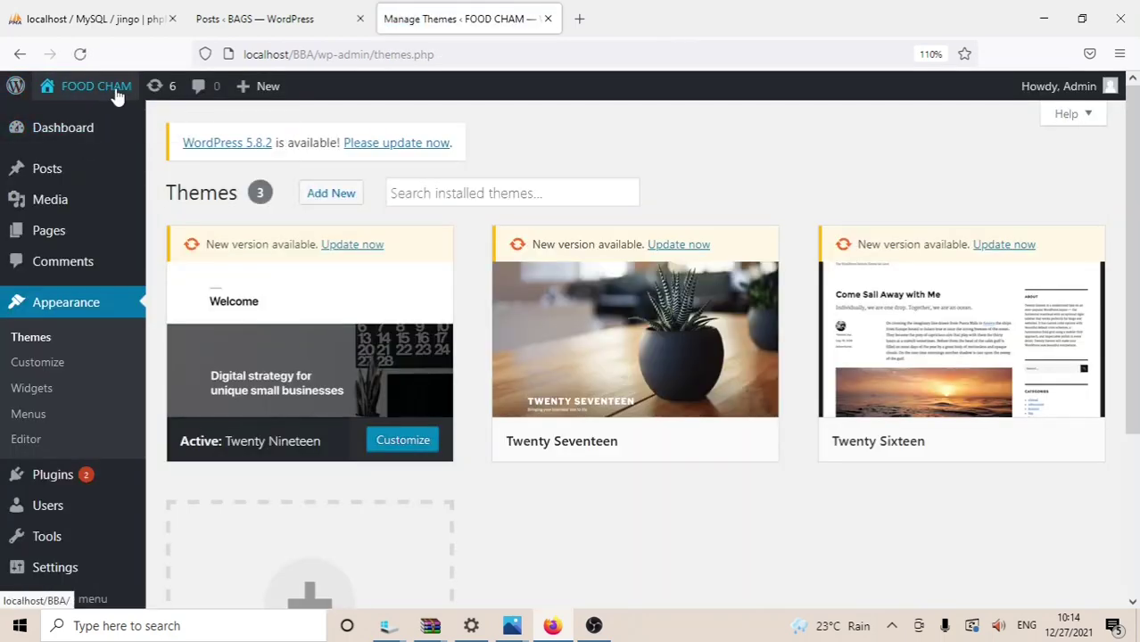
Step: Visit the live FOOD CHAM site front page from the admin bar
mouse_move(95, 100)
left_click(66, 118)
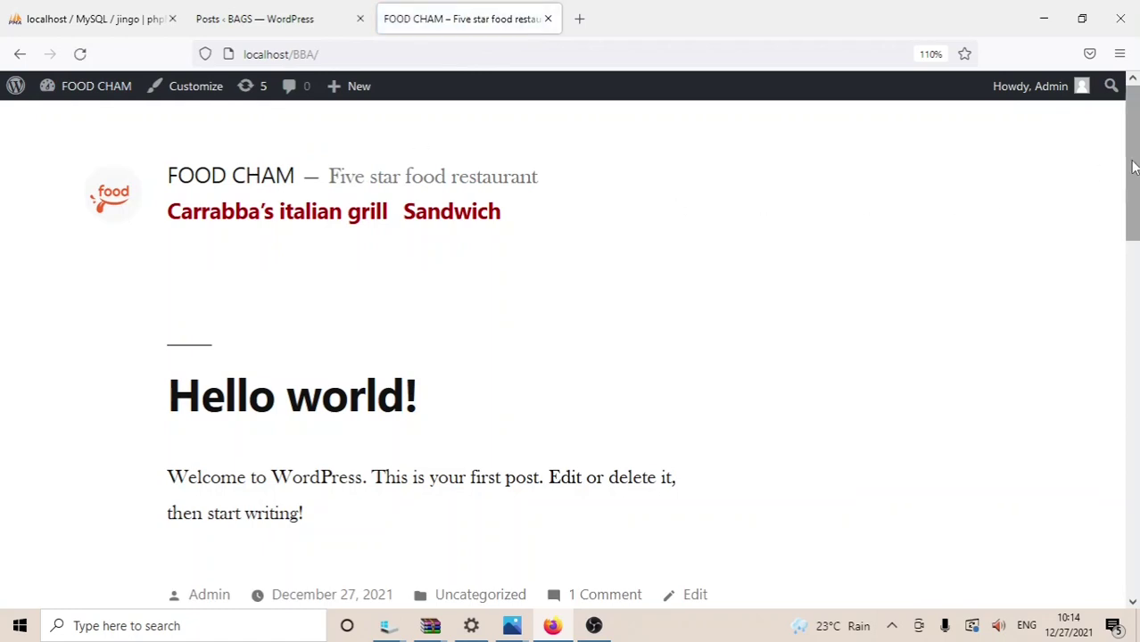
left_click_drag(1135, 169, 1115, 150)
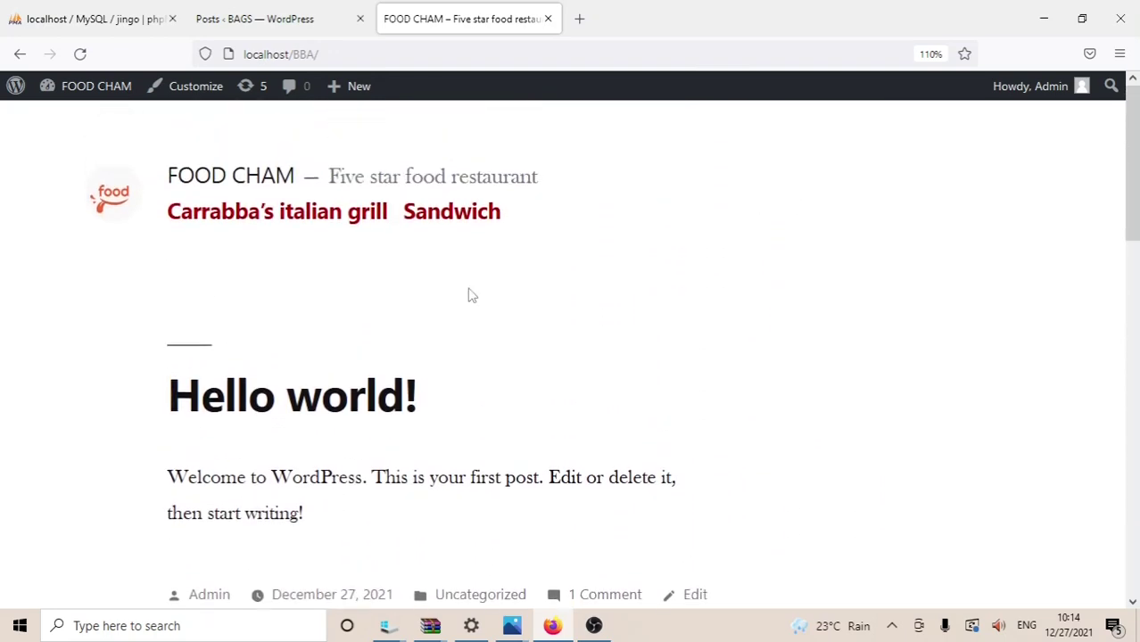
Step: Return to the Dashboard and go to the All Posts list
mouse_move(354, 87)
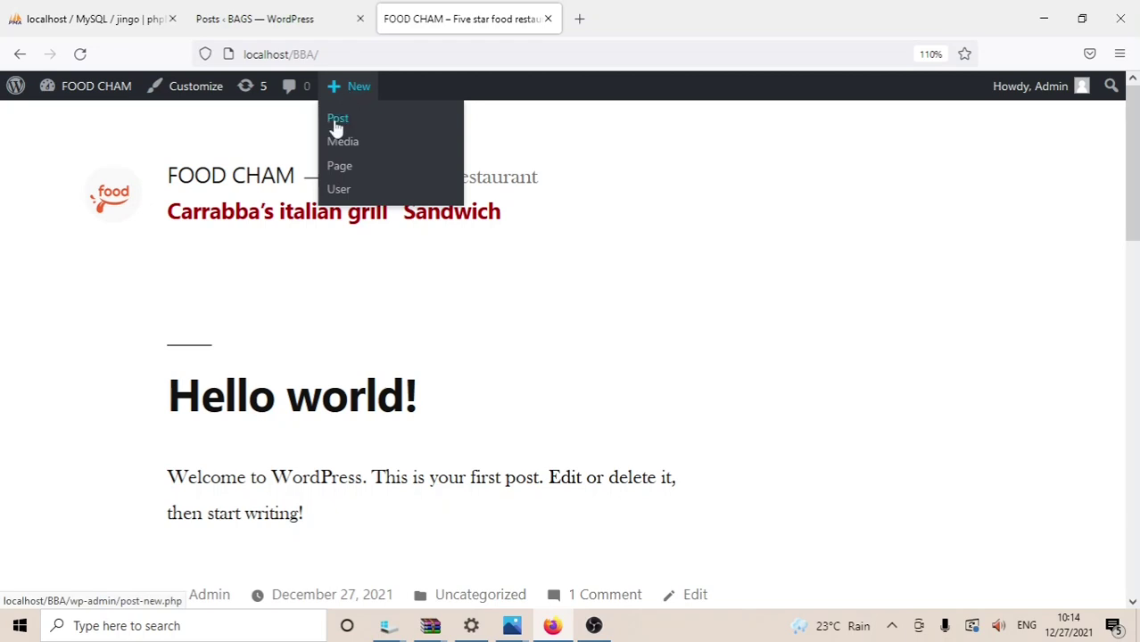
mouse_move(100, 93)
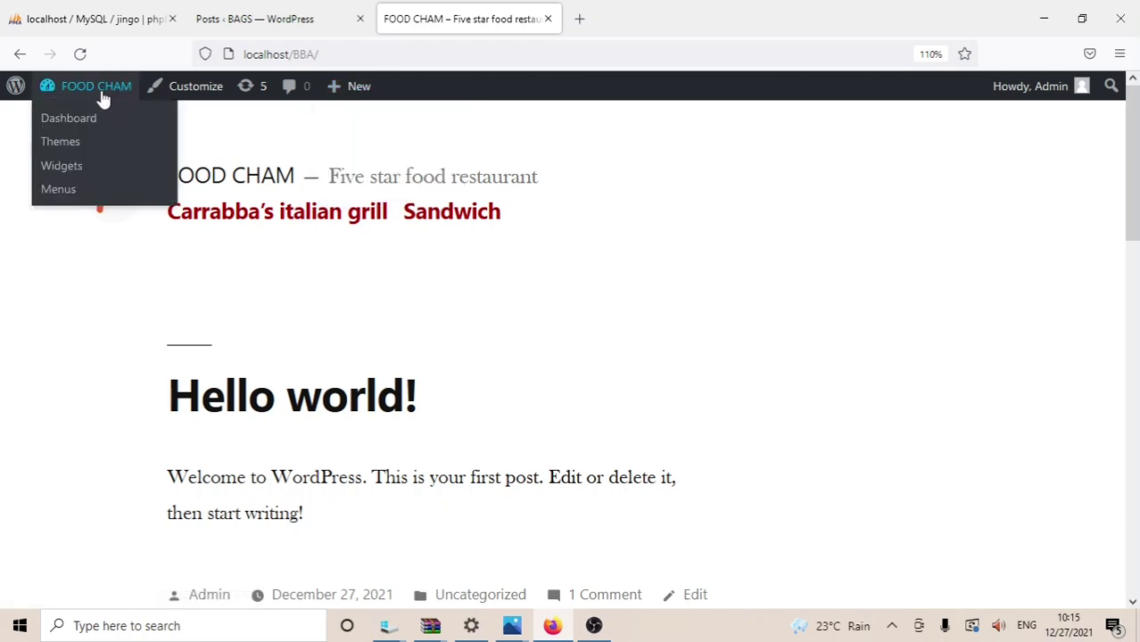
left_click(80, 119)
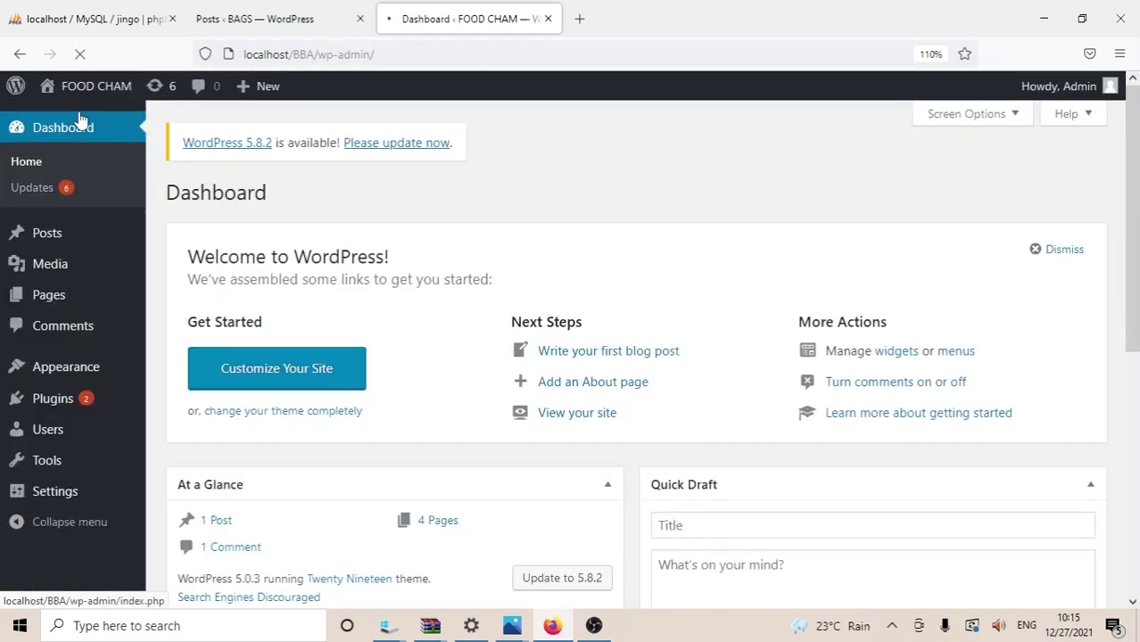
mouse_move(62, 231)
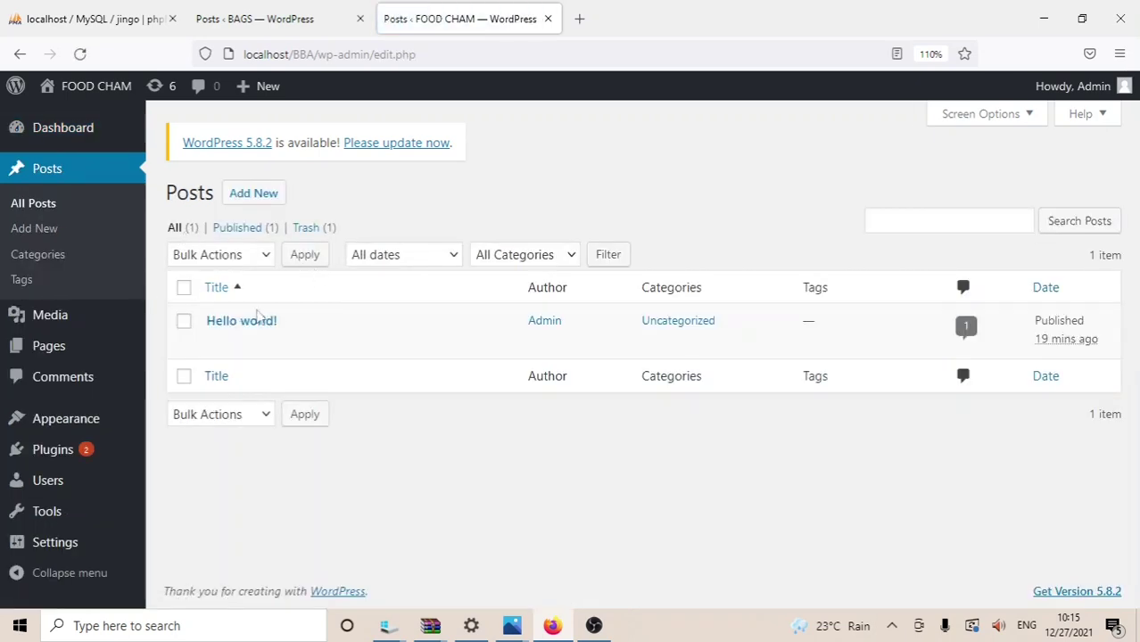
mouse_move(247, 333)
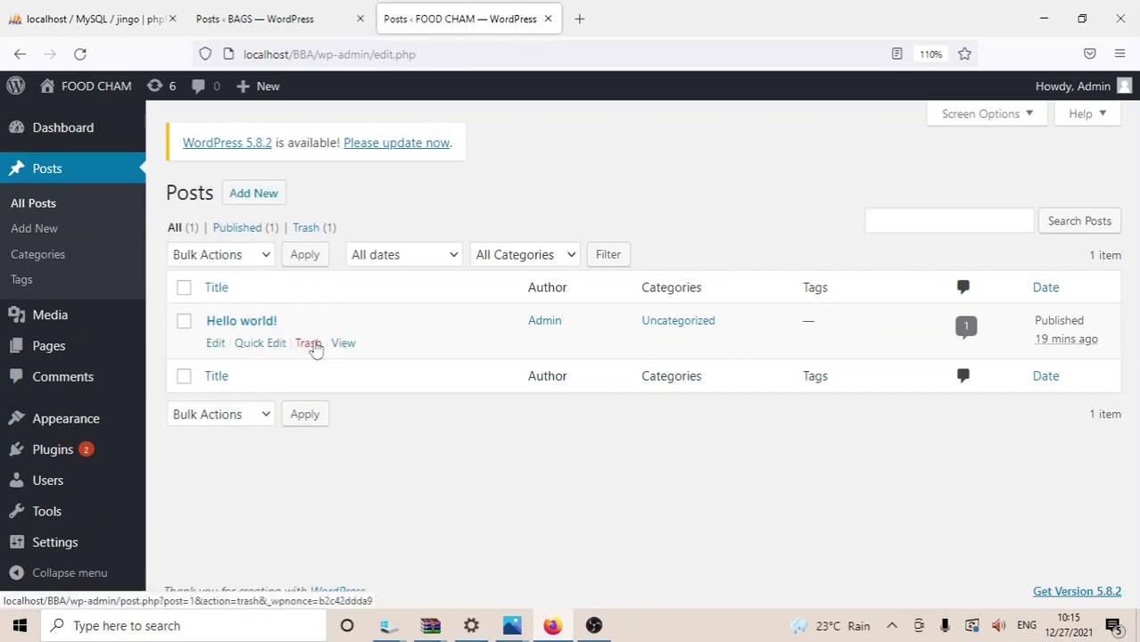
Step: Trash the Hello world! post and start a new blank post
left_click(311, 344)
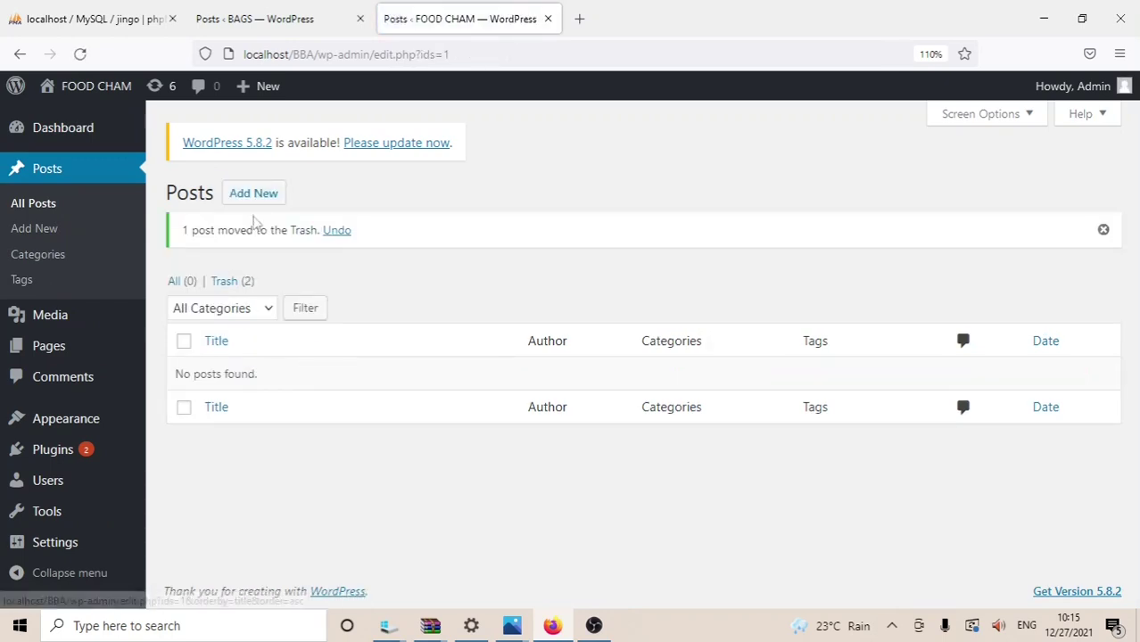
left_click(252, 194)
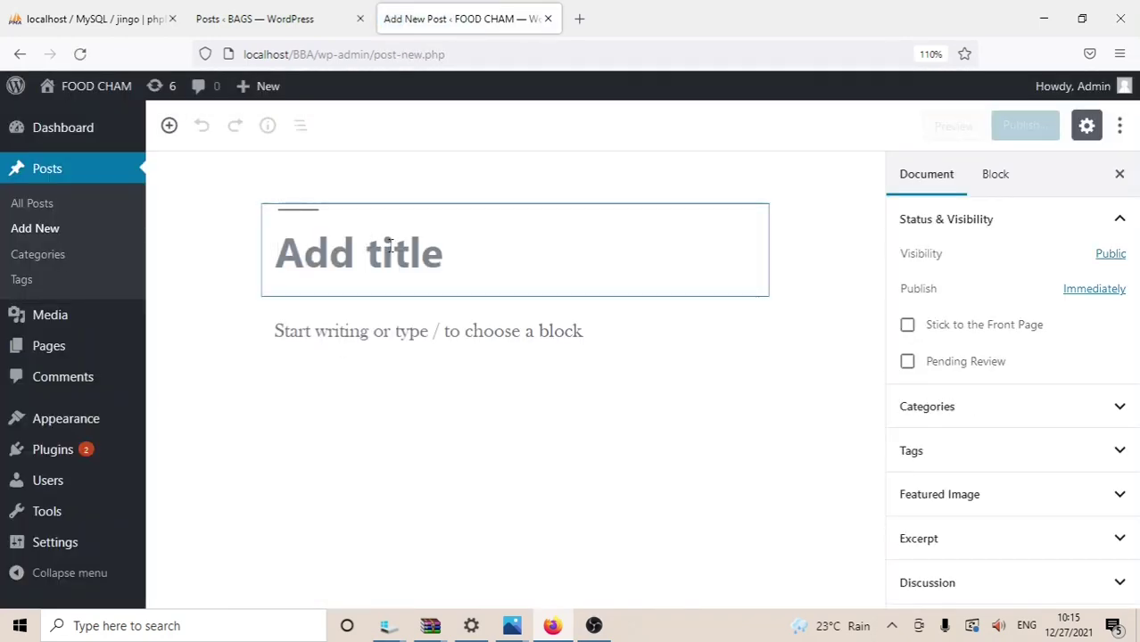
Step: Title the post ABOUT and write the paragraph 'Food chum is world class 5 star restaurant'
type("A")
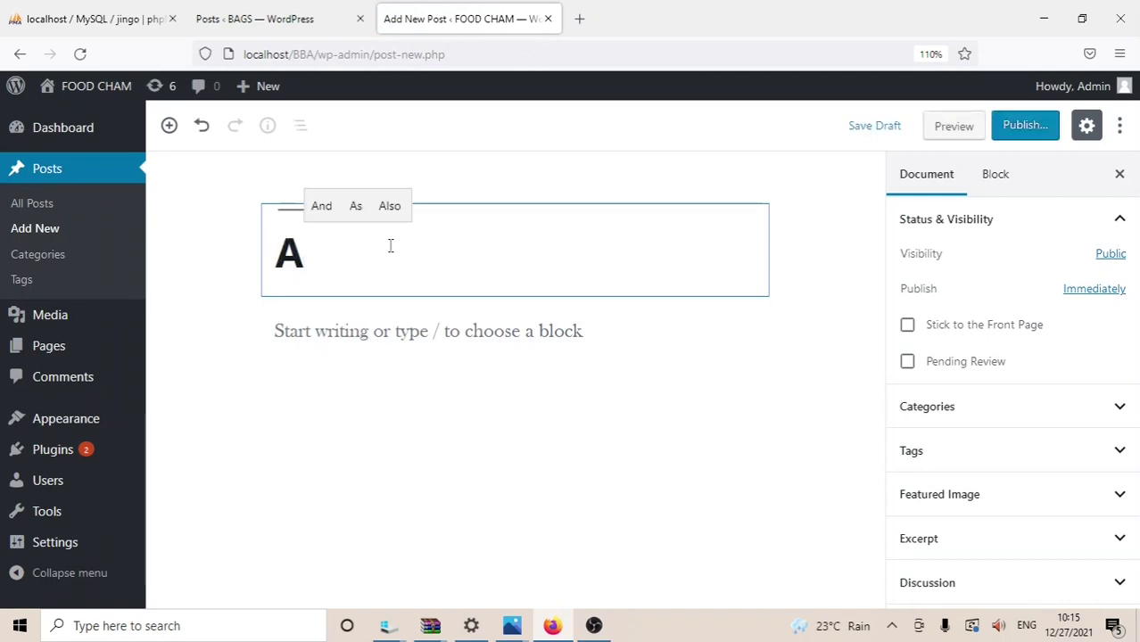
type("BOUT")
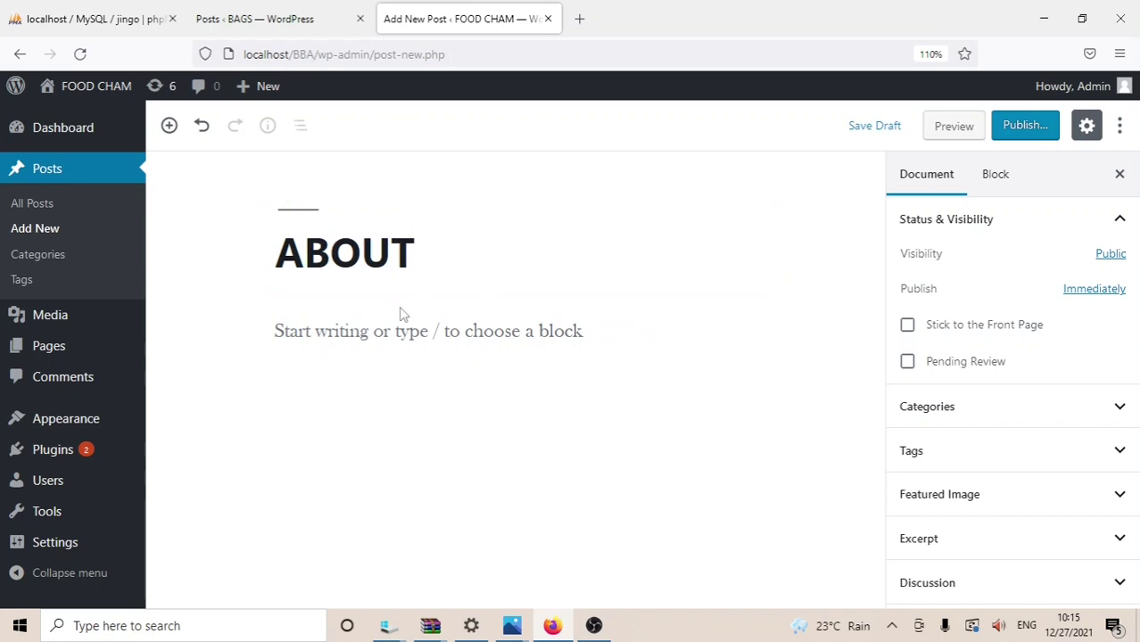
left_click(384, 329)
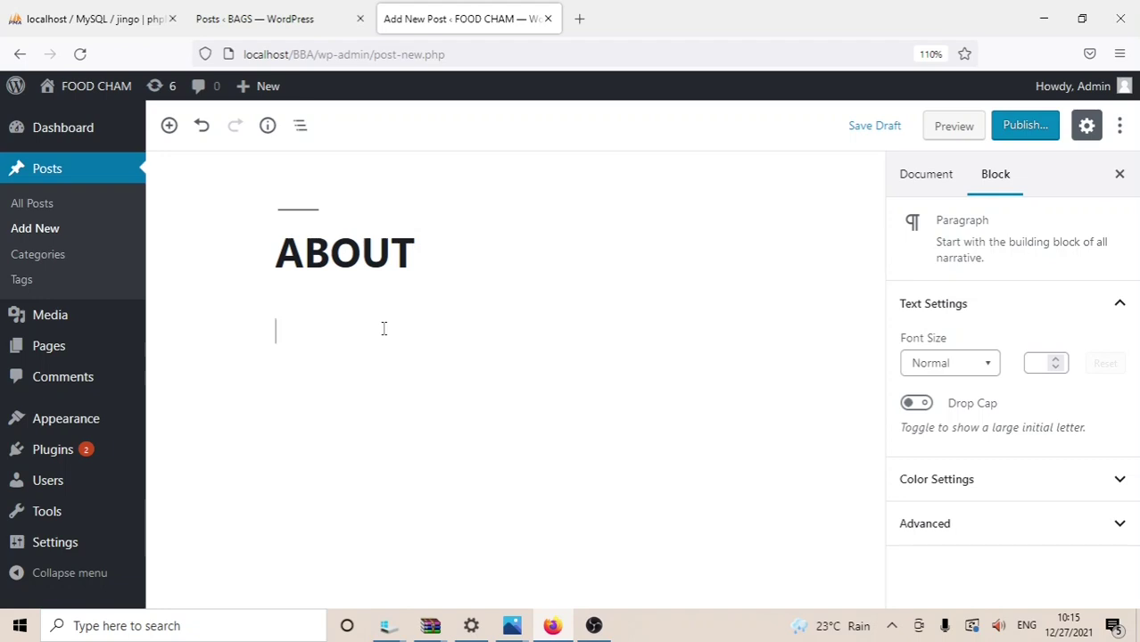
type("F")
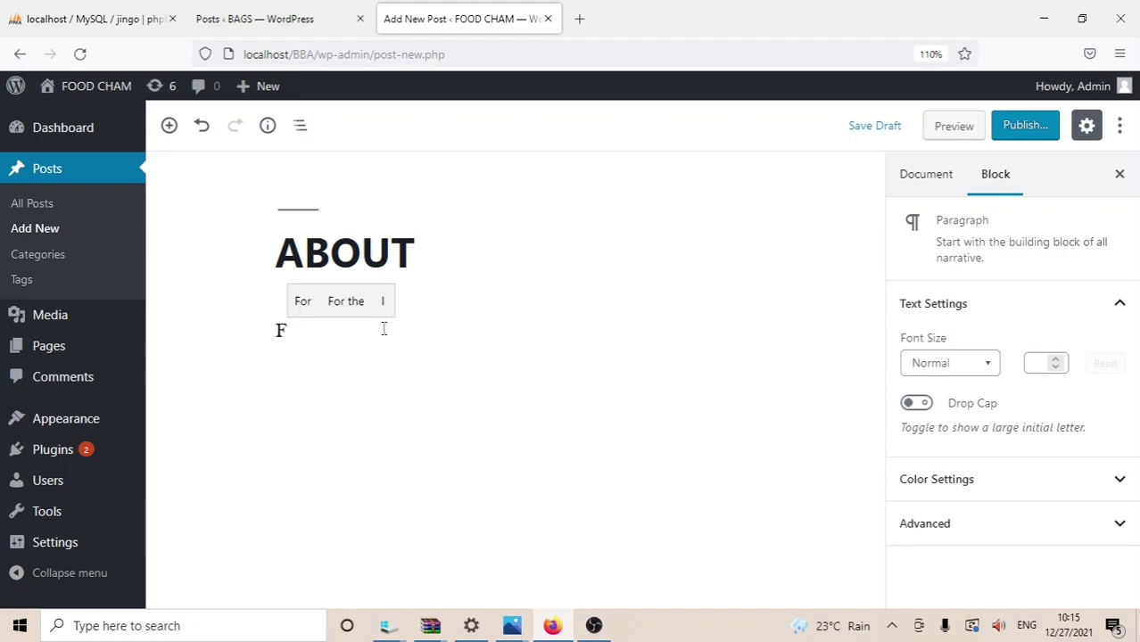
type("OO")
key("BackSpace")
key("BackSpace")
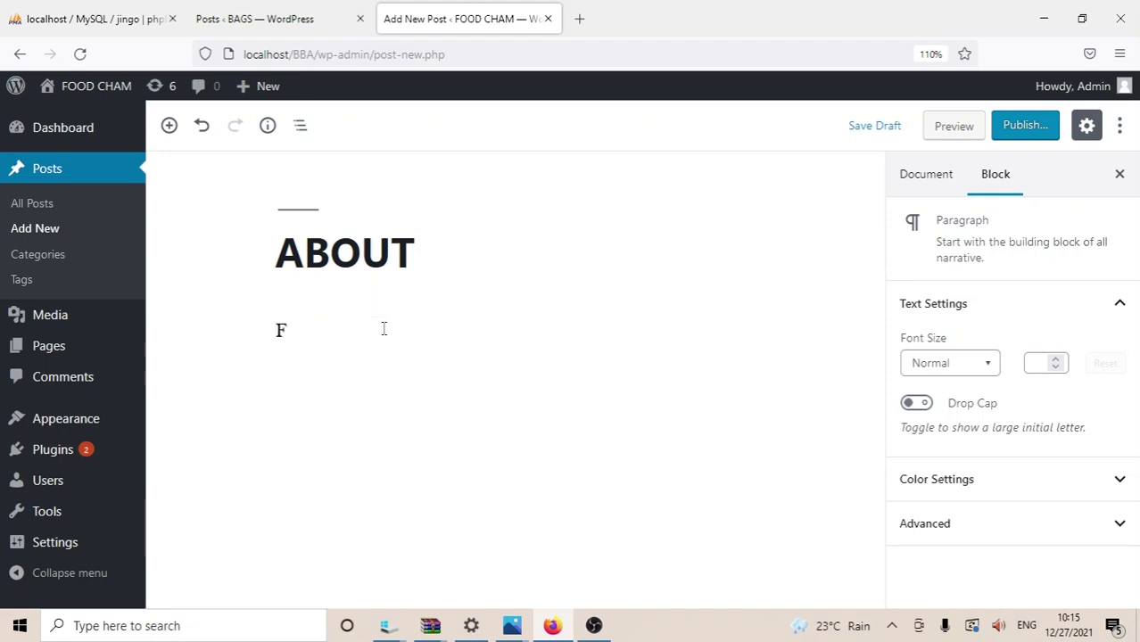
type("ood c")
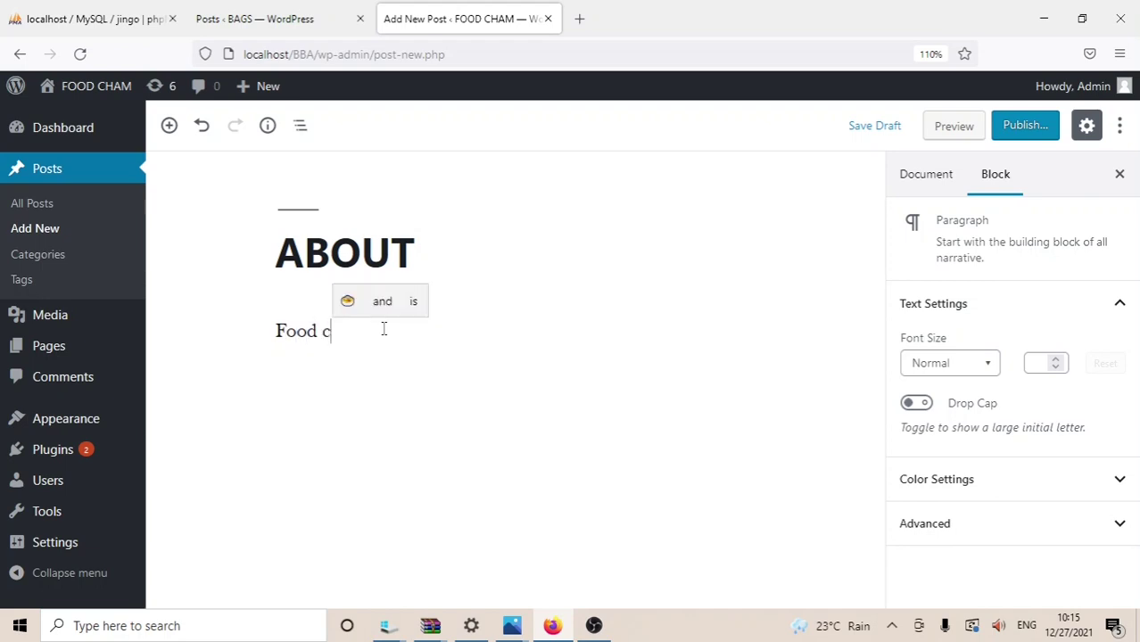
type("hum i")
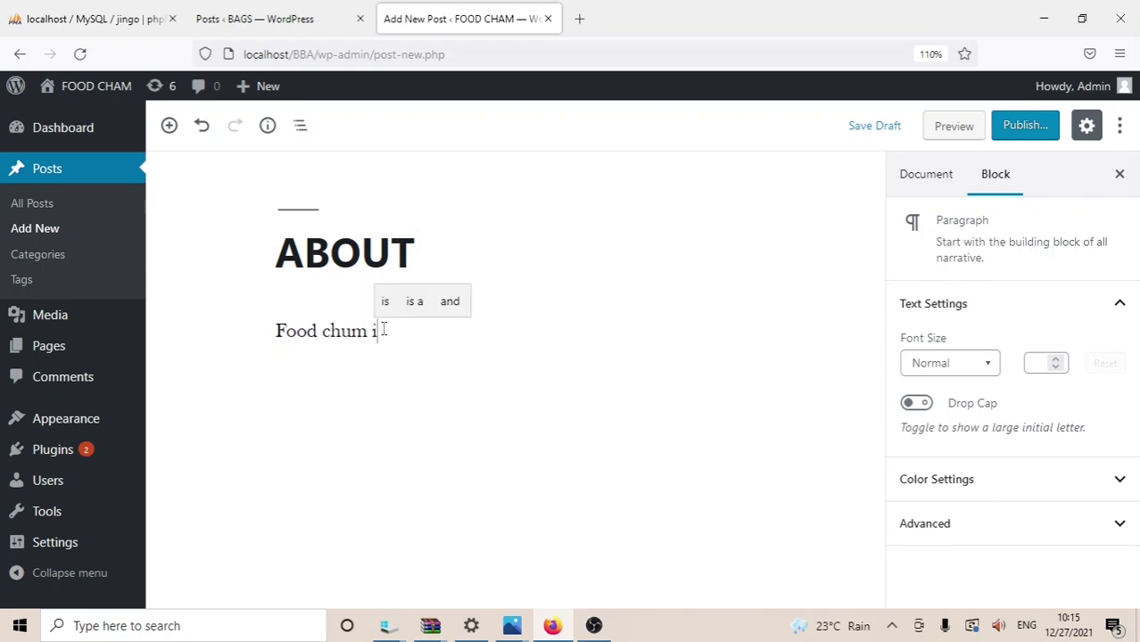
type("s a ")
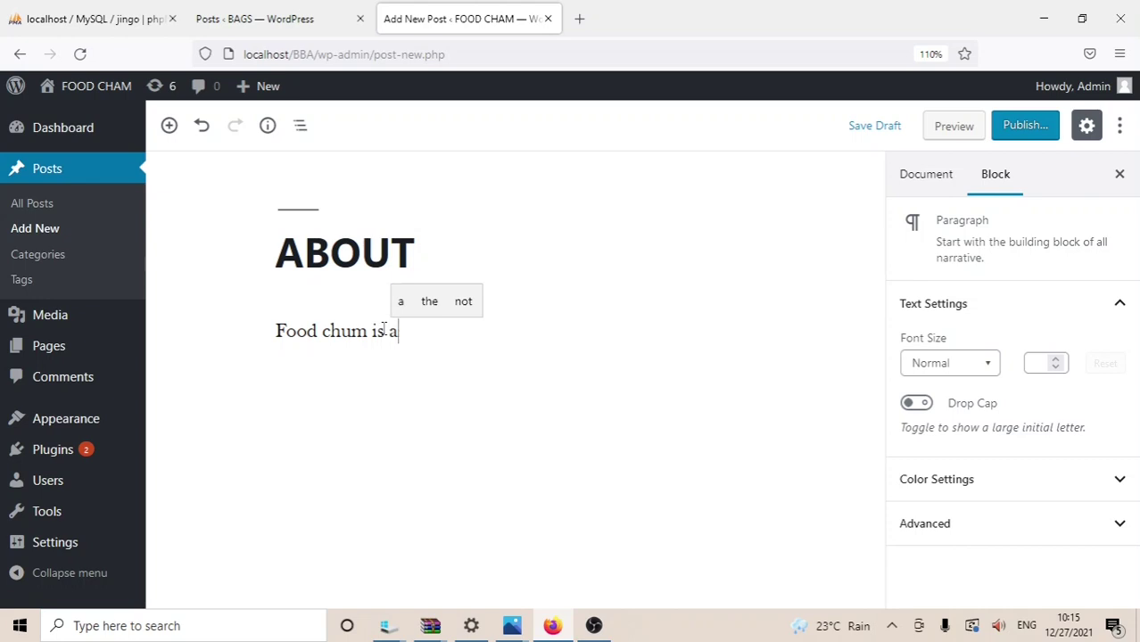
type("5")
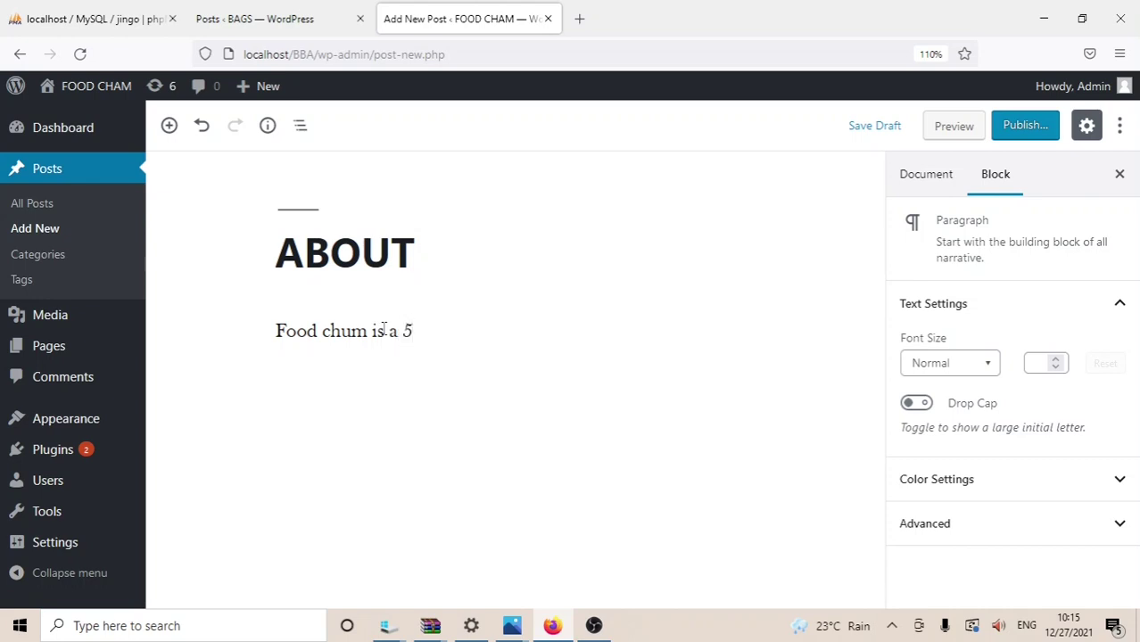
type(" S")
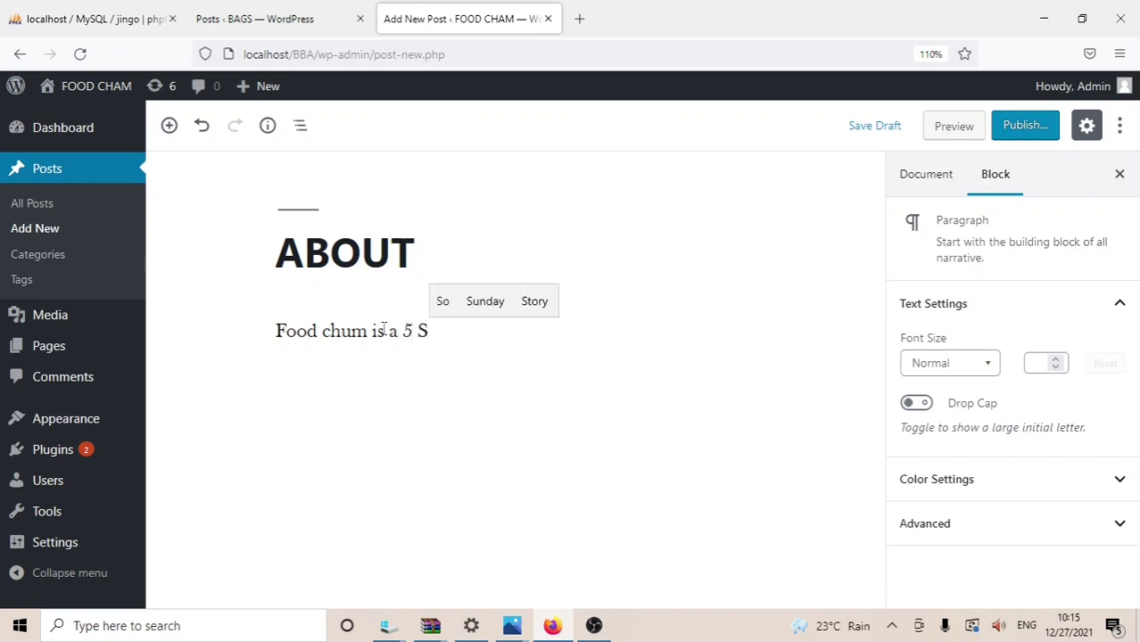
key("BackSpace")
key("BackSpace")
type("s")
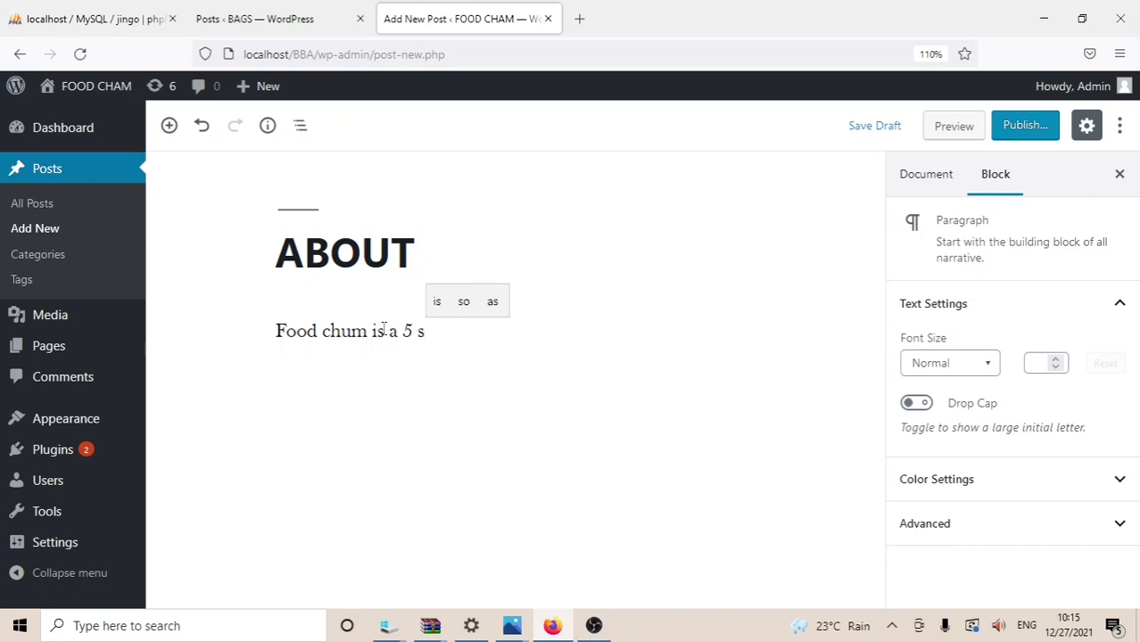
type("tar")
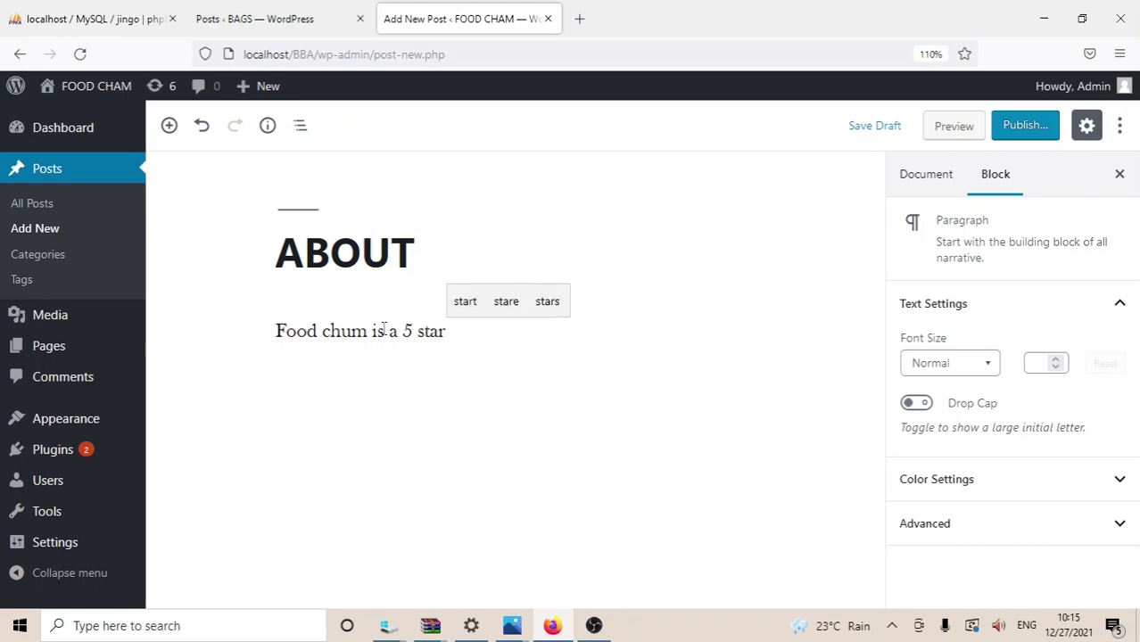
type(" re")
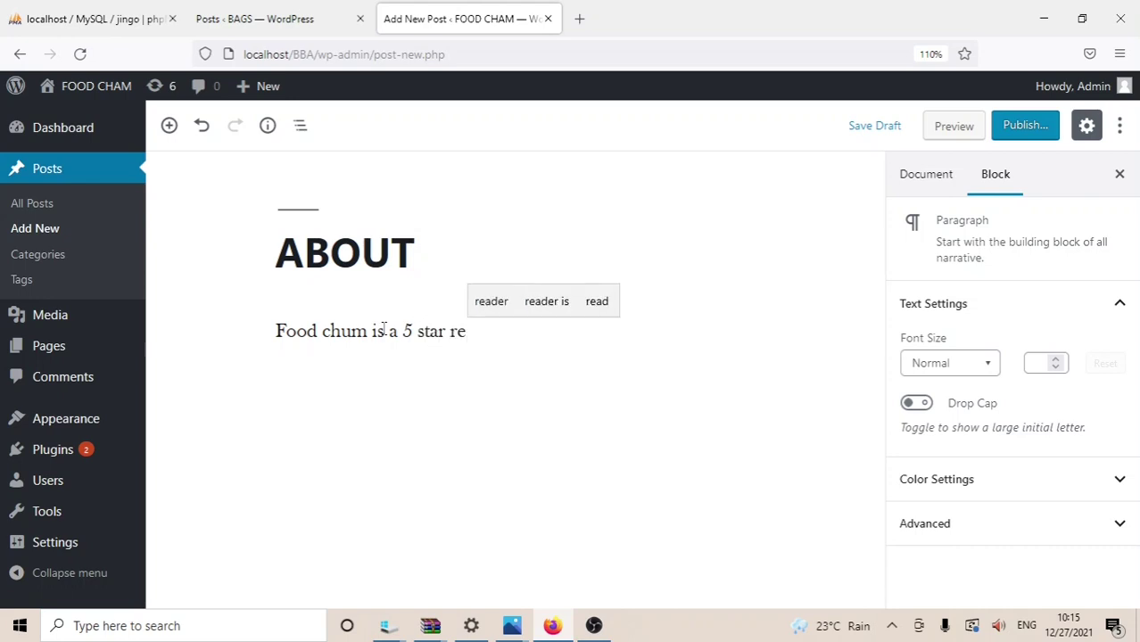
type("staura")
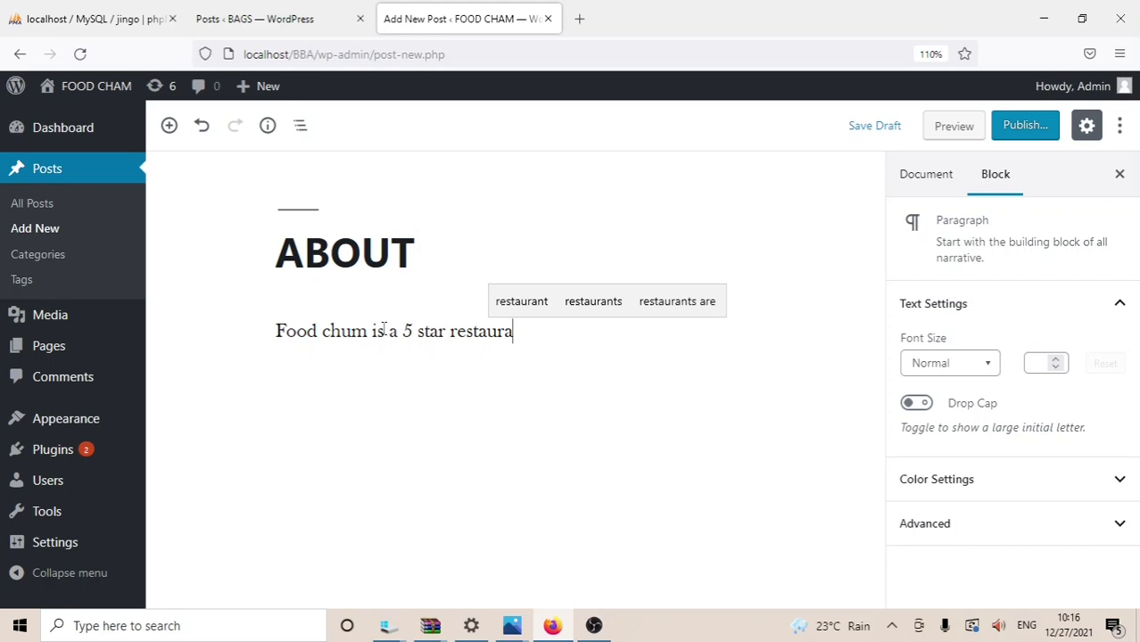
type("nt")
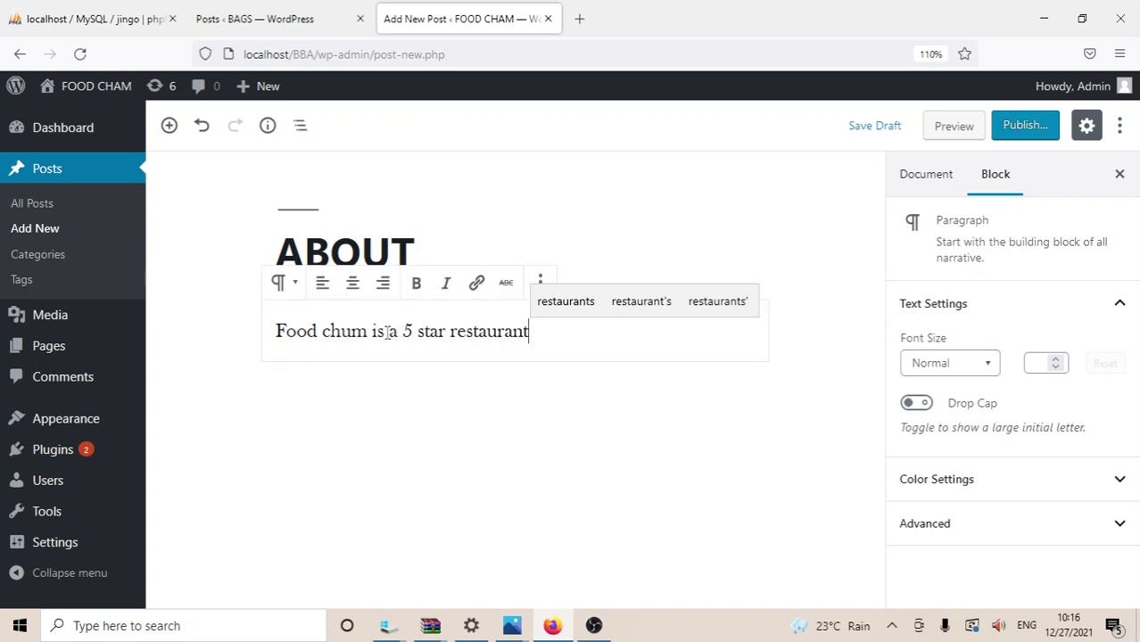
left_click(386, 331)
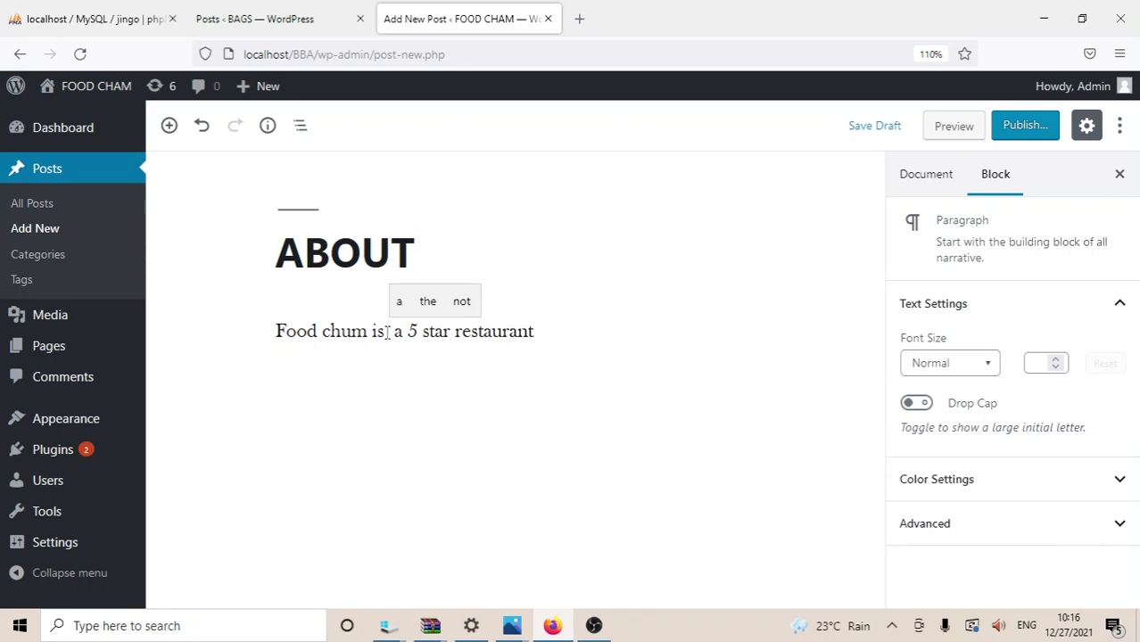
type("wo")
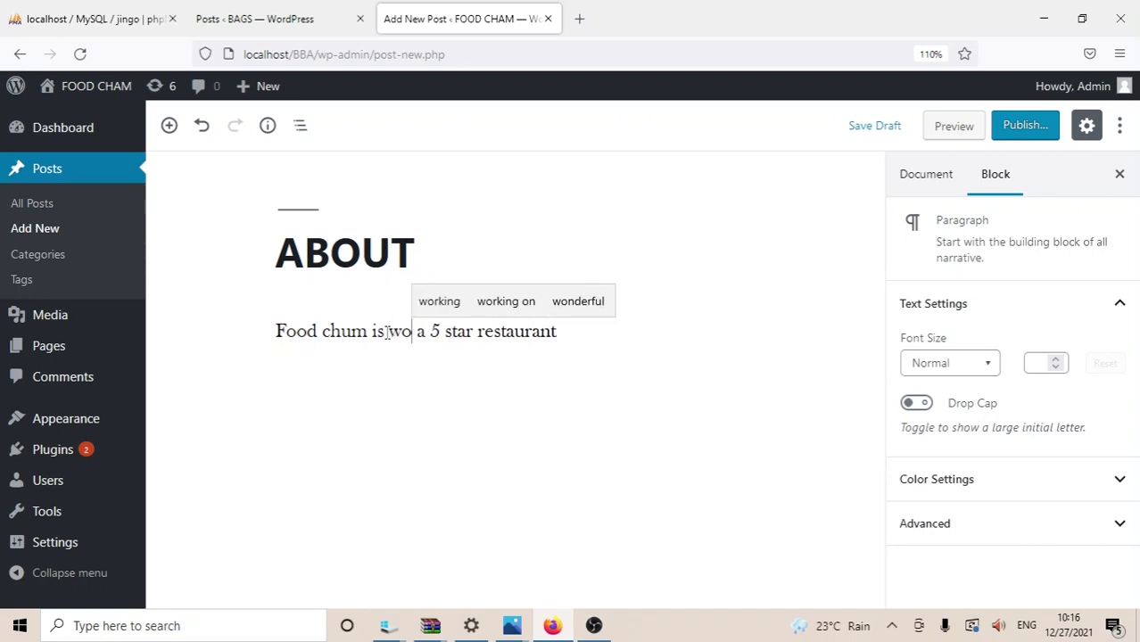
type("rld ")
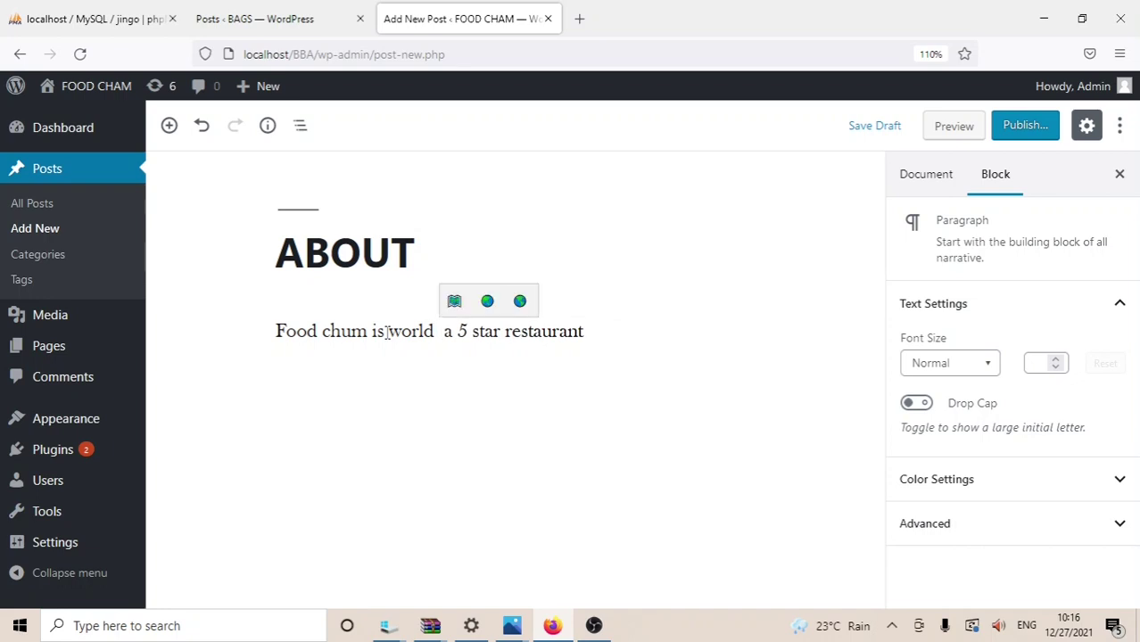
type("class")
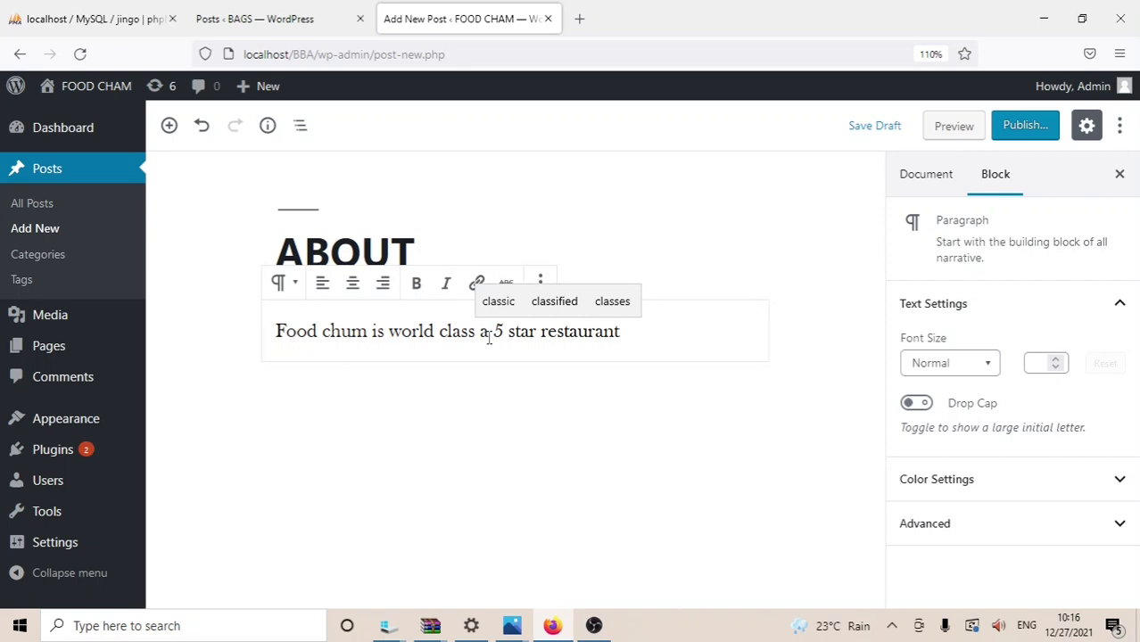
key("Delete")
key("Delete")
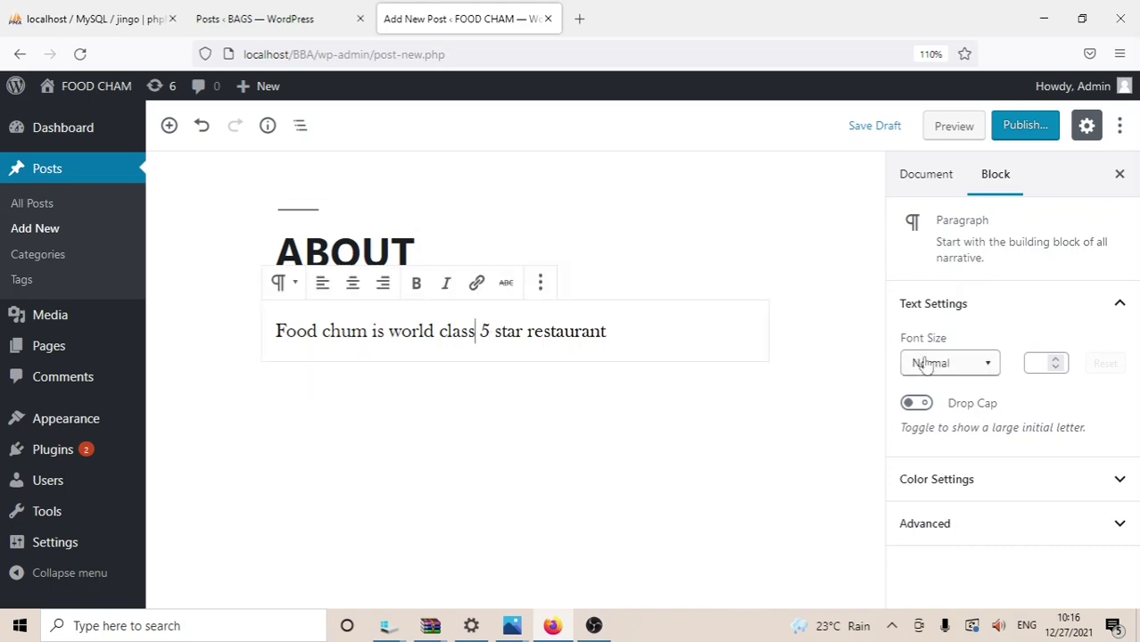
Step: Set the paragraph to Large font size, then try a dark red background and clear it
left_click(989, 362)
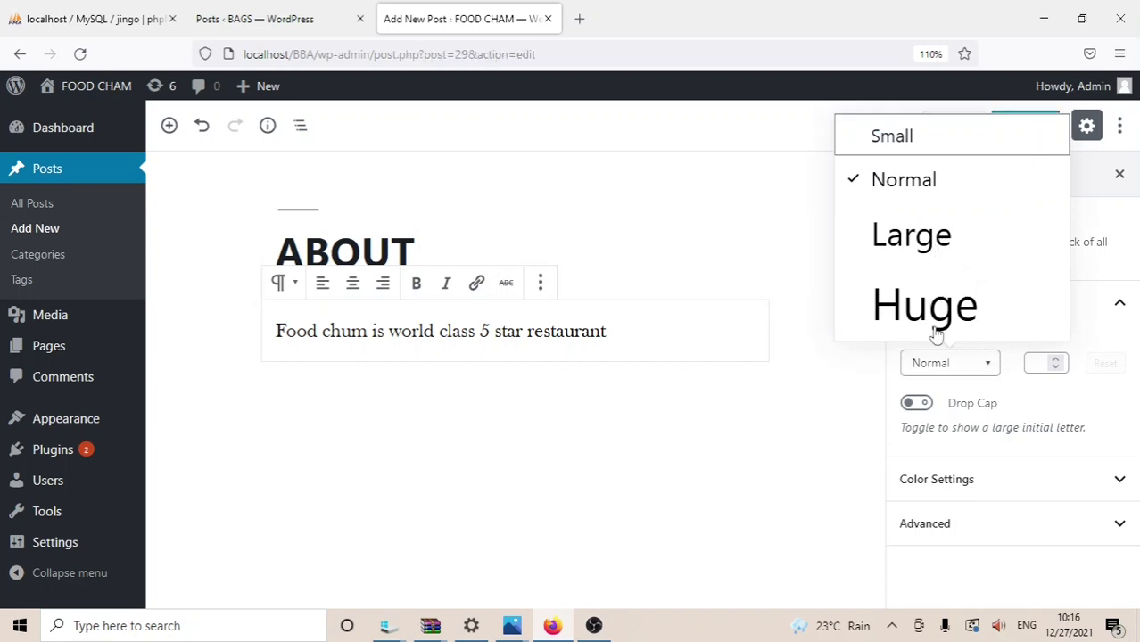
left_click(890, 235)
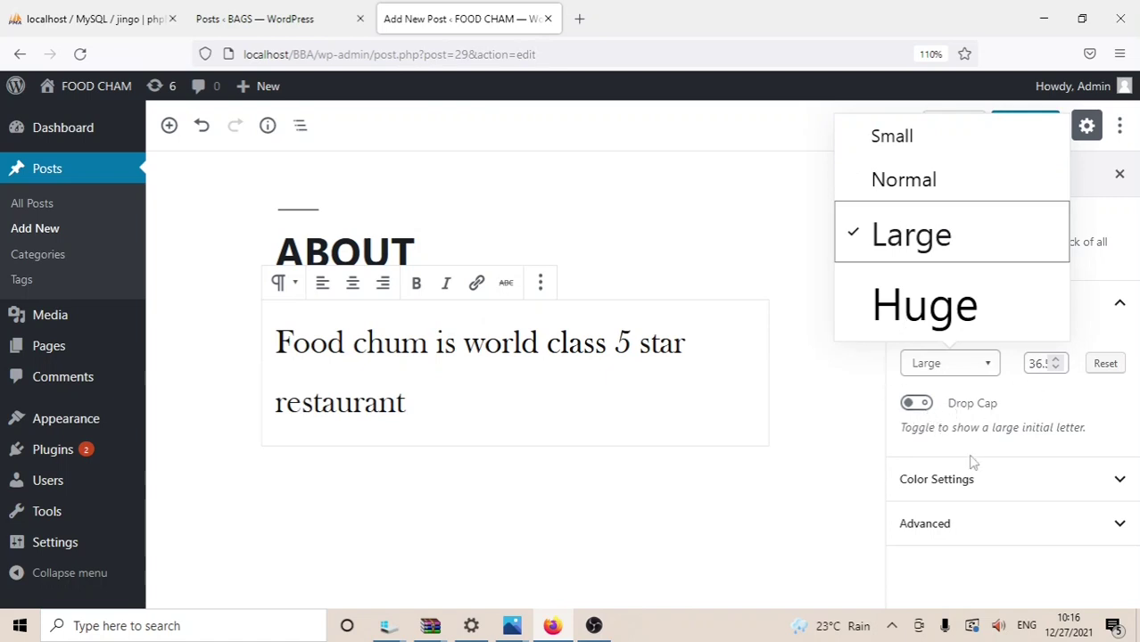
left_click(1120, 482)
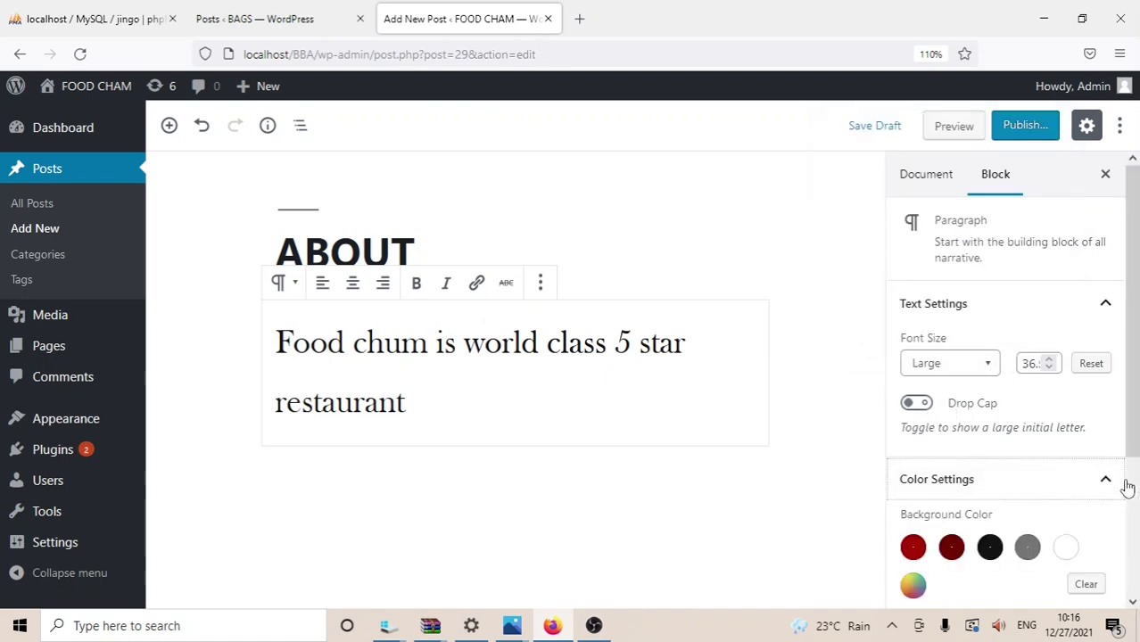
left_click_drag(1135, 361, 1138, 409)
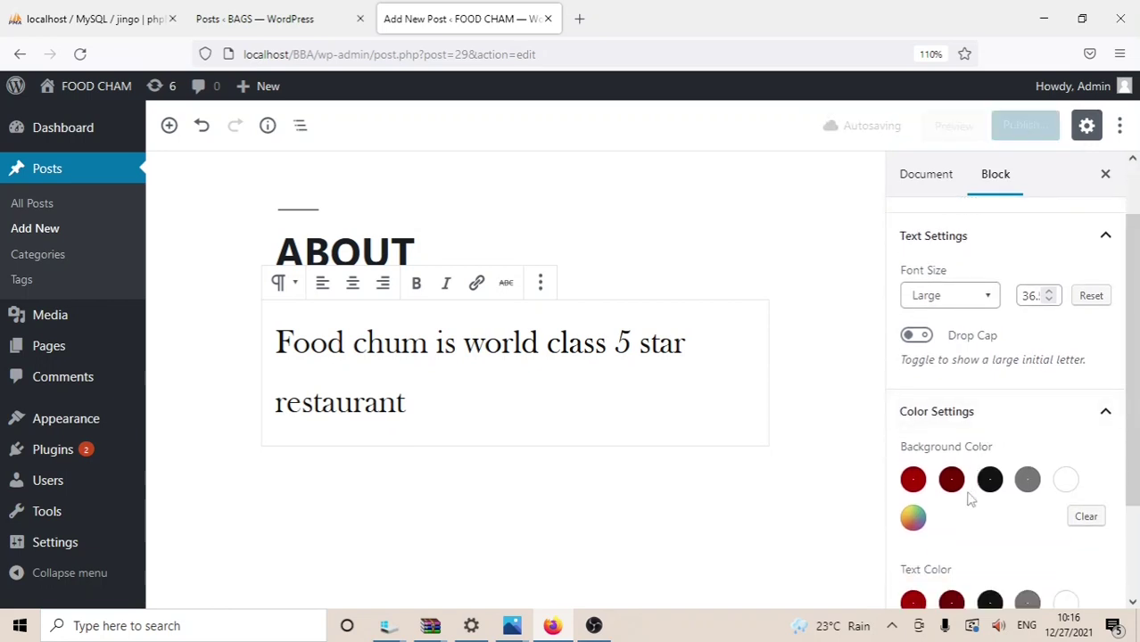
left_click(955, 489)
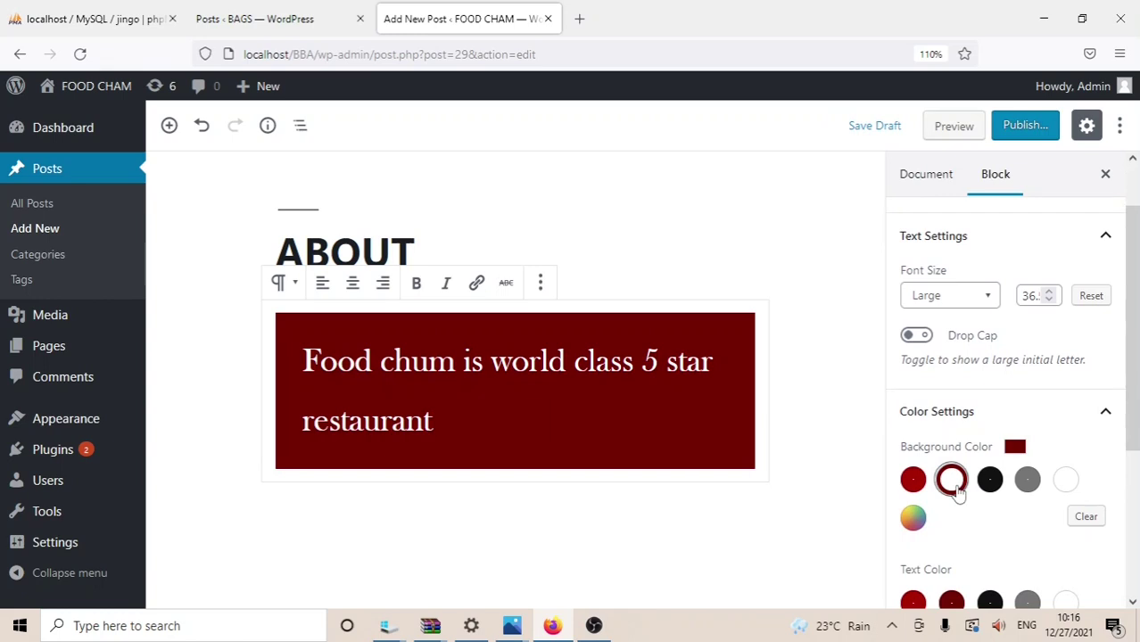
left_click(1073, 520)
Step: Give the paragraph a custom salmon-red text colour, #e97852
left_click_drag(1137, 452, 1137, 532)
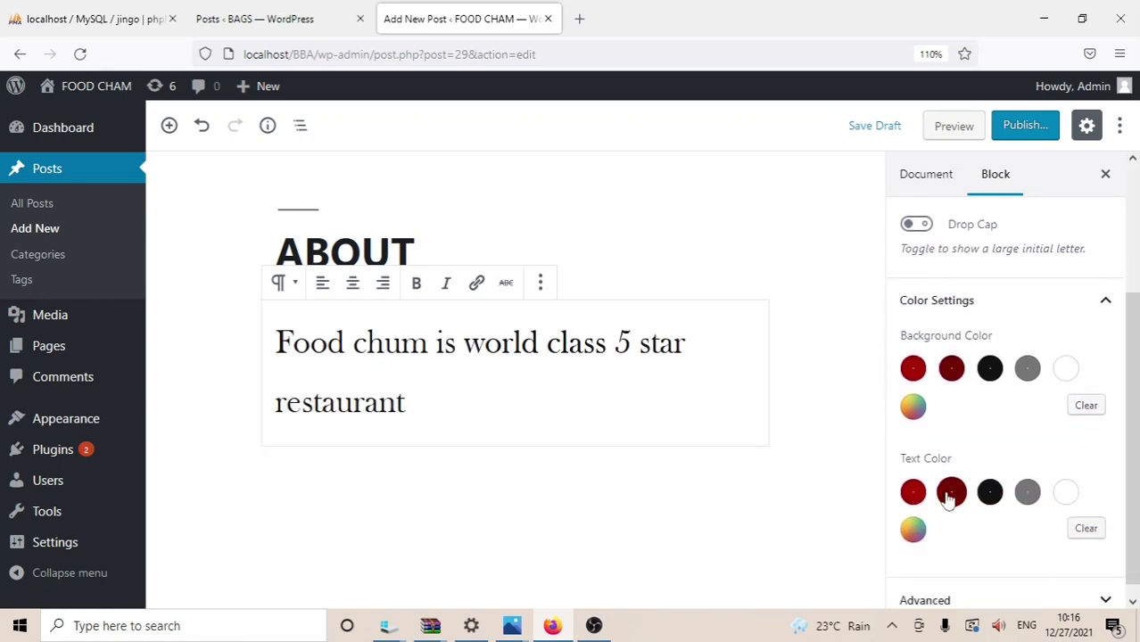
left_click(914, 530)
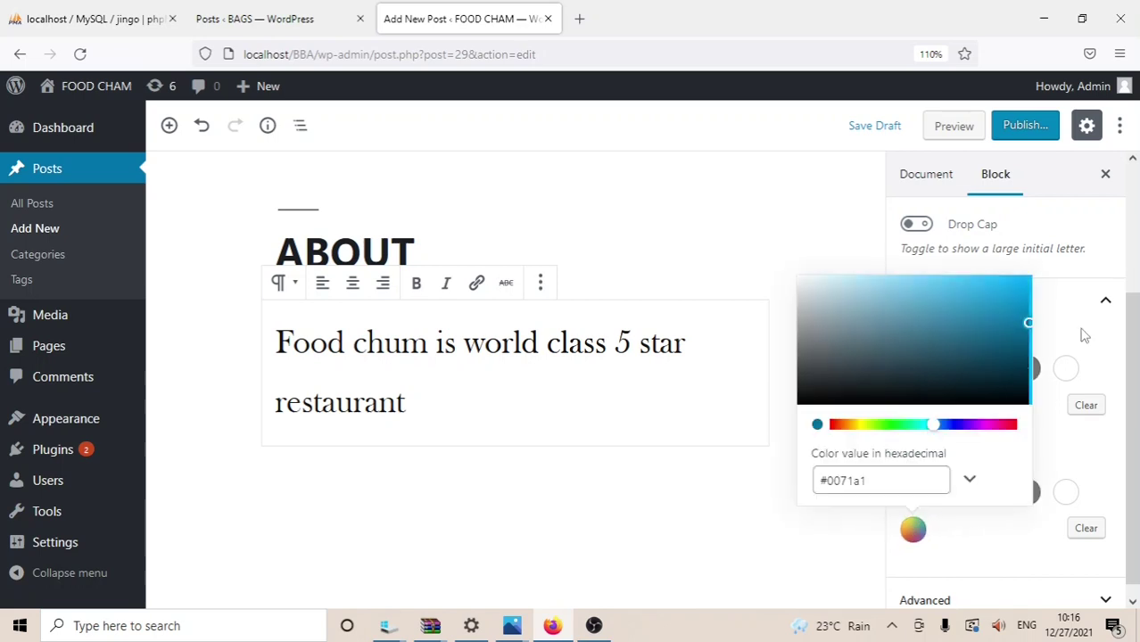
left_click_drag(1031, 328, 867, 291)
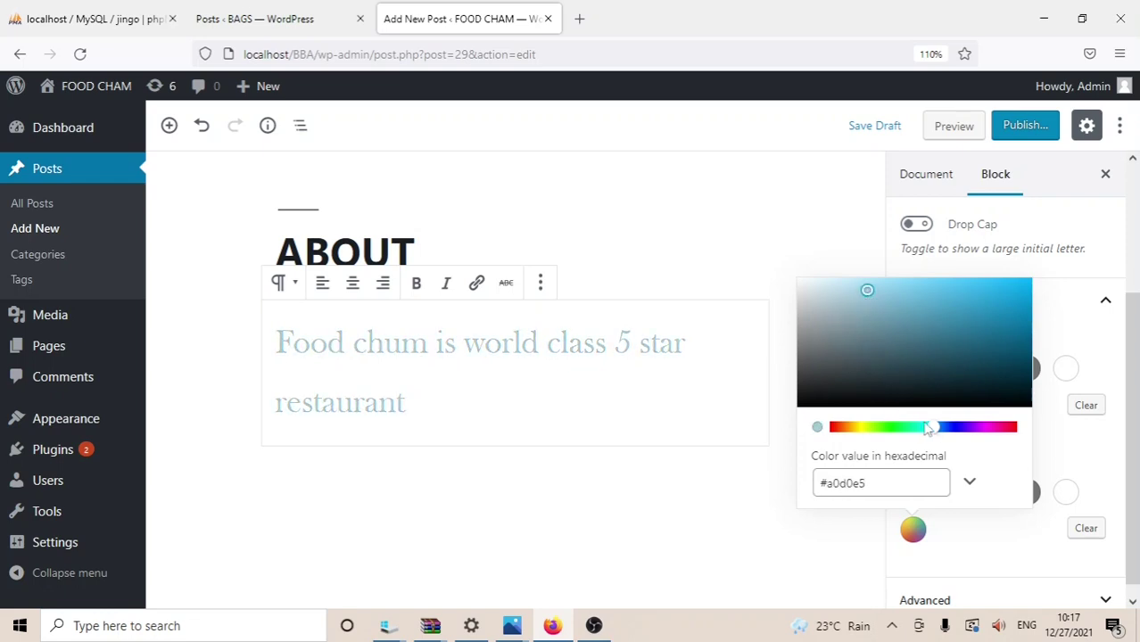
left_click_drag(928, 429, 890, 430)
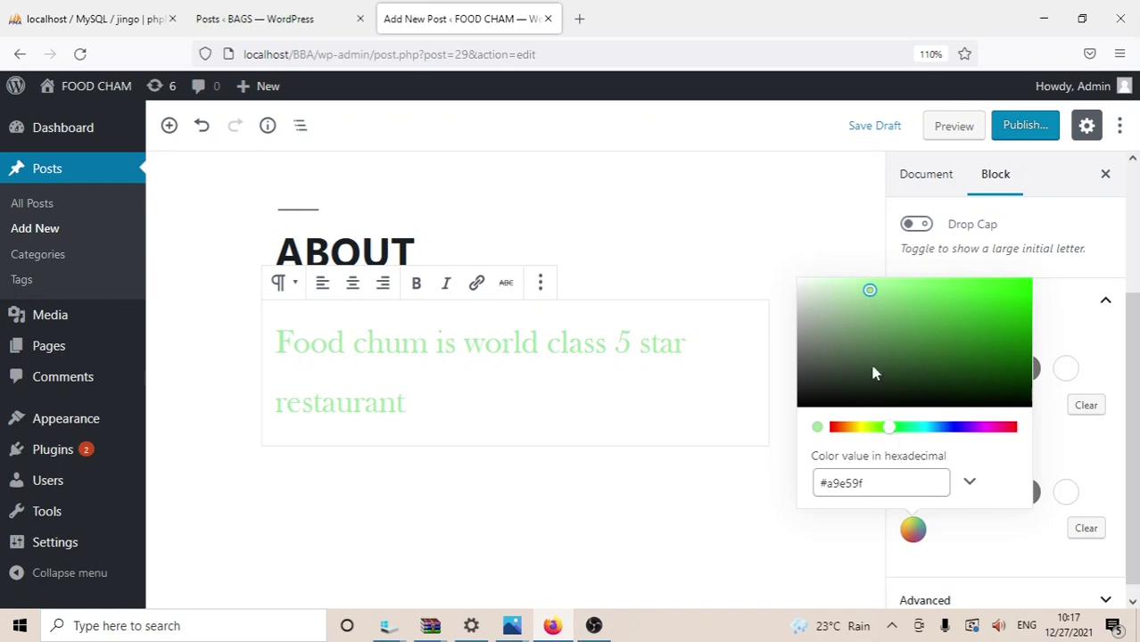
left_click_drag(870, 297, 844, 349)
left_click_drag(889, 431, 855, 435)
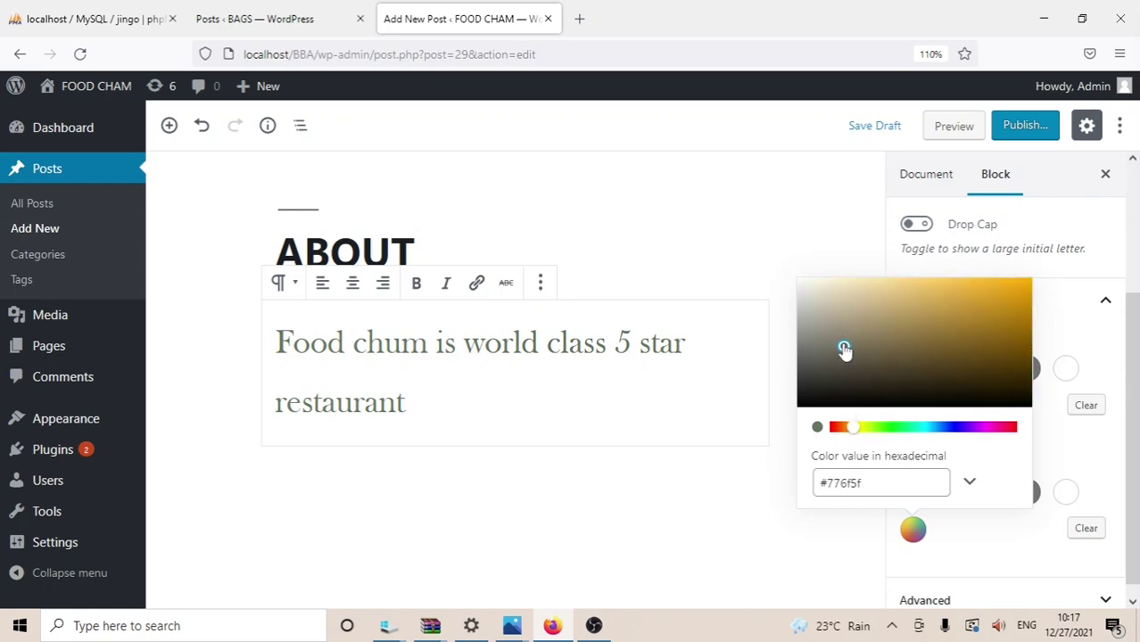
left_click_drag(844, 350, 993, 308)
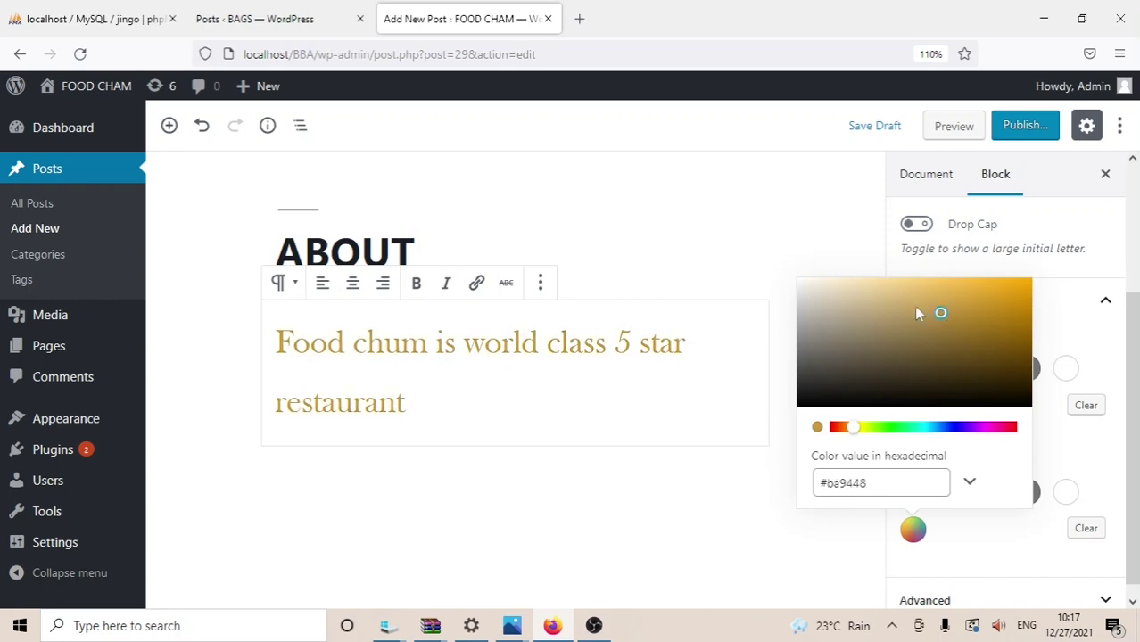
left_click_drag(918, 313, 952, 366)
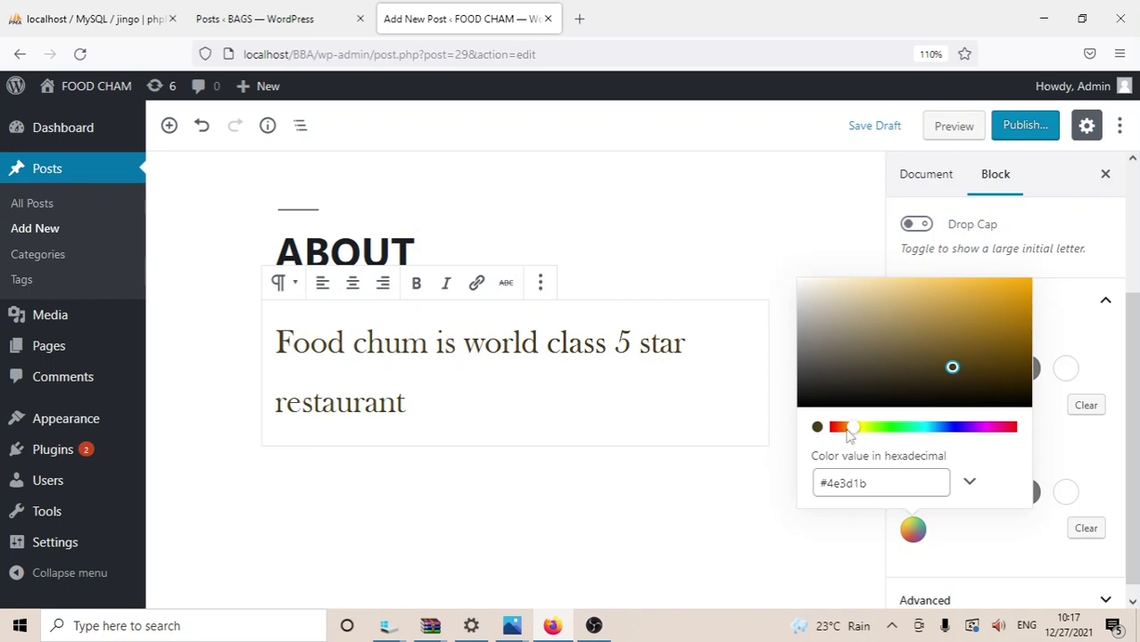
left_click_drag(849, 430, 835, 431)
left_click_drag(951, 367, 950, 292)
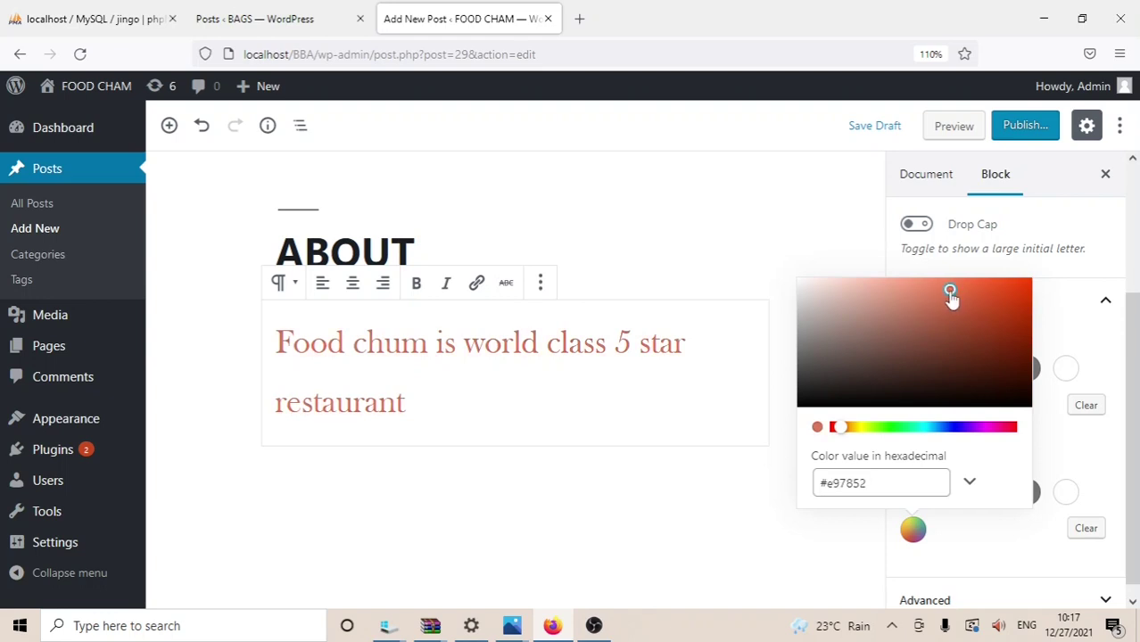
left_click(1104, 461)
scroll(1133, 529, "down", 1)
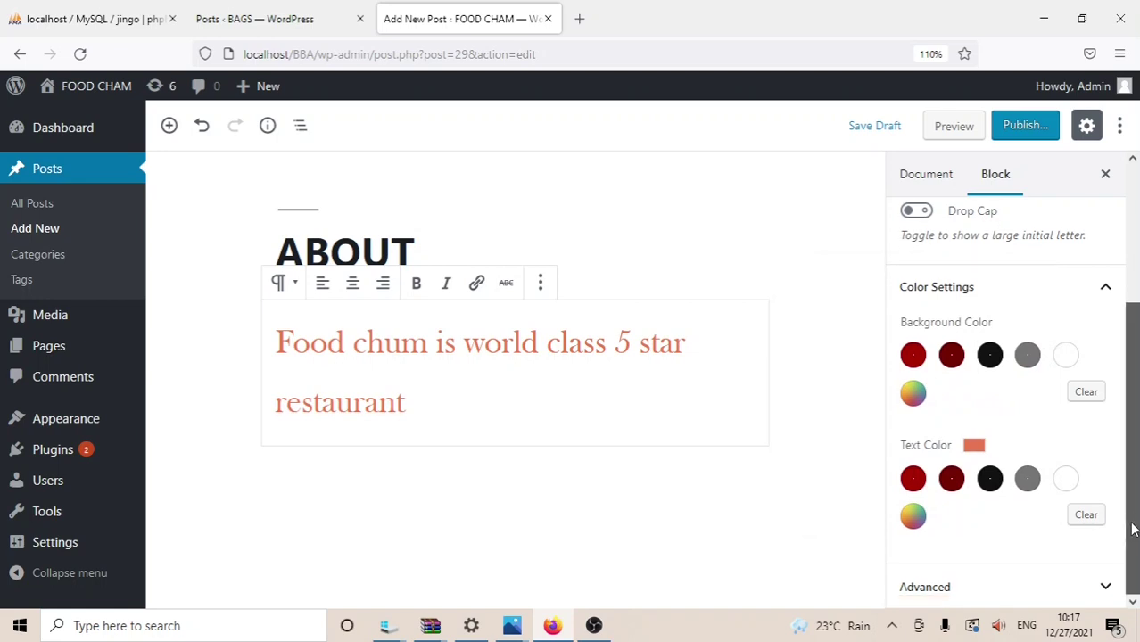
left_click_drag(1133, 516, 1128, 372)
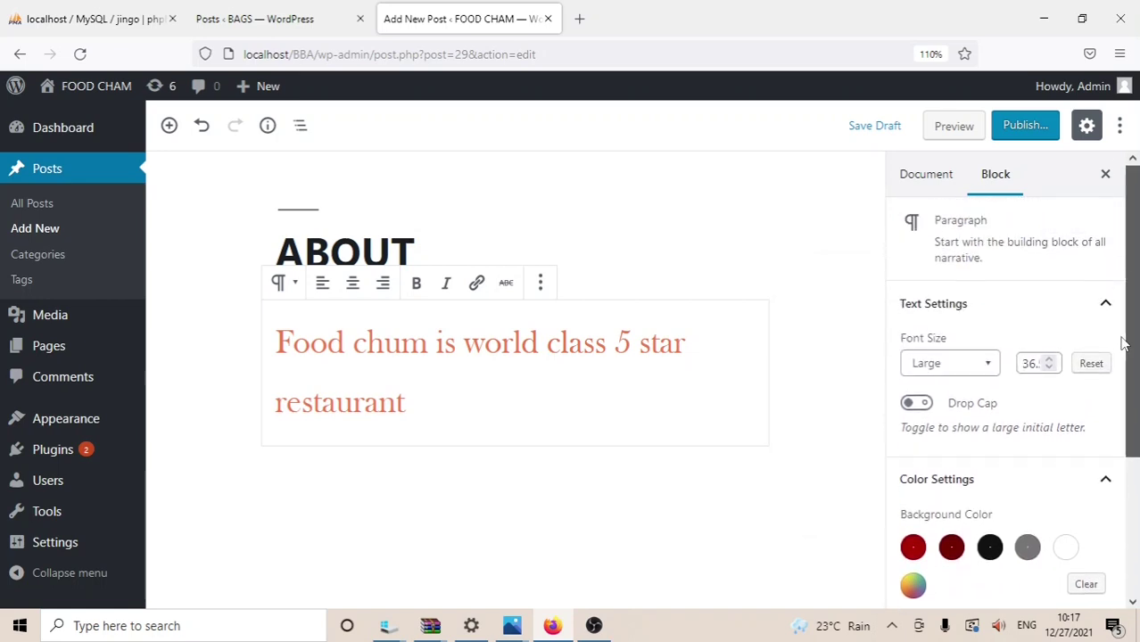
Step: Toggle Drop Cap on and off, publish the ABOUT post, and view it live
left_click(919, 404)
left_click(919, 404)
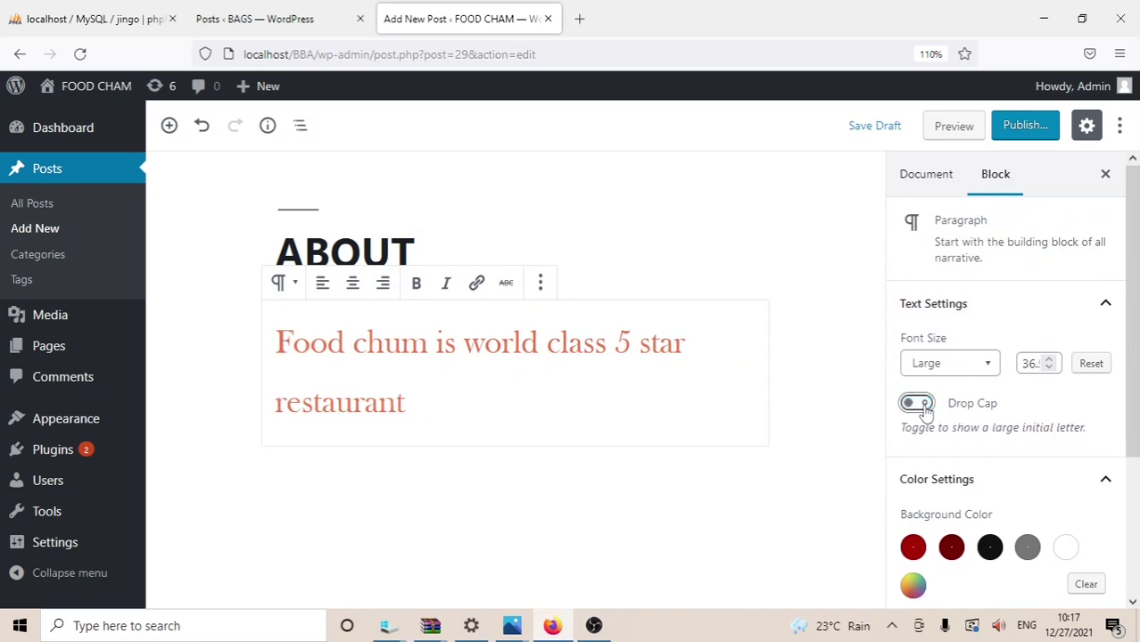
left_click(1017, 127)
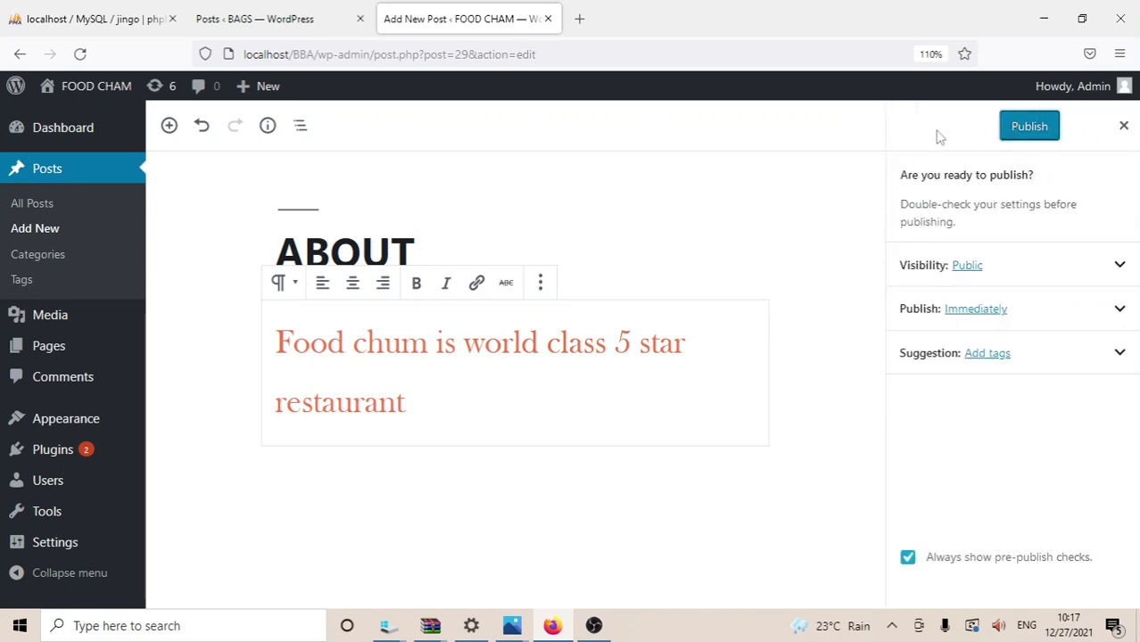
left_click(1033, 132)
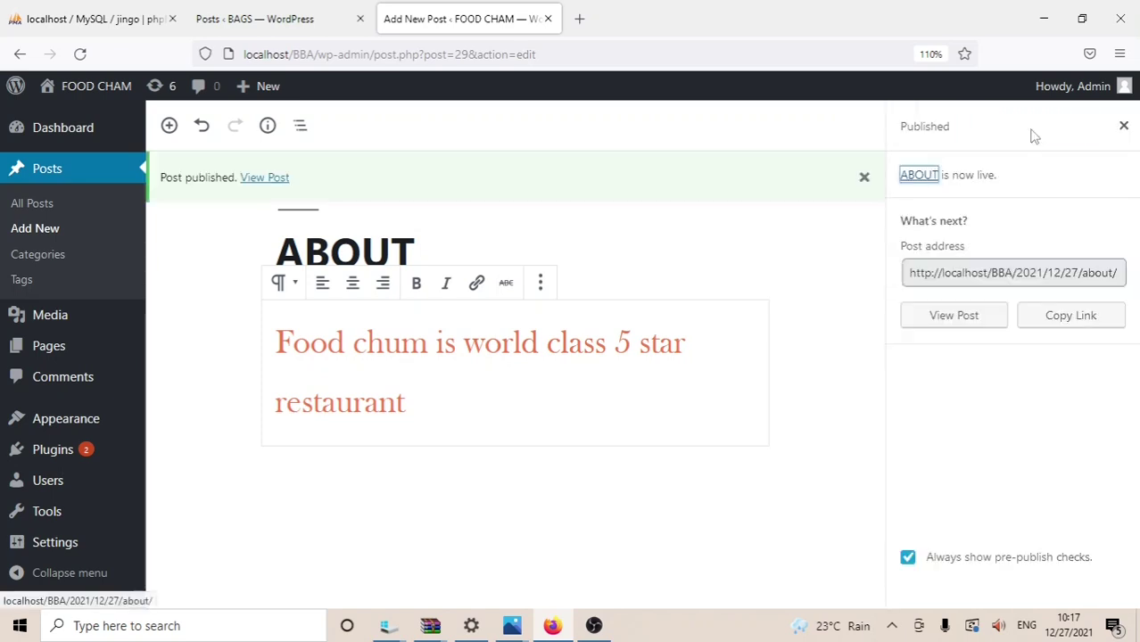
left_click(265, 180)
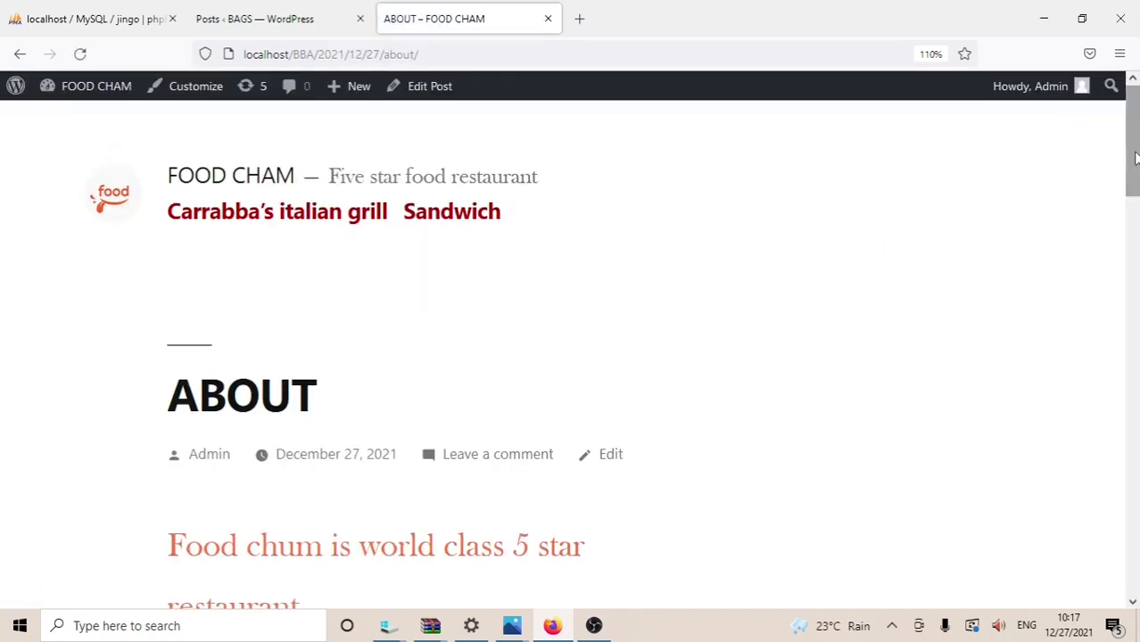
left_click_drag(1135, 158, 1134, 143)
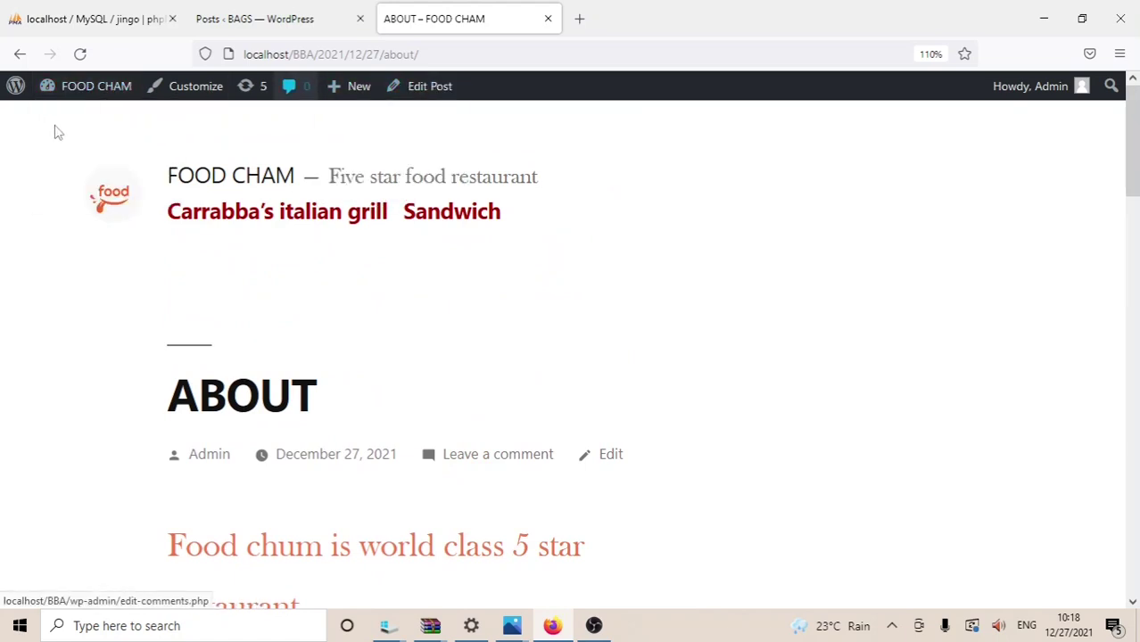
Step: Go to the Dashboard, then the Posts list, and start a new post
mouse_move(100, 80)
left_click(81, 119)
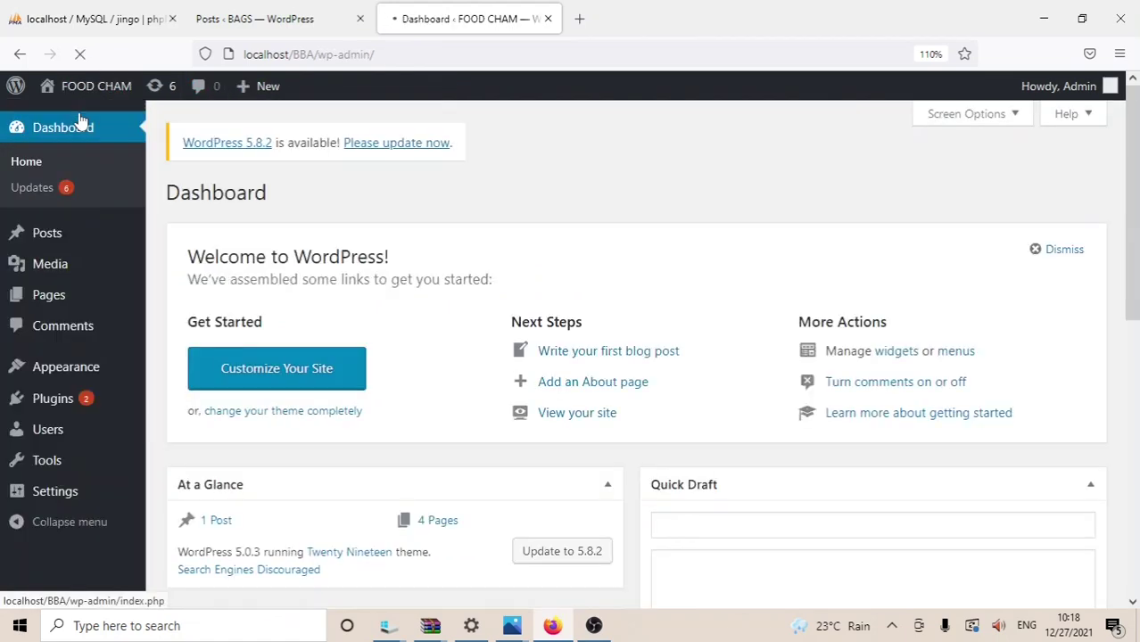
left_click(65, 239)
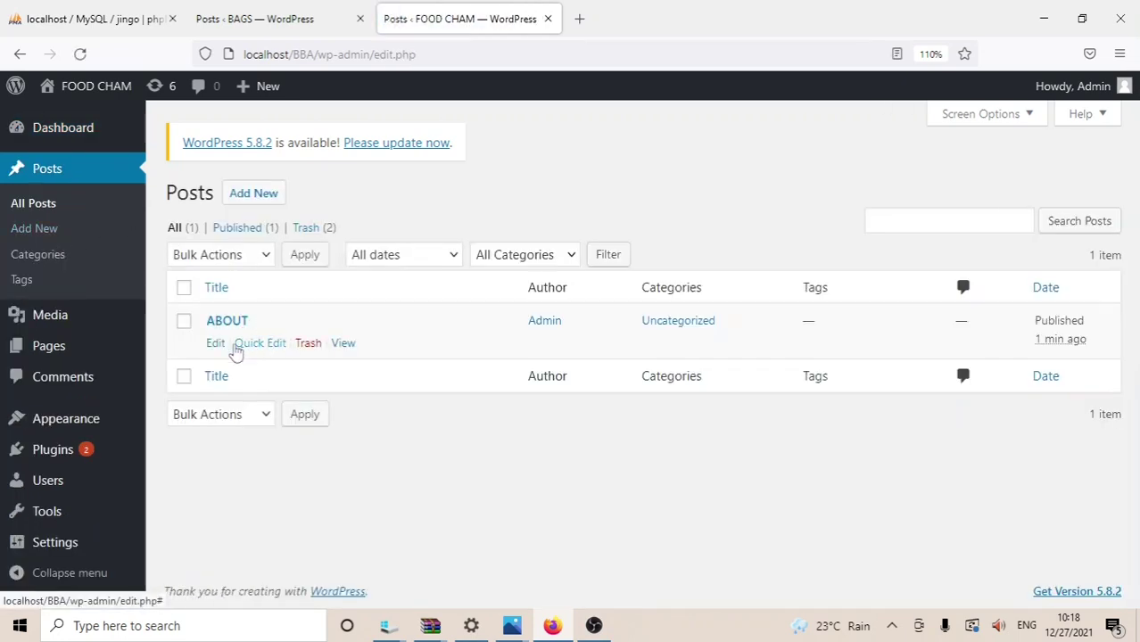
left_click(258, 198)
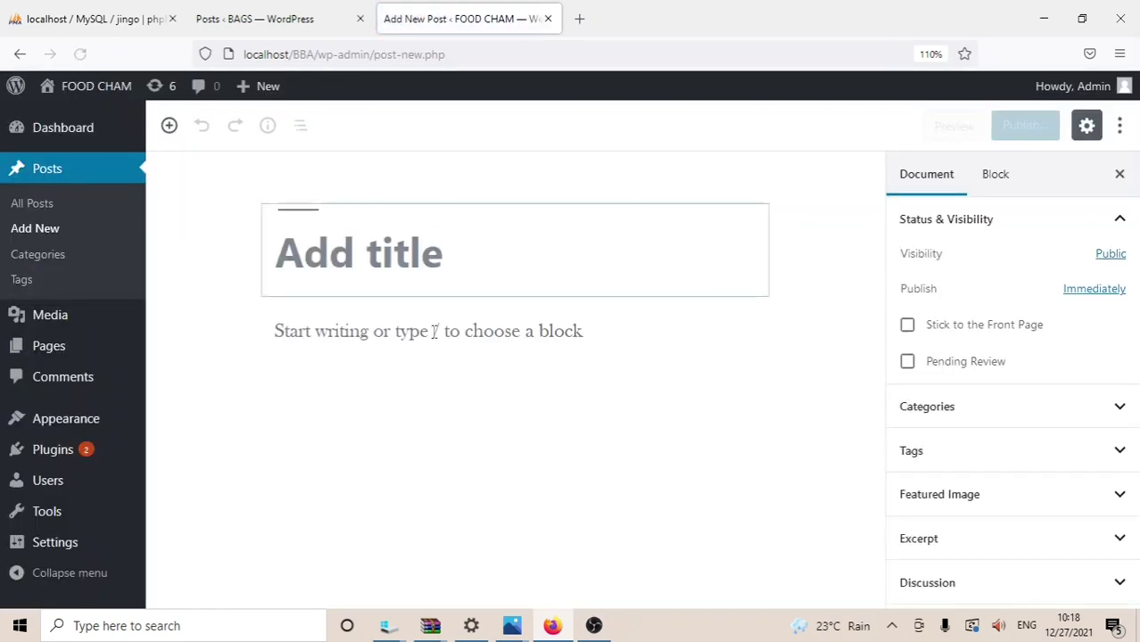
left_click(399, 251)
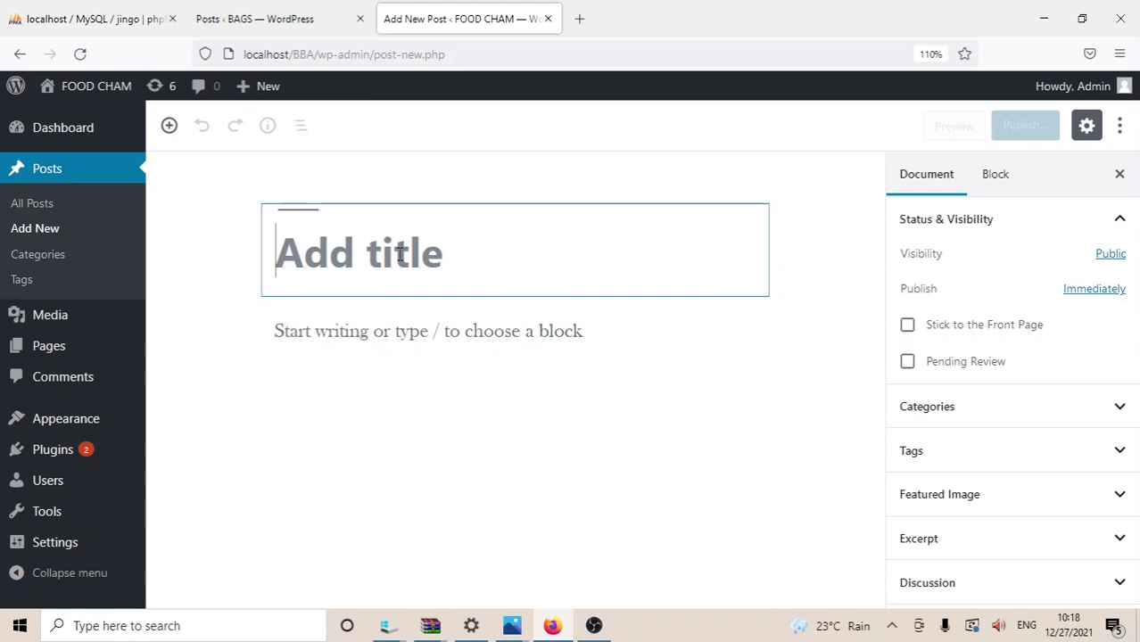
Step: Look over the Pages list, then return to the Posts list
left_click(76, 349)
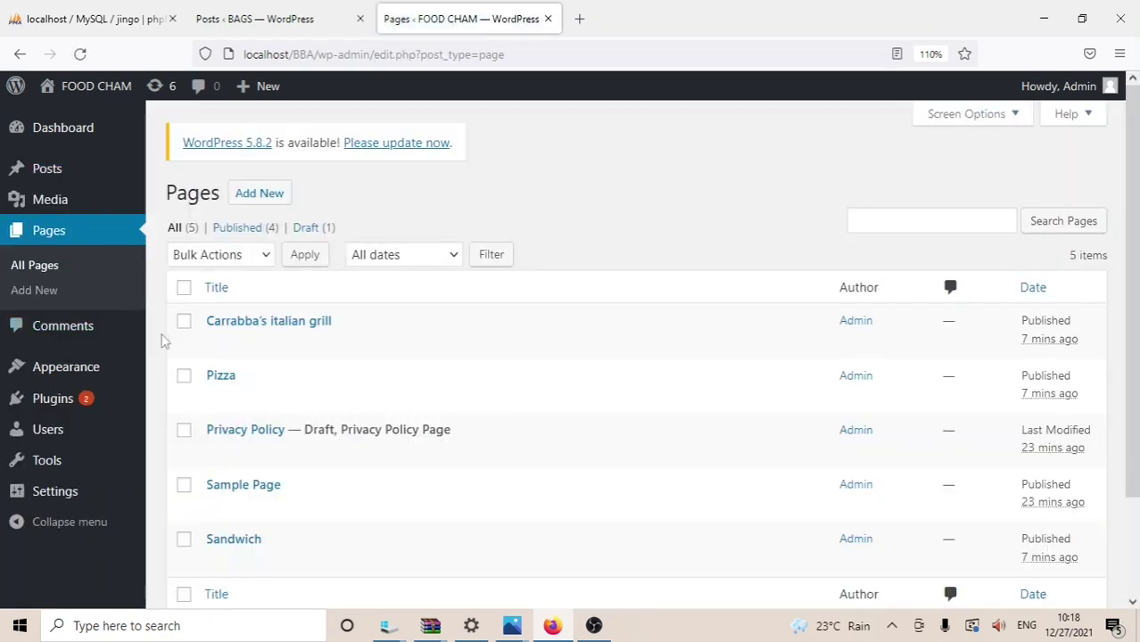
mouse_move(259, 339)
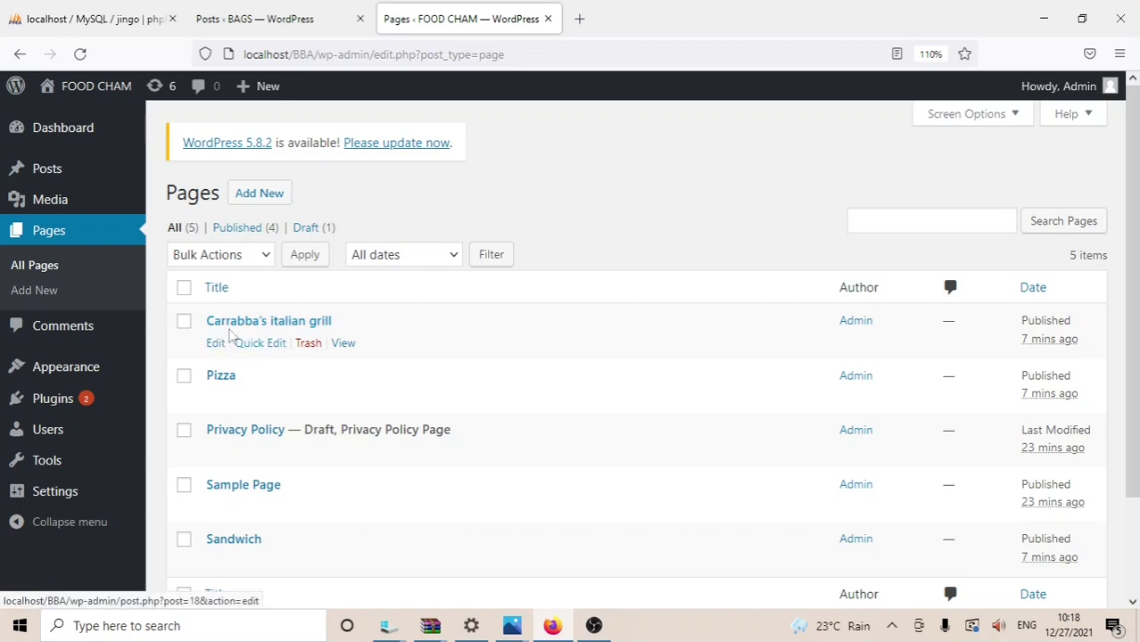
mouse_move(214, 375)
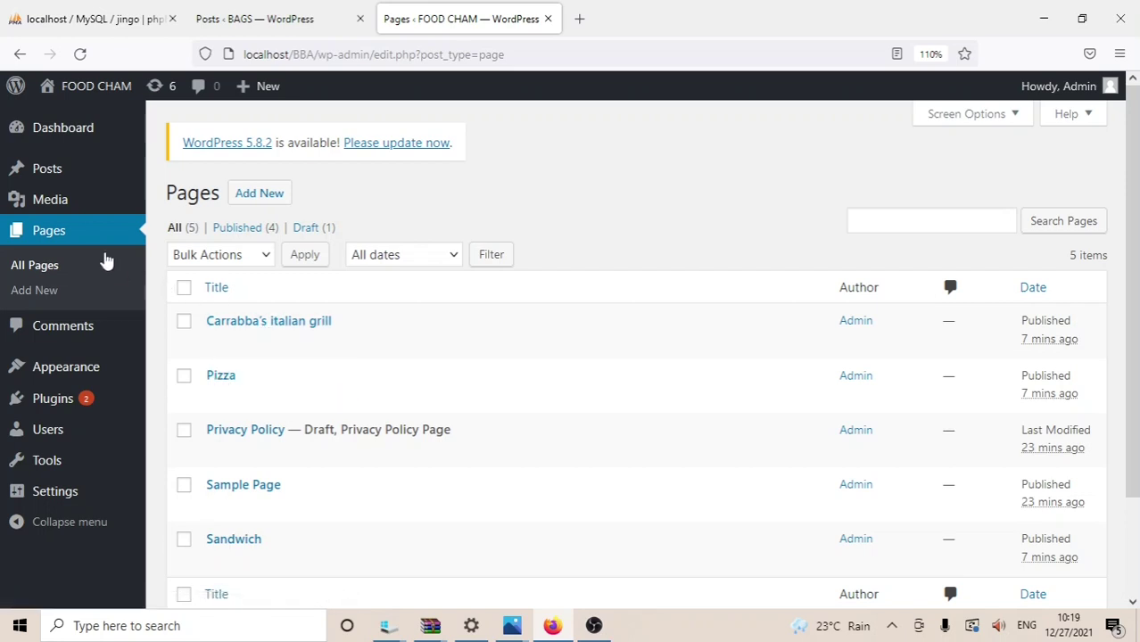
left_click(79, 172)
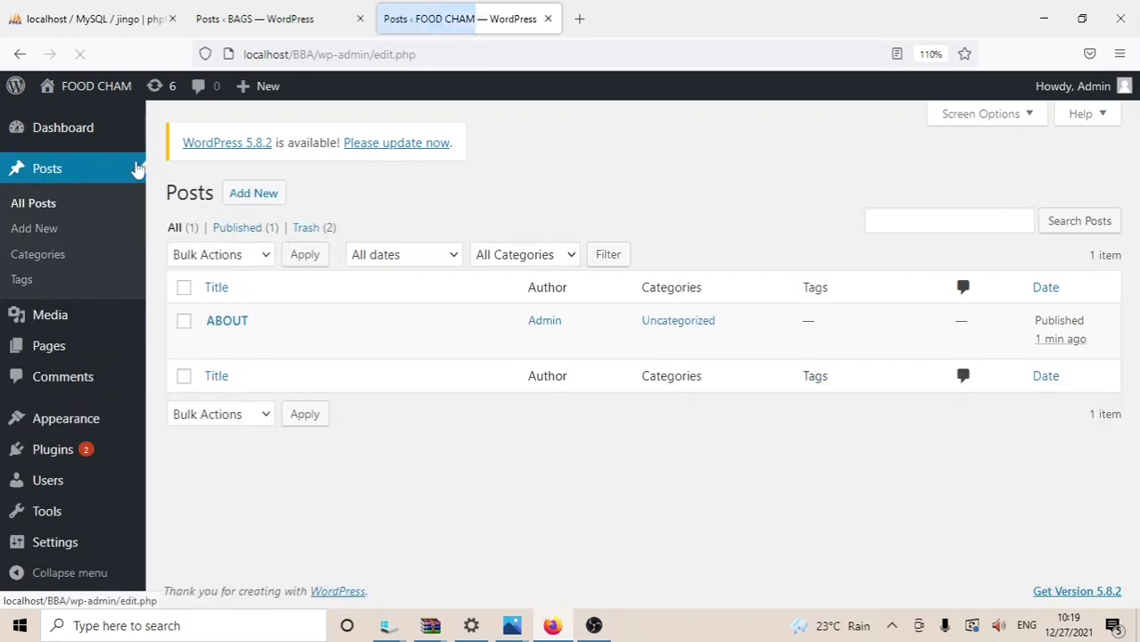
Step: Start a new post titled LOCATION
left_click(262, 202)
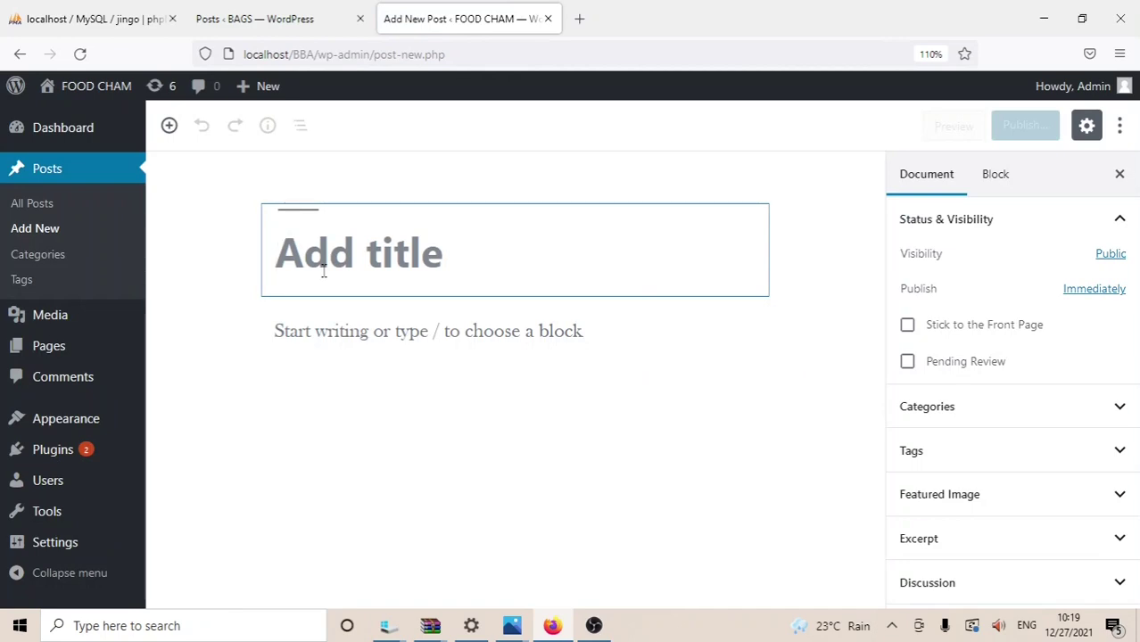
type("LOcat")
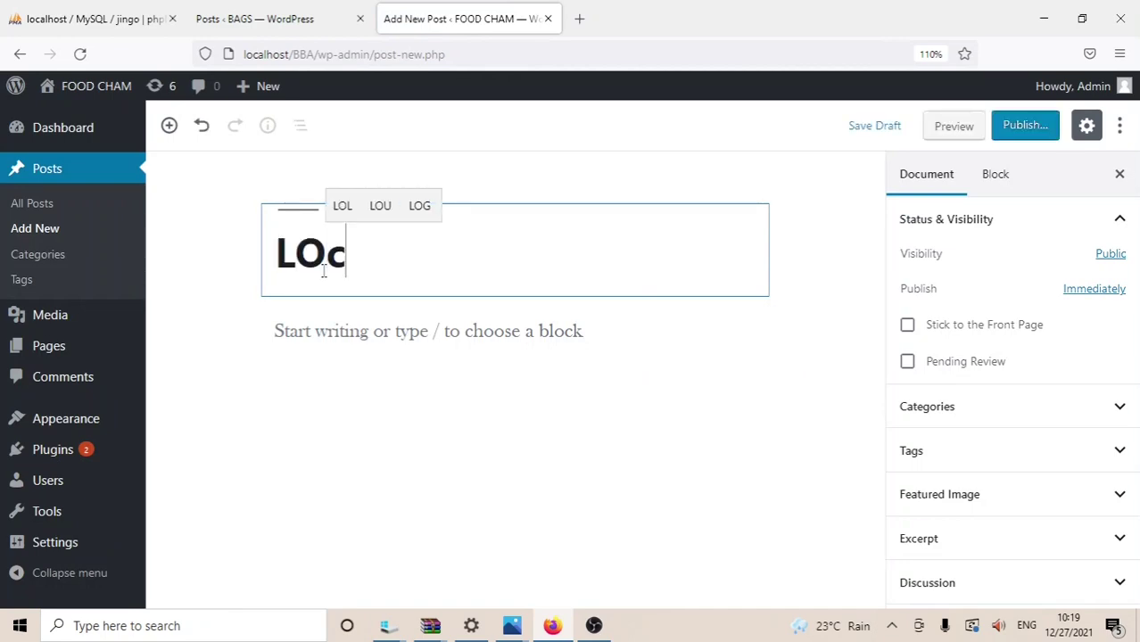
key("BackSpace")
key("BackSpace")
key("BackSpace")
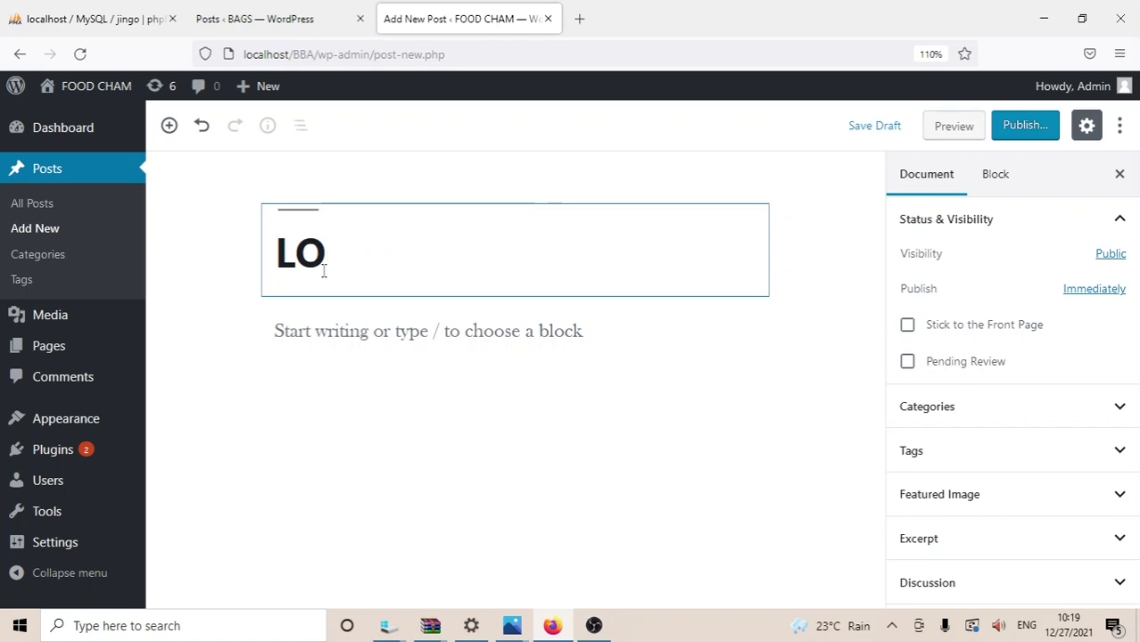
type("c")
key("BackSpace")
type("CATION")
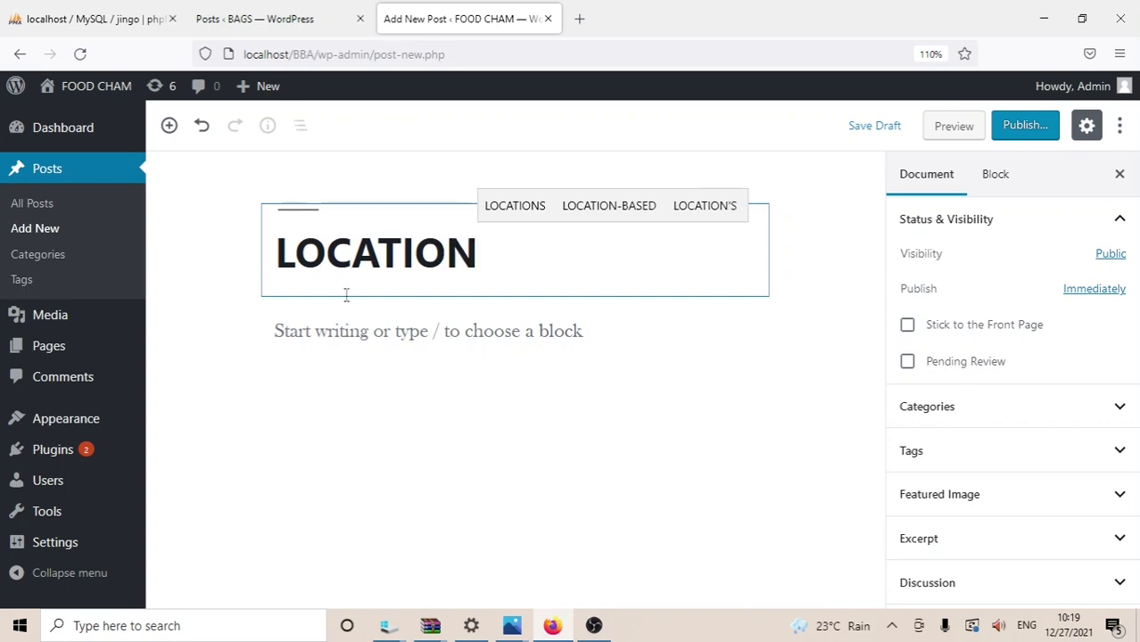
Step: Write the paragraph 'Located opposite Bank of Uganda along Kampala road'
left_click(373, 344)
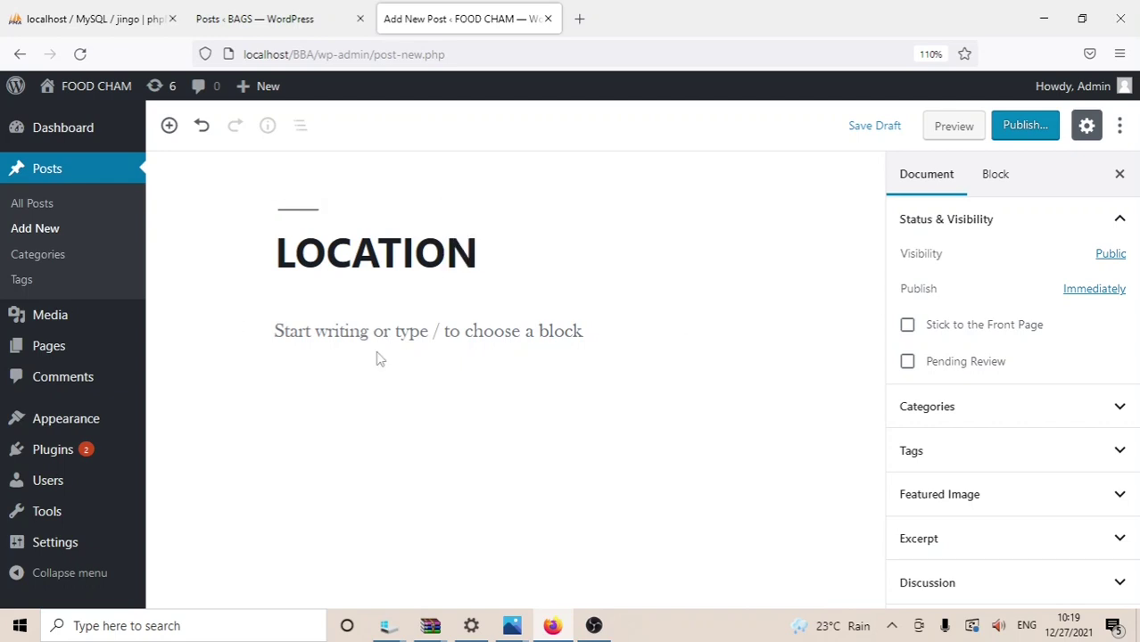
left_click(357, 346)
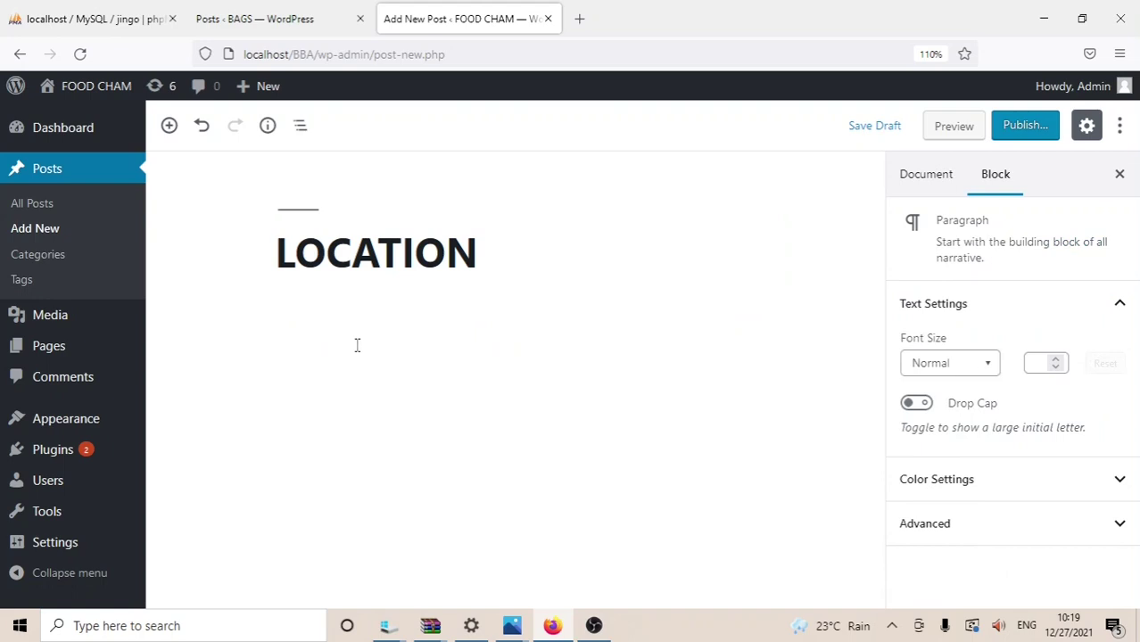
type("LO")
key("BackSpace")
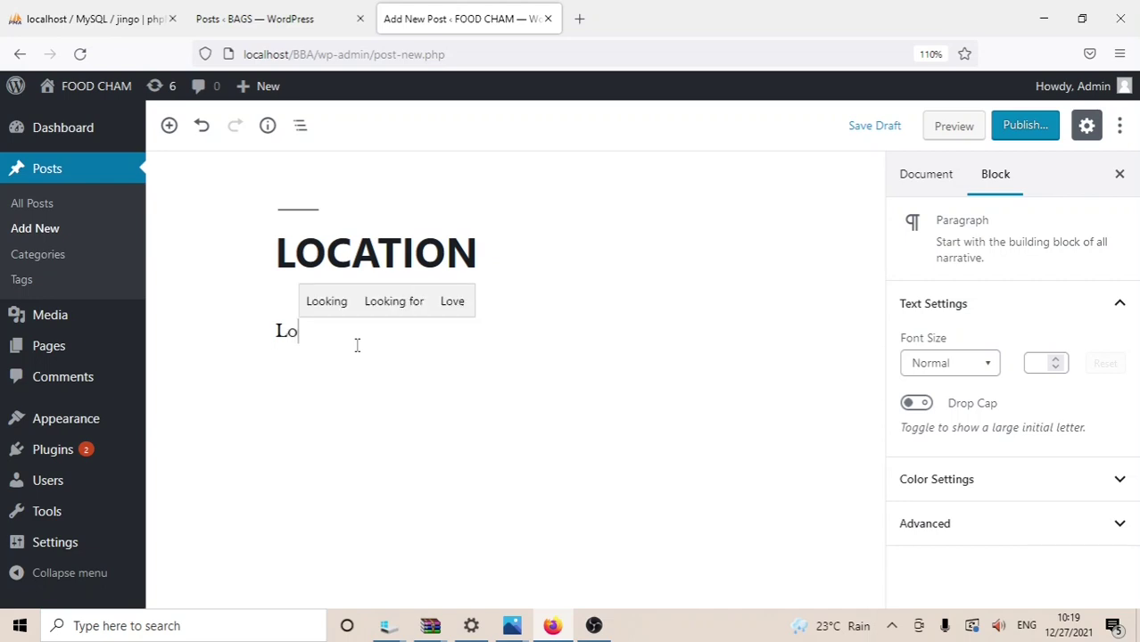
type("t")
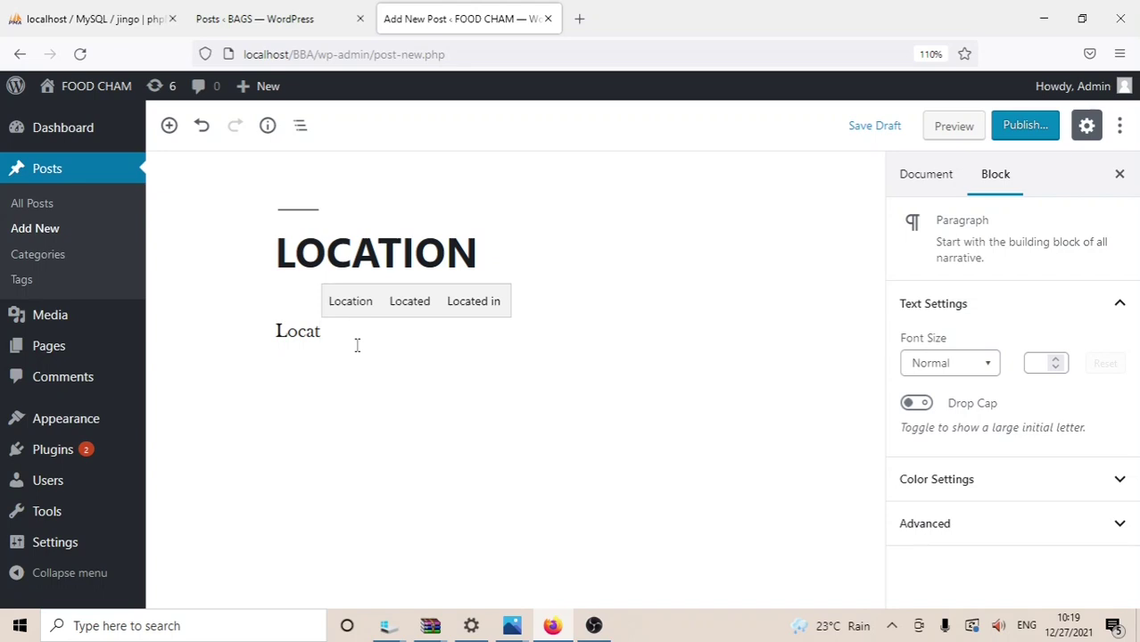
type("ed")
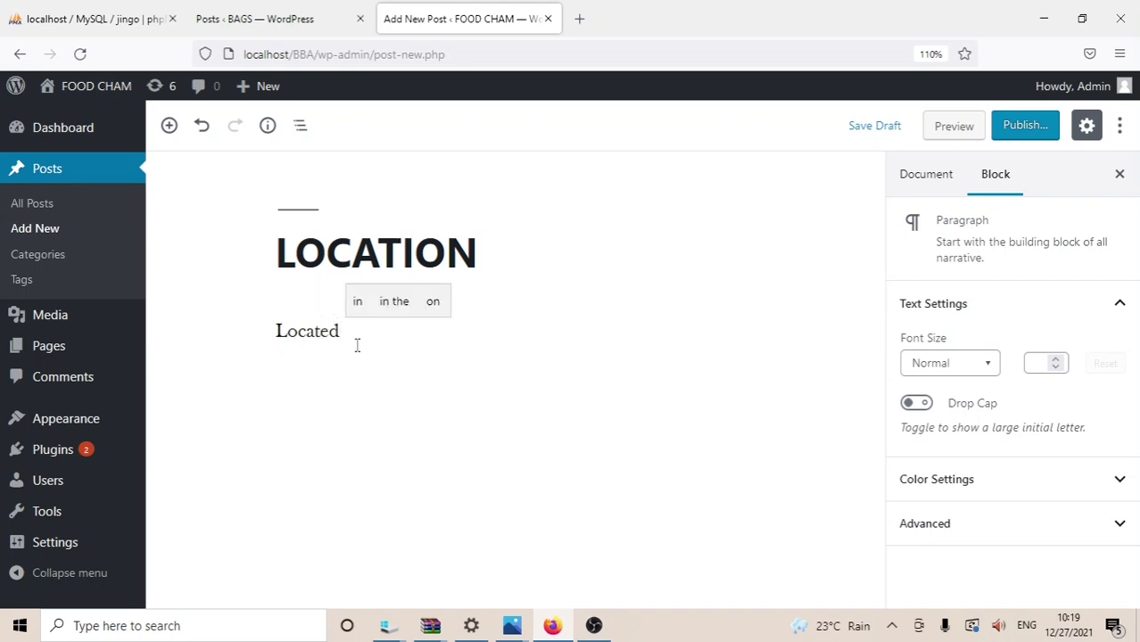
type(" opp")
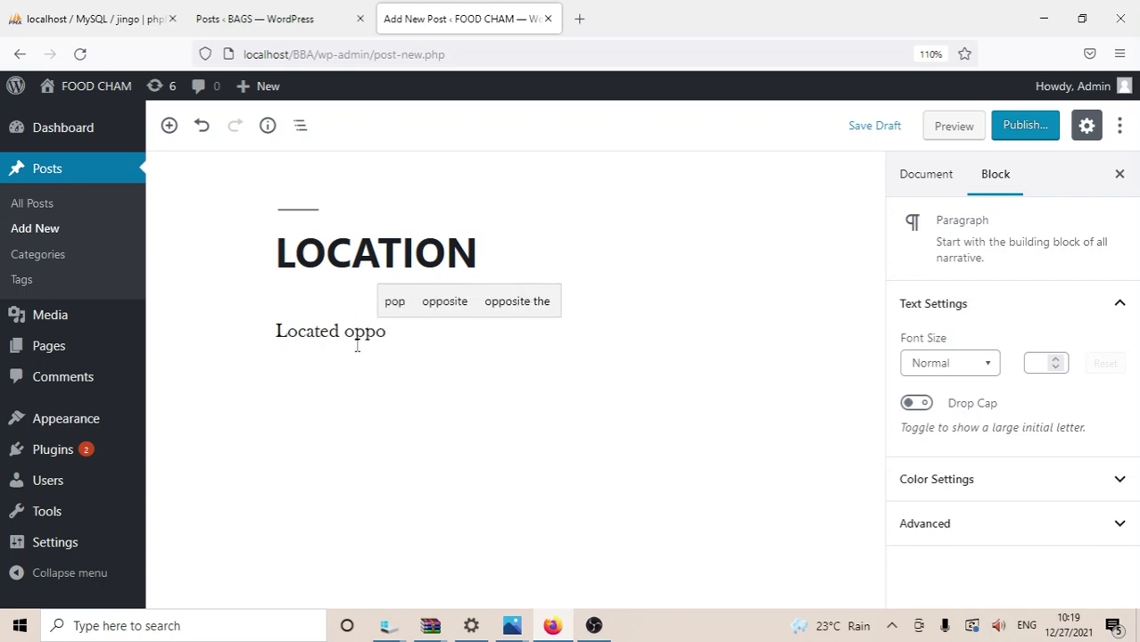
type("o")
left_click(399, 301)
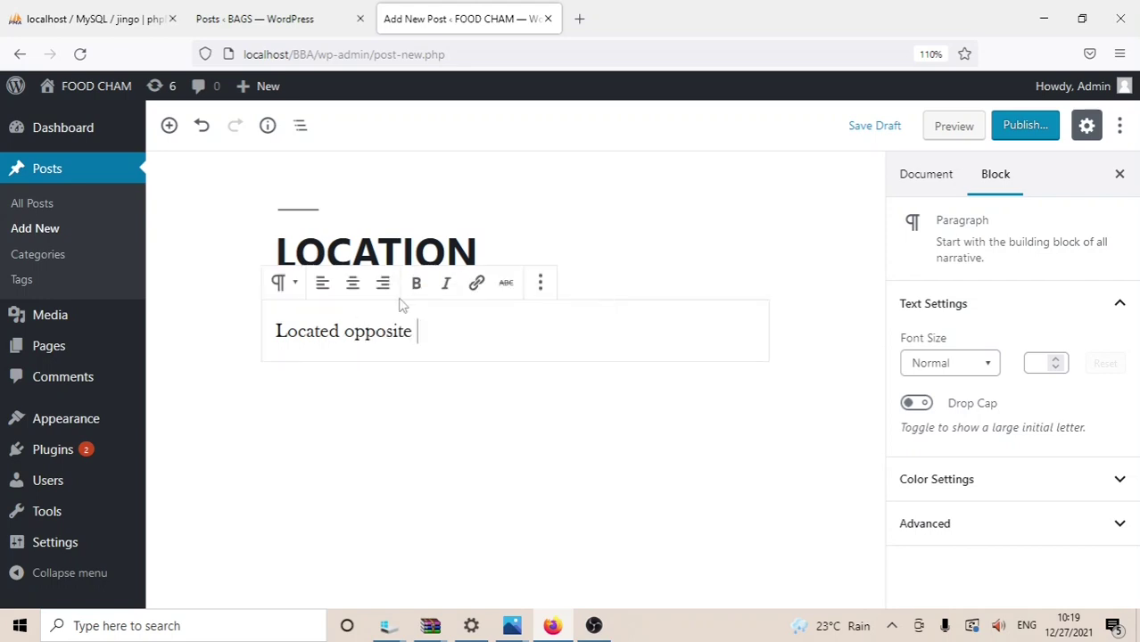
type("b")
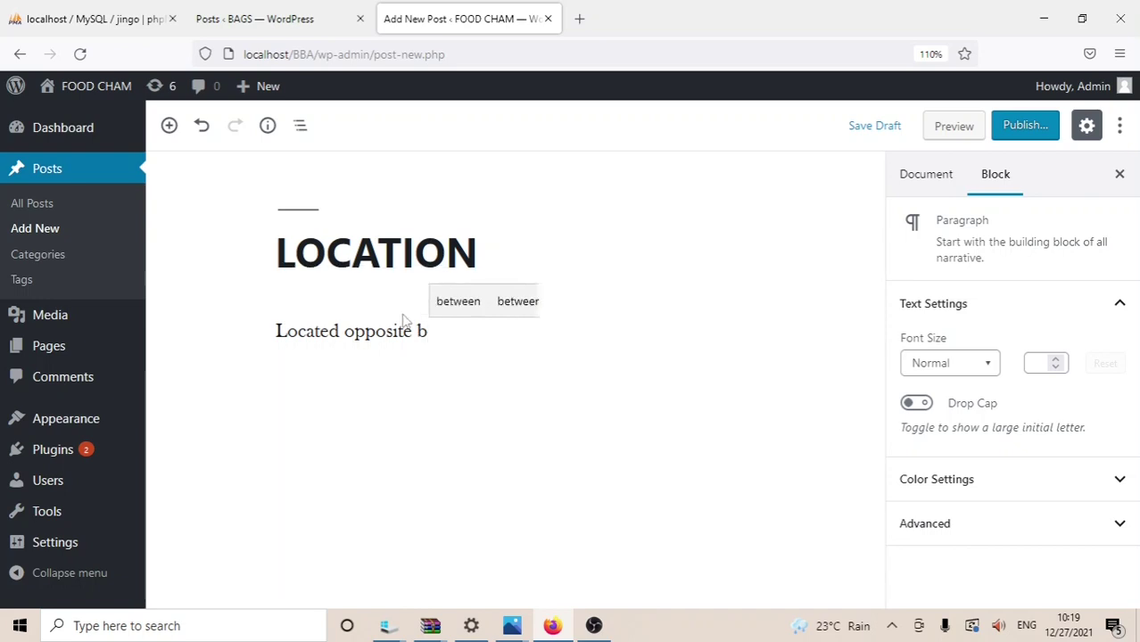
key("BackSpace")
type("B")
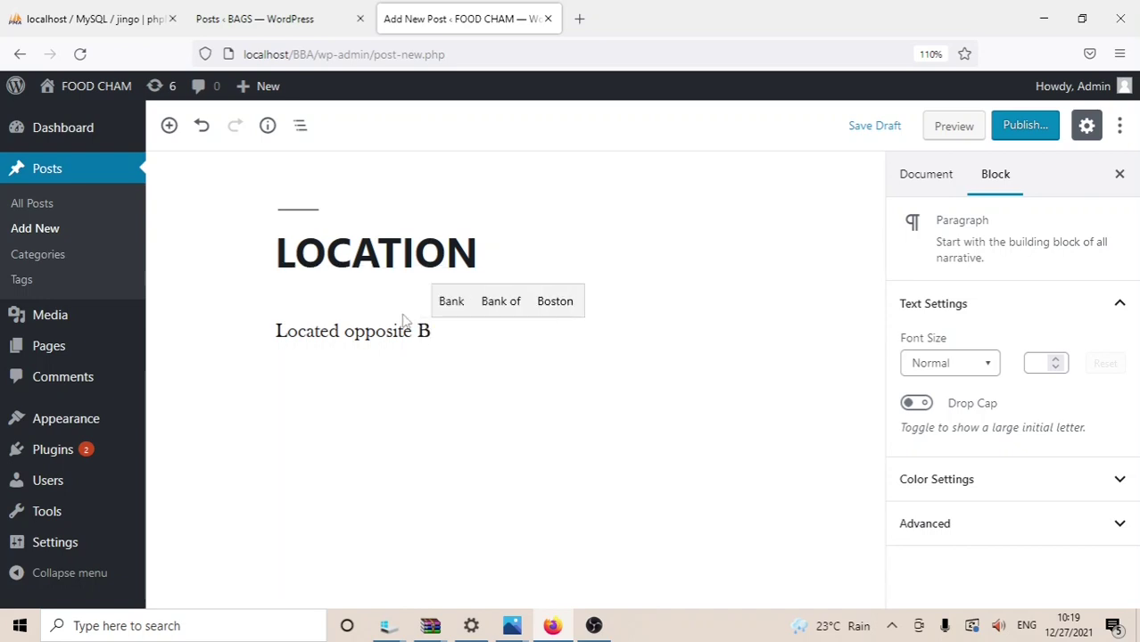
type("a")
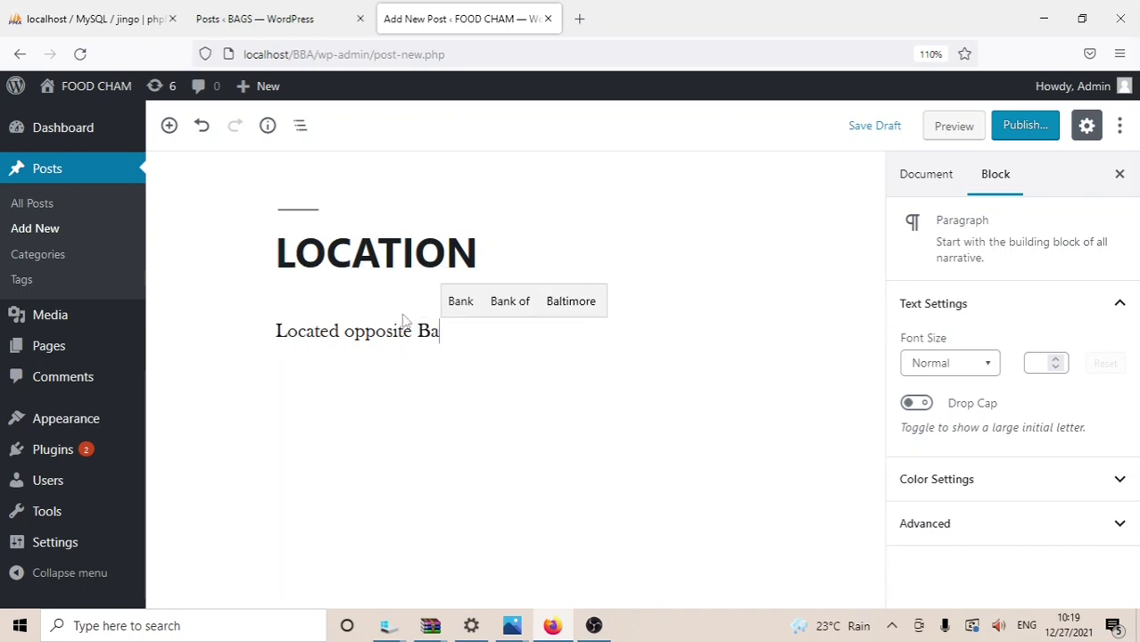
type("nk ")
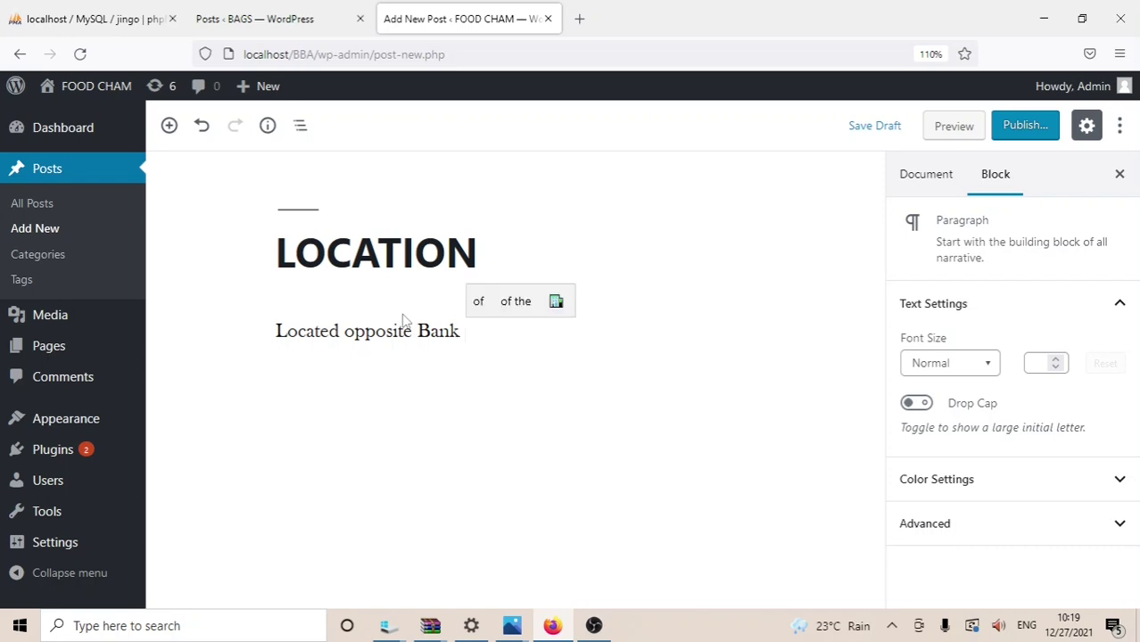
type("of u")
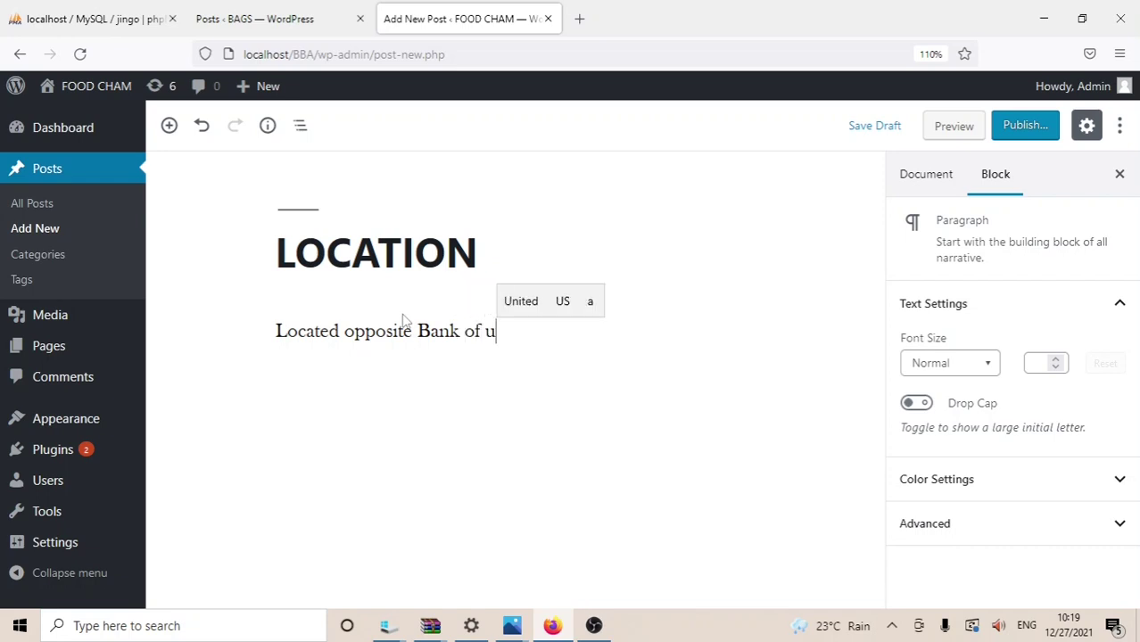
key("BackSpace")
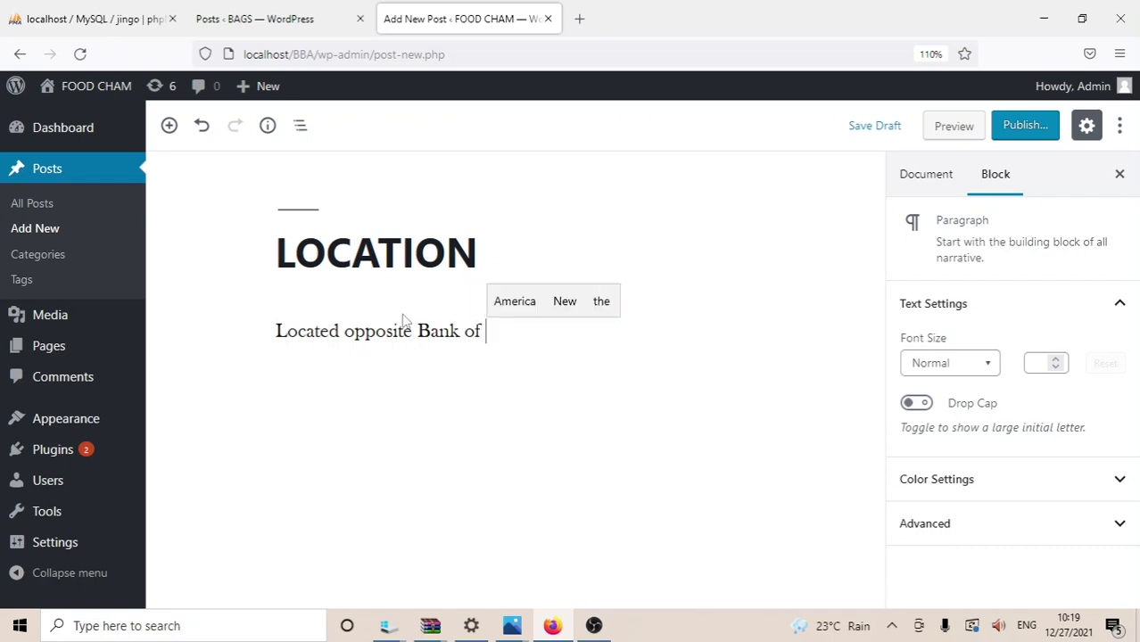
type("Ugan")
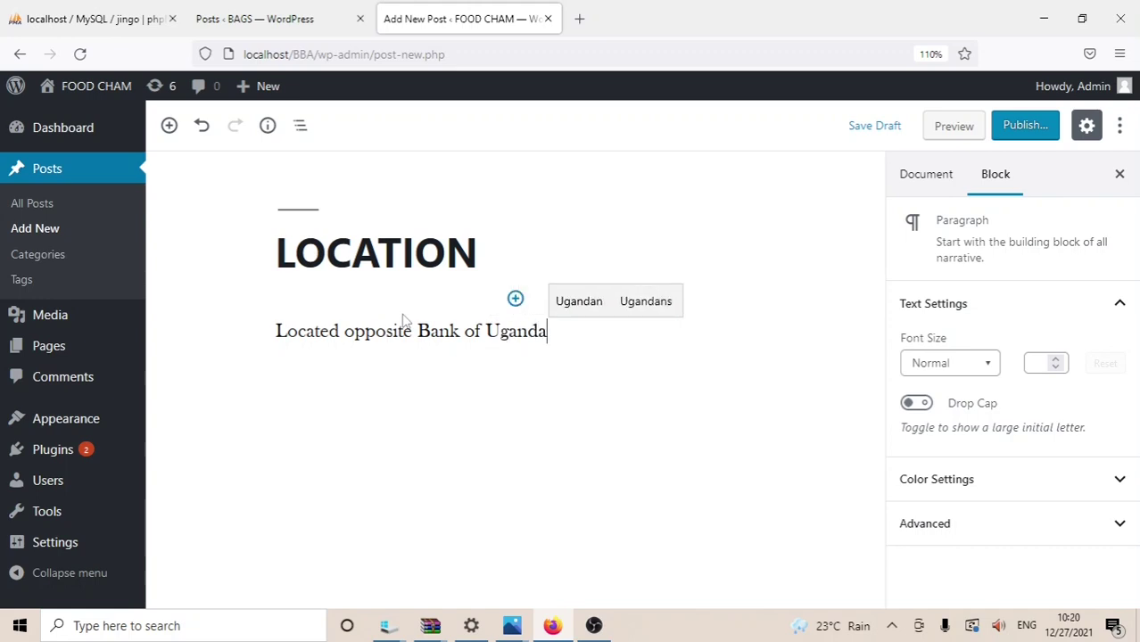
type("da alo")
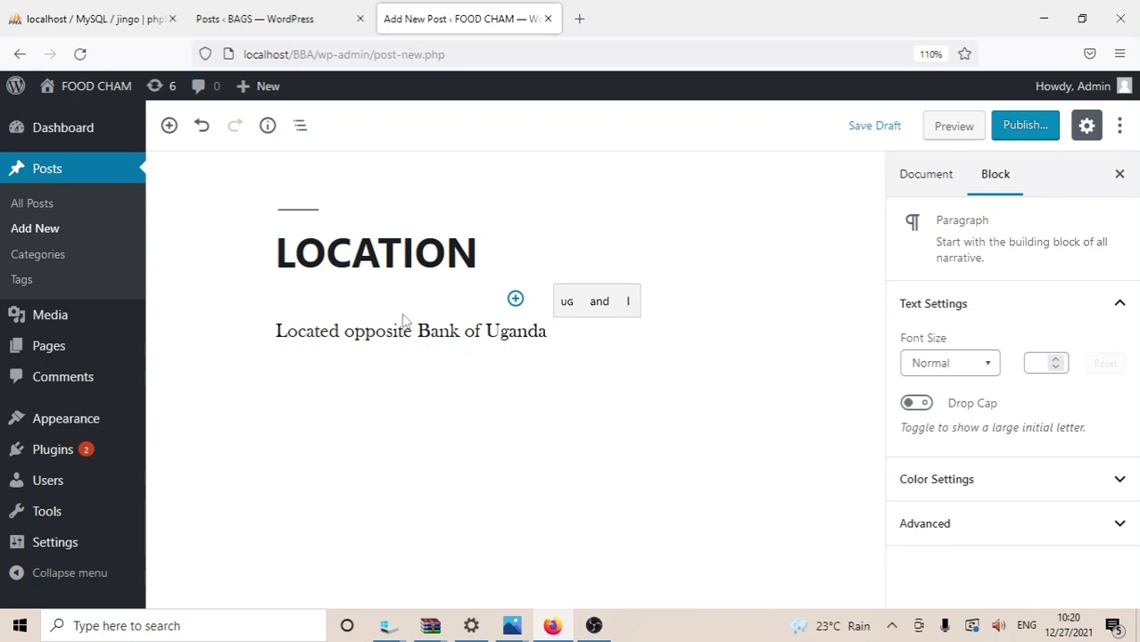
type("ng ")
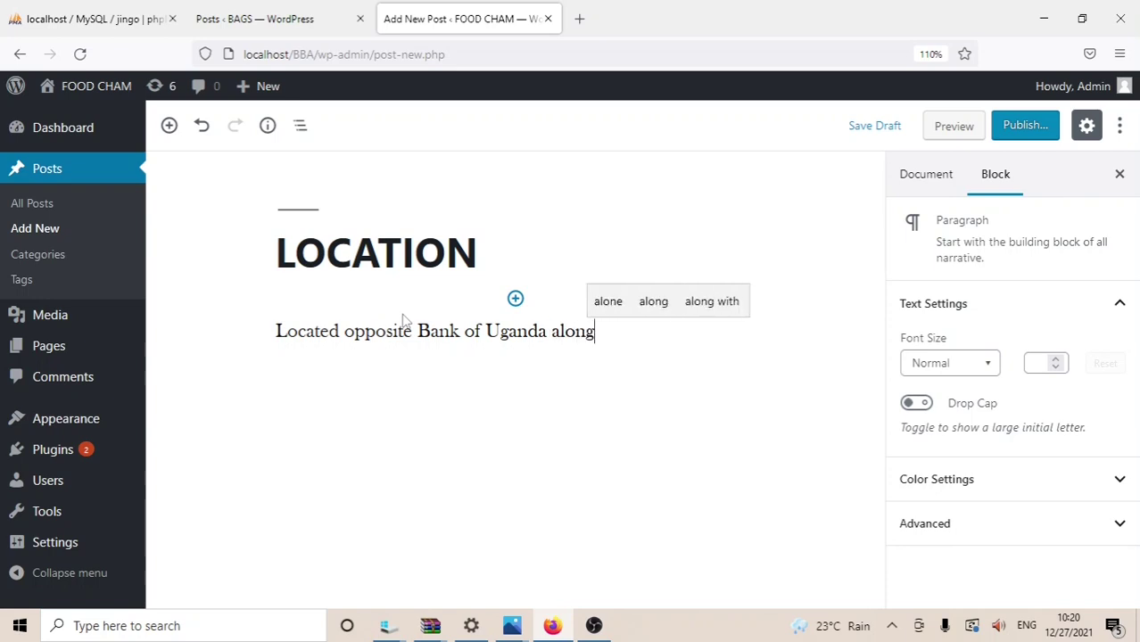
type("KA")
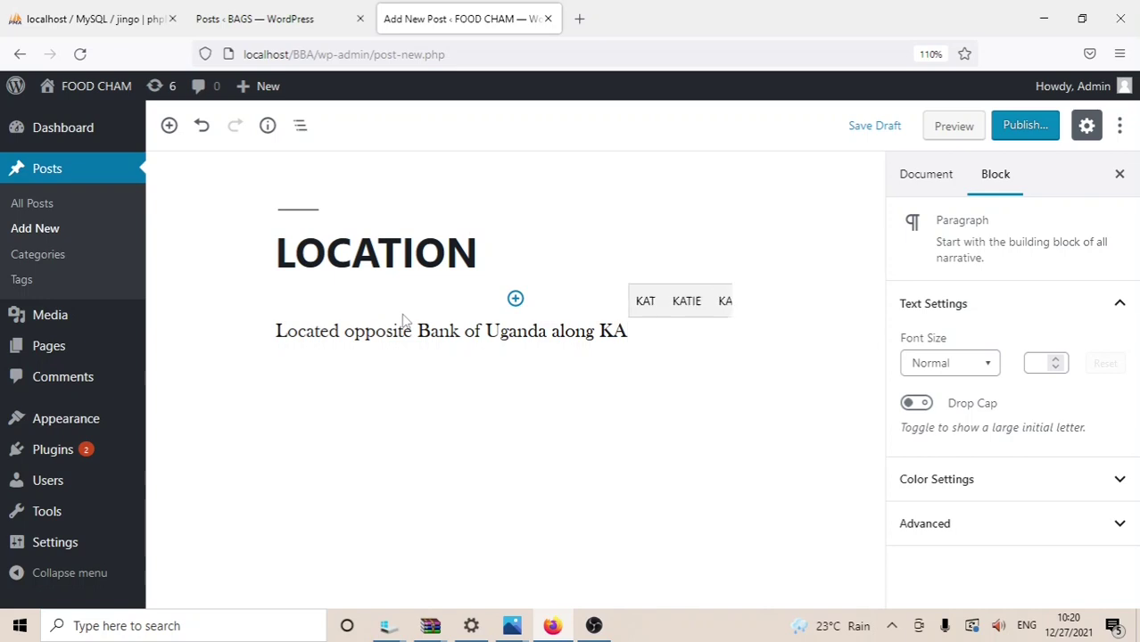
key("BackSpace")
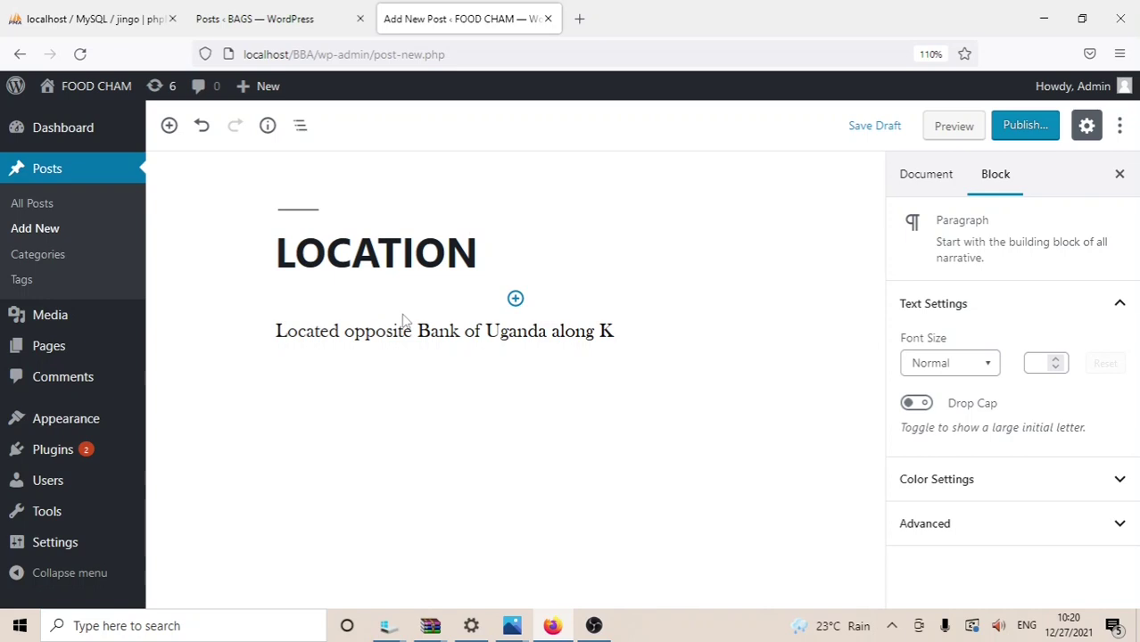
type("a")
type("mpa")
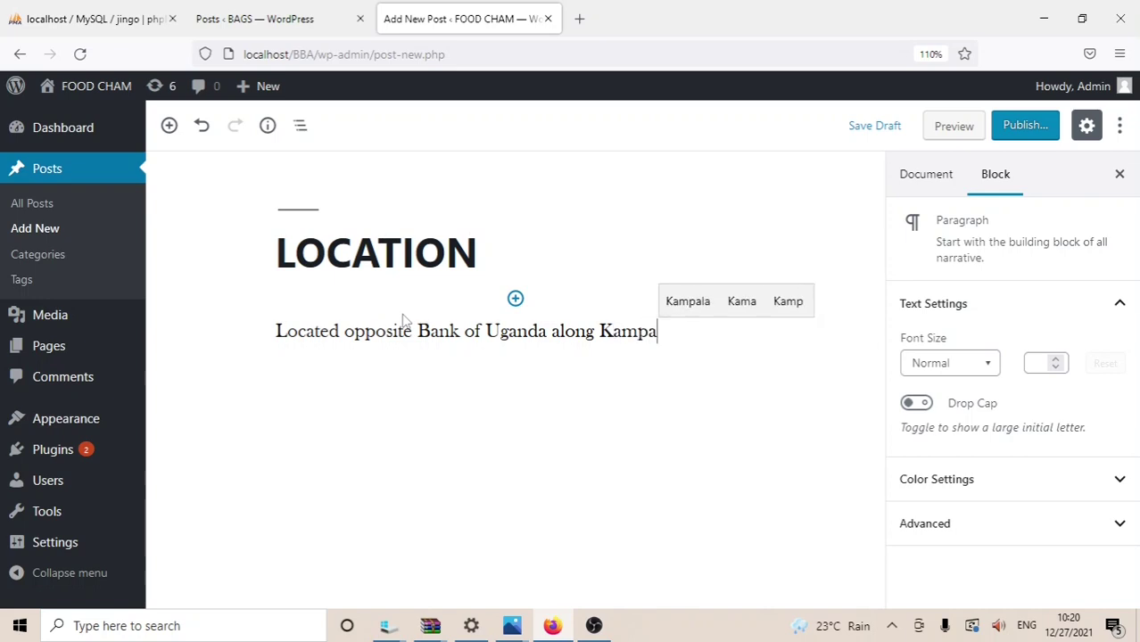
type("la ro")
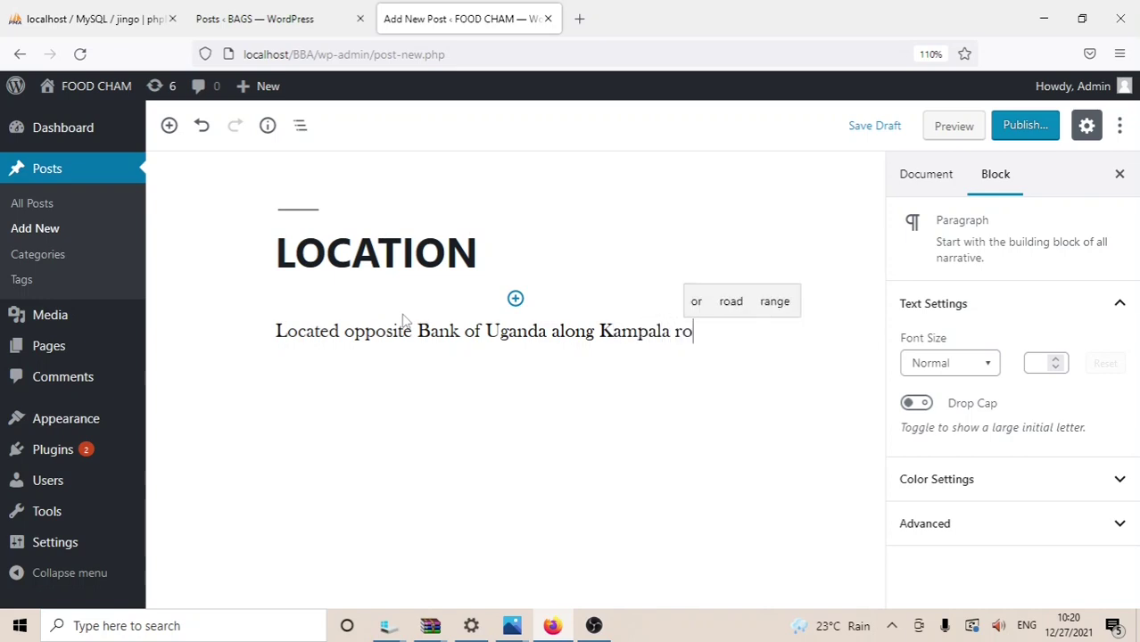
type("ad")
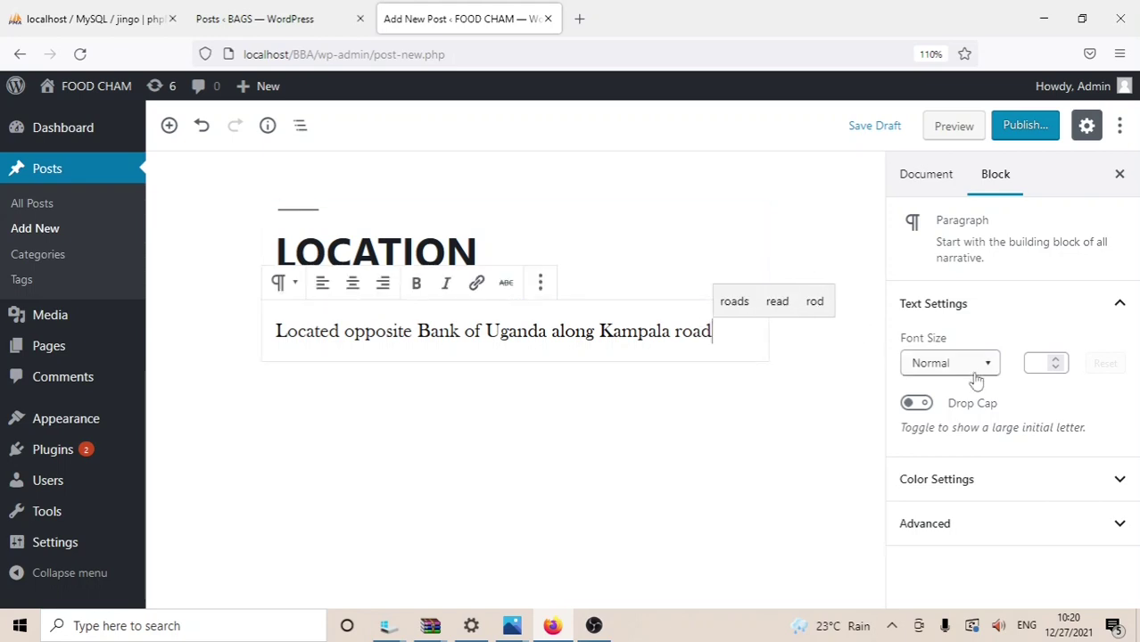
Step: Colour the location paragraph custom green #00a338 and bring up the pre-publish checks
left_click(1119, 489)
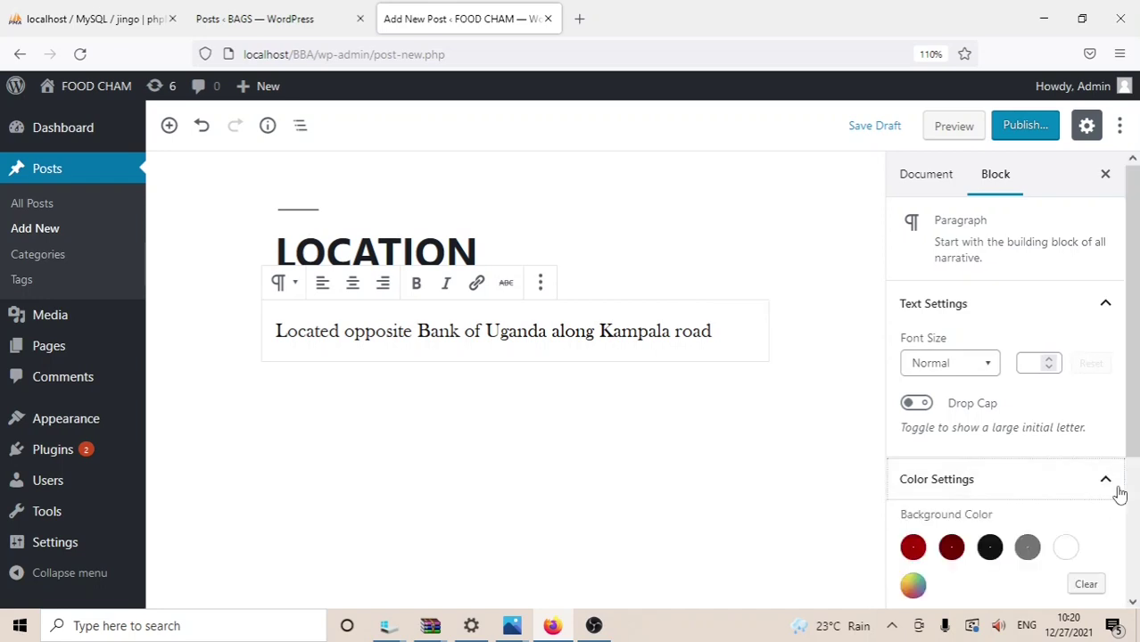
scroll(1133, 483, "down", 1)
scroll(1137, 481, "down", 2)
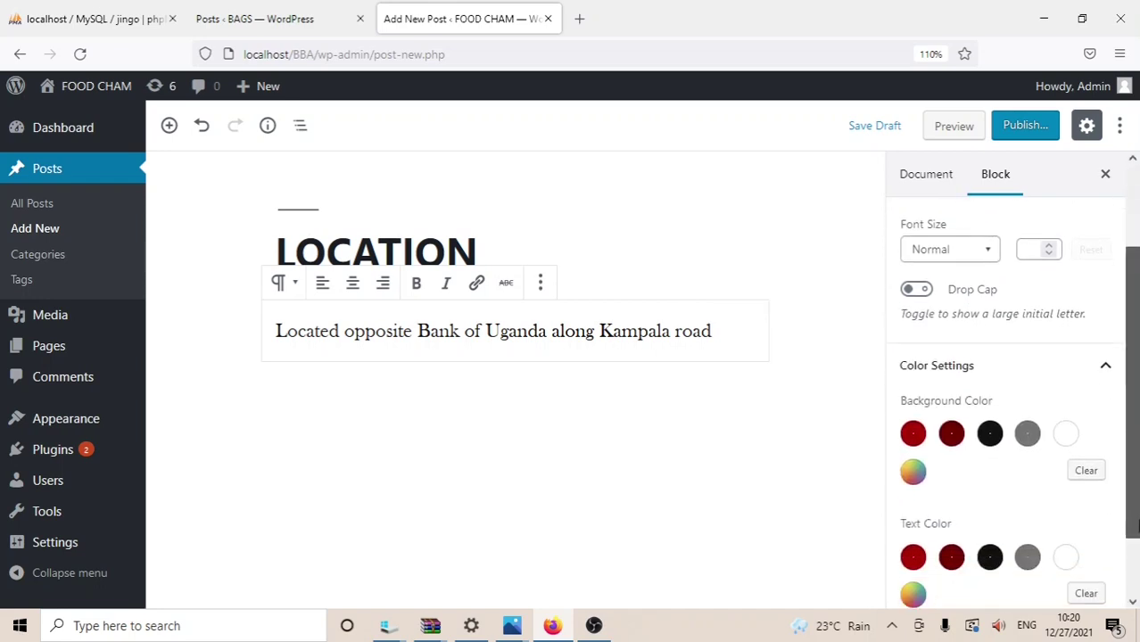
scroll(1131, 587, "down", 2)
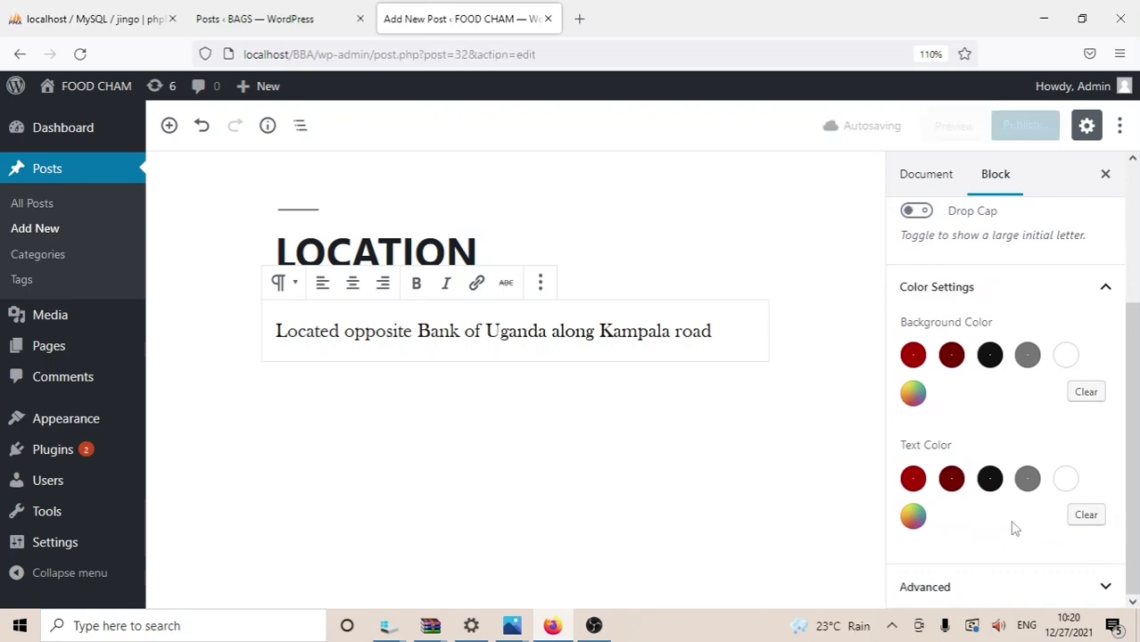
left_click(914, 524)
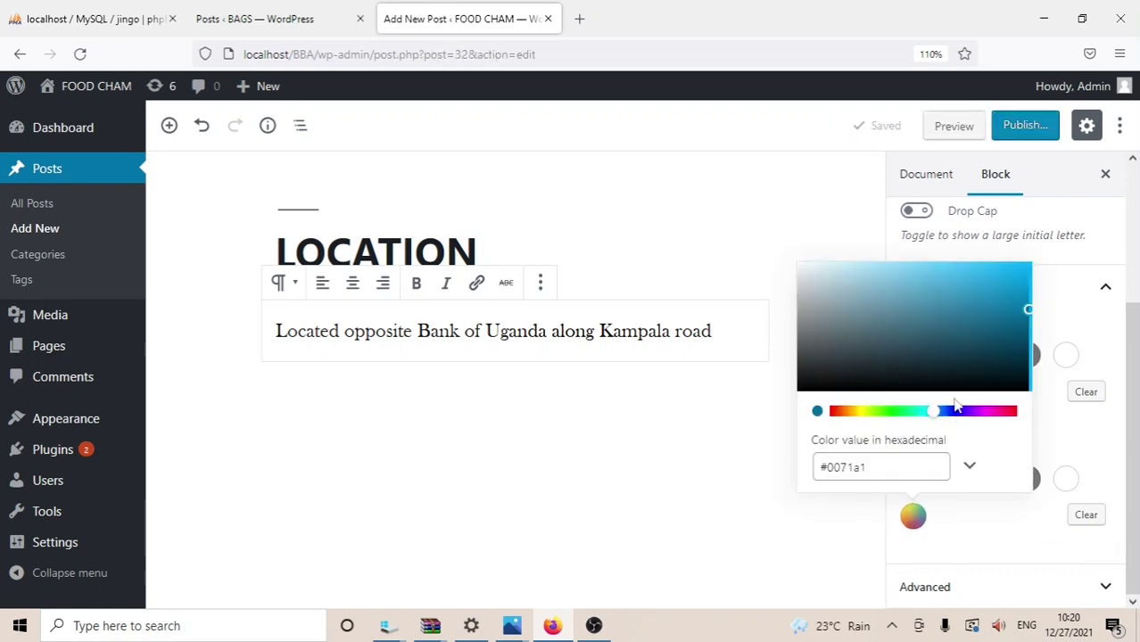
left_click_drag(937, 414, 905, 420)
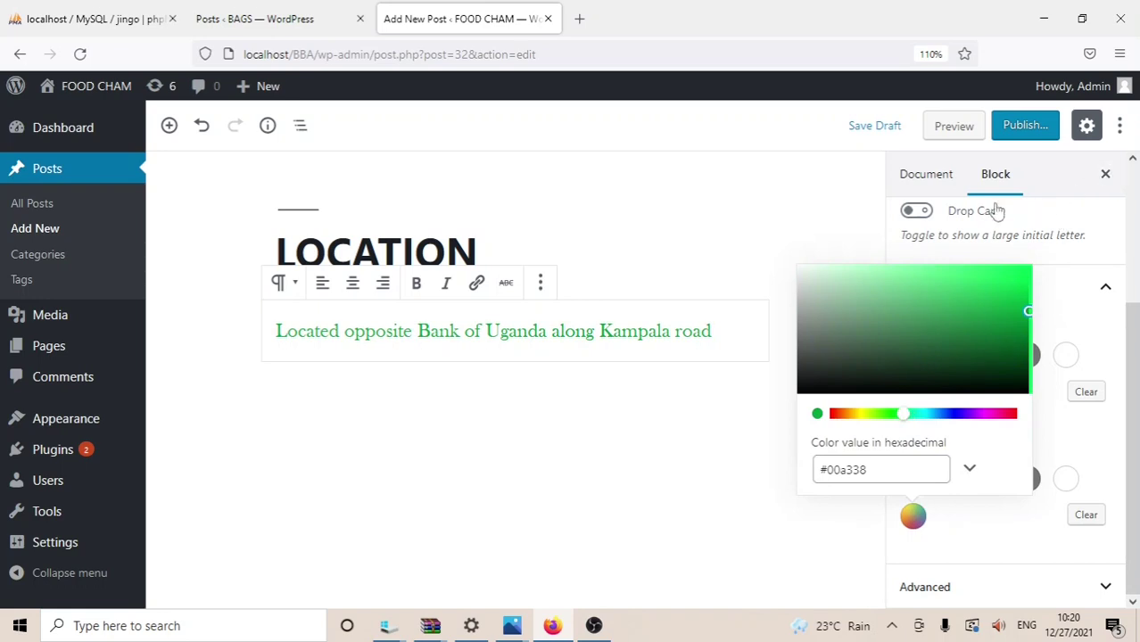
left_click(1028, 125)
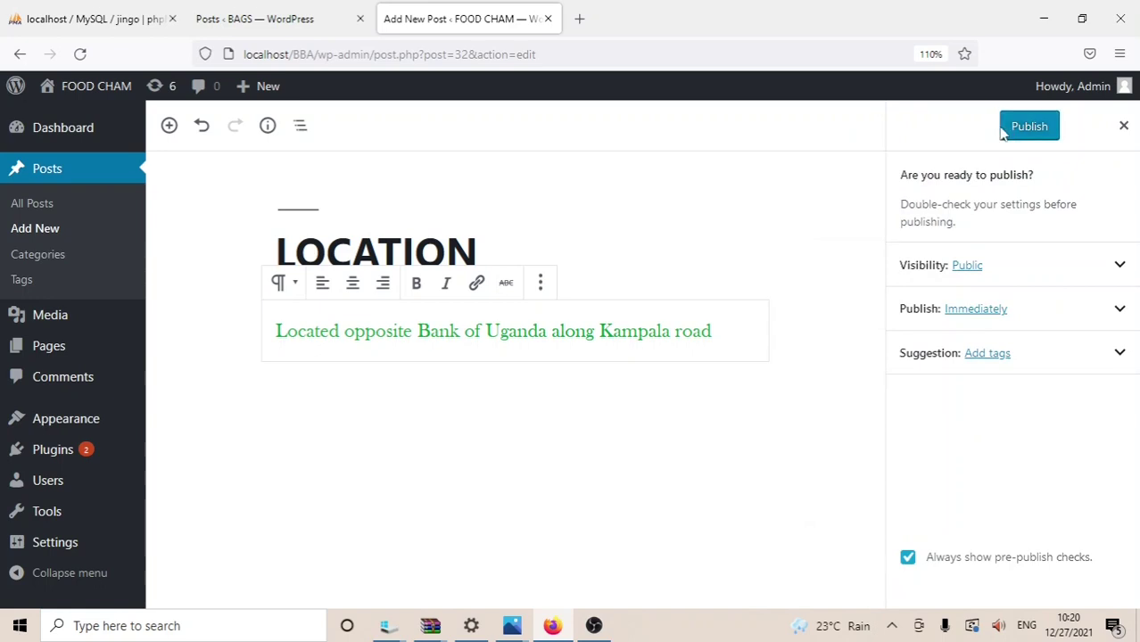
Step: Retitle the post FIND US and add a new paragraph below the green location text
left_click(1002, 130)
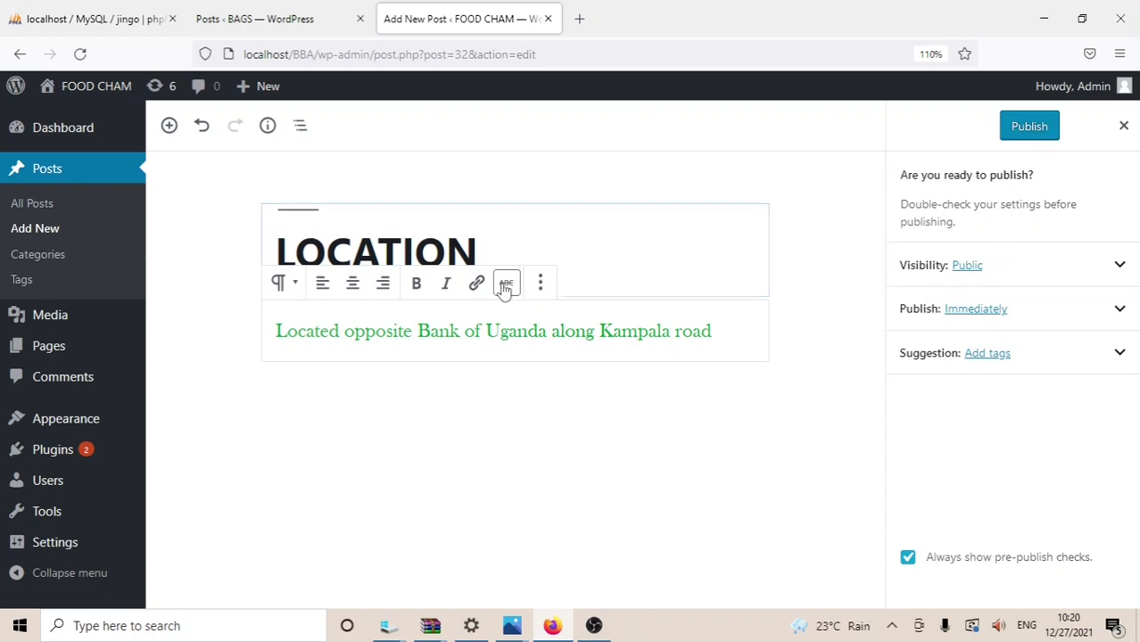
left_click(528, 240)
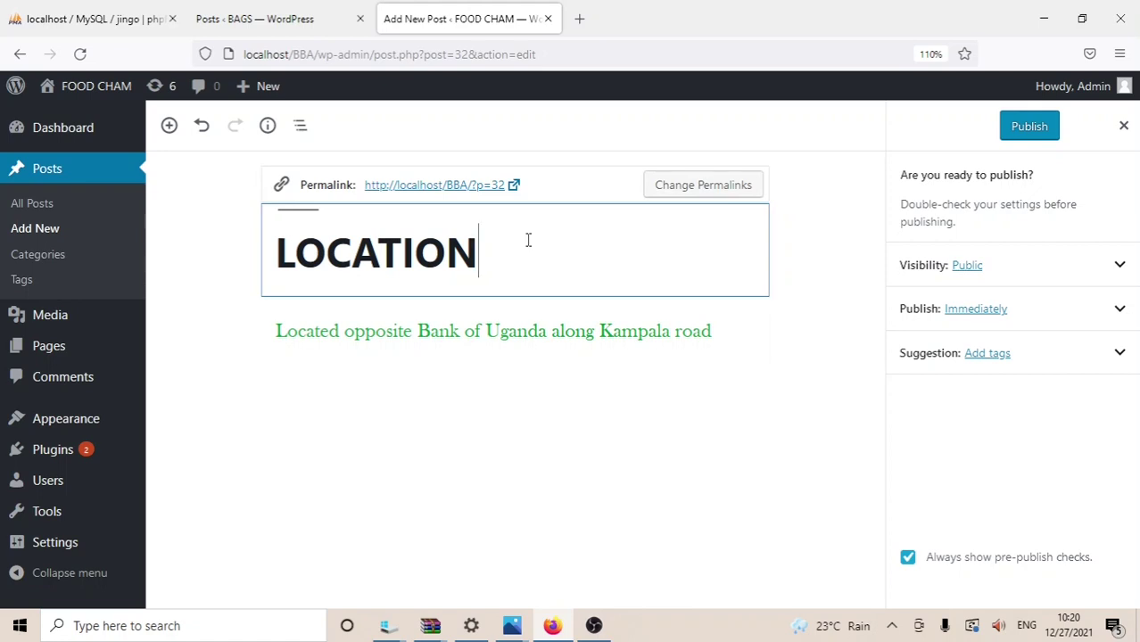
key("BackSpace")
key("BackSpace")
key("BackSpace")
key("BackSpace")
key("BackSpace")
key("BackSpace")
key("BackSpace")
key("BackSpace")
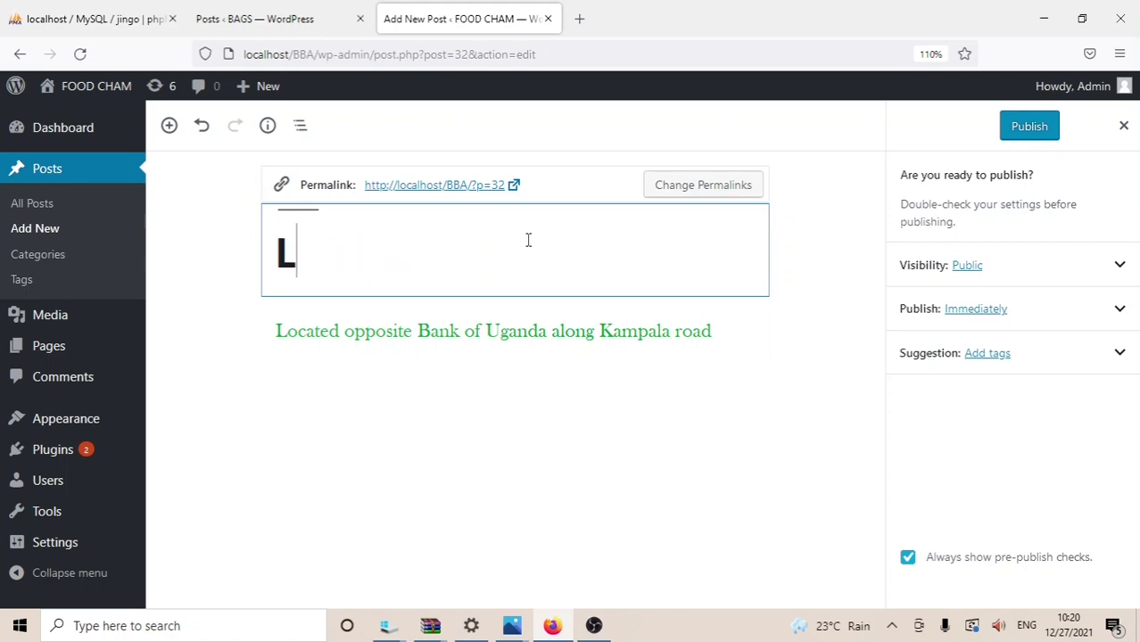
type("F")
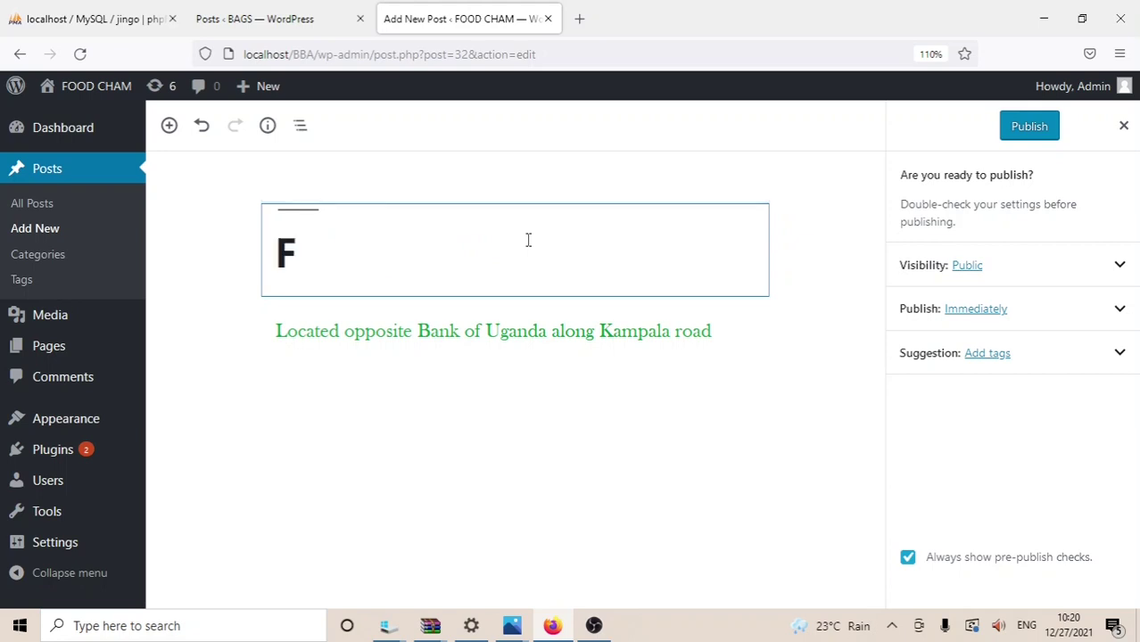
type("IND US")
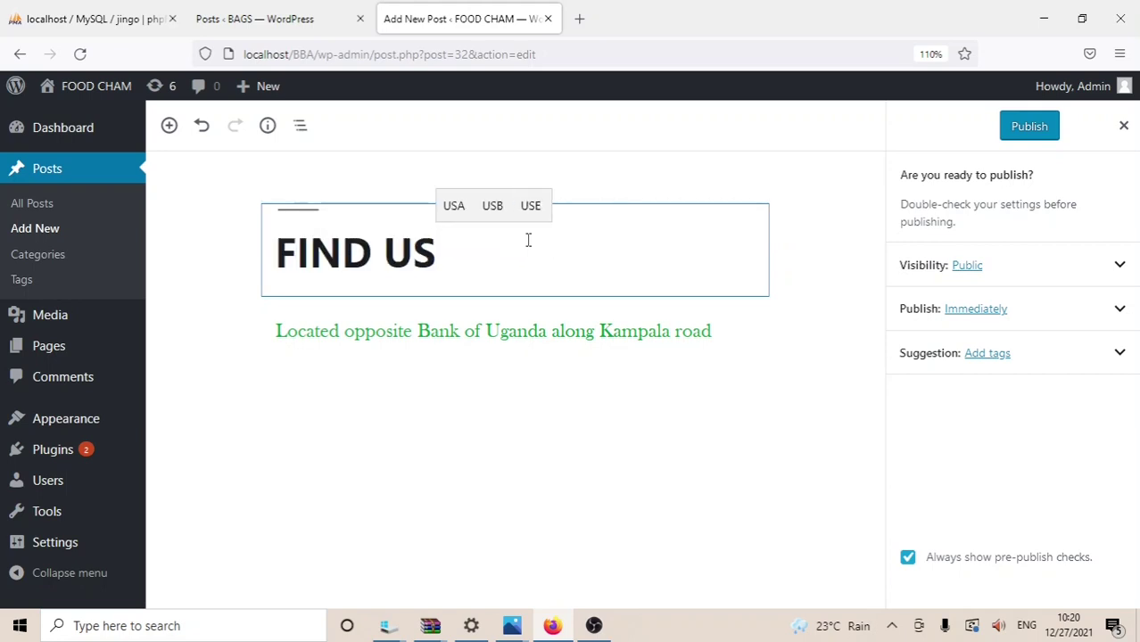
left_click(735, 325)
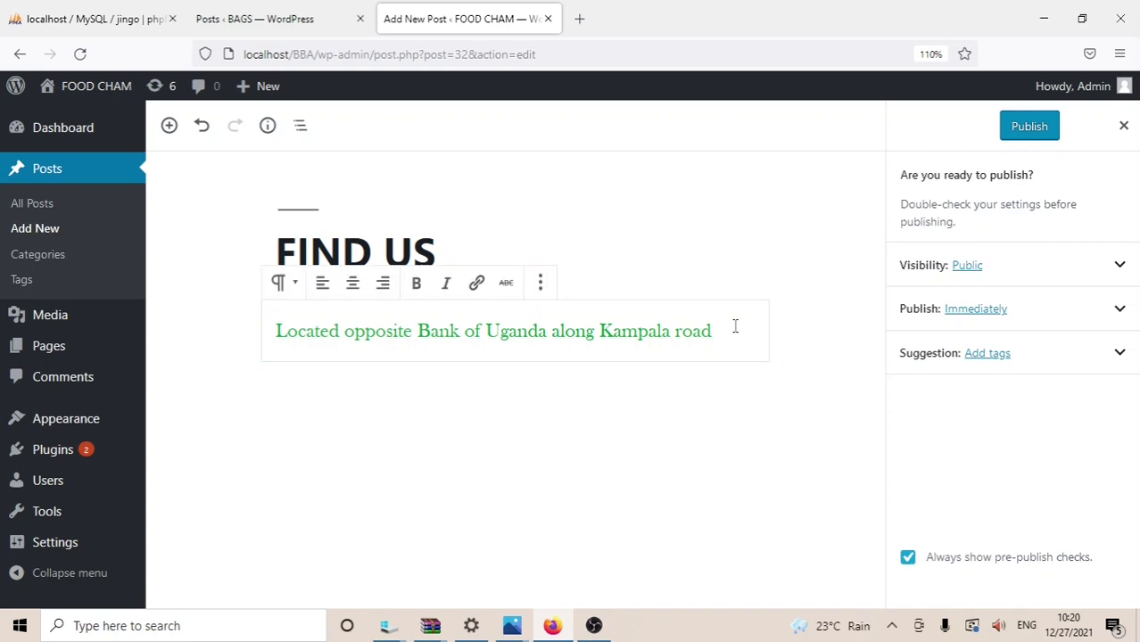
key("Return")
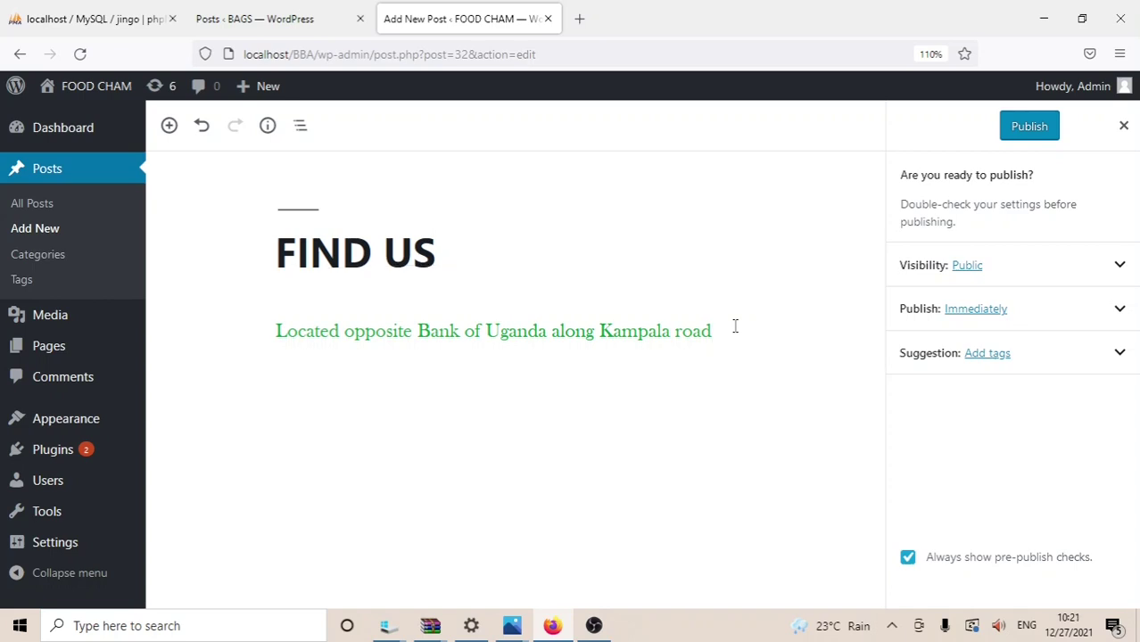
Step: Add the restaurant's email address as a second green line, without the GMAIL: label
key("BackSpace")
type("GM")
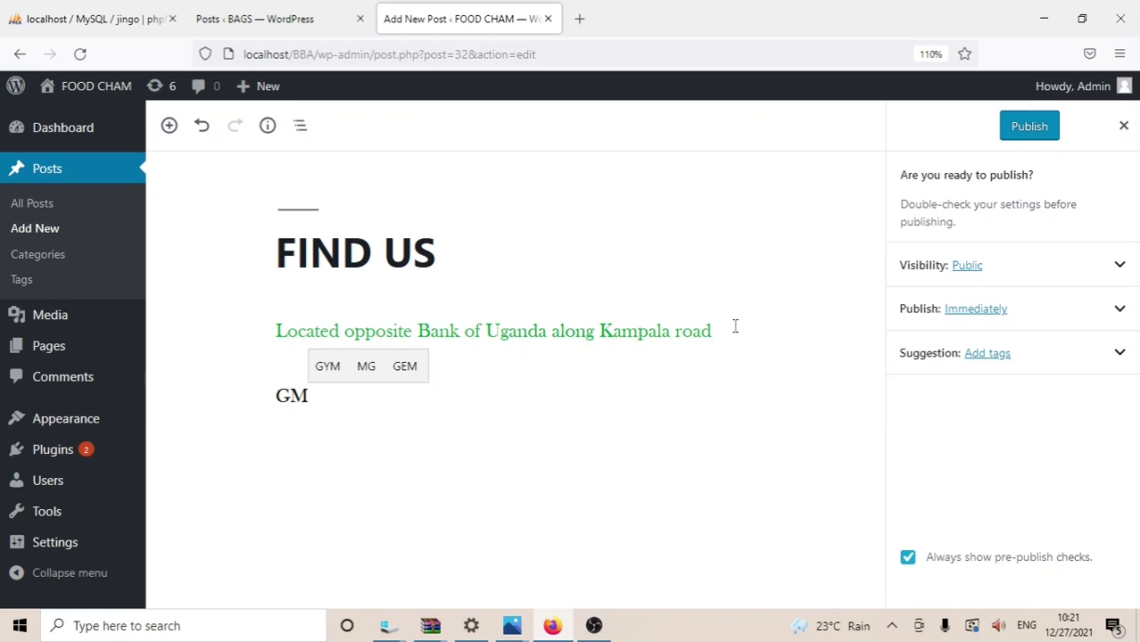
type("AIL")
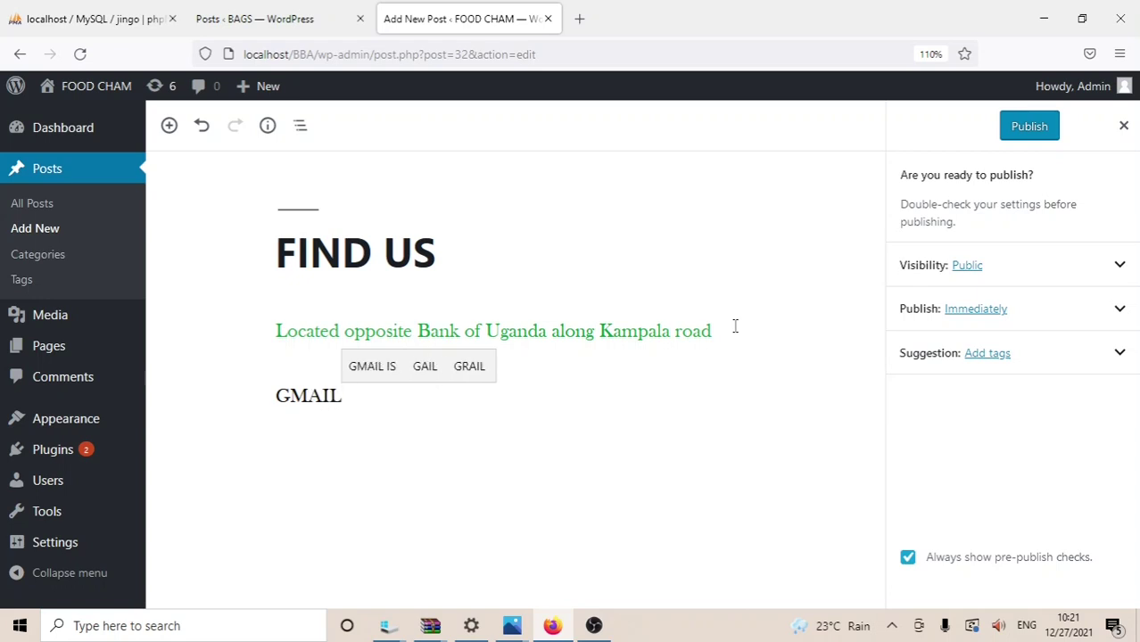
type(":")
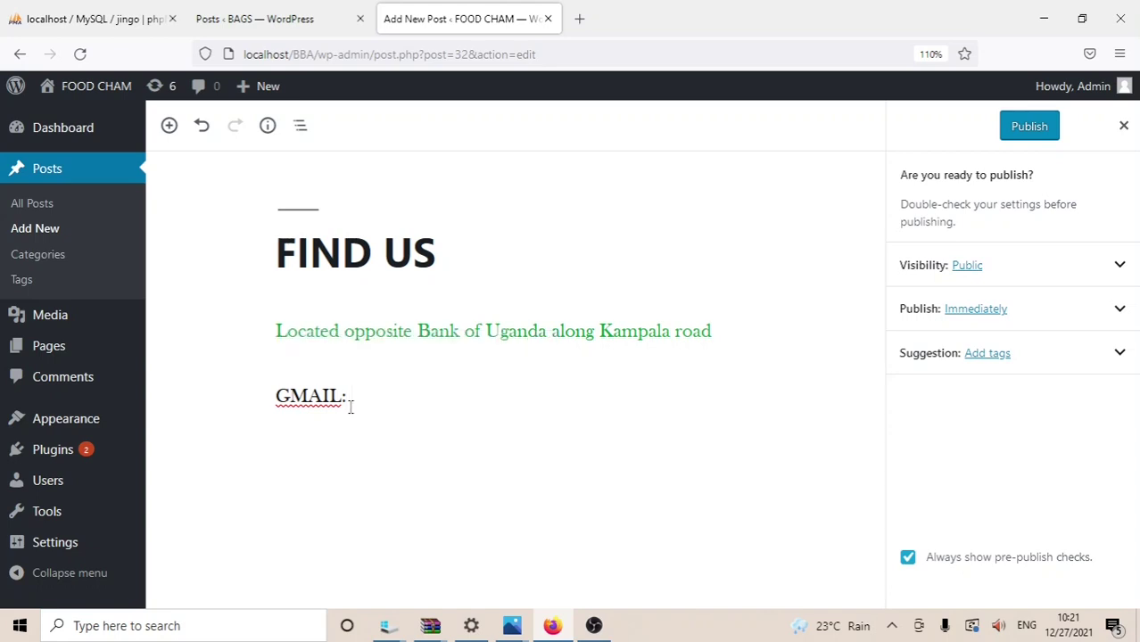
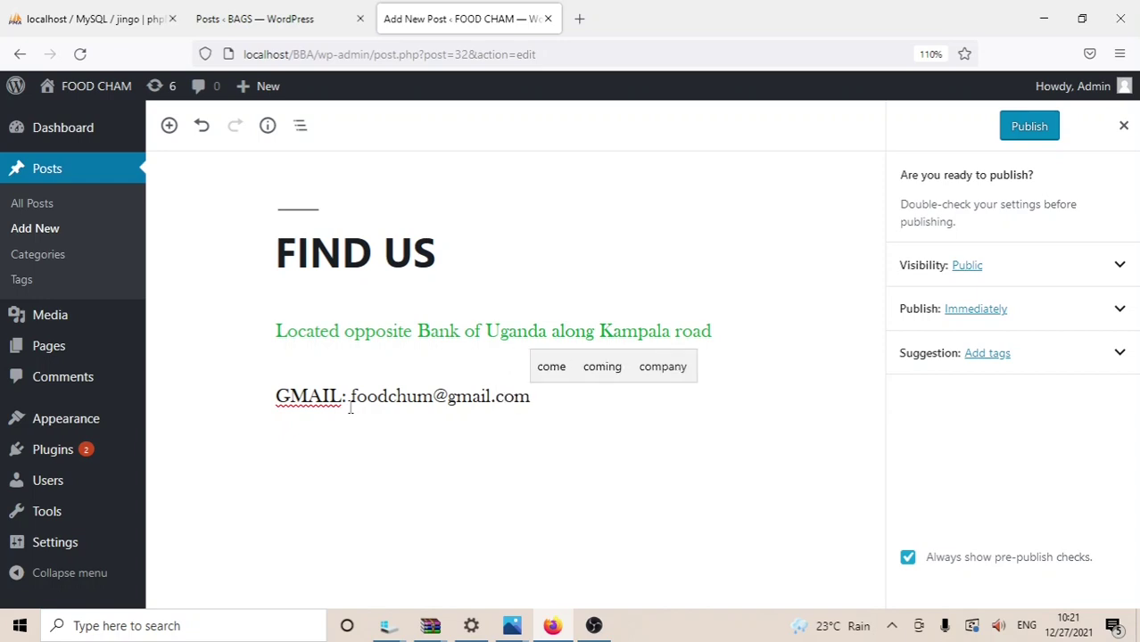
left_click(346, 398)
key("BackSpace")
key("BackSpace")
key("BackSpace")
key("BackSpace")
key("BackSpace")
key("BackSpace")
key("BackSpace")
key("BackSpace")
key("BackSpace")
key("BackSpace")
key("BackSpace")
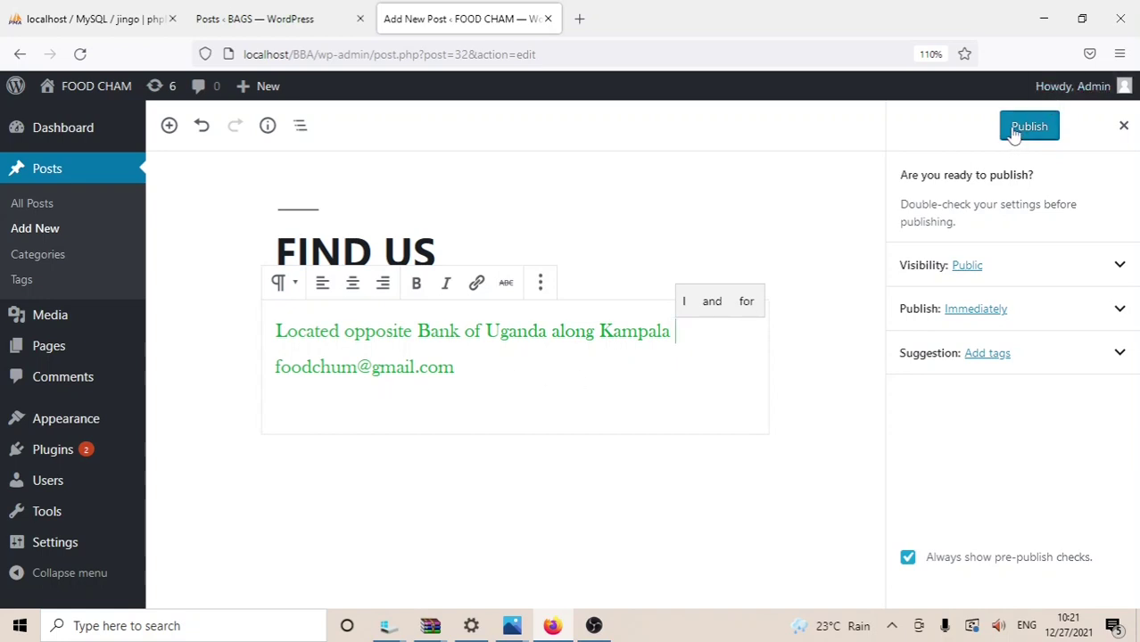
key("BackSpace")
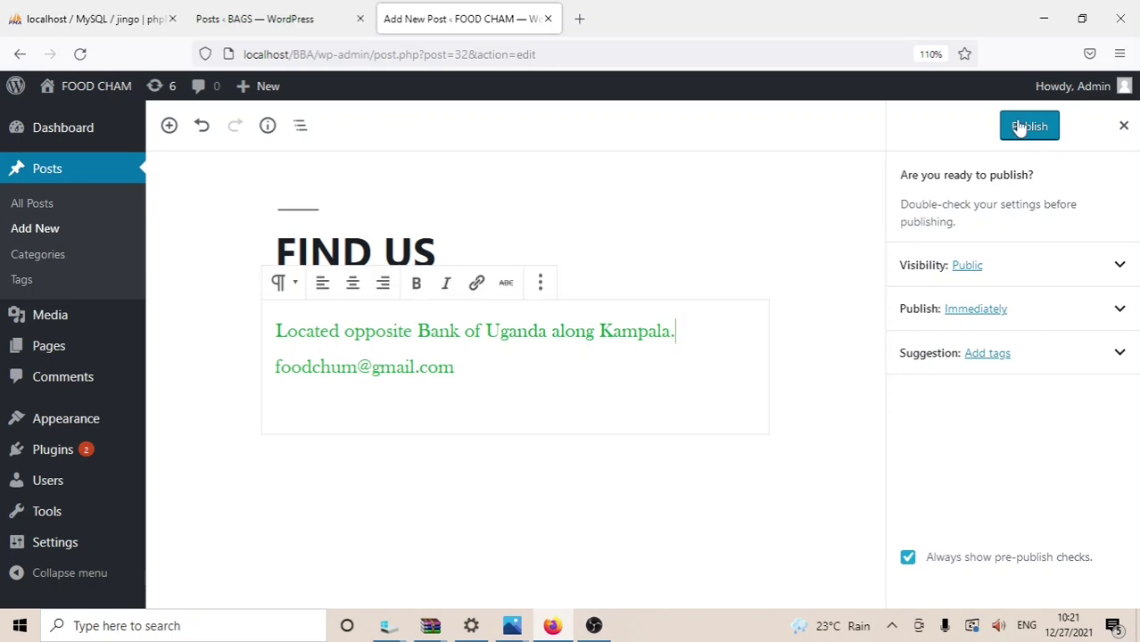
Step: Publish the FIND US post and view it on the live site
left_click(1017, 129)
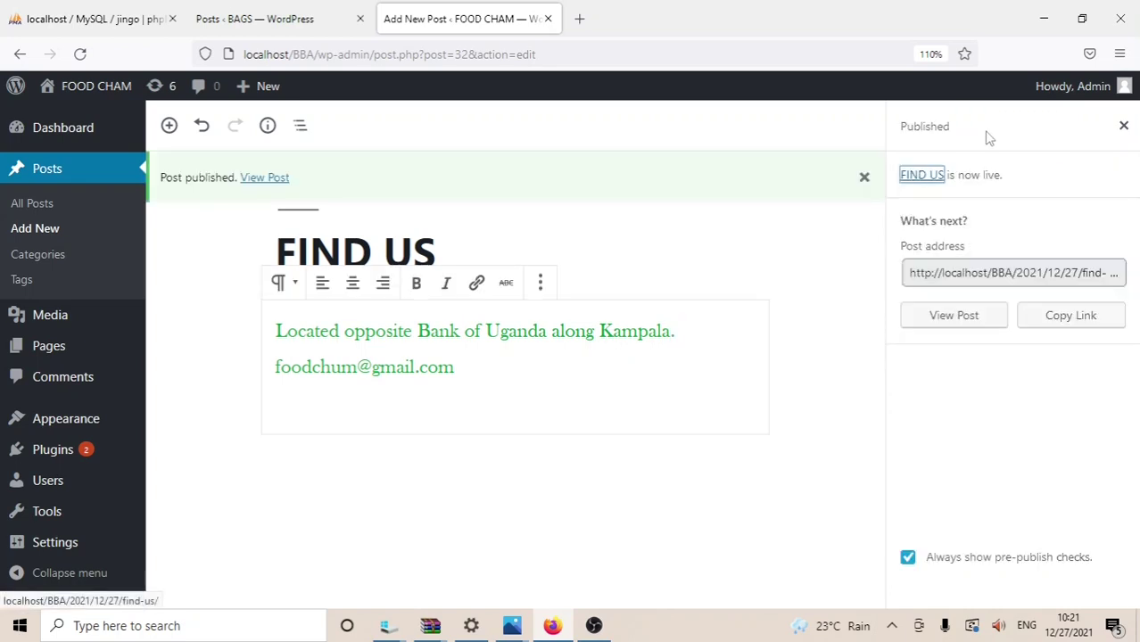
left_click(270, 180)
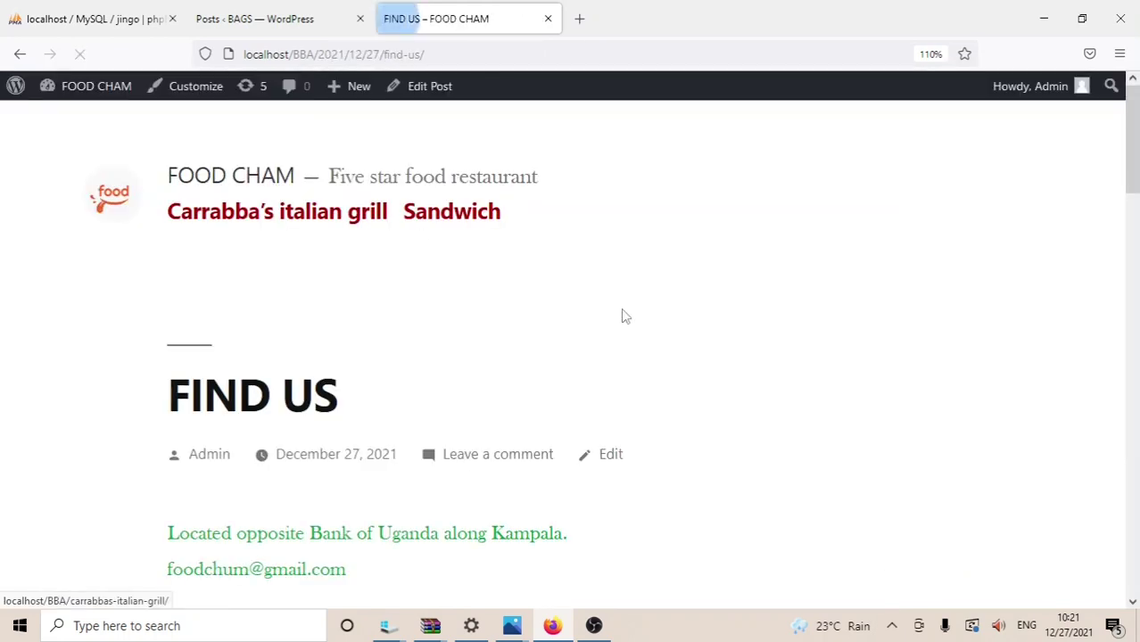
left_click_drag(1135, 159, 1136, 143)
Step: Go to the Dashboard, check the FOOD CHAM front page, then return to the Dashboard
mouse_move(125, 96)
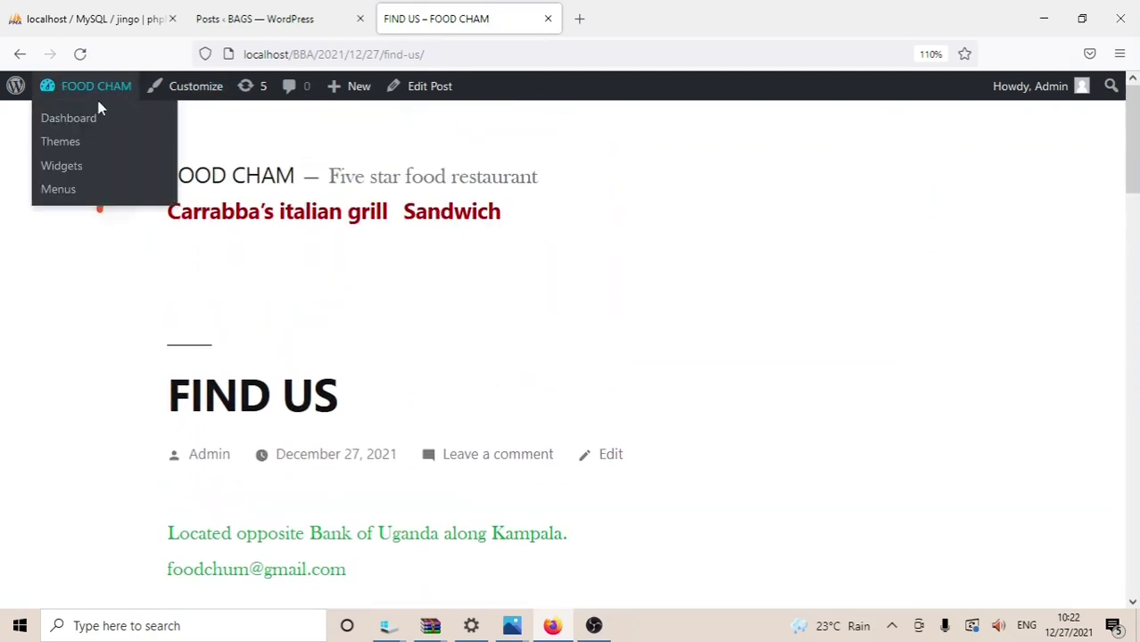
left_click(86, 118)
mouse_move(89, 90)
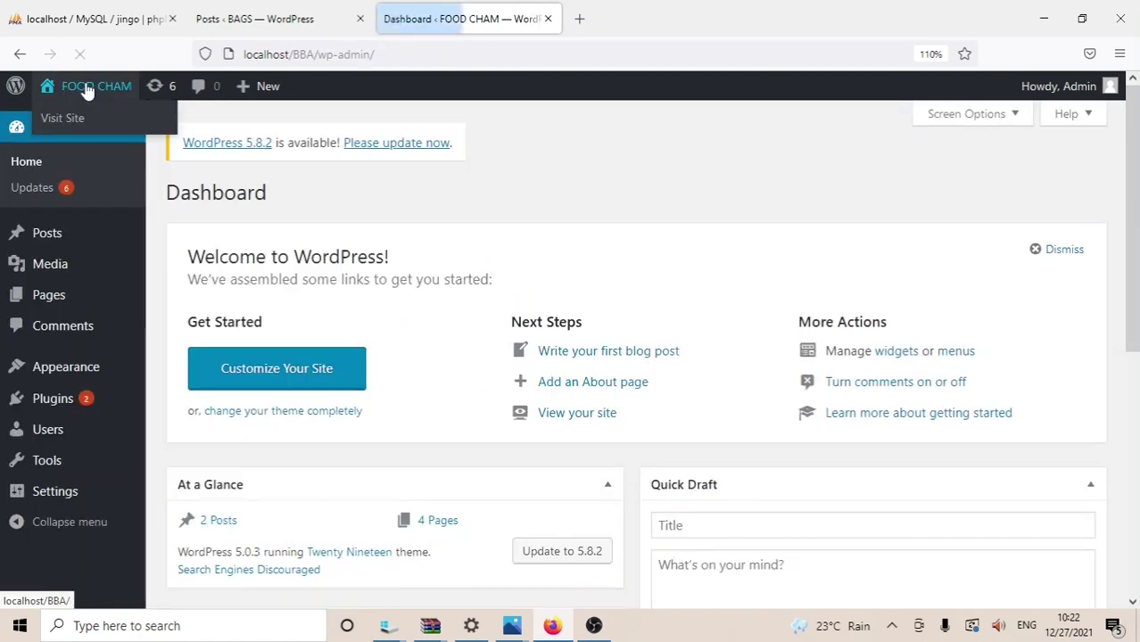
left_click(90, 118)
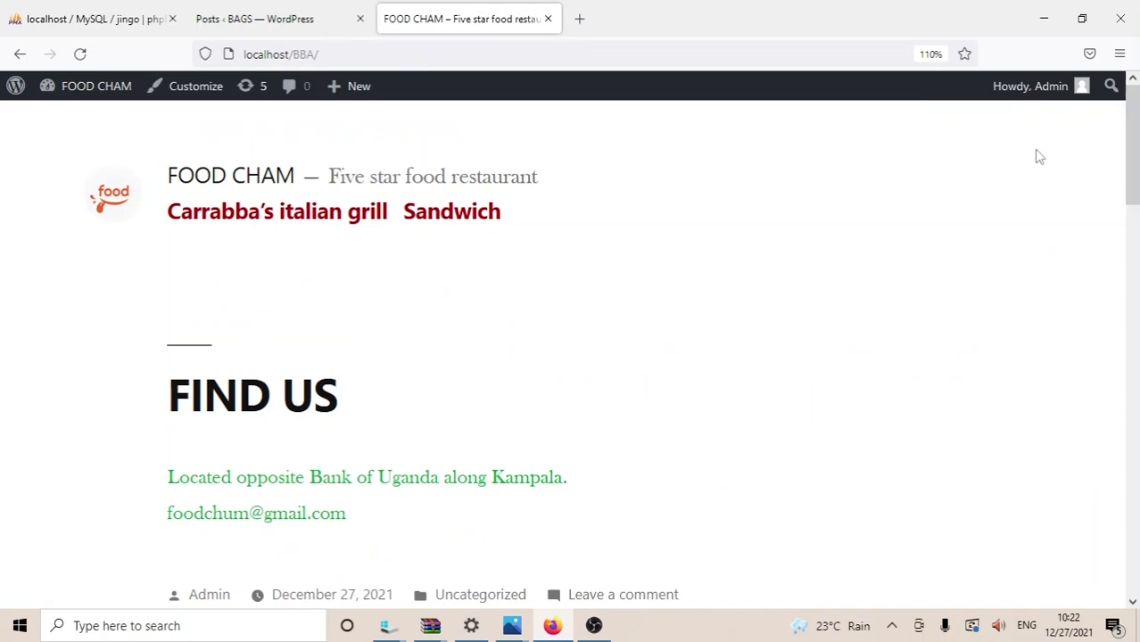
mouse_move(111, 85)
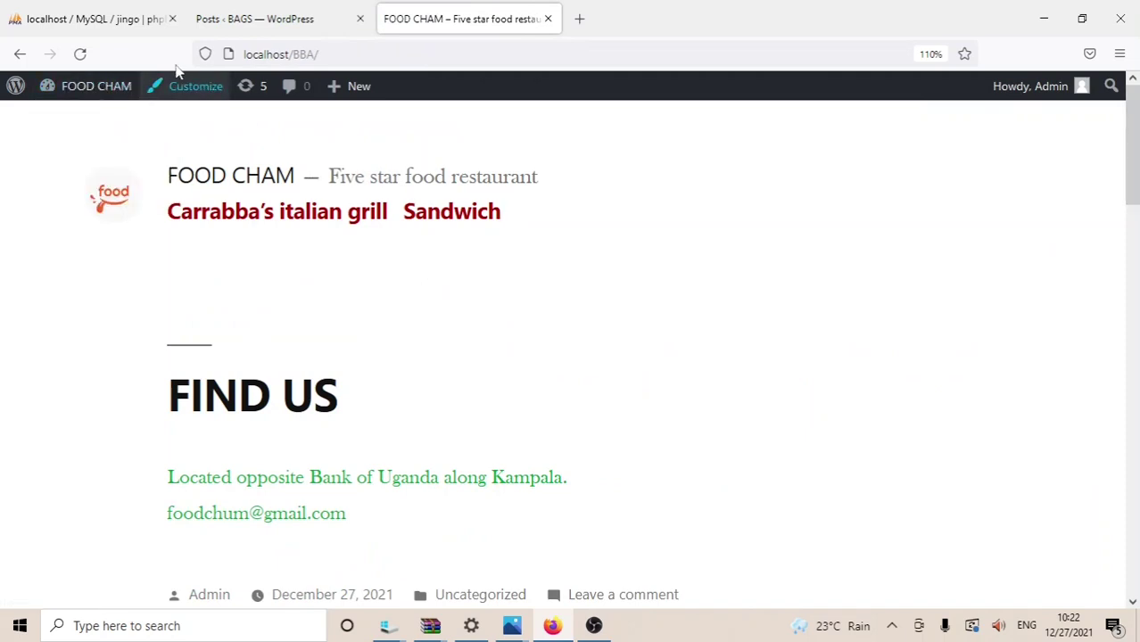
left_click_drag(1135, 153, 1134, 134)
mouse_move(89, 85)
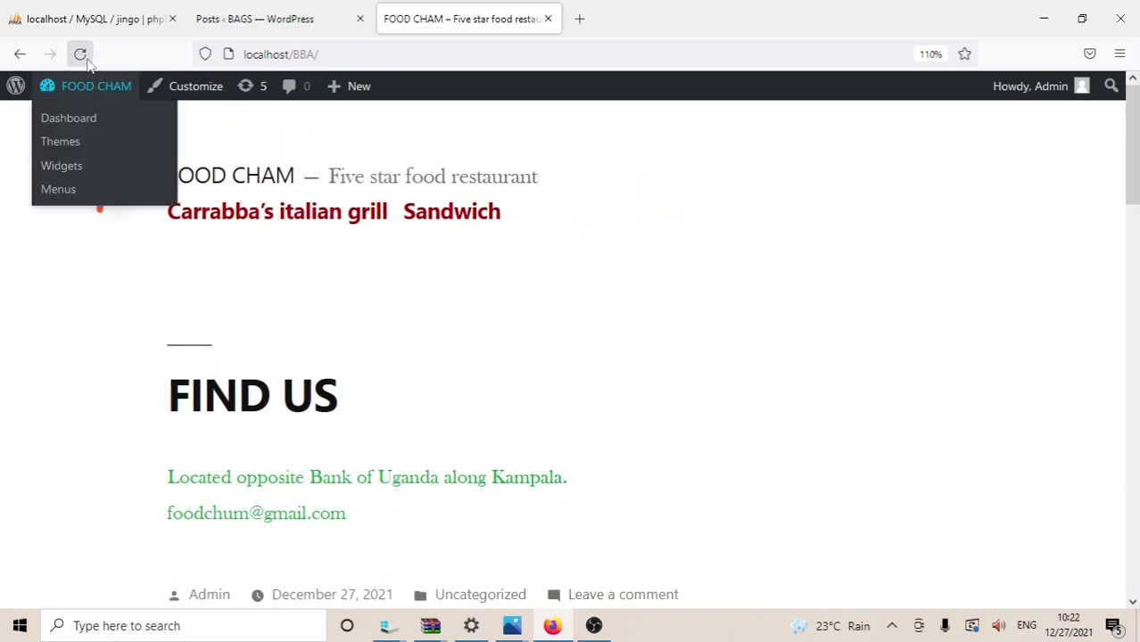
left_click(69, 119)
Step: List all posts and inspect the Bulk Actions, category and date filter dropdowns
mouse_move(67, 234)
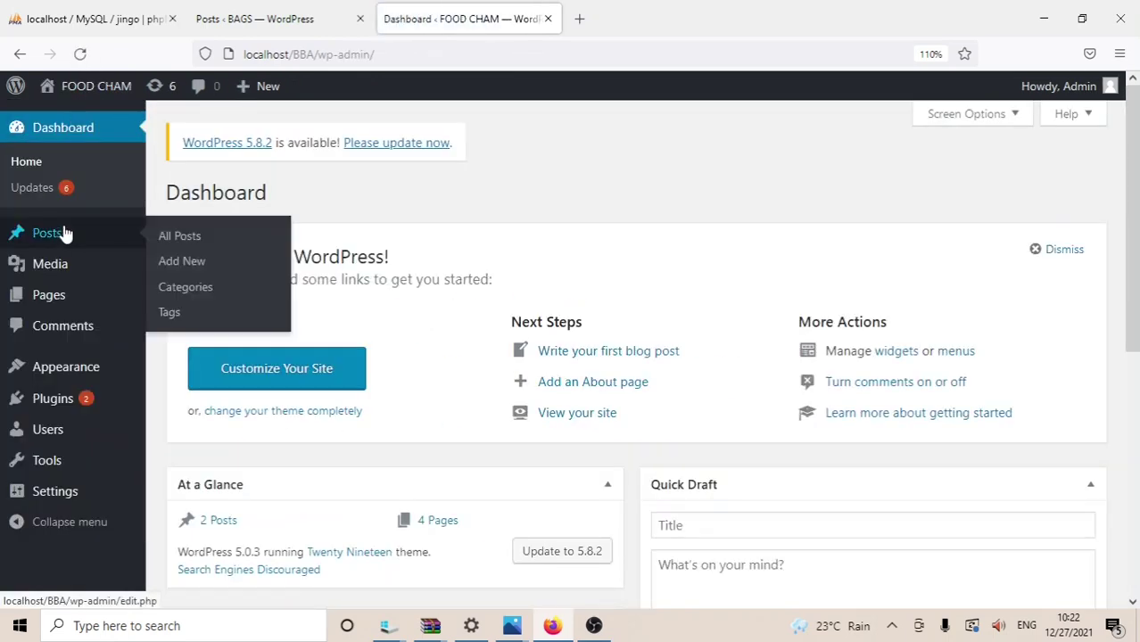
left_click(176, 239)
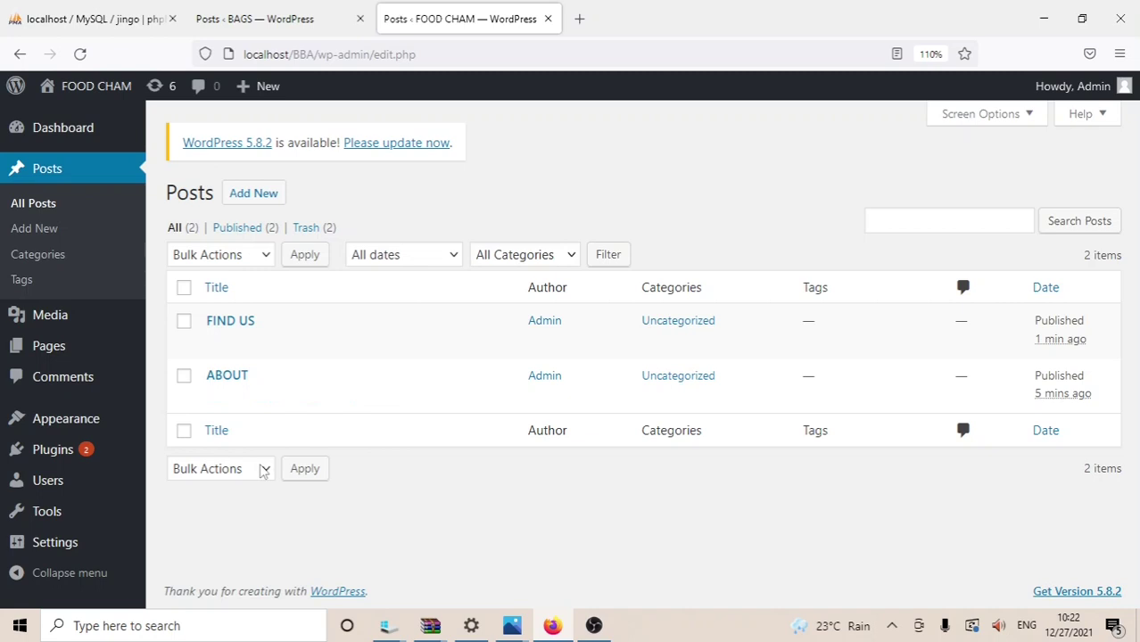
left_click(264, 472)
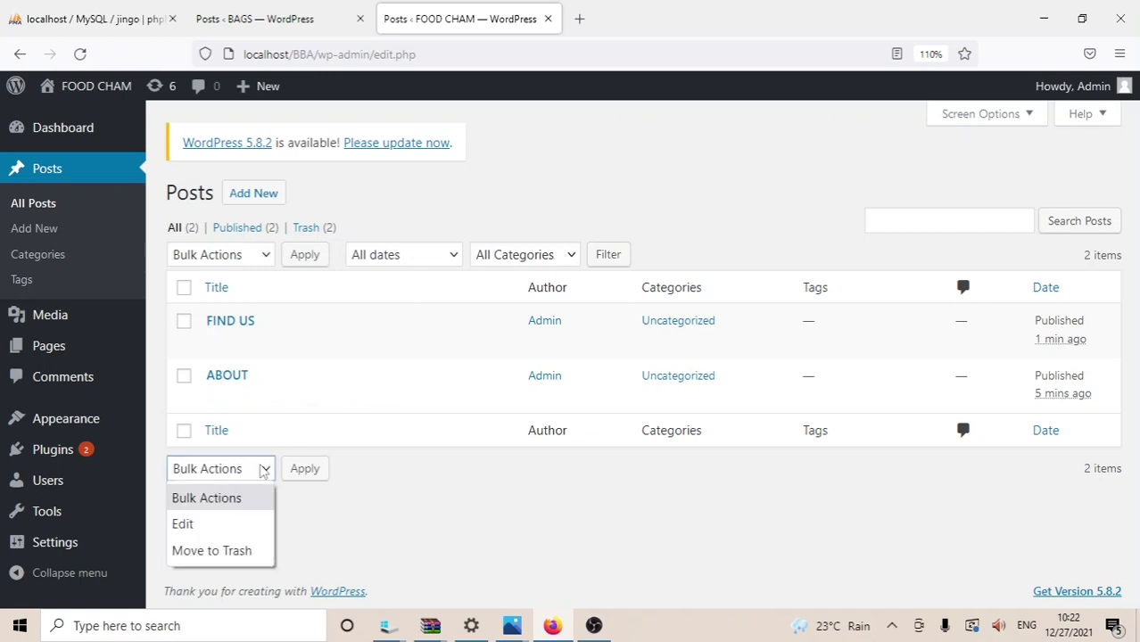
left_click(264, 472)
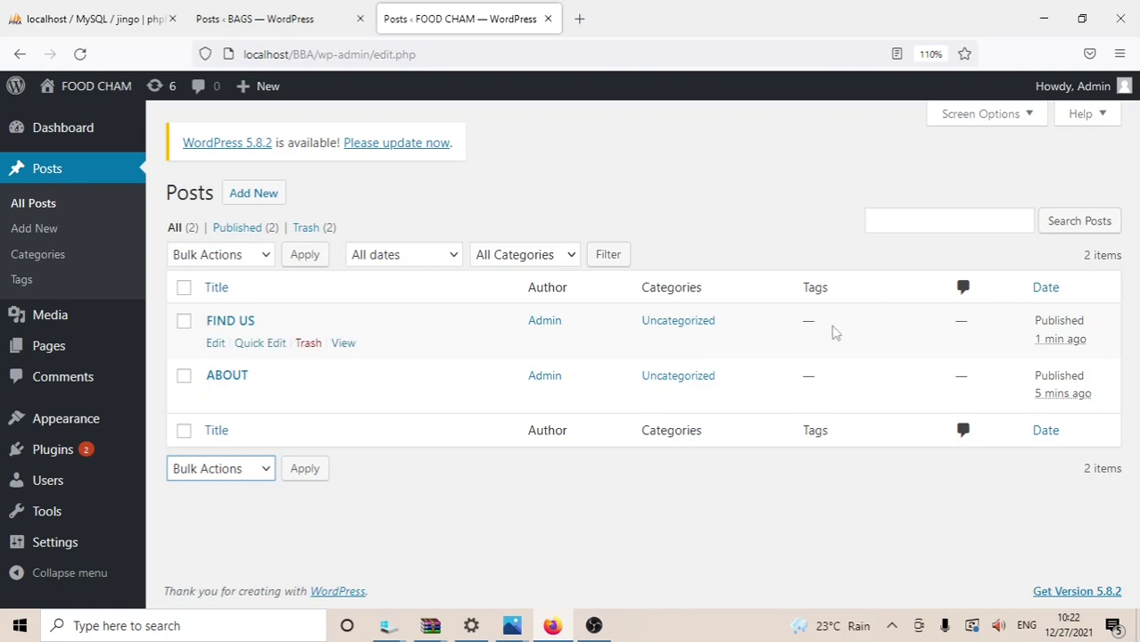
left_click(607, 266)
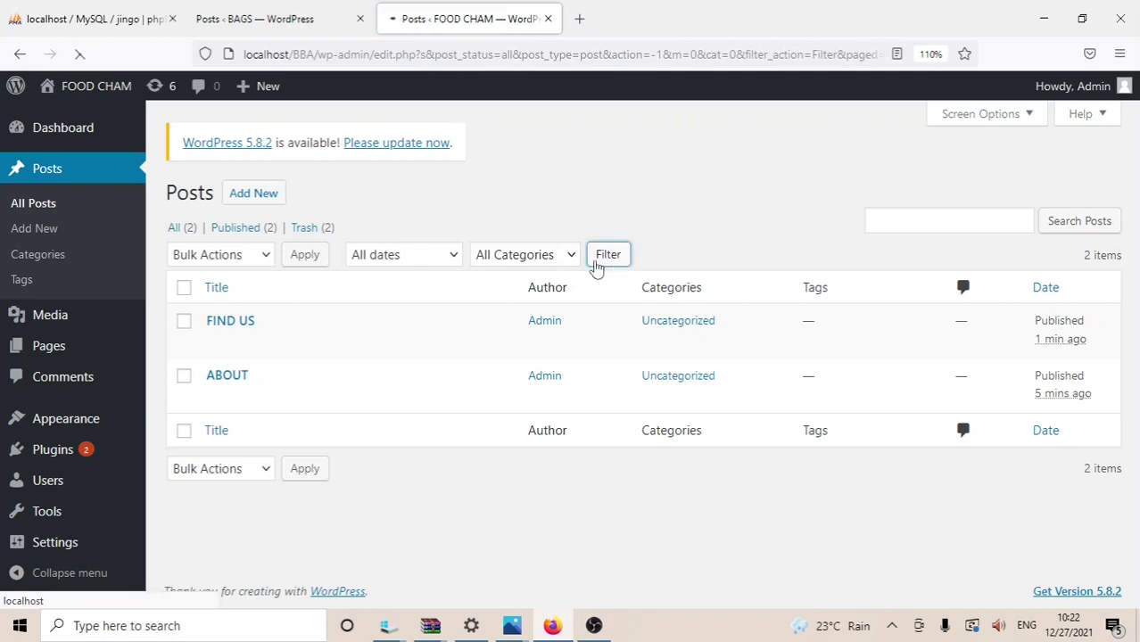
left_click(573, 261)
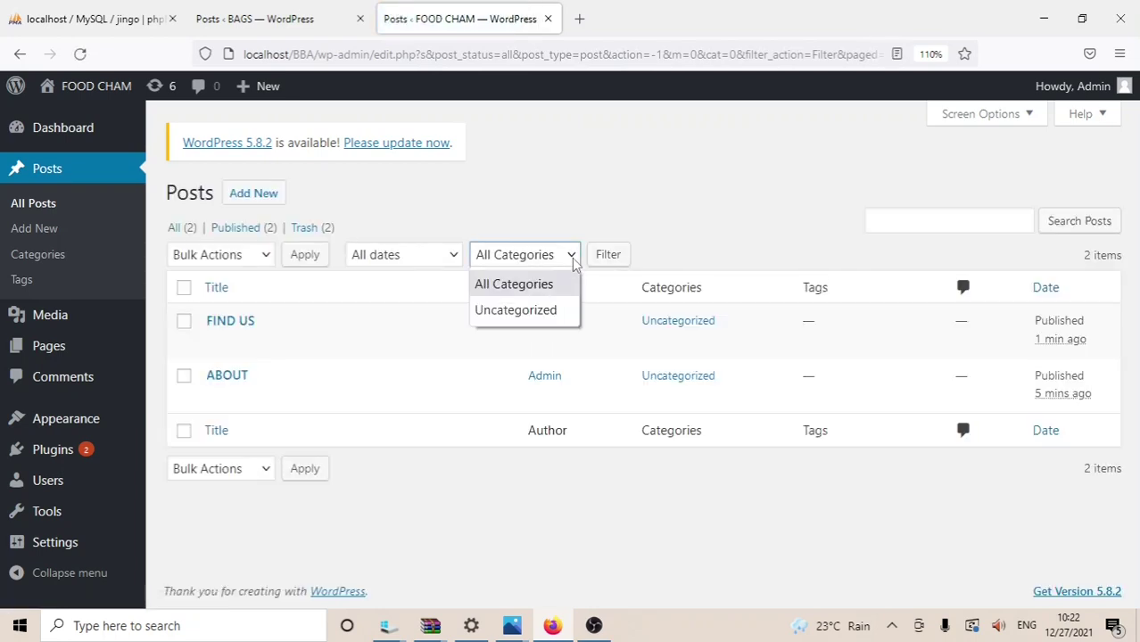
left_click(453, 256)
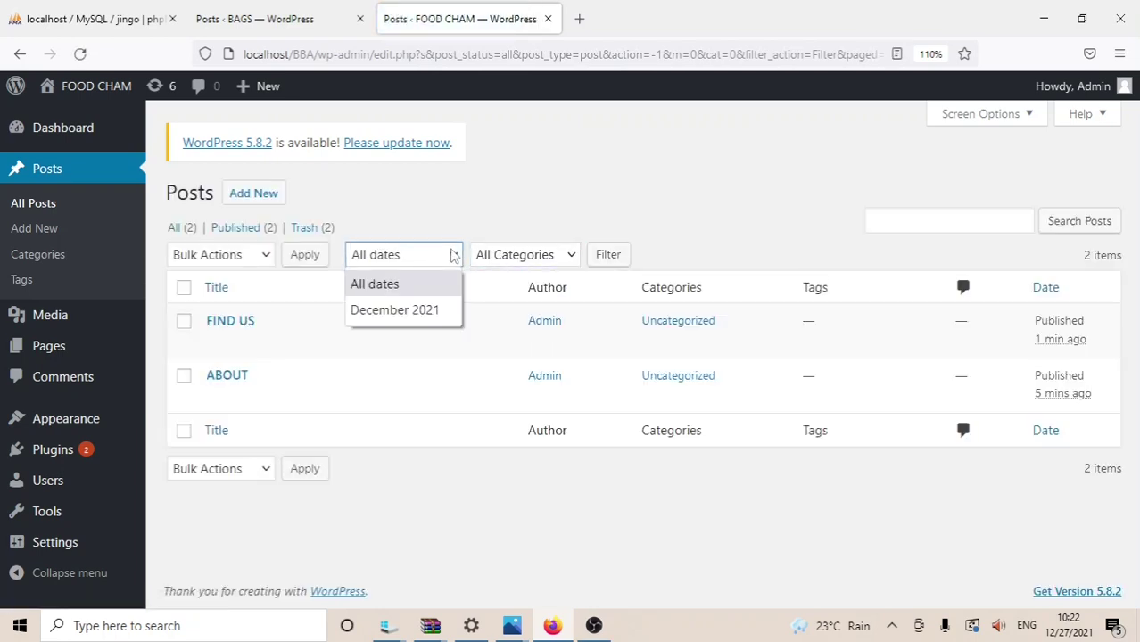
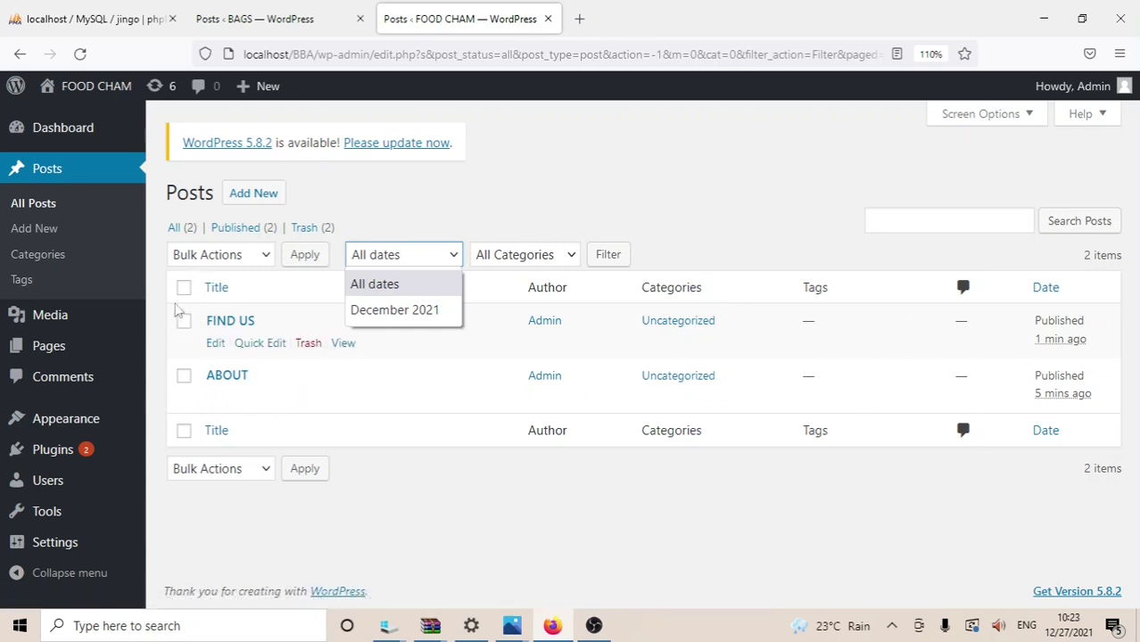
Step: Show All Pages, listing Carrabba's italian grill, Pizza and Sandwich among five pages
left_click(265, 257)
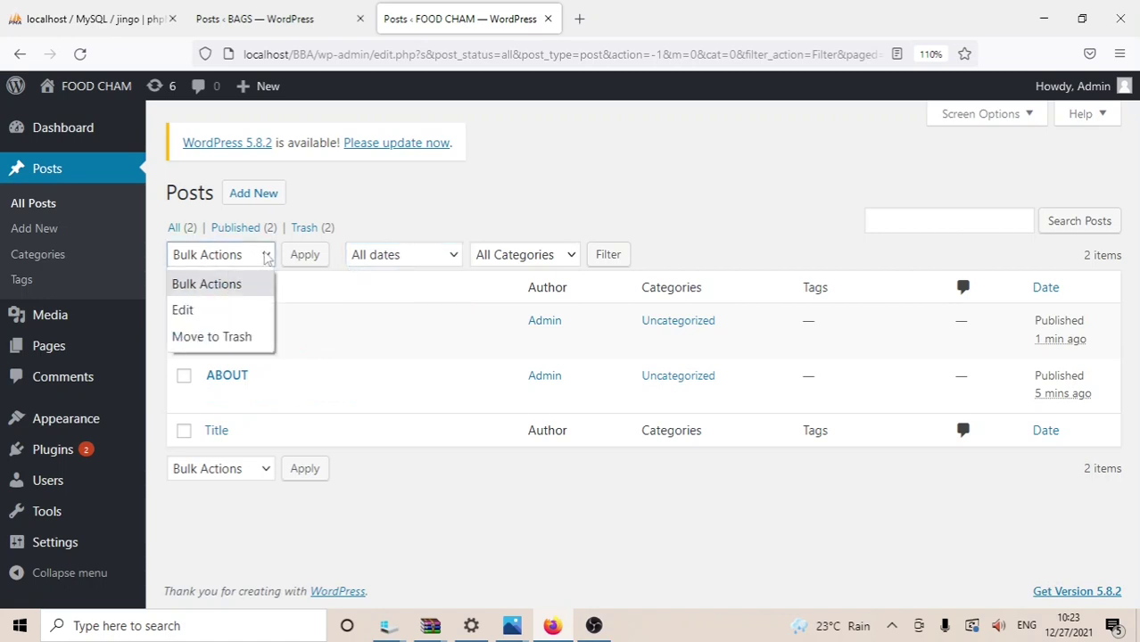
left_click(437, 188)
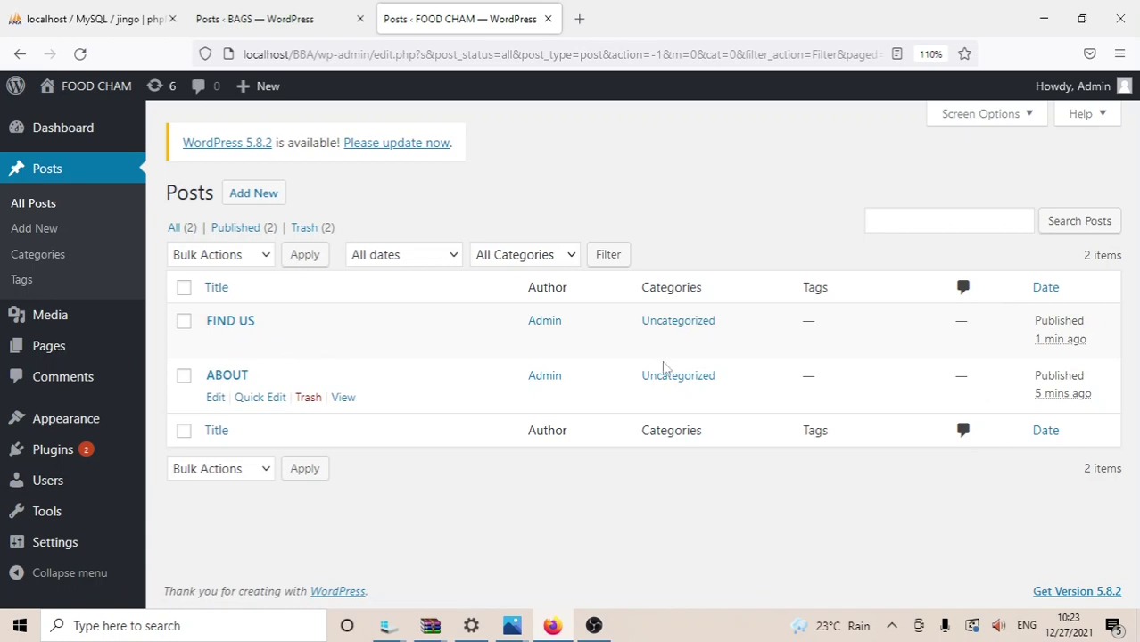
mouse_move(78, 348)
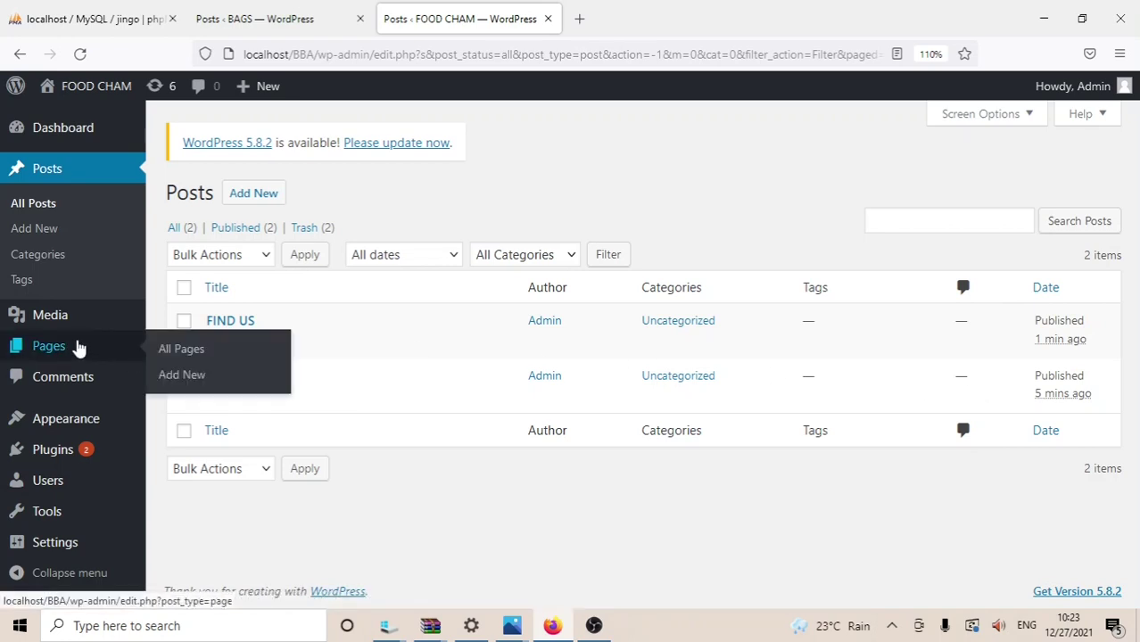
left_click(79, 348)
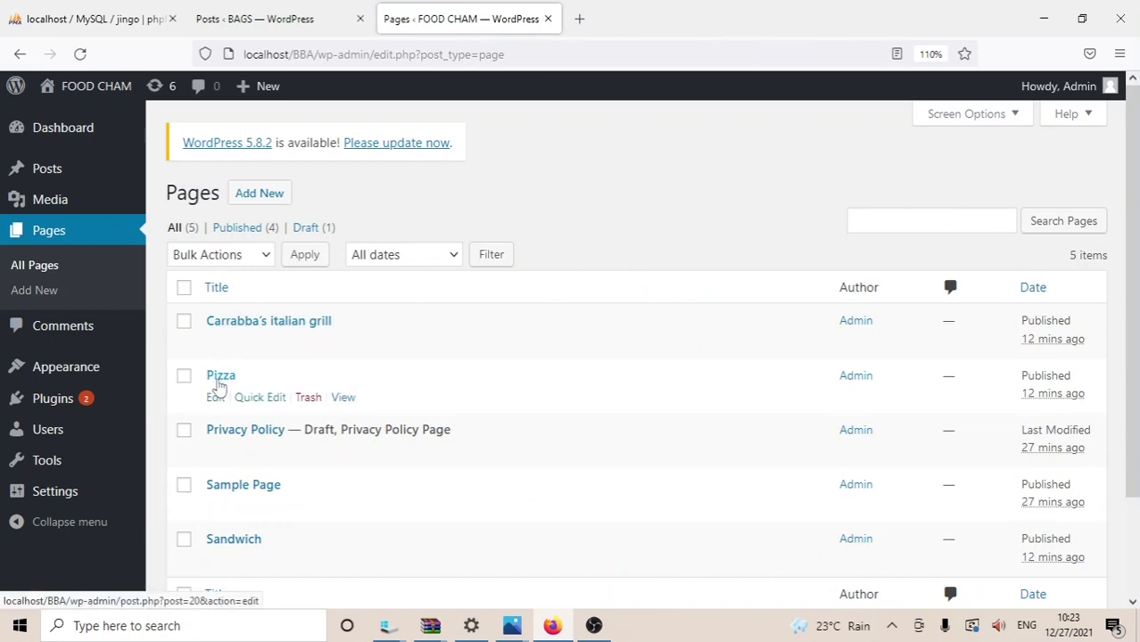
mouse_move(100, 88)
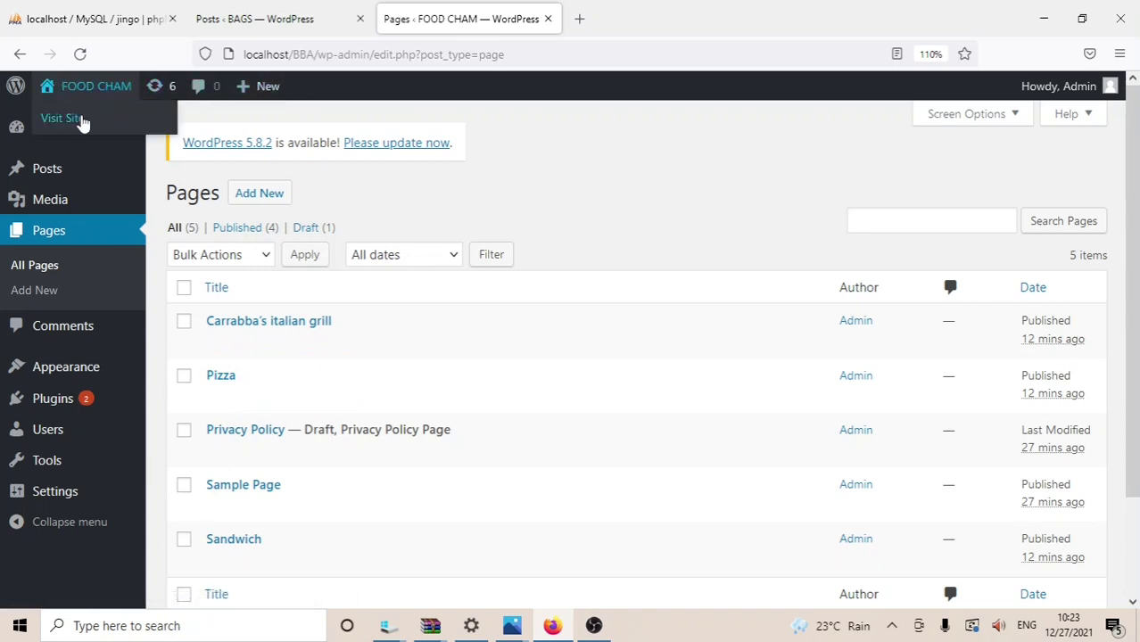
Step: Visit the FOOD CHAM front end and open the still-empty Carrabba's italian grill page
left_click(78, 119)
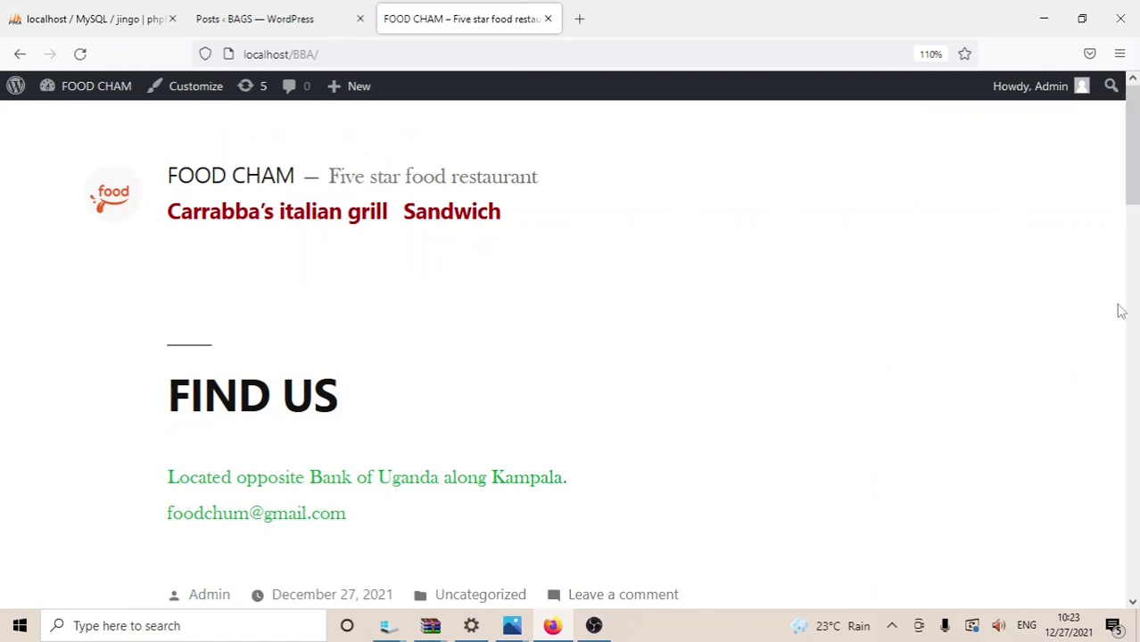
left_click_drag(1131, 197, 1133, 80)
left_click(282, 222)
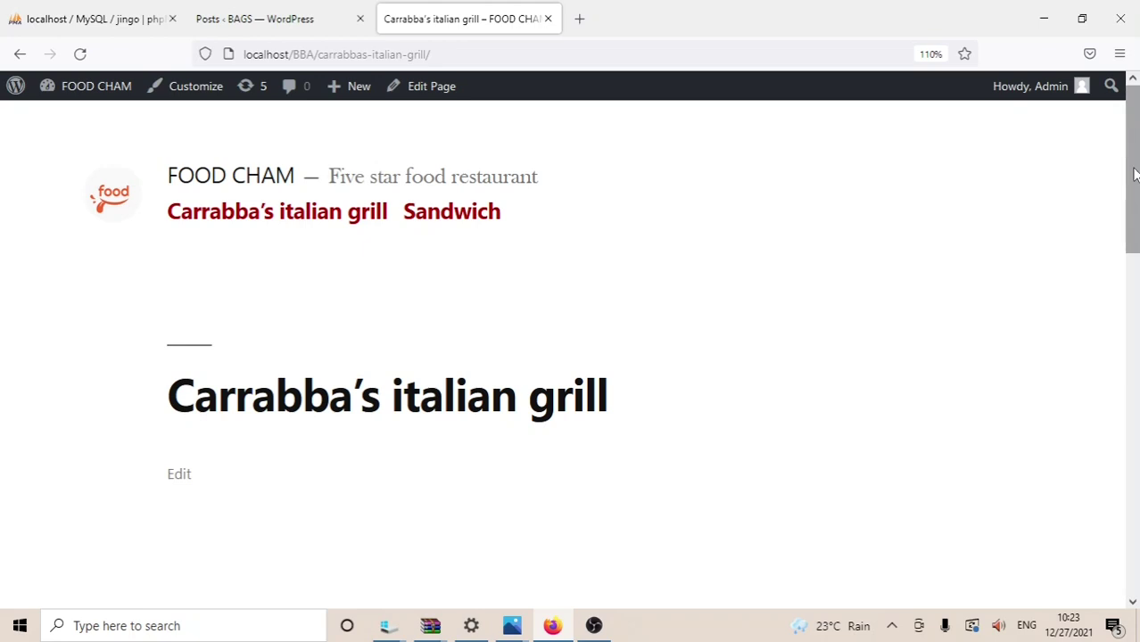
left_click_drag(1131, 170, 1135, 189)
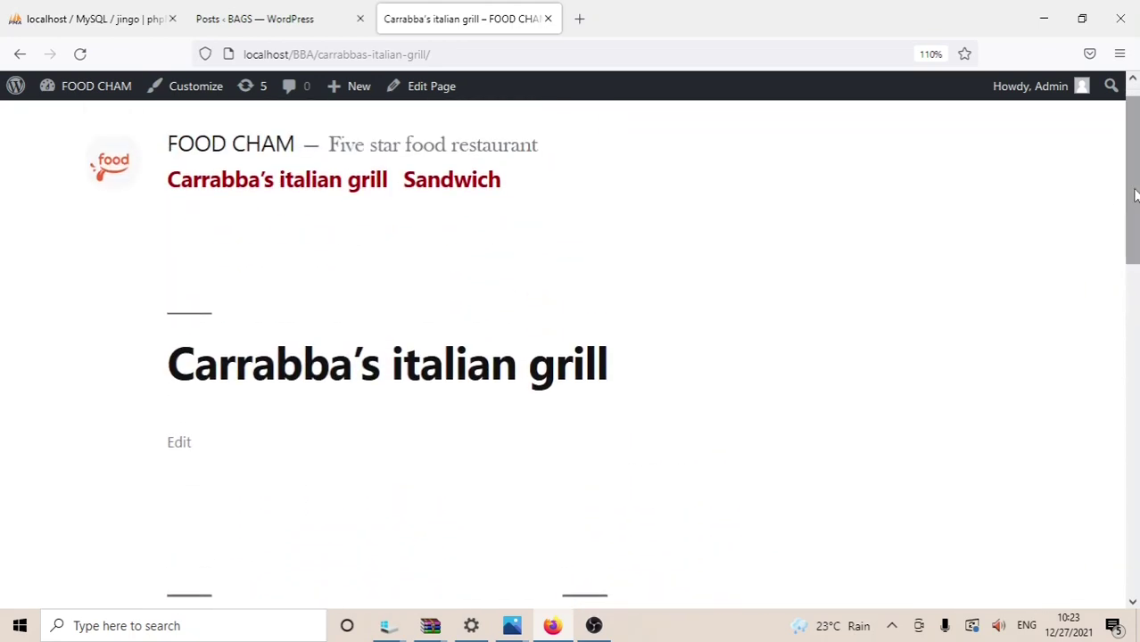
Step: Edit Carrabba's italian grill, add an Image block and upload the taco screenshot
left_click(182, 444)
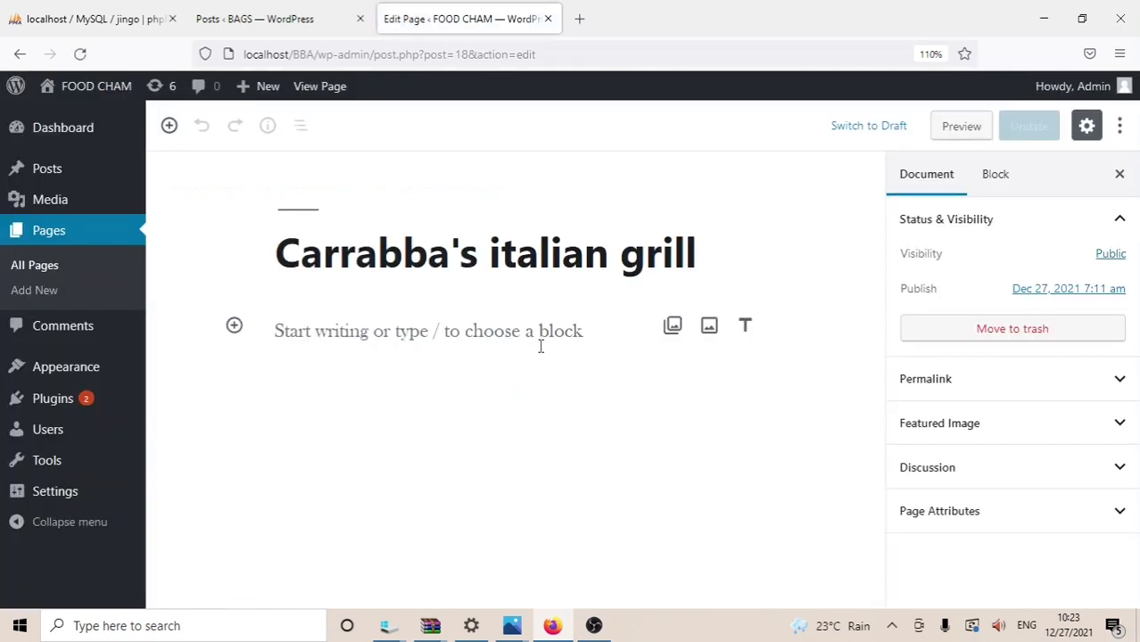
left_click(710, 329)
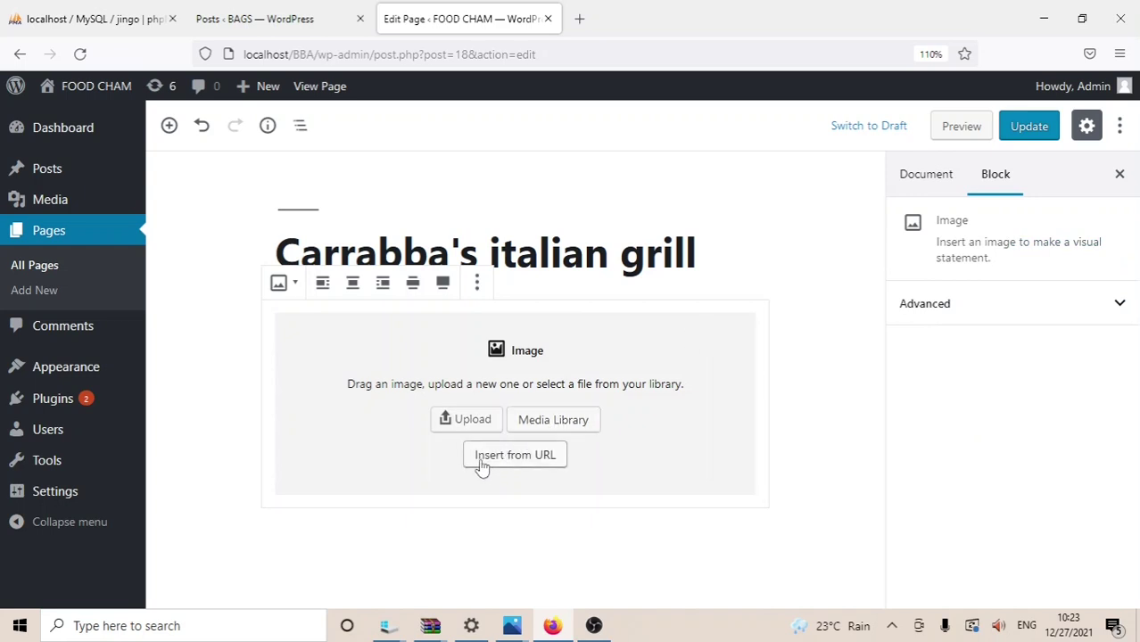
left_click(539, 429)
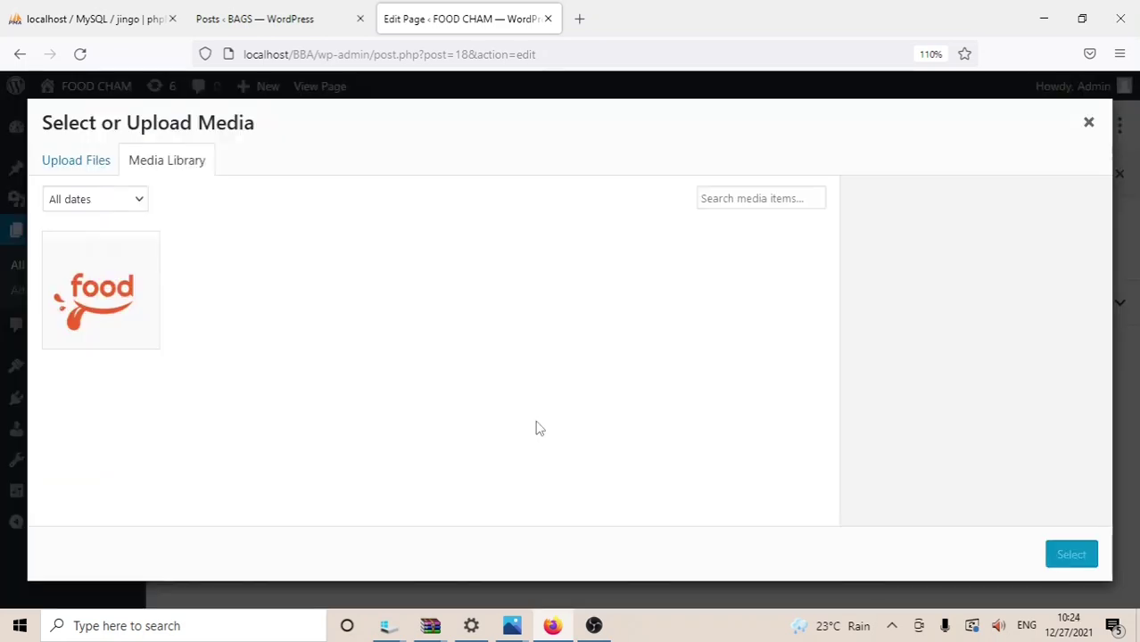
left_click(79, 167)
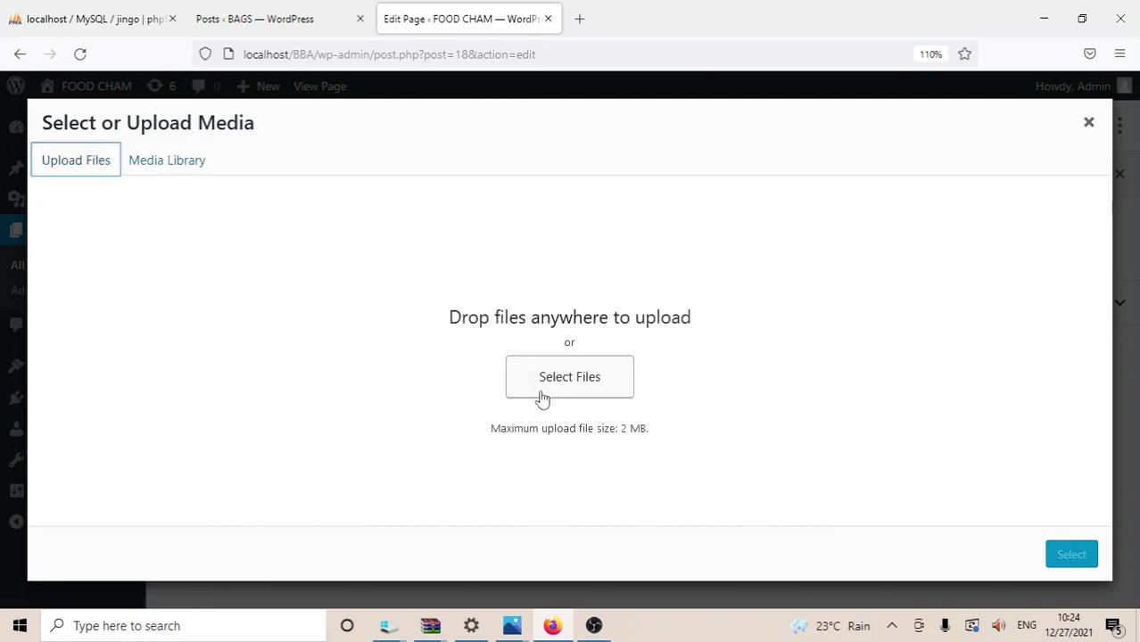
left_click(542, 392)
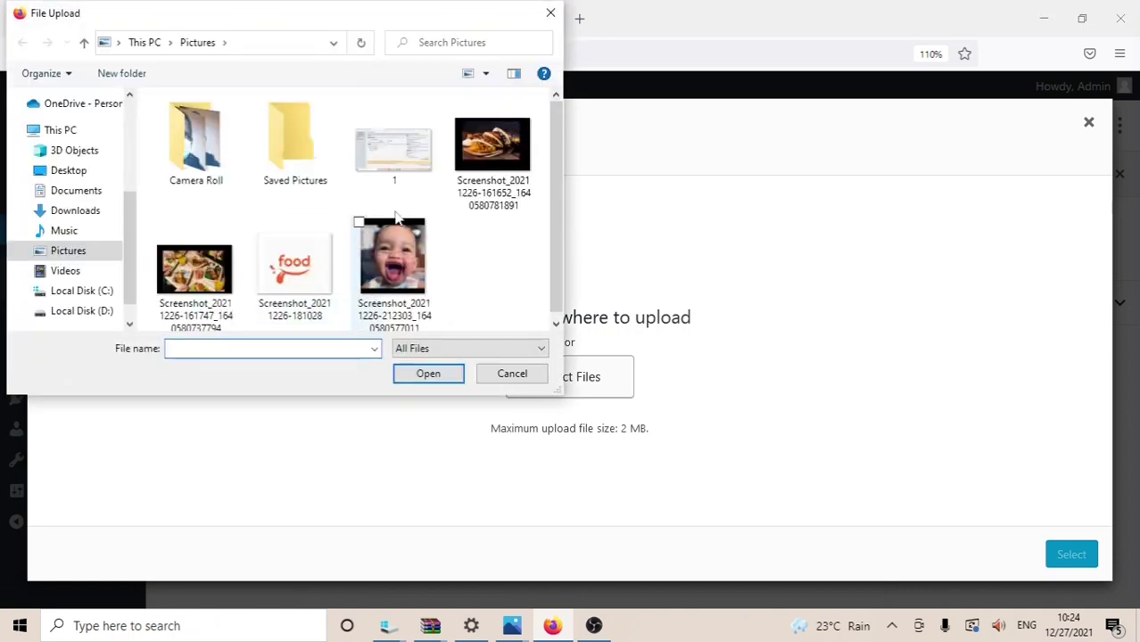
left_click(488, 166)
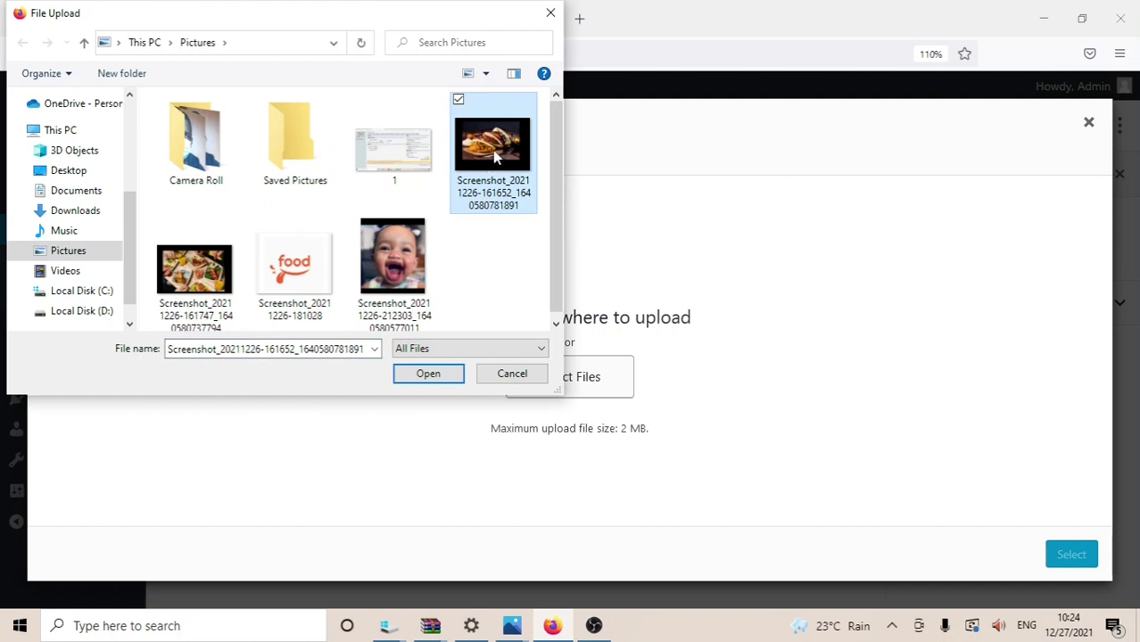
left_click(425, 379)
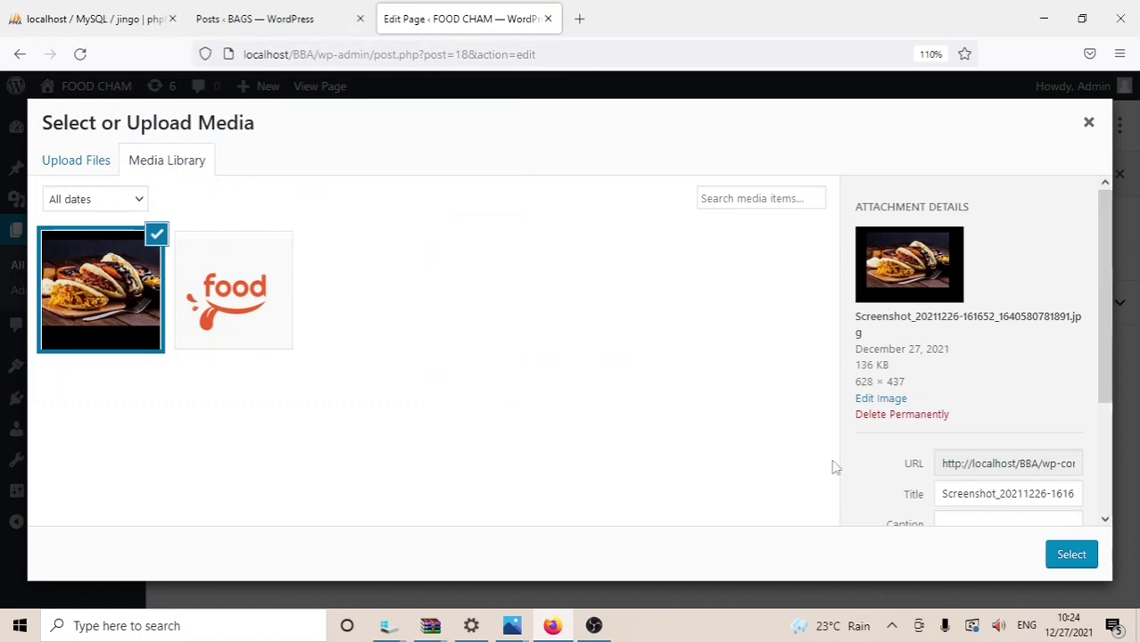
Step: Insert the taco image into the page and save the update
left_click(1071, 557)
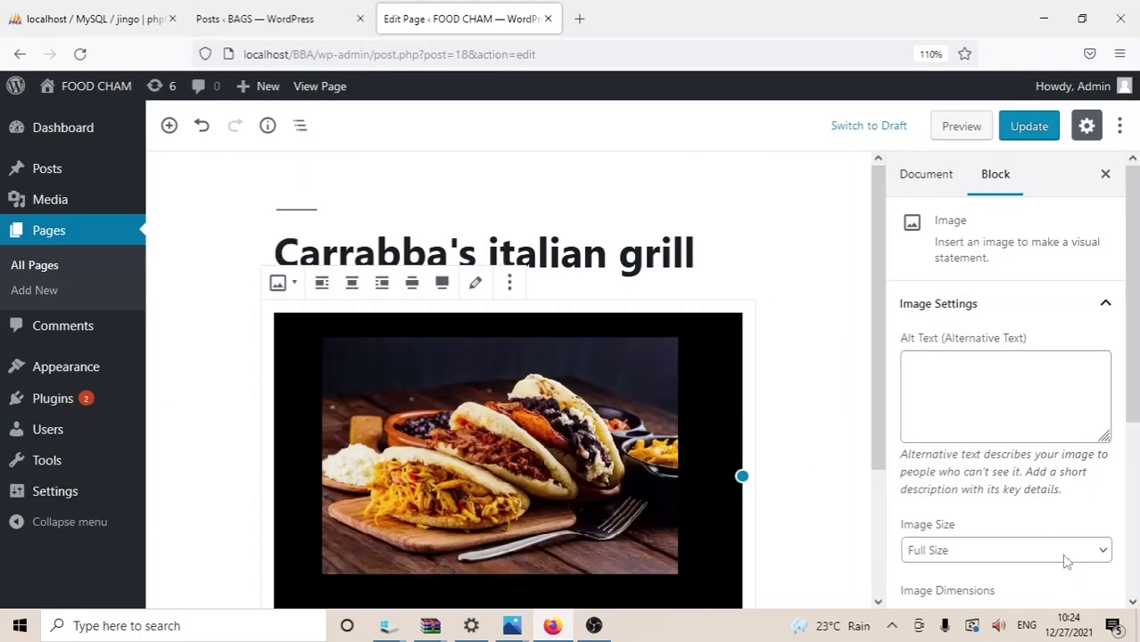
scroll(1137, 279, "down", 2)
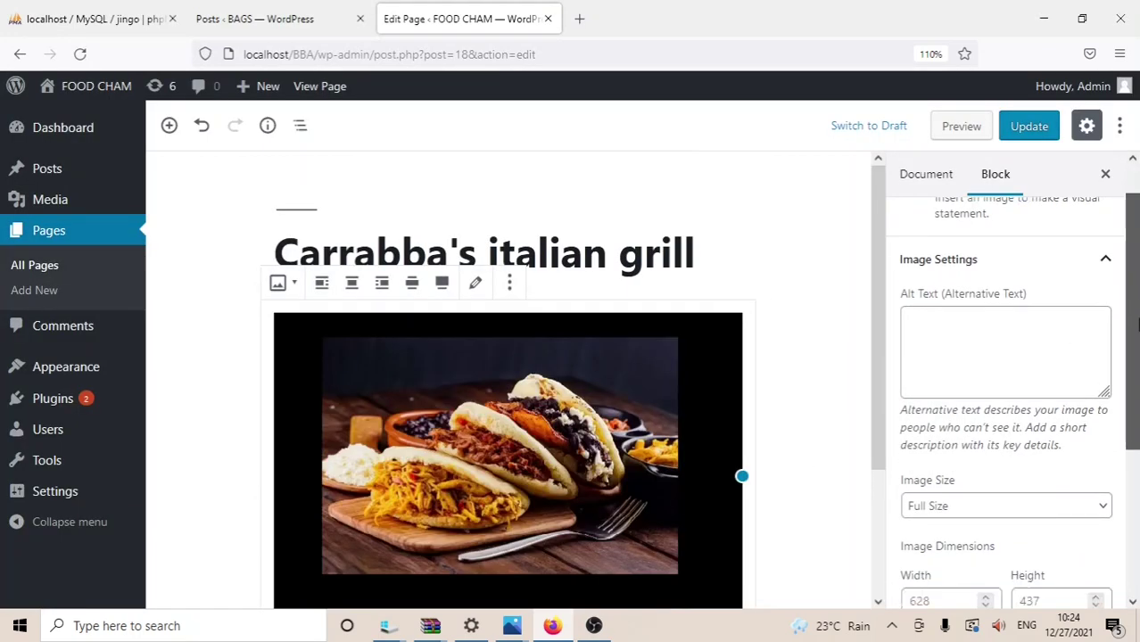
left_click(1025, 121)
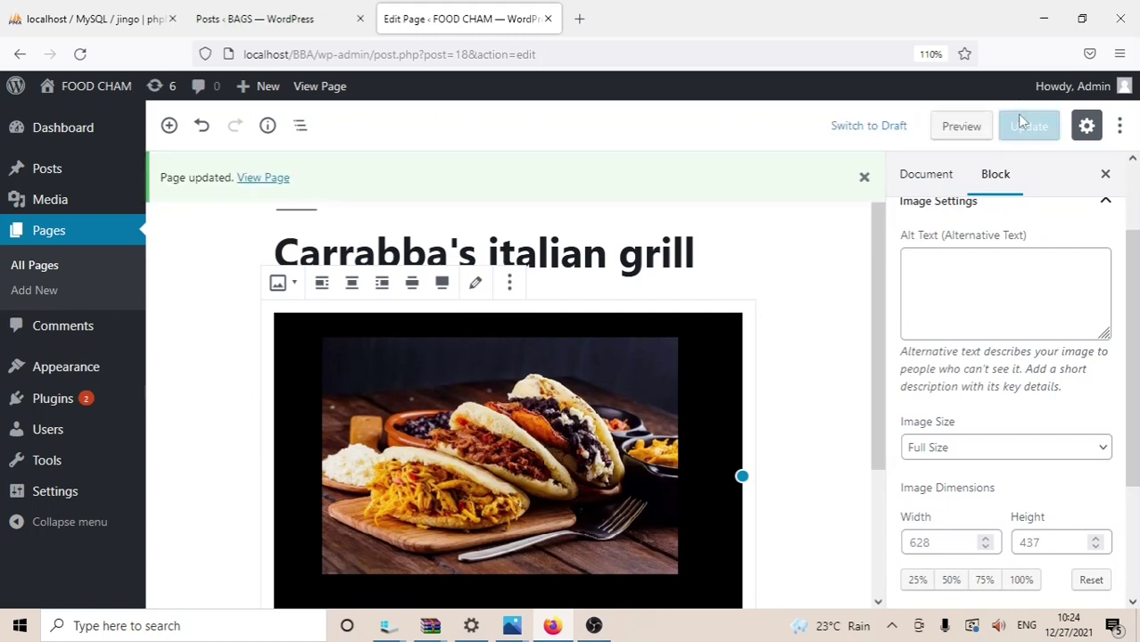
Step: View the live Carrabba's italian grill page showing the taco photo, then open Sandwich
mouse_move(100, 90)
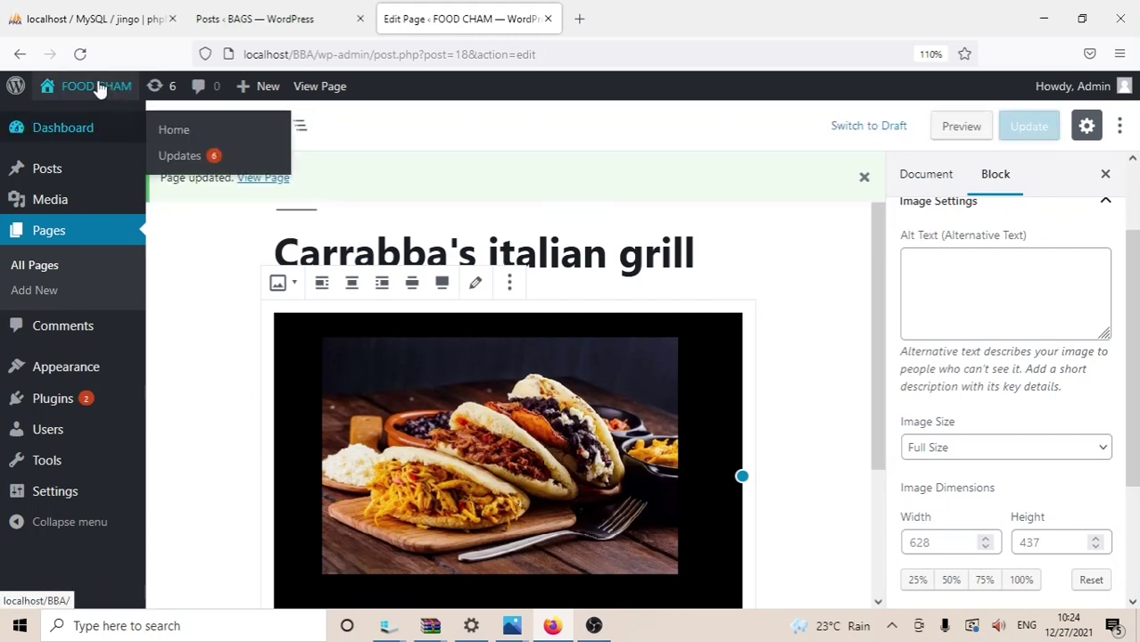
left_click(75, 116)
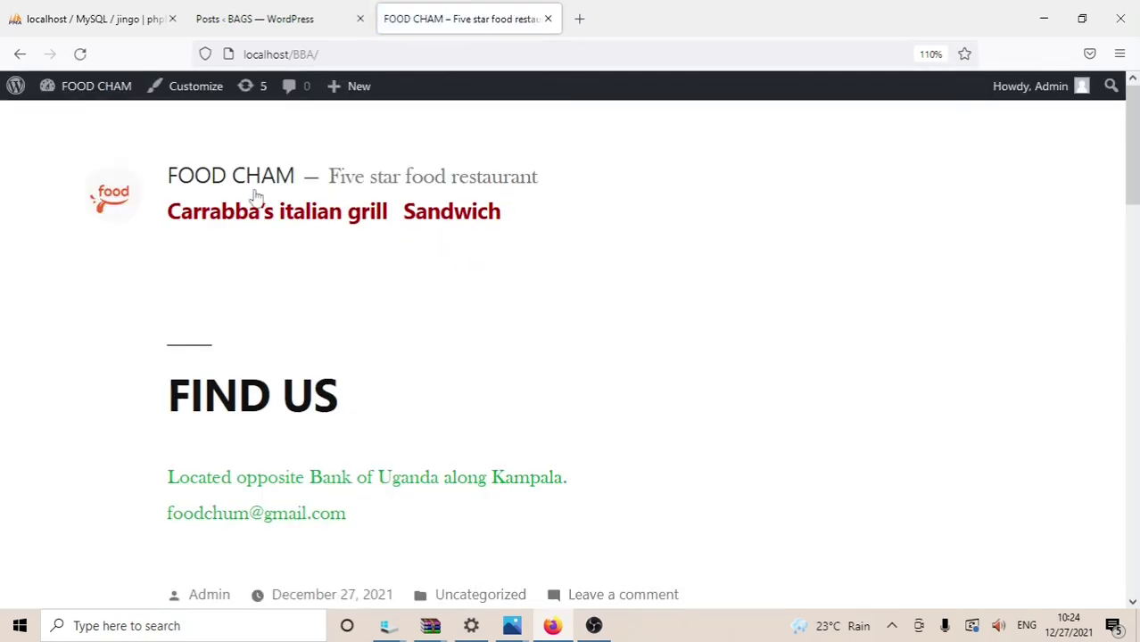
left_click(246, 223)
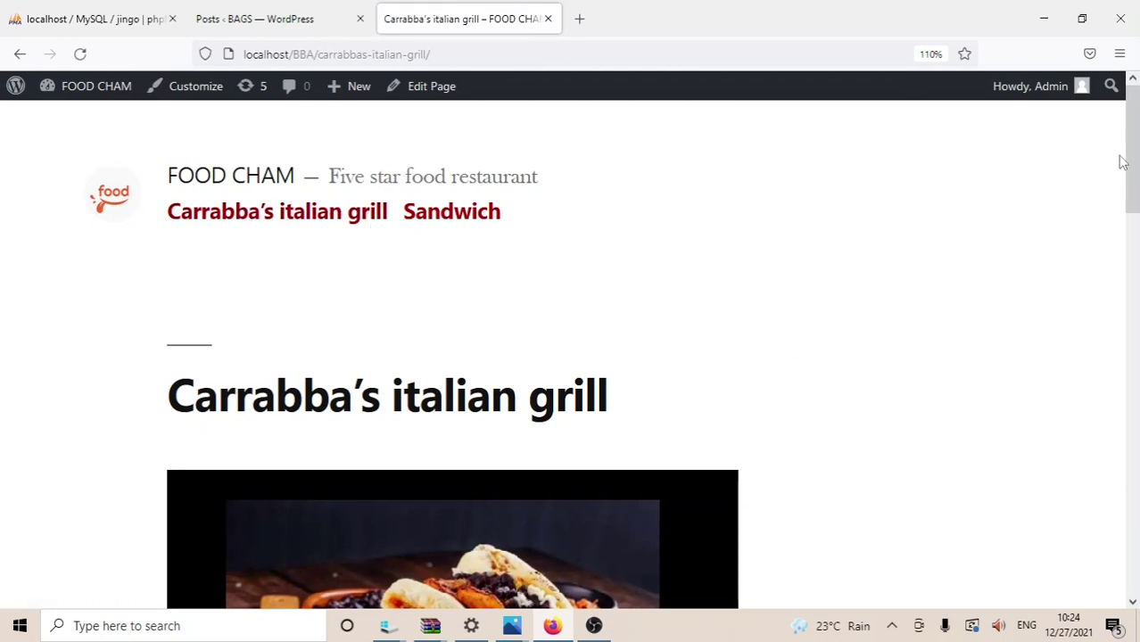
left_click_drag(1131, 160, 1134, 169)
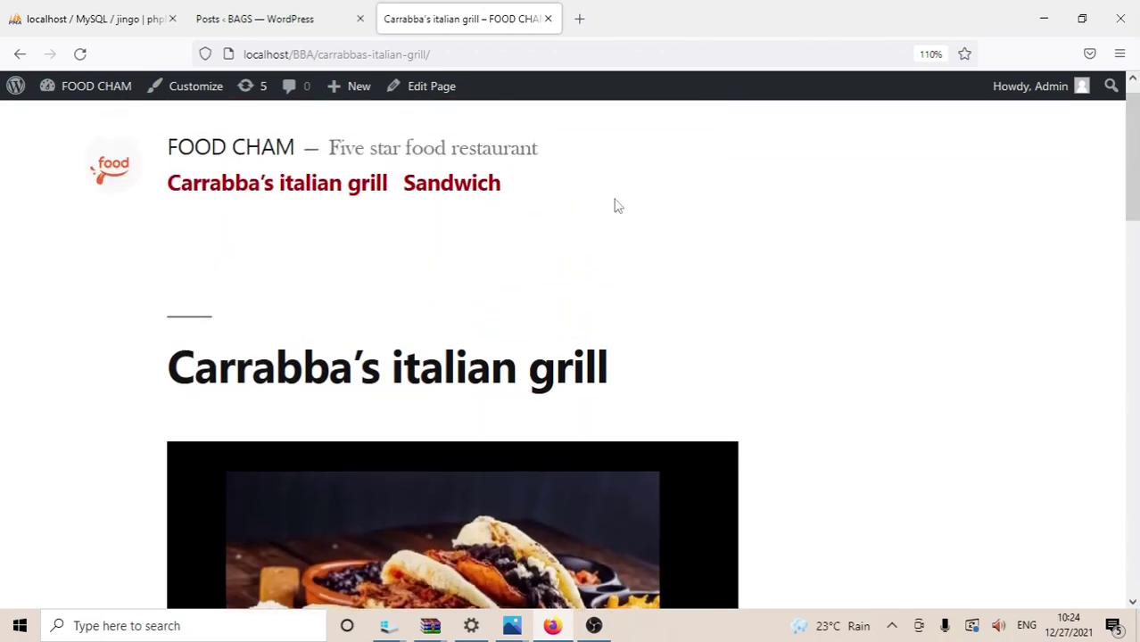
left_click(494, 184)
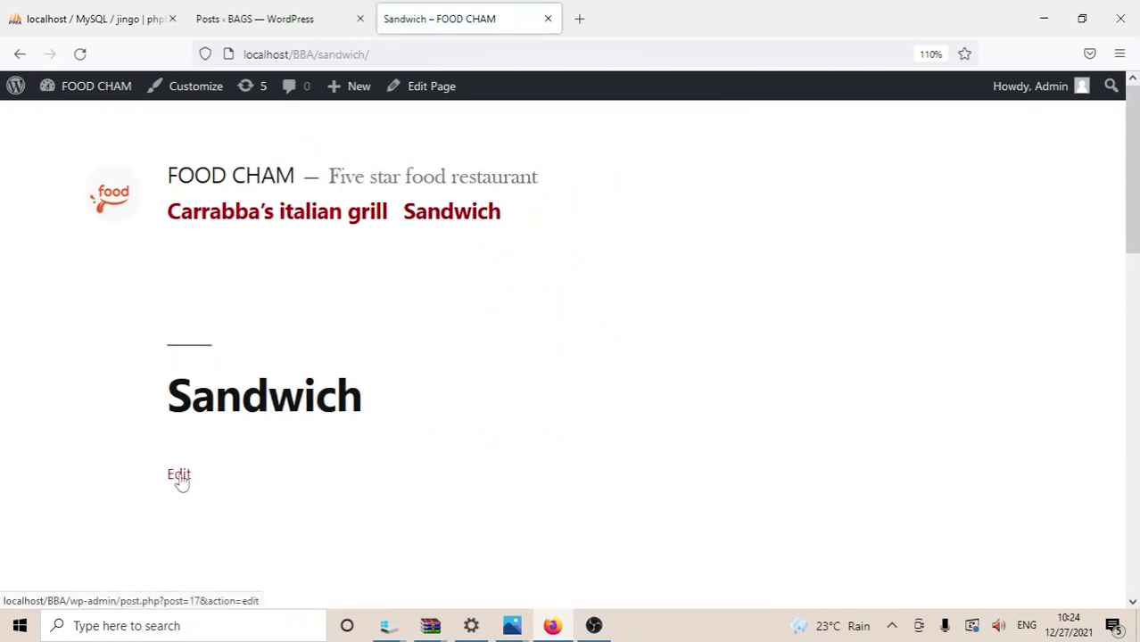
Step: Edit the Sandwich page, add a Gallery block and upload the plated food screenshot
left_click(178, 478)
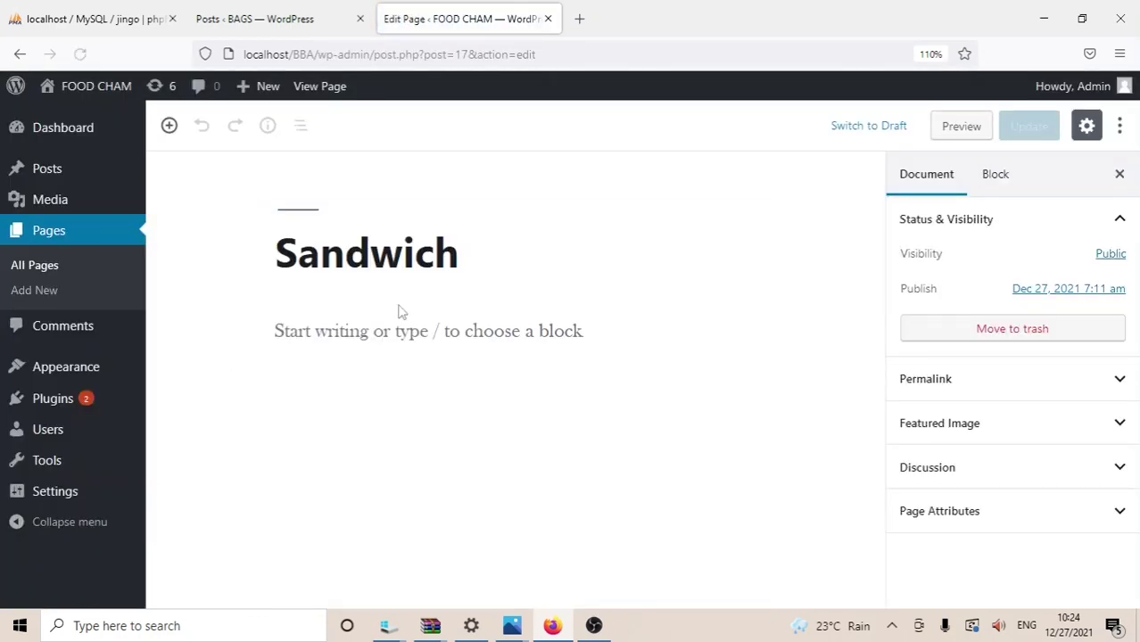
mouse_move(540, 341)
left_click(709, 326)
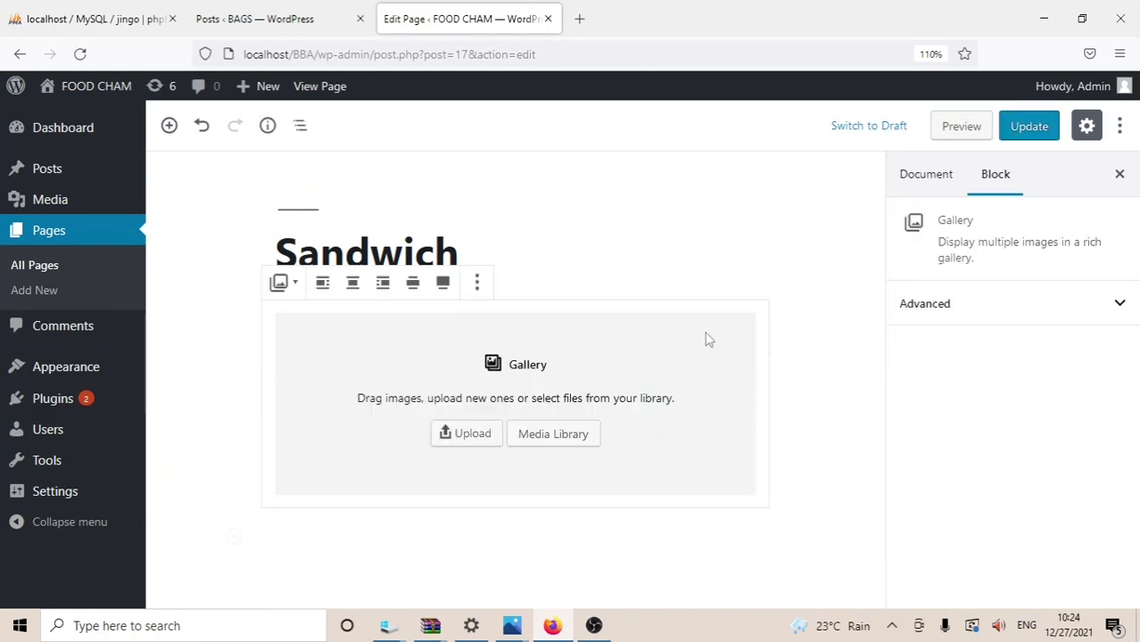
left_click(555, 436)
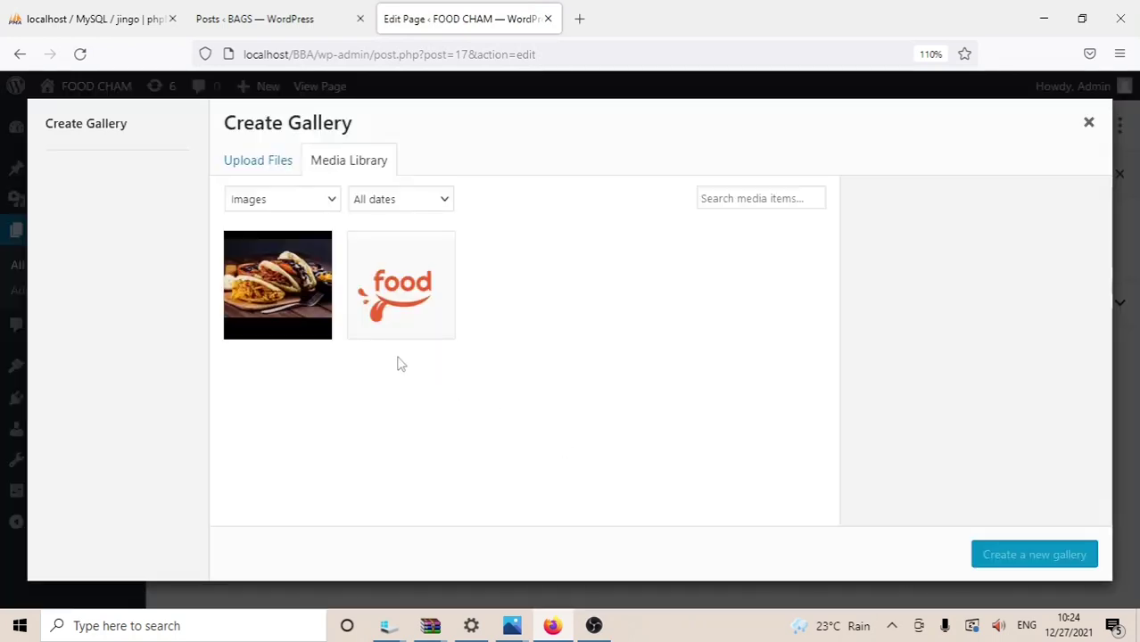
left_click(240, 173)
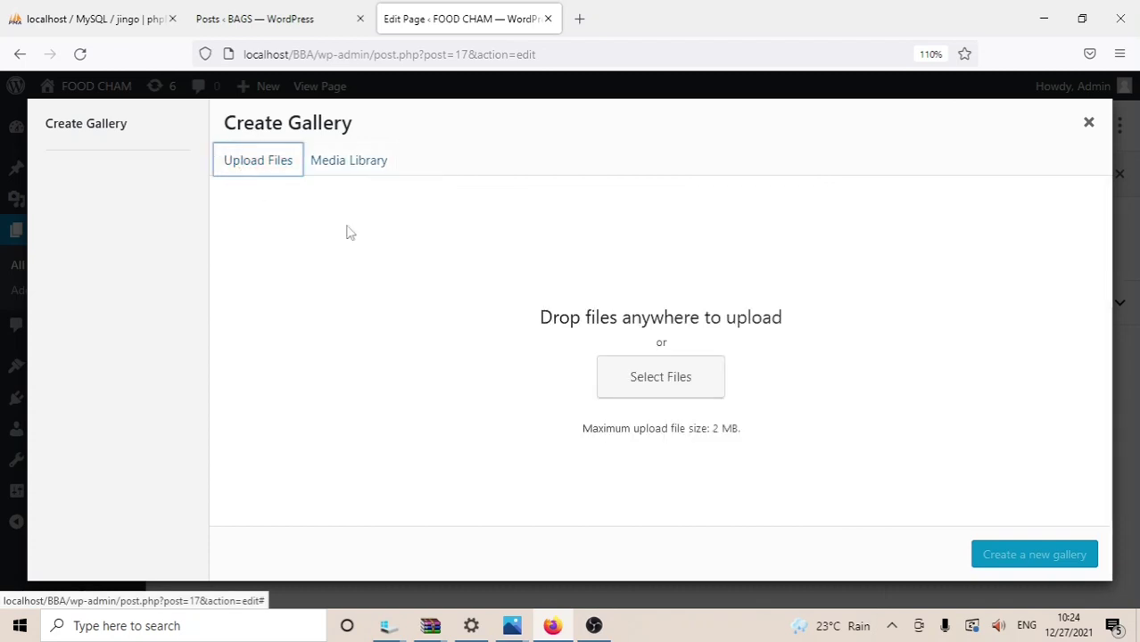
left_click(625, 376)
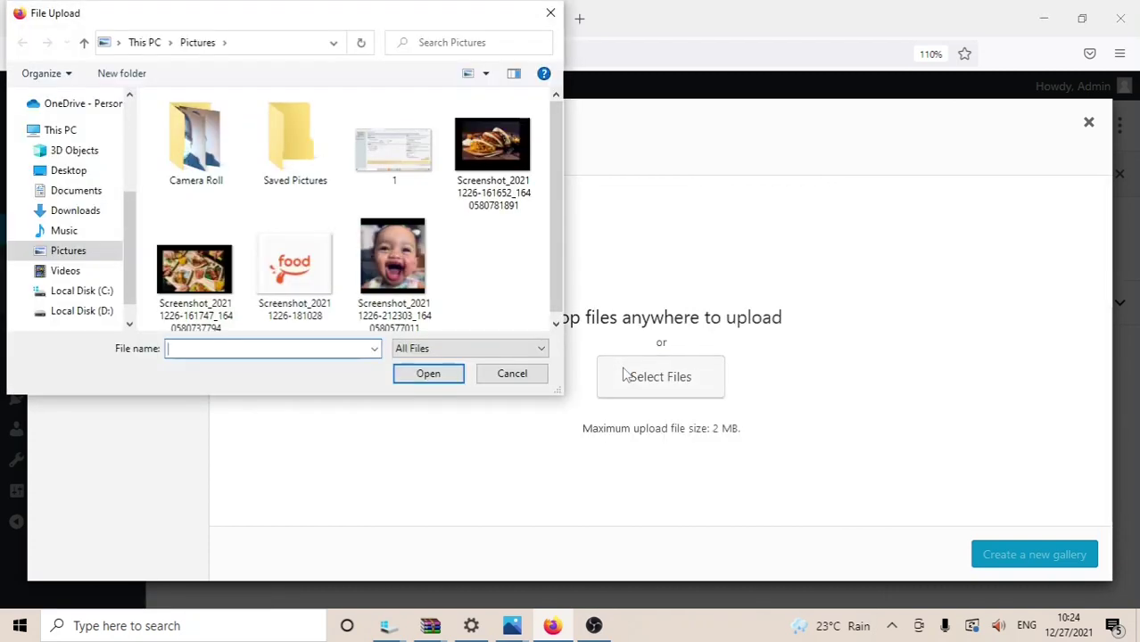
left_click(201, 277)
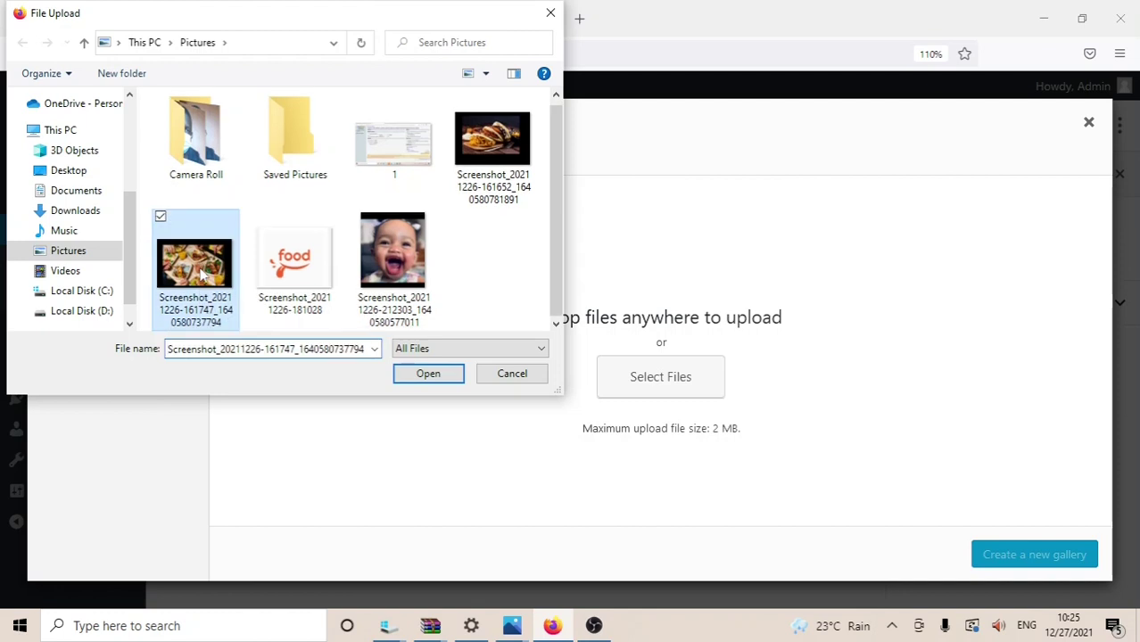
left_click(441, 381)
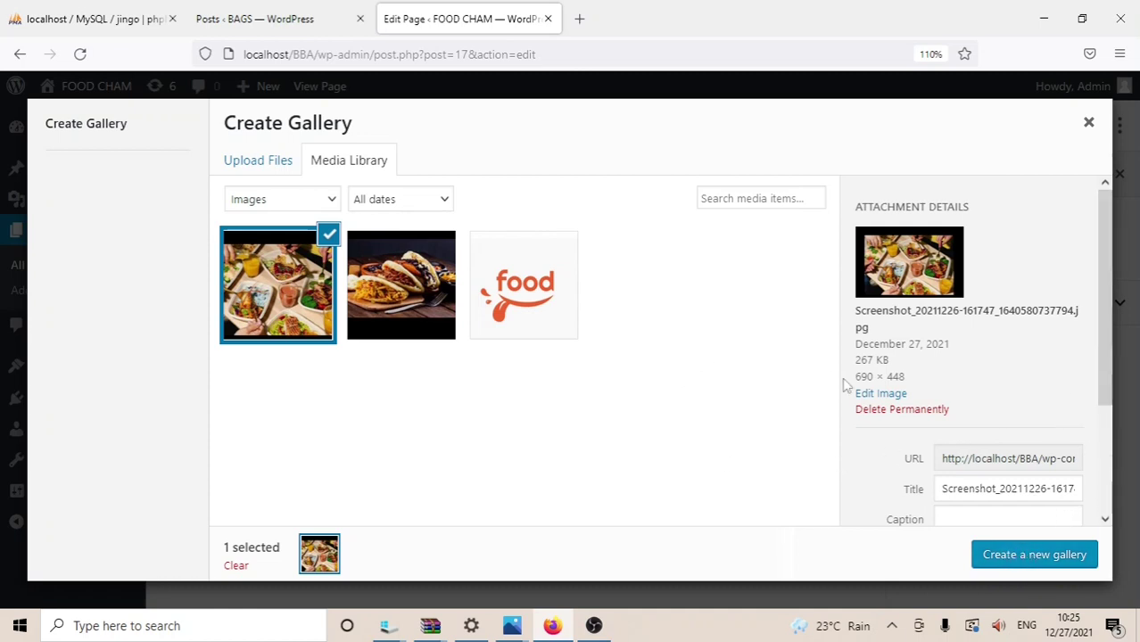
Step: Create a gallery from the food photo, then close Edit Gallery without inserting
scroll(1097, 327, "down", 2)
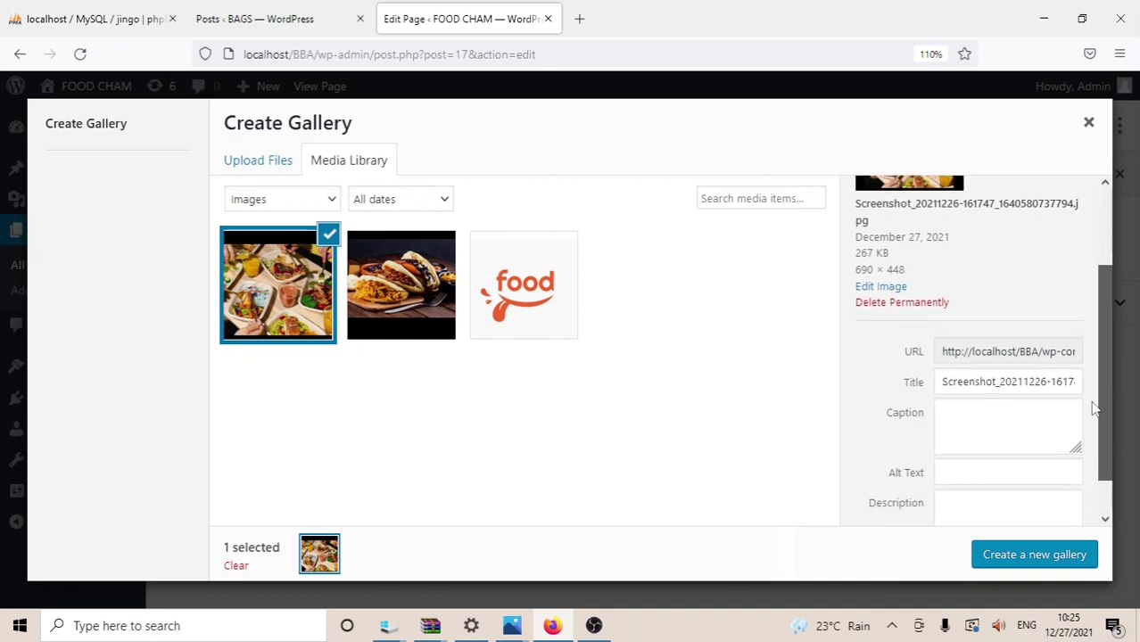
scroll(1099, 335, "up", 1)
left_click_drag(1101, 338, 1106, 185)
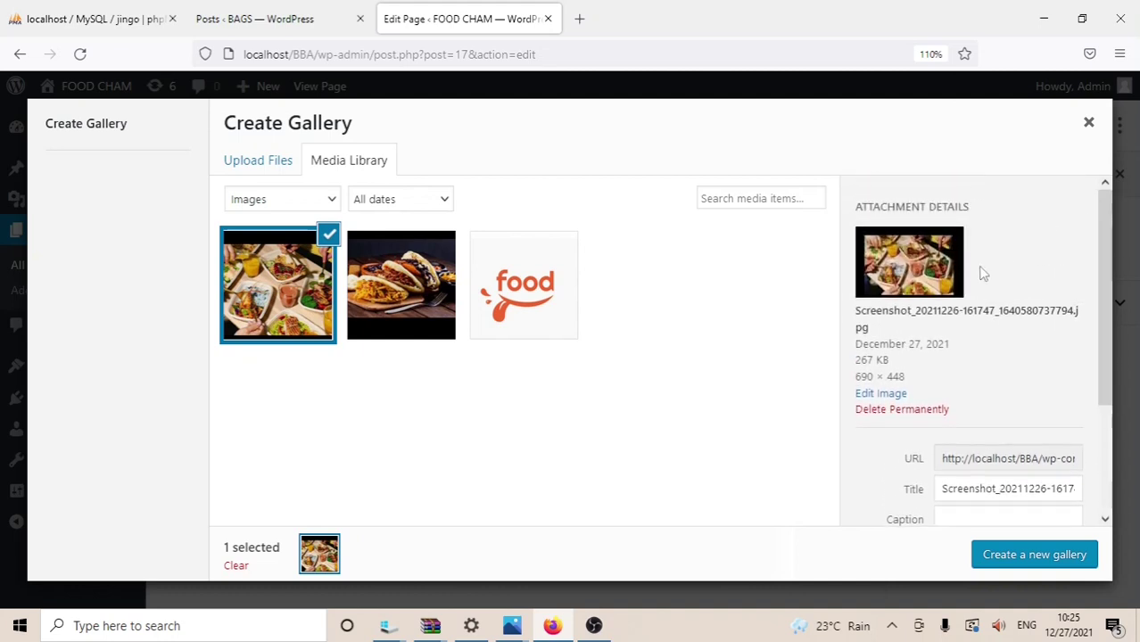
left_click(1013, 555)
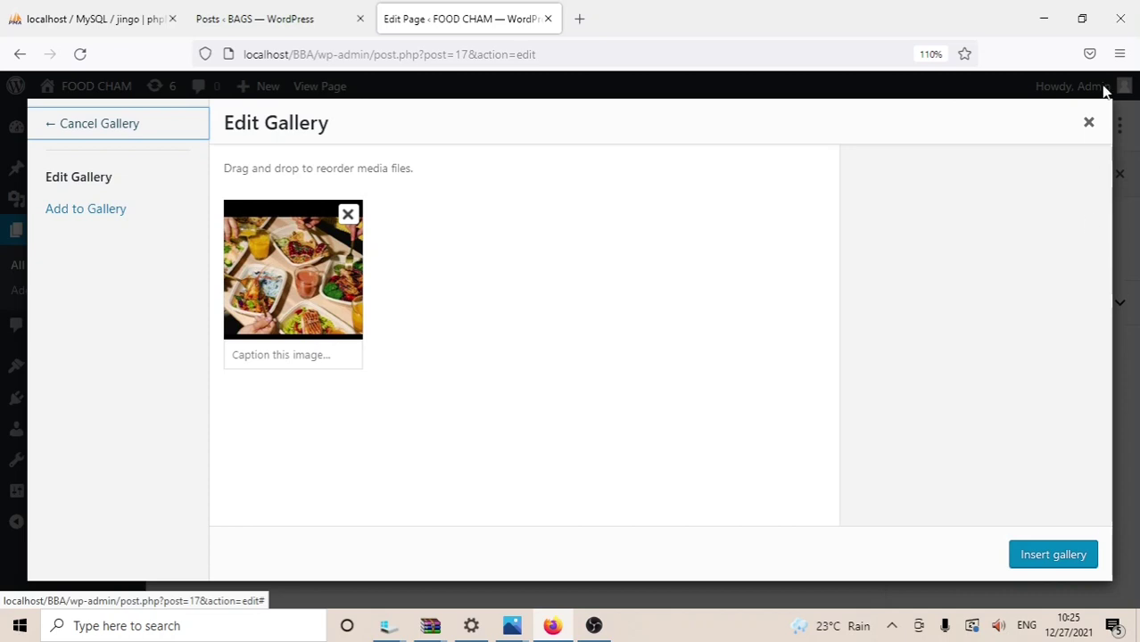
left_click(1088, 123)
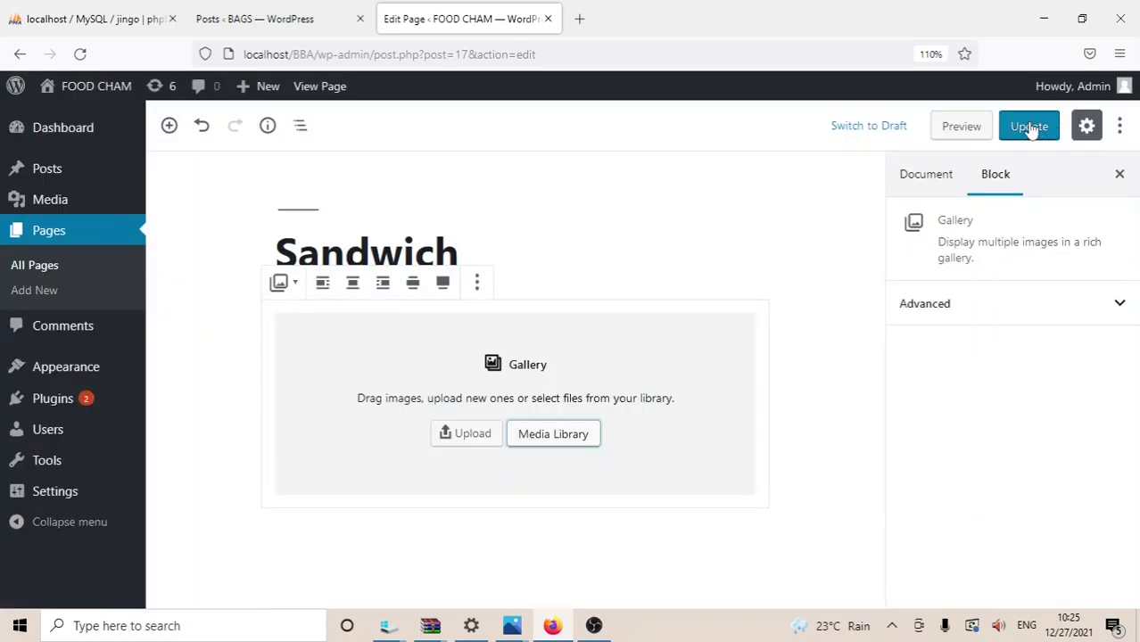
Step: Upload the tacos photo and the food platter photo through the gallery media dialog
left_click(555, 433)
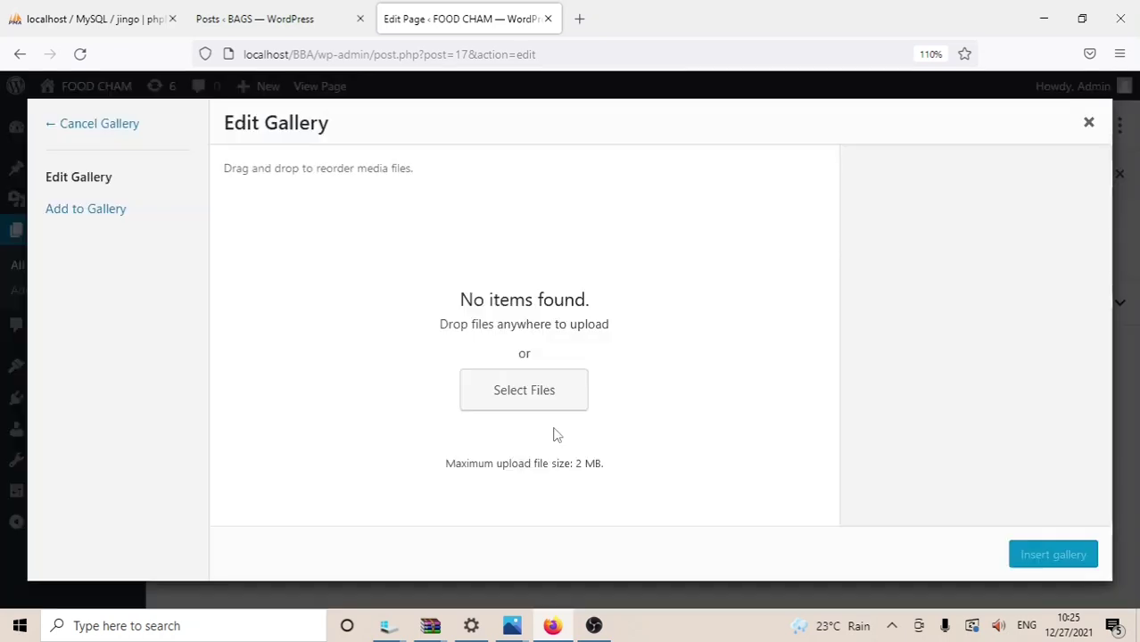
left_click(518, 393)
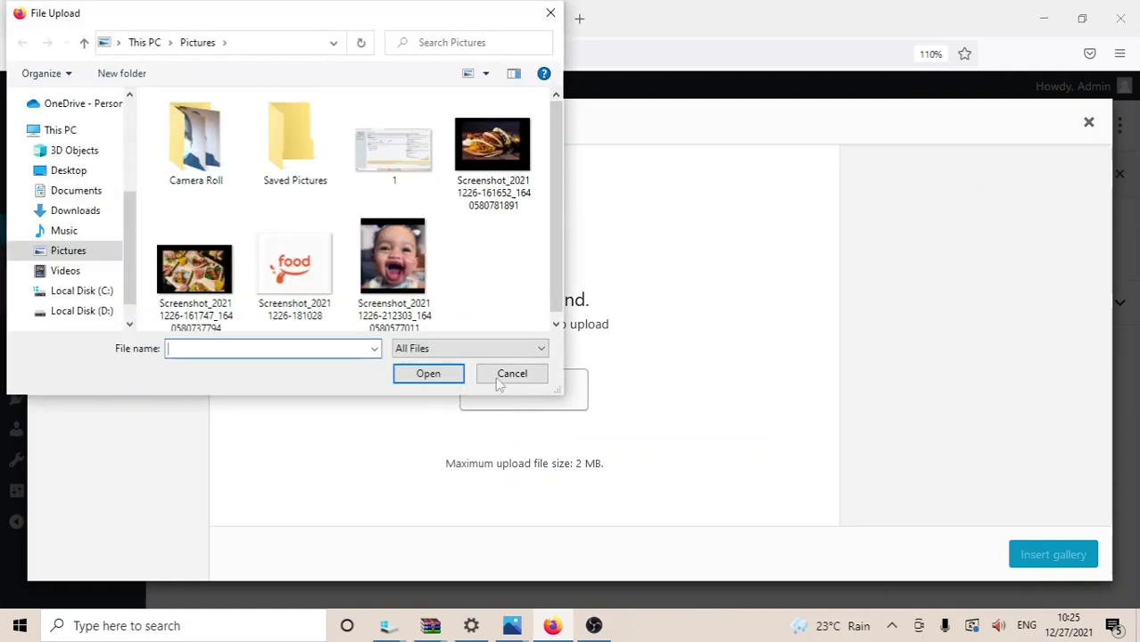
left_click(479, 202)
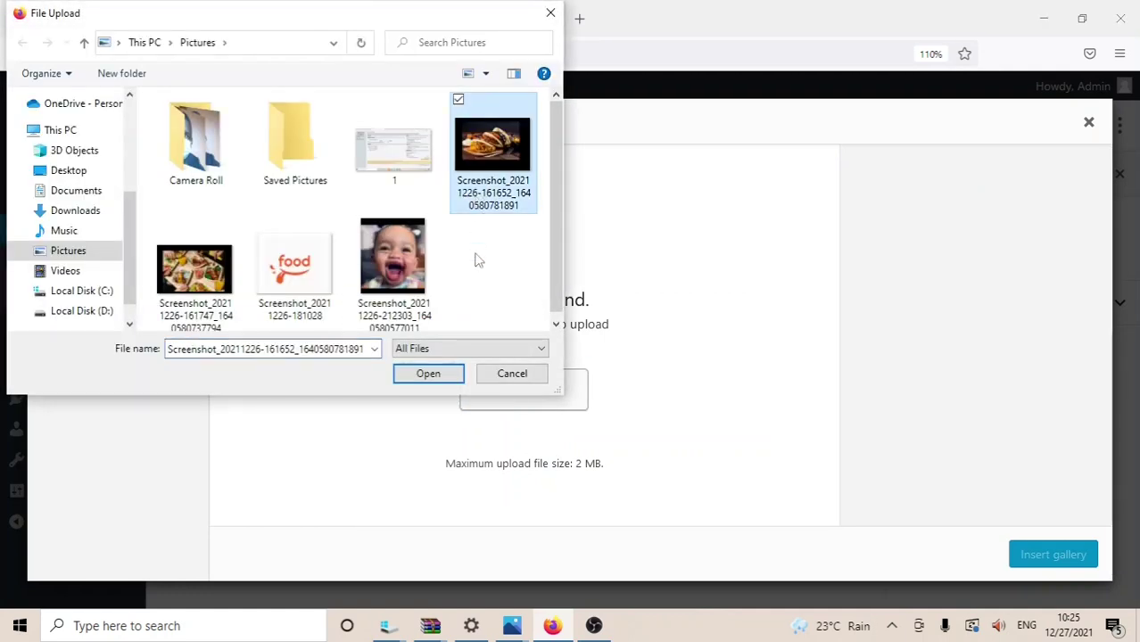
left_click(429, 374)
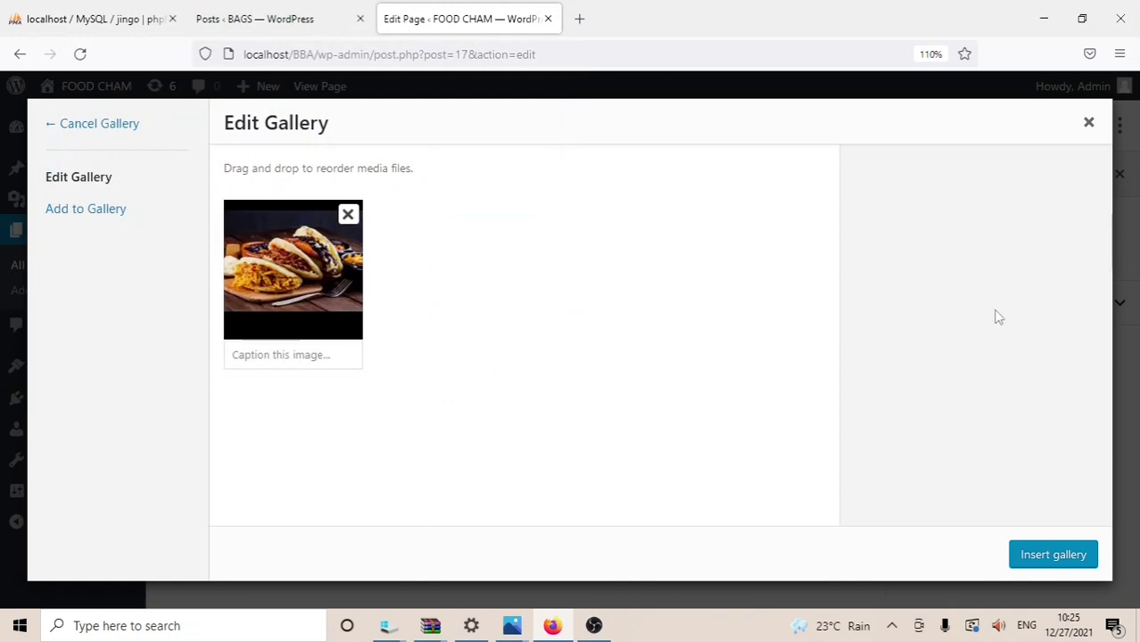
left_click(94, 205)
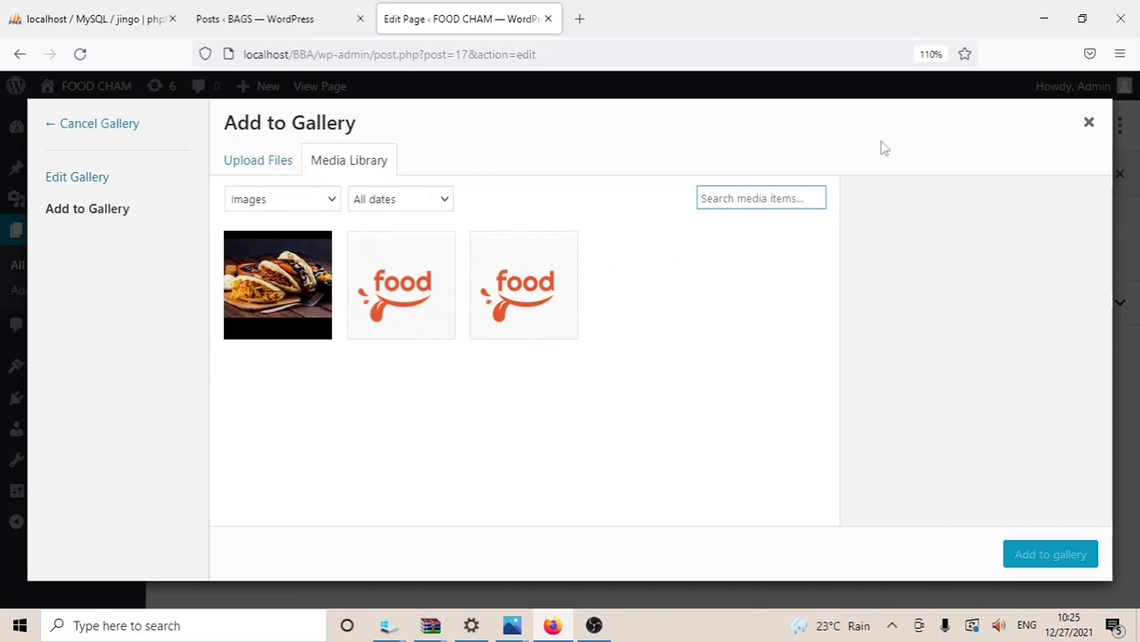
left_click(276, 172)
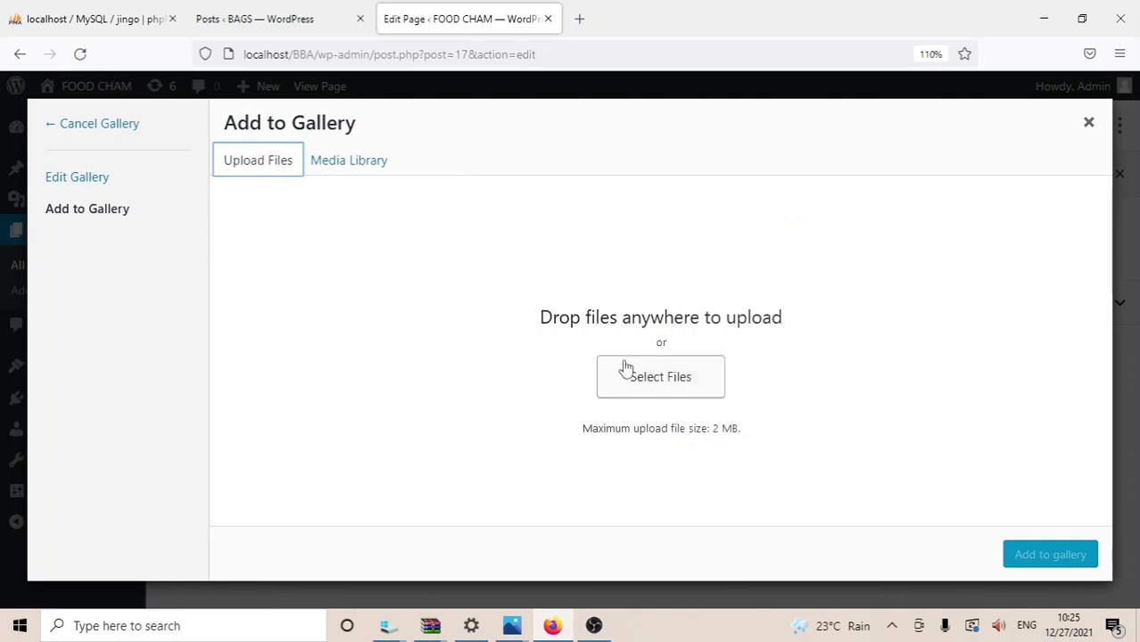
left_click(624, 366)
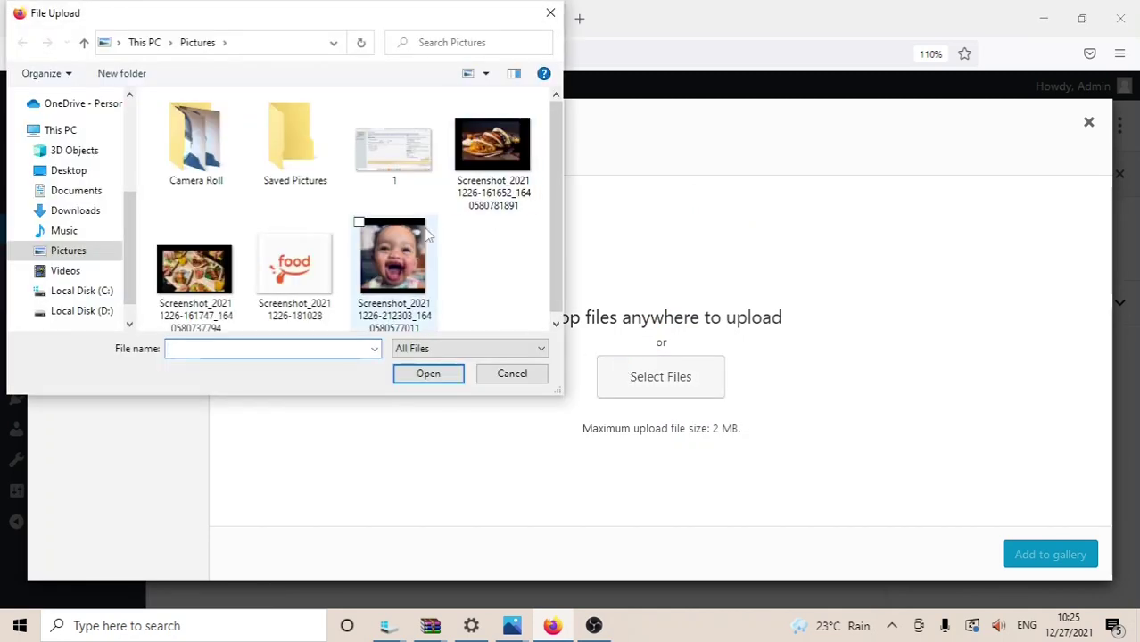
left_click(223, 272)
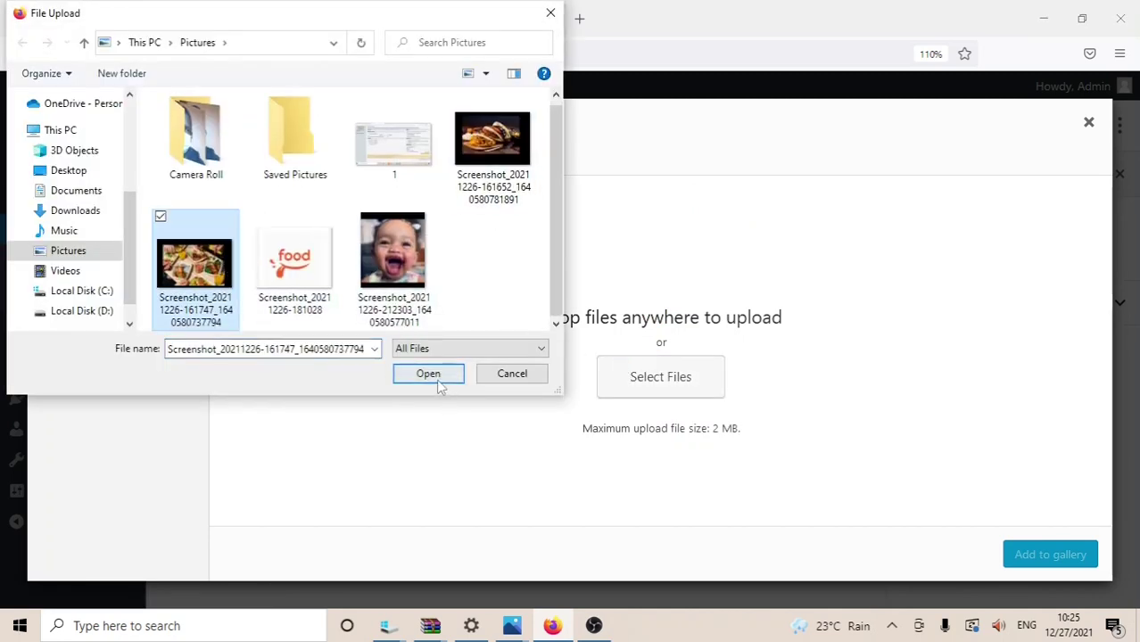
left_click(437, 375)
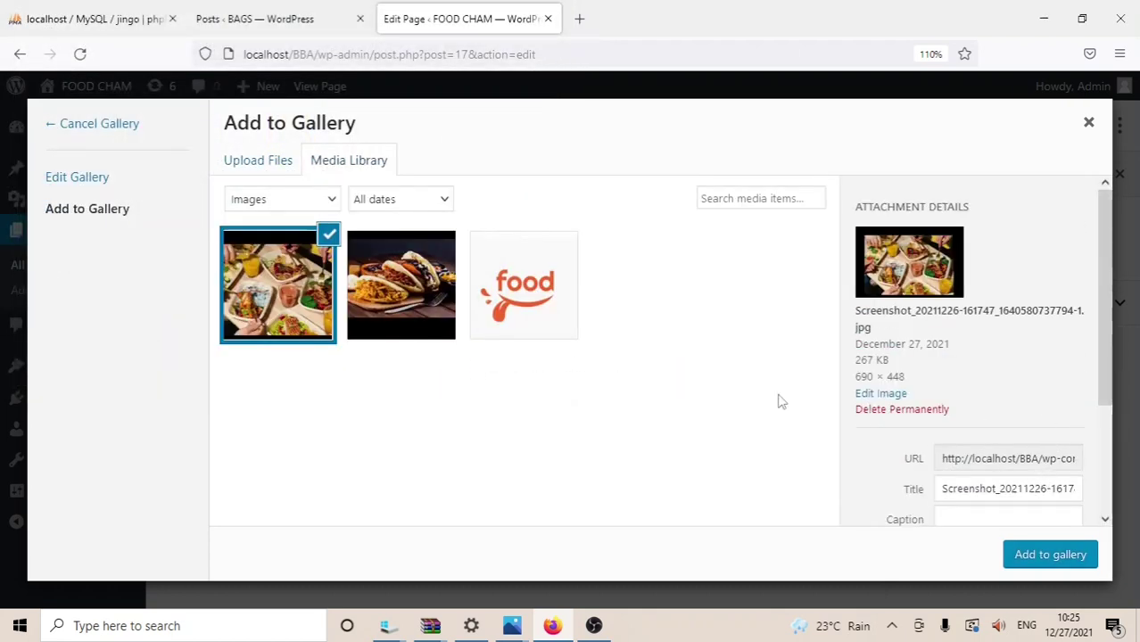
left_click(305, 279)
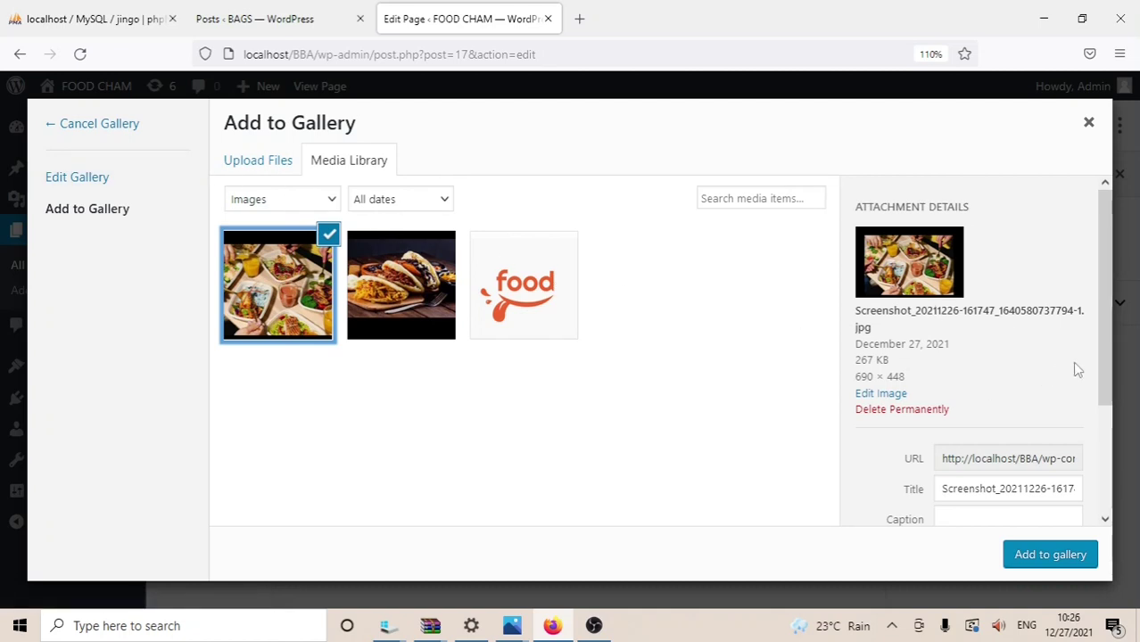
Step: Add the food platter photo to the gallery, check its details, and close the dialog
left_click_drag(1103, 358, 1100, 496)
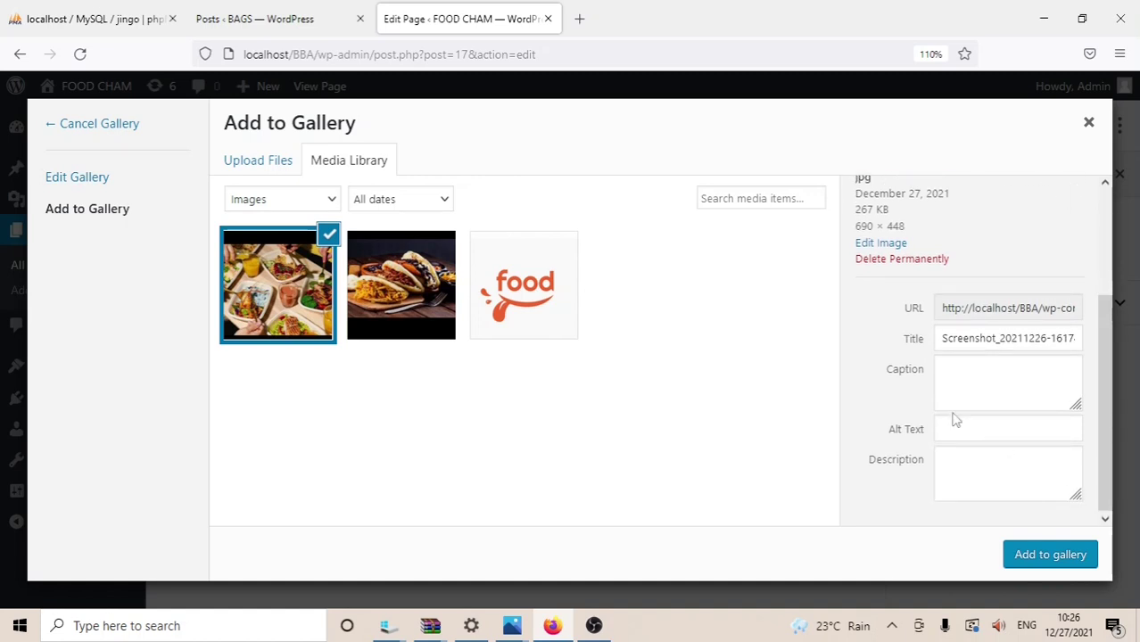
left_click(1019, 557)
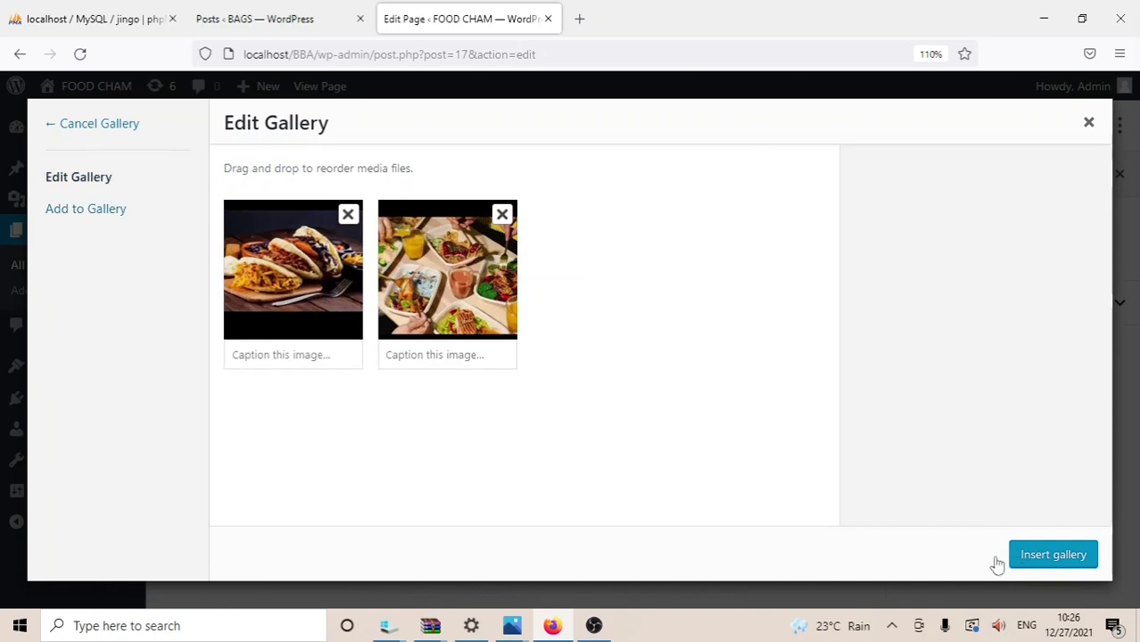
left_click(463, 327)
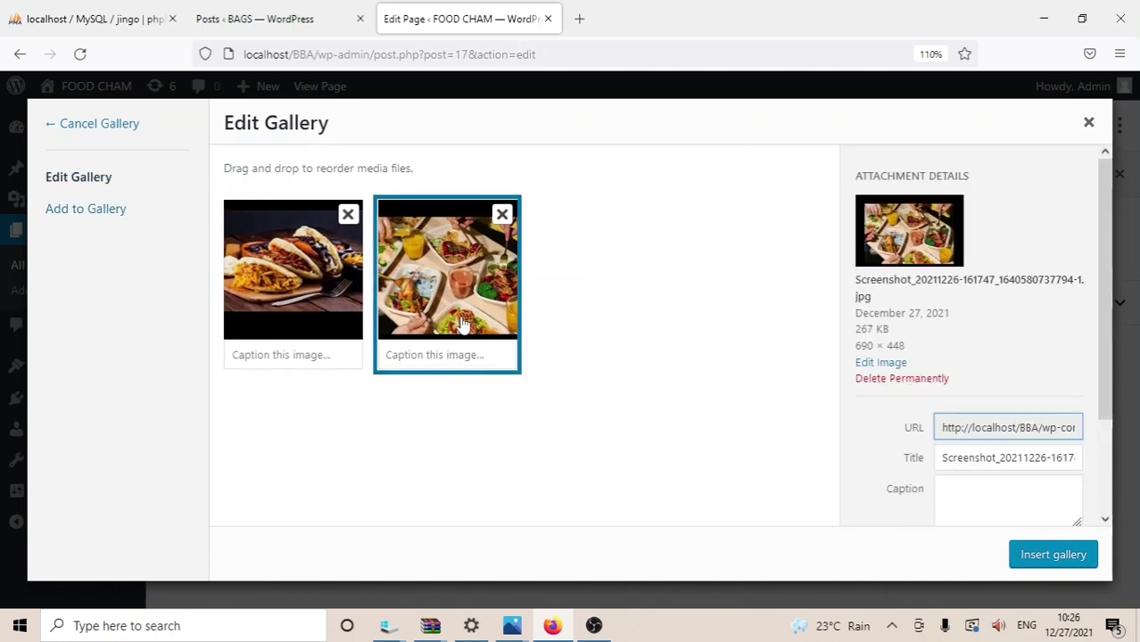
left_click(1088, 123)
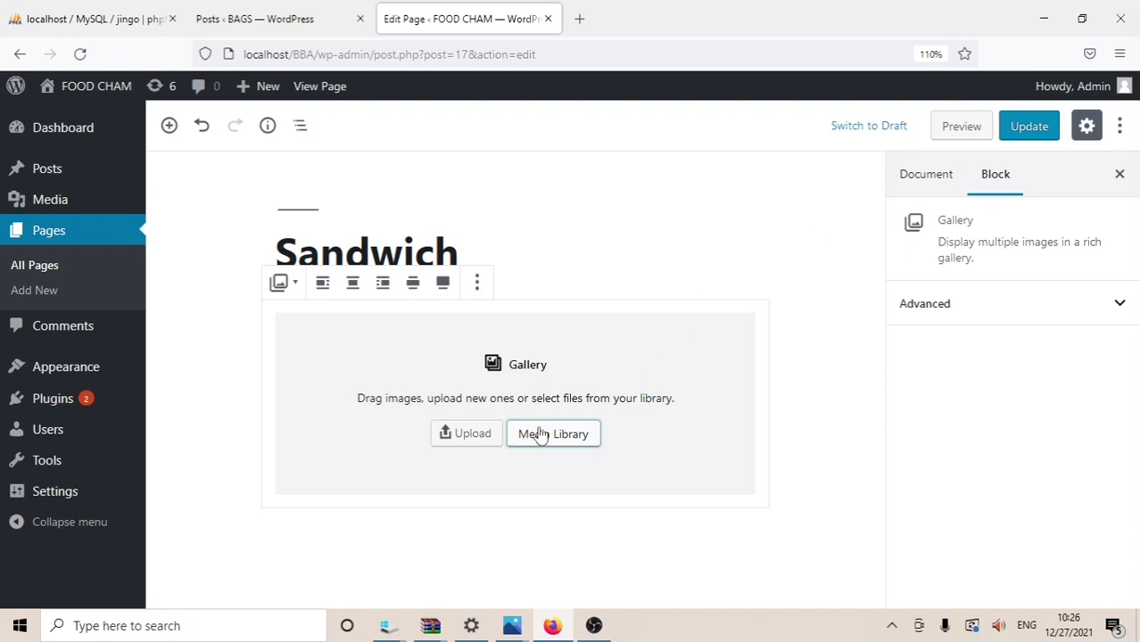
Step: Upload the food platter screenshot directly into the Gallery block and update the page
left_click(492, 437)
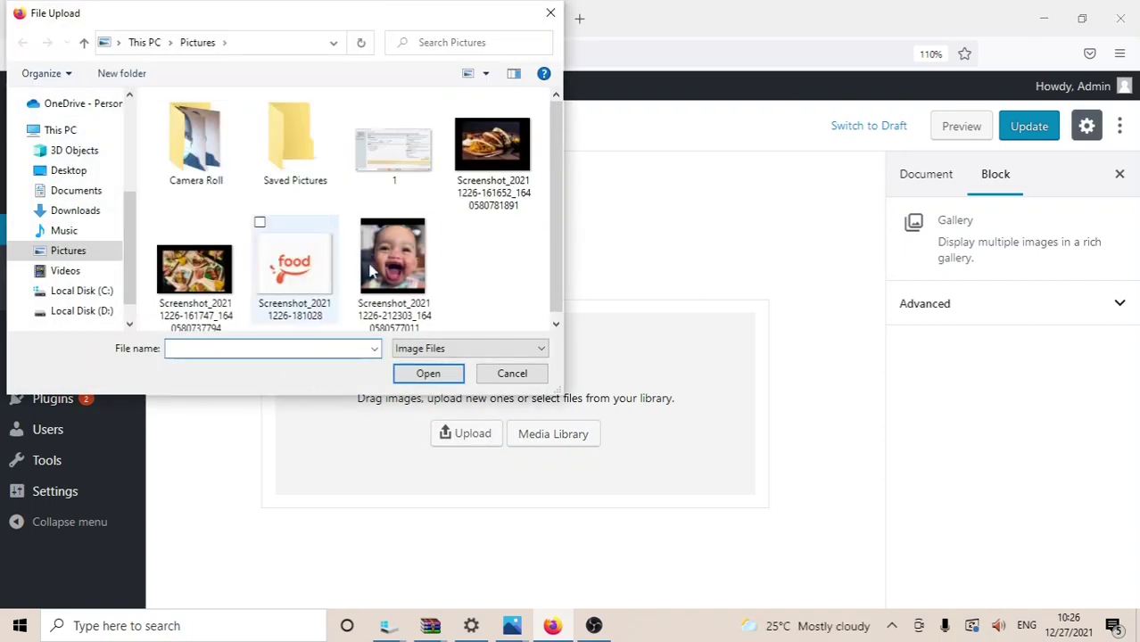
double_click(171, 300)
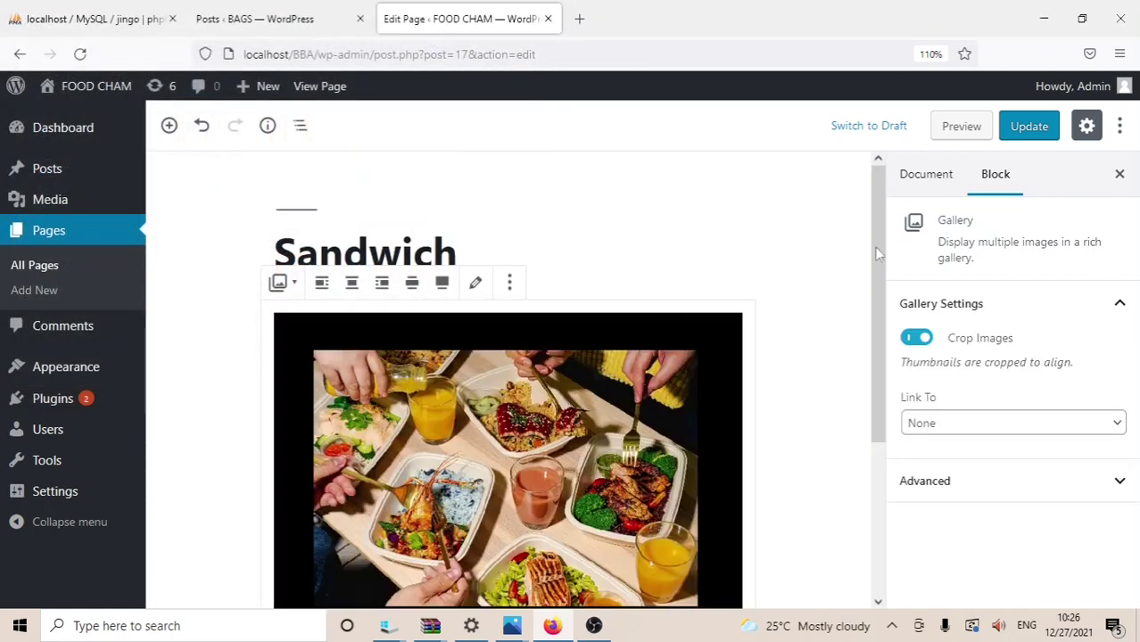
left_click(1038, 126)
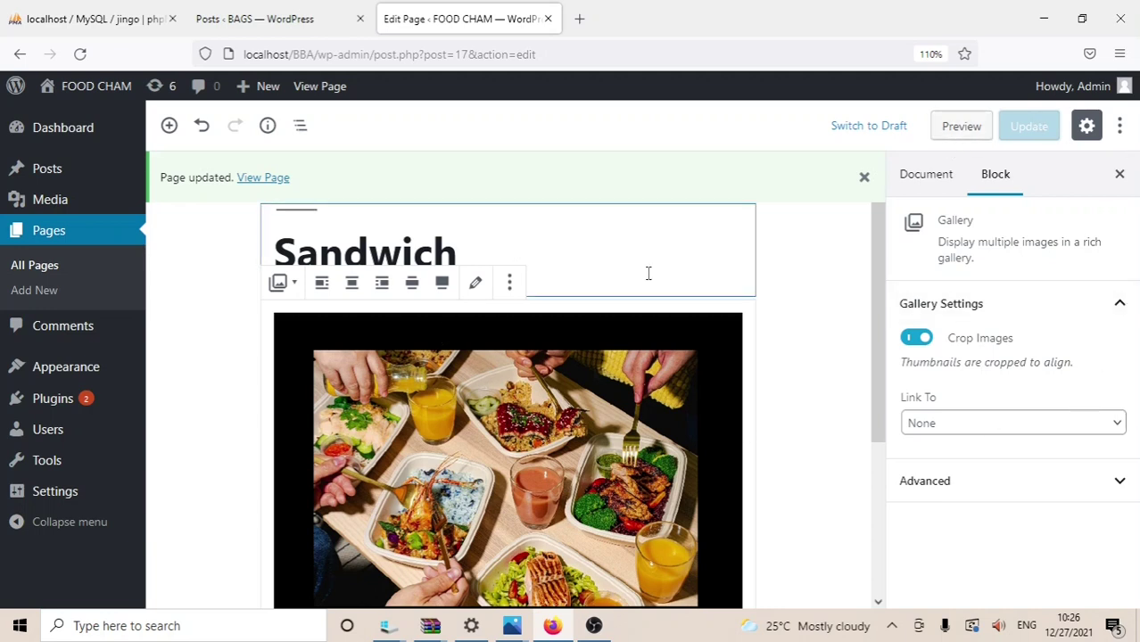
Step: Visit the live site and view the Sandwich and Carrabba's italian grill pages
mouse_move(86, 96)
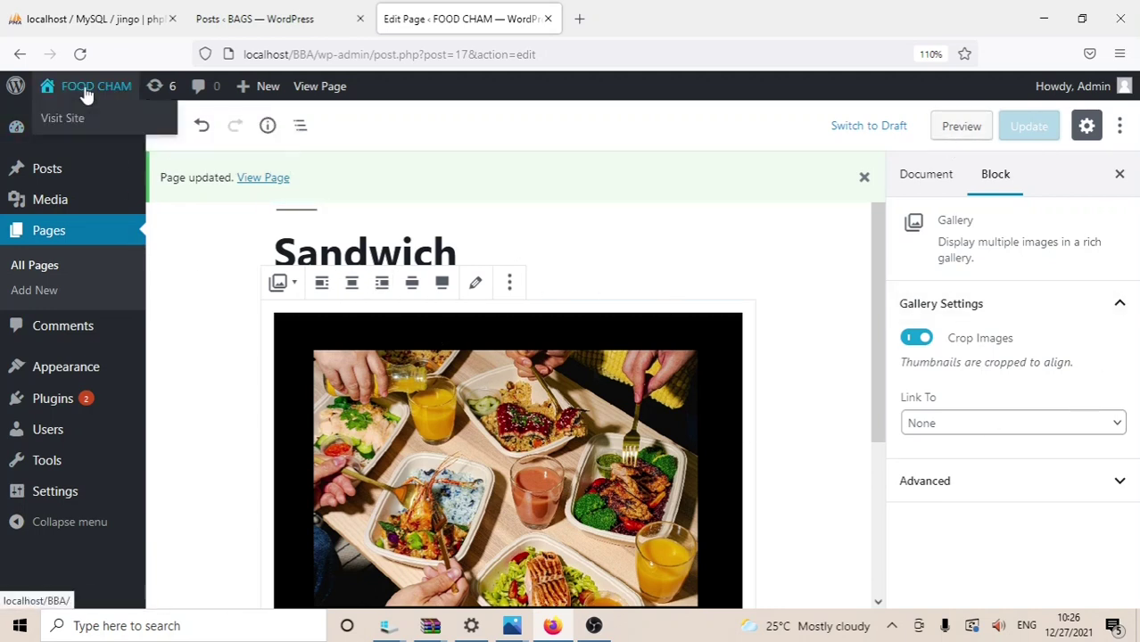
left_click(69, 114)
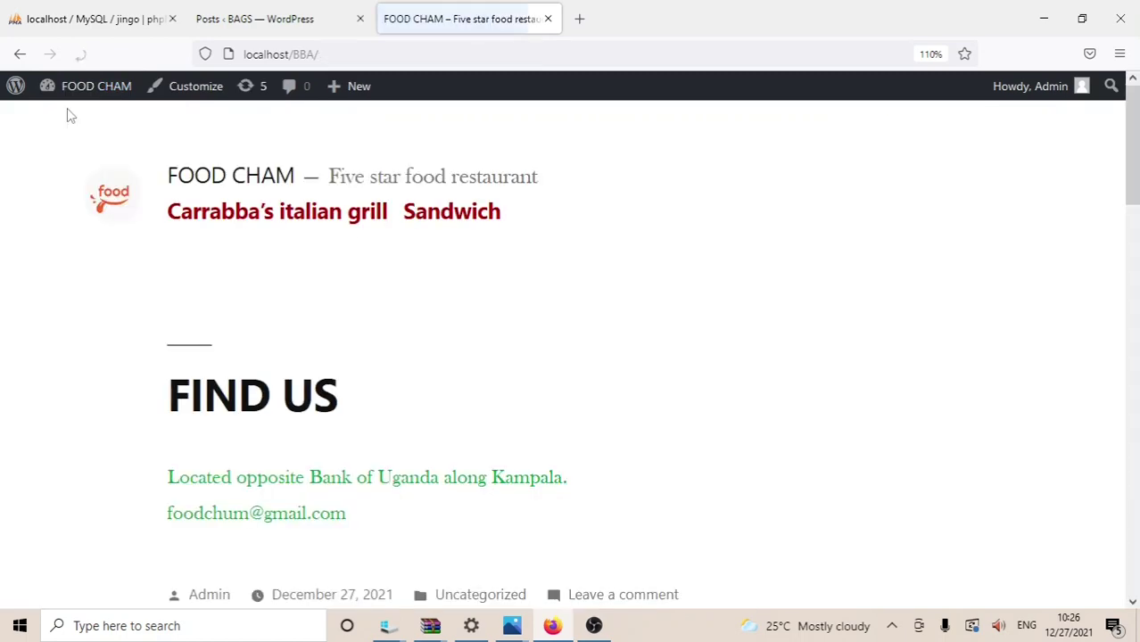
left_click(431, 228)
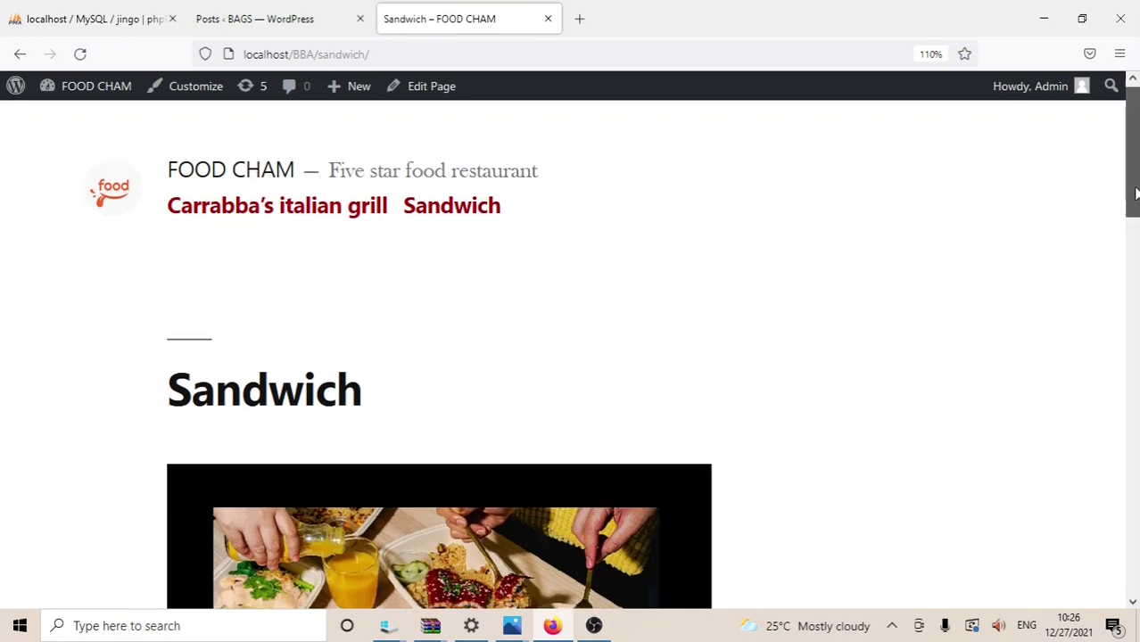
left_click_drag(1138, 192, 1136, 174)
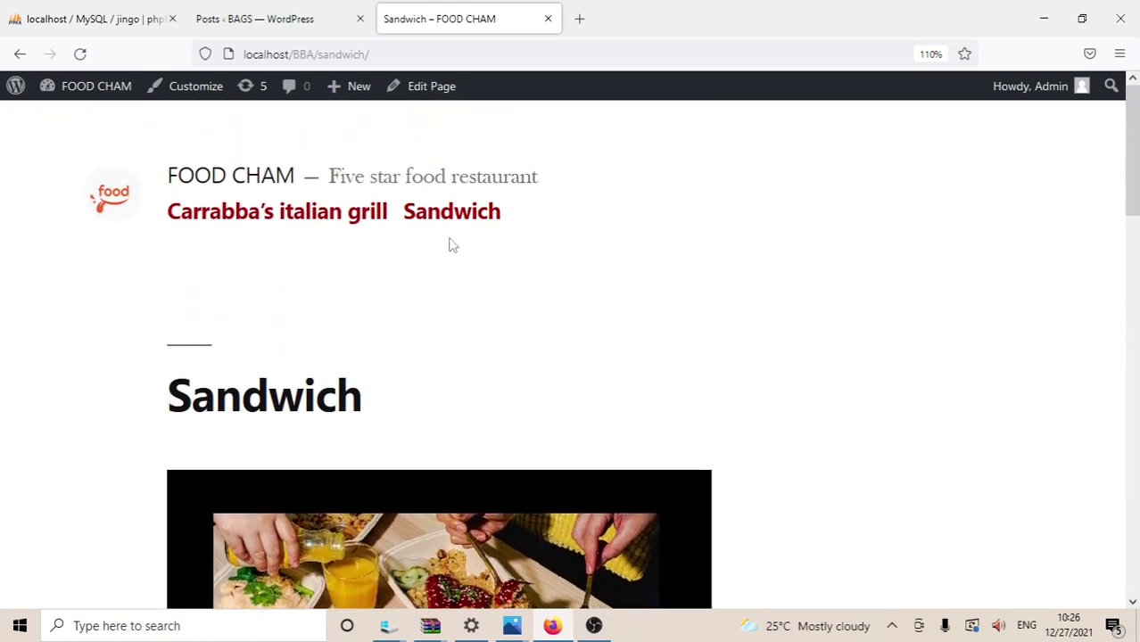
left_click(310, 211)
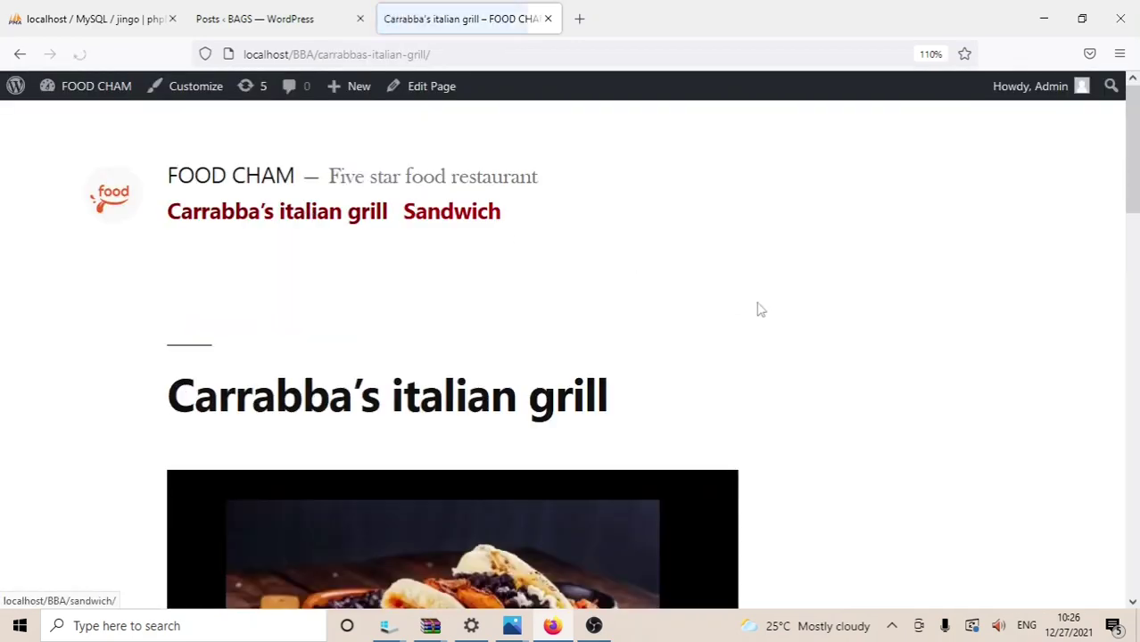
left_click_drag(1135, 173, 1137, 164)
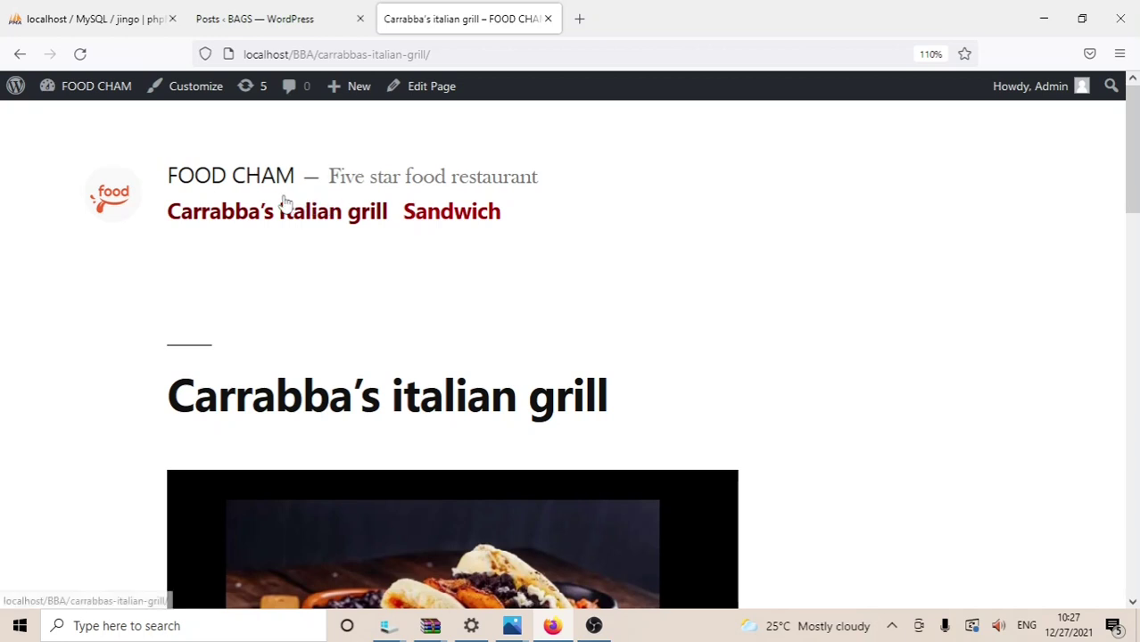
Step: Return to the site's home page, then go back to the admin Dashboard
mouse_move(114, 100)
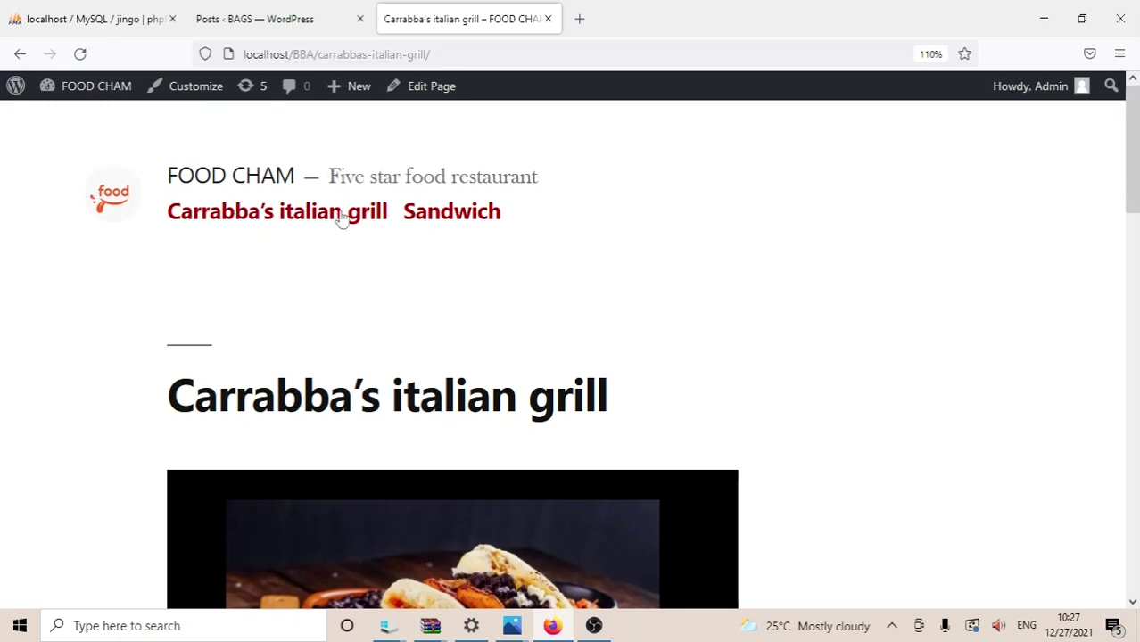
left_click(228, 175)
left_click_drag(1137, 145, 1133, 129)
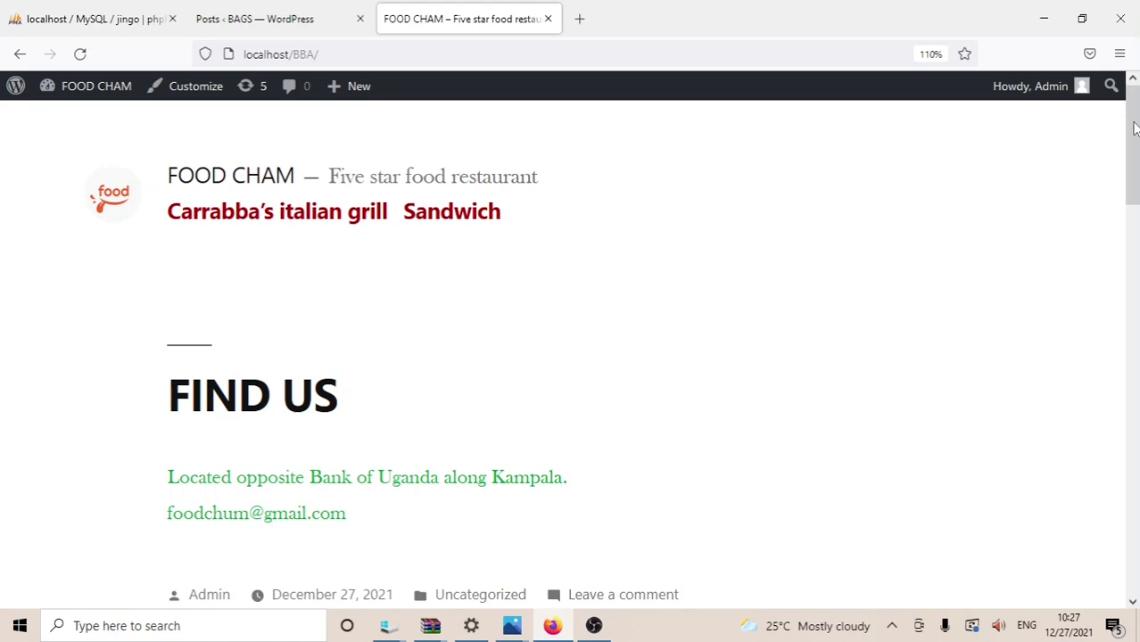
mouse_move(71, 94)
left_click(55, 125)
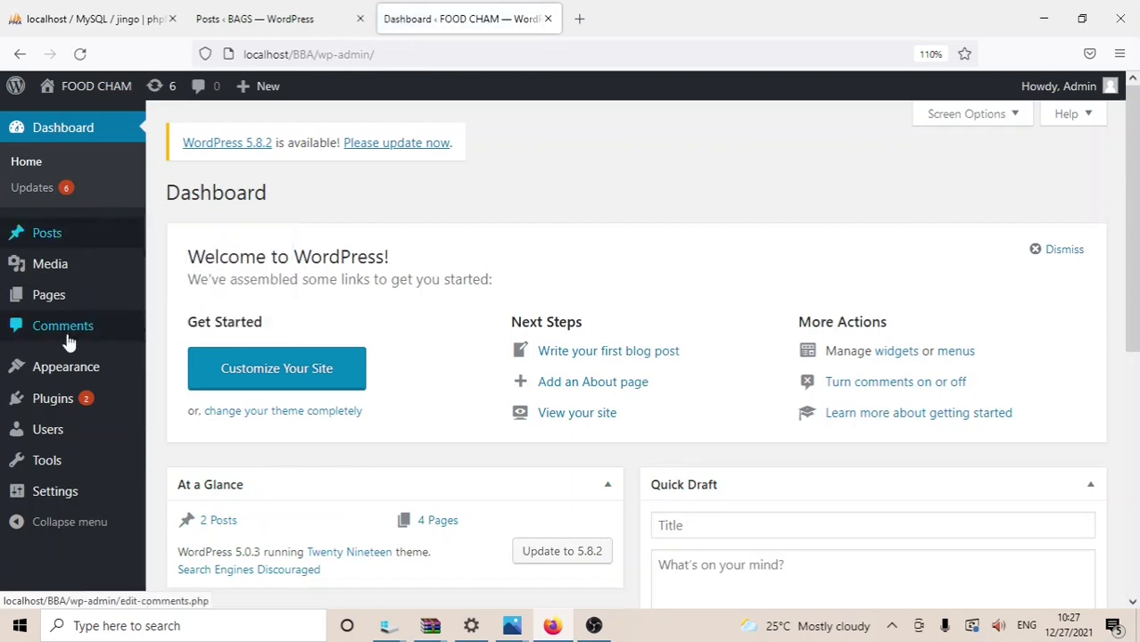
Step: On Add Themes, search the theme directory for 'food' and scroll to the Foodie blog card
mouse_move(76, 373)
left_click(179, 375)
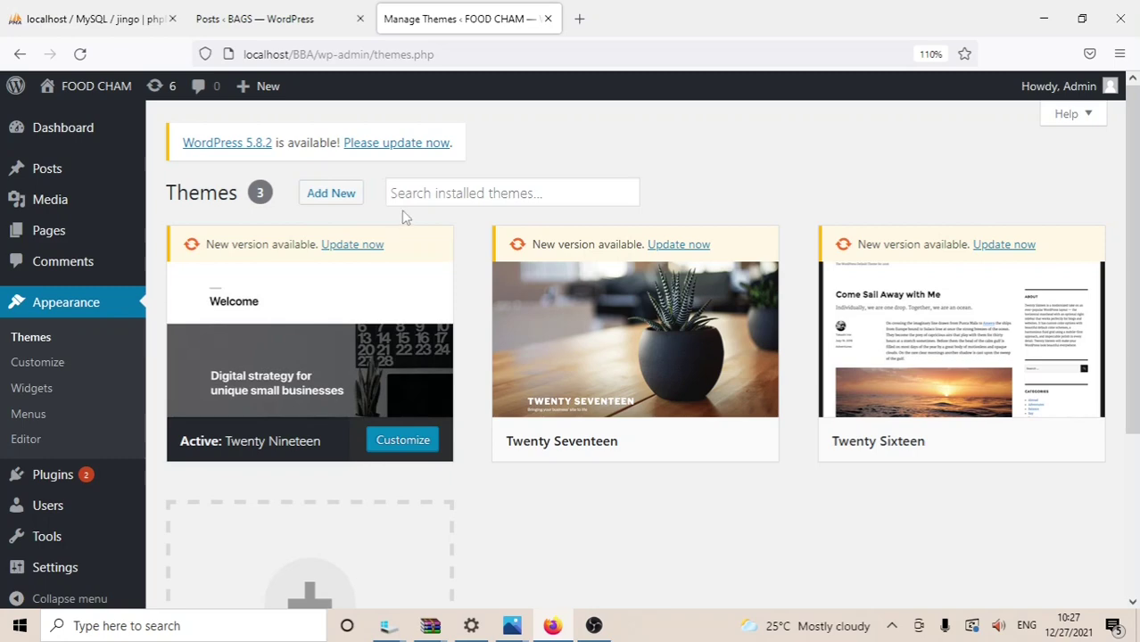
left_click(335, 197)
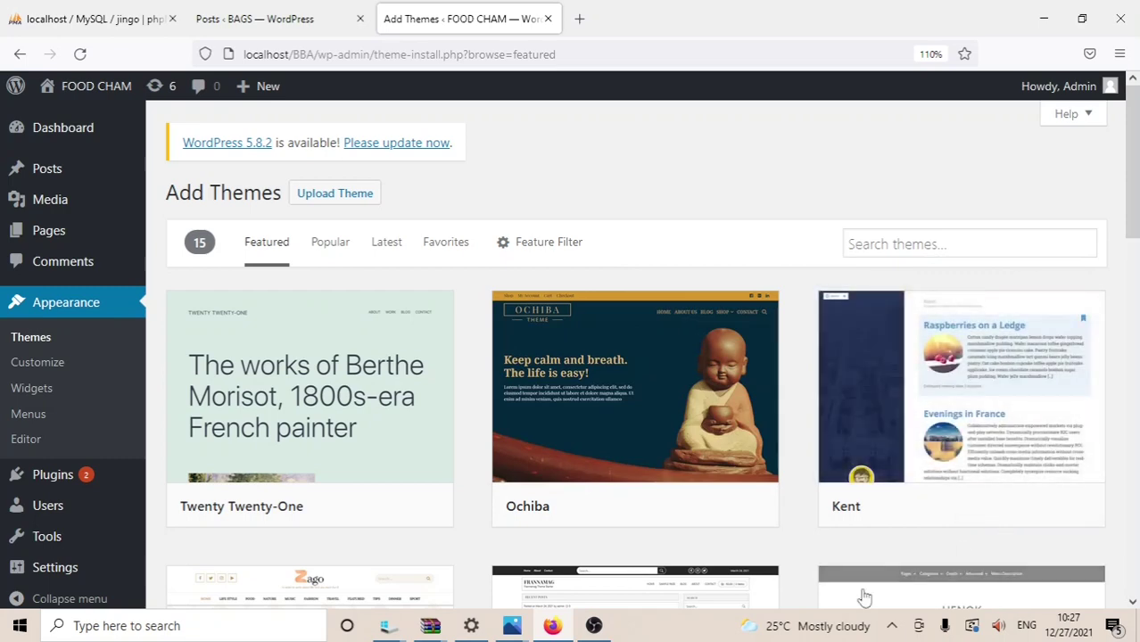
left_click(891, 625)
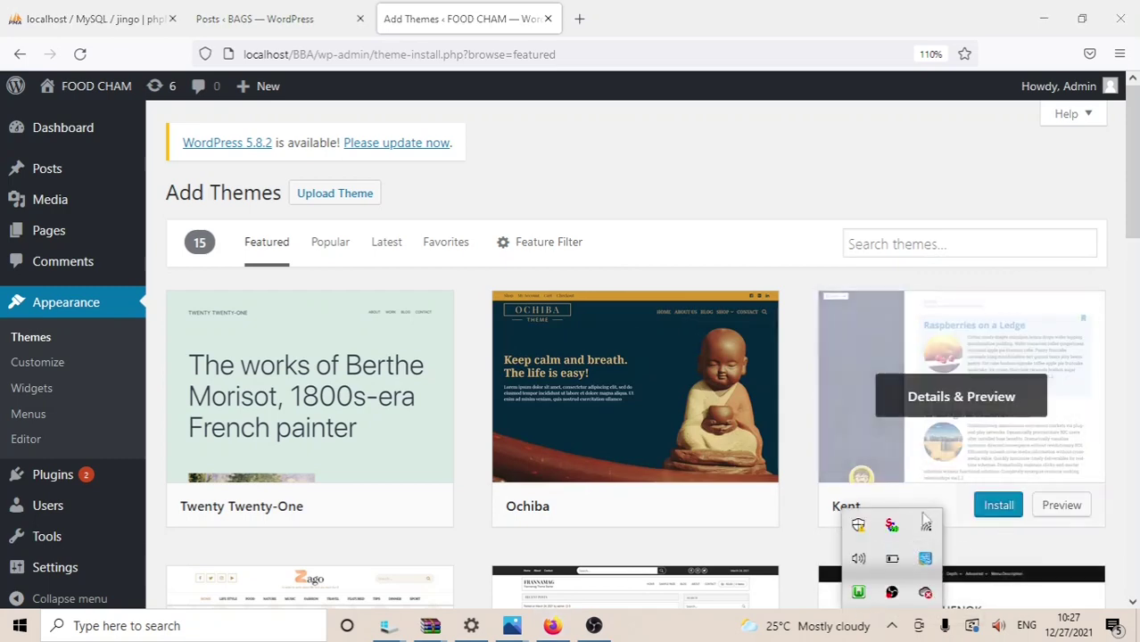
left_click_drag(1134, 197, 1137, 150)
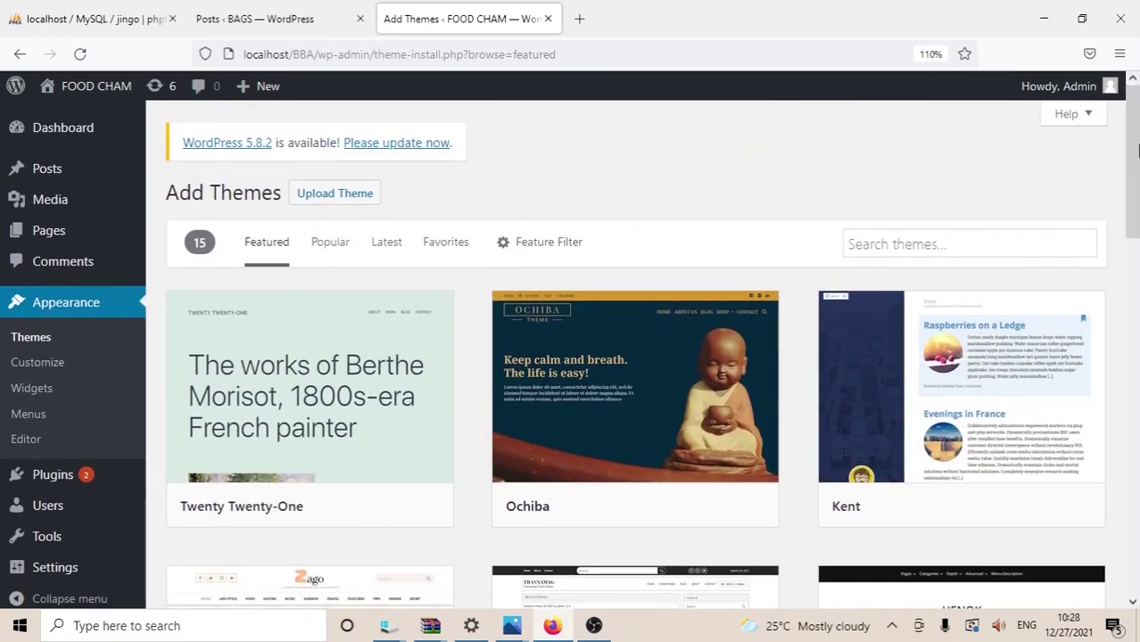
left_click(892, 256)
type("foo")
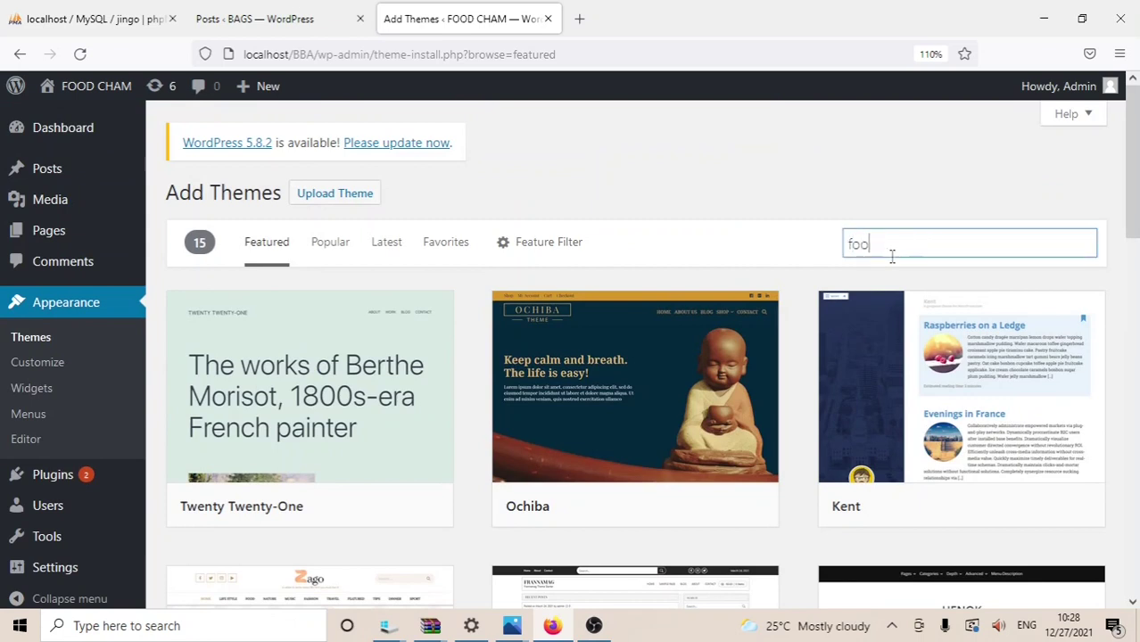
type("d")
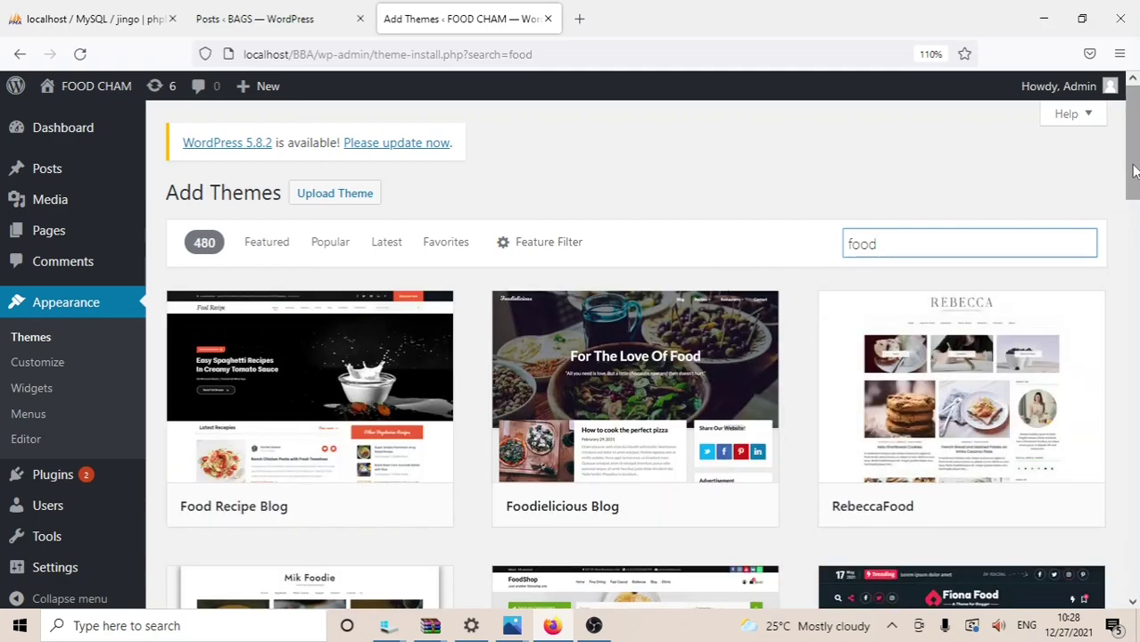
left_click_drag(1133, 178, 1137, 246)
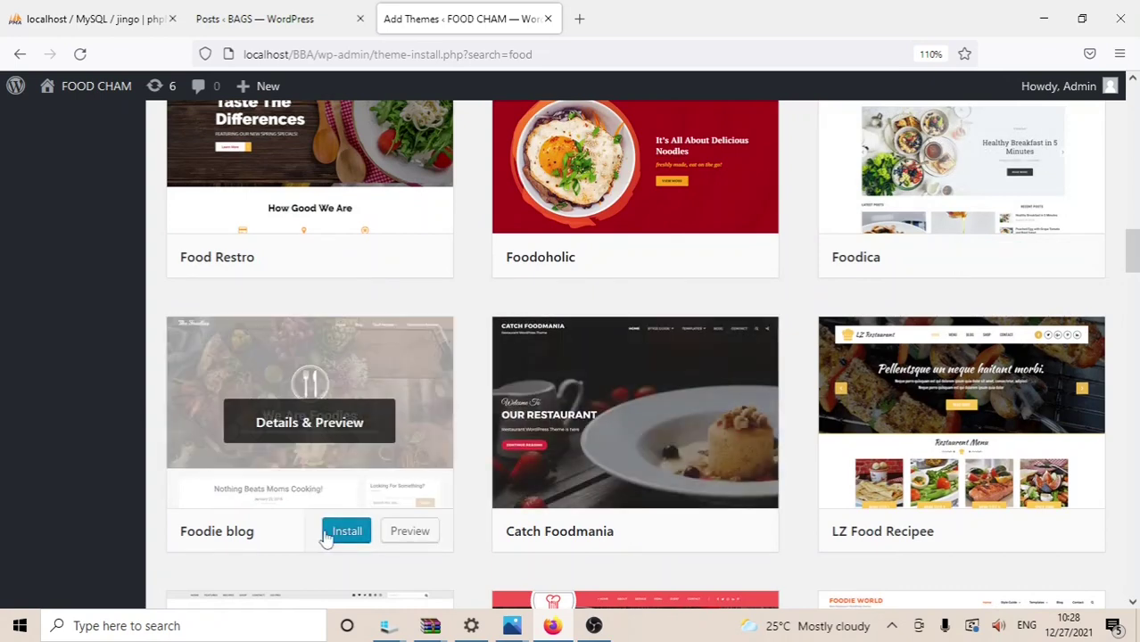
Step: Install the Foodie blog theme and preview the Catch Foodmania theme
left_click(346, 532)
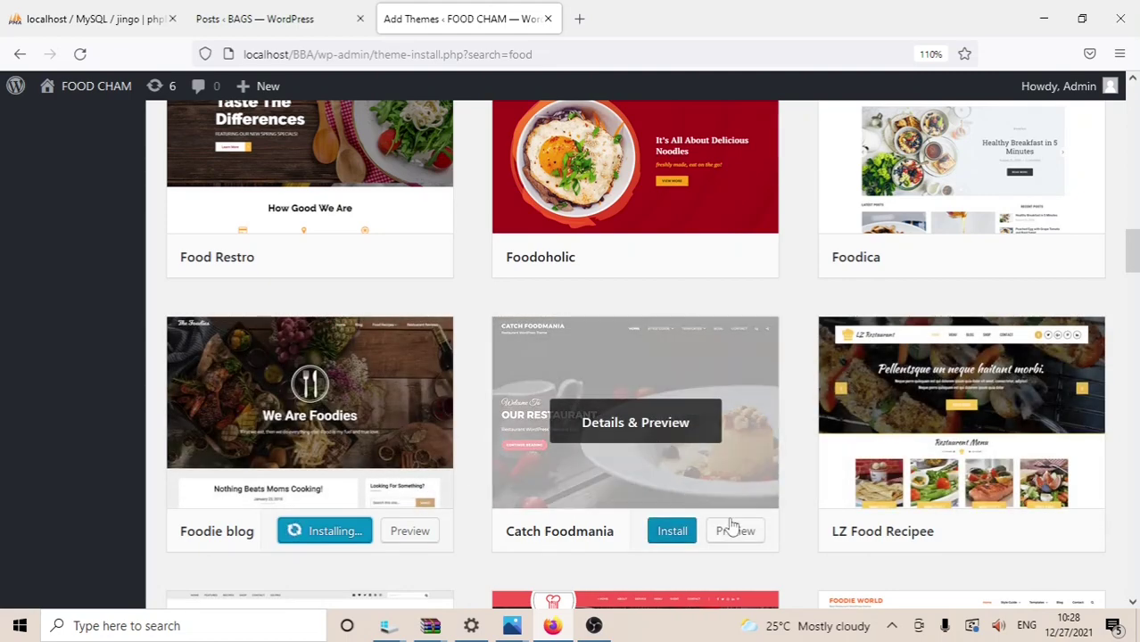
left_click(735, 532)
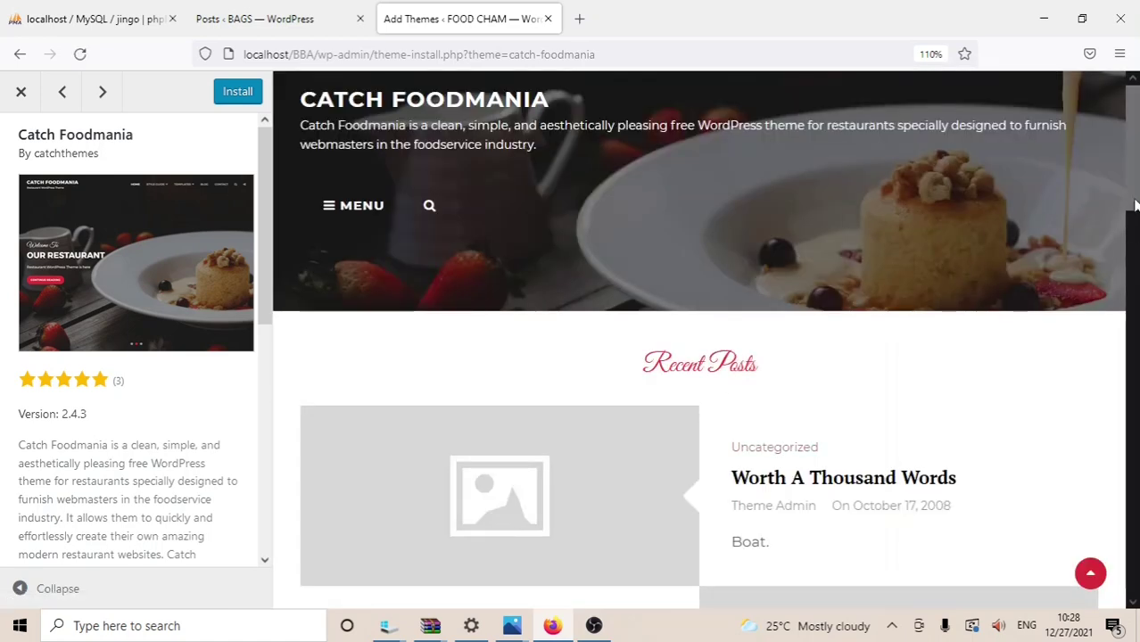
left_click_drag(1135, 156, 1135, 154)
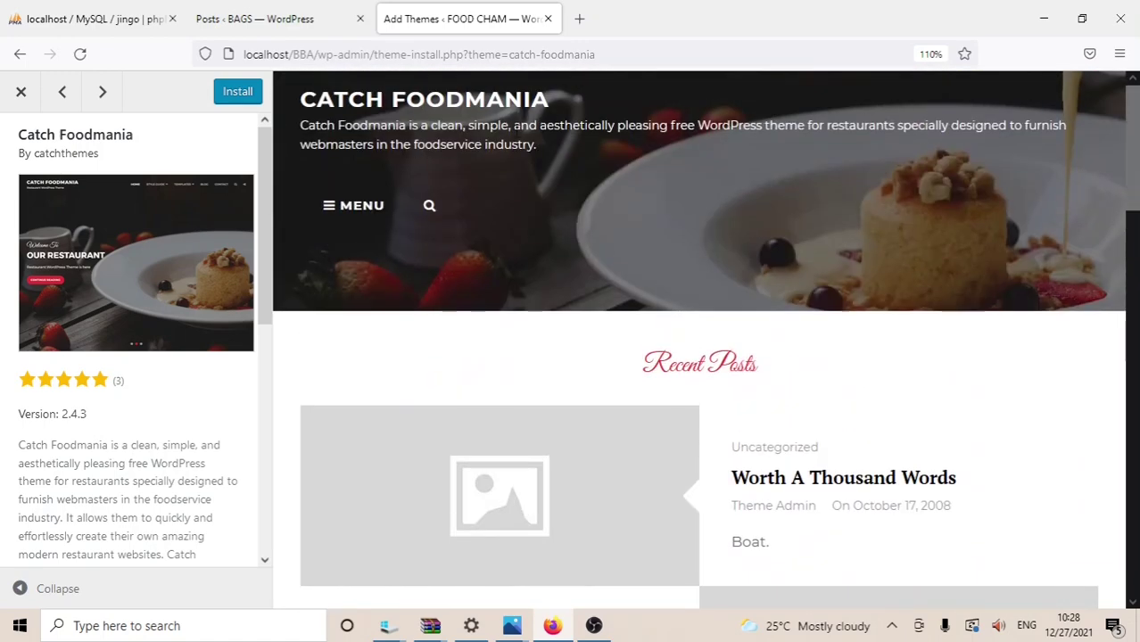
left_click(22, 93)
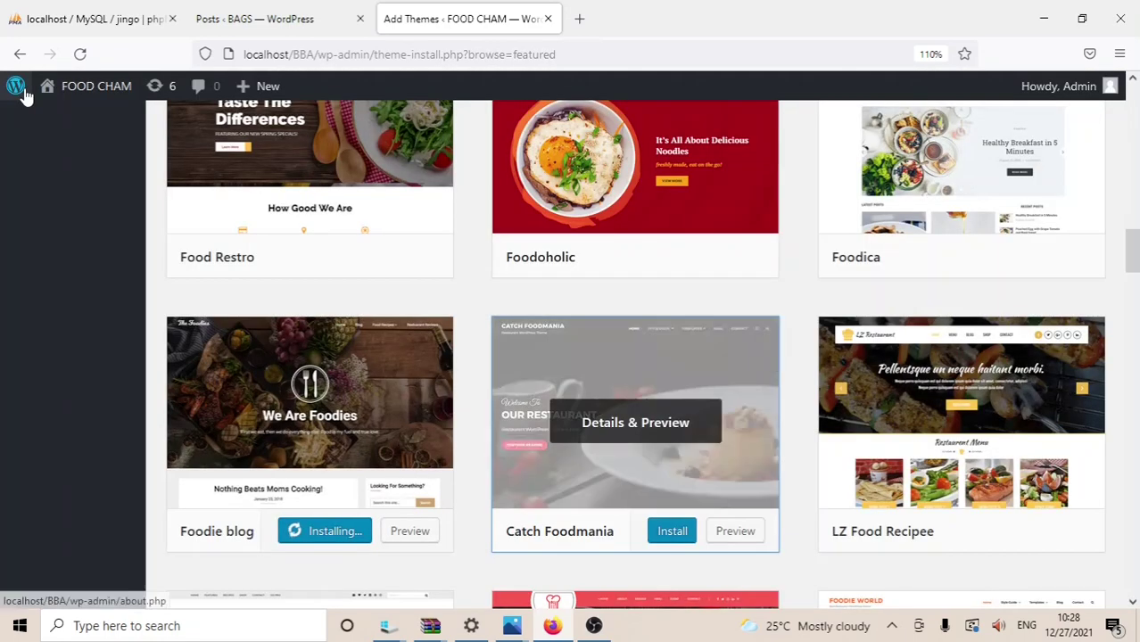
Step: Preview Foodie blog, then activate it from its card on the themes screen
left_click(397, 531)
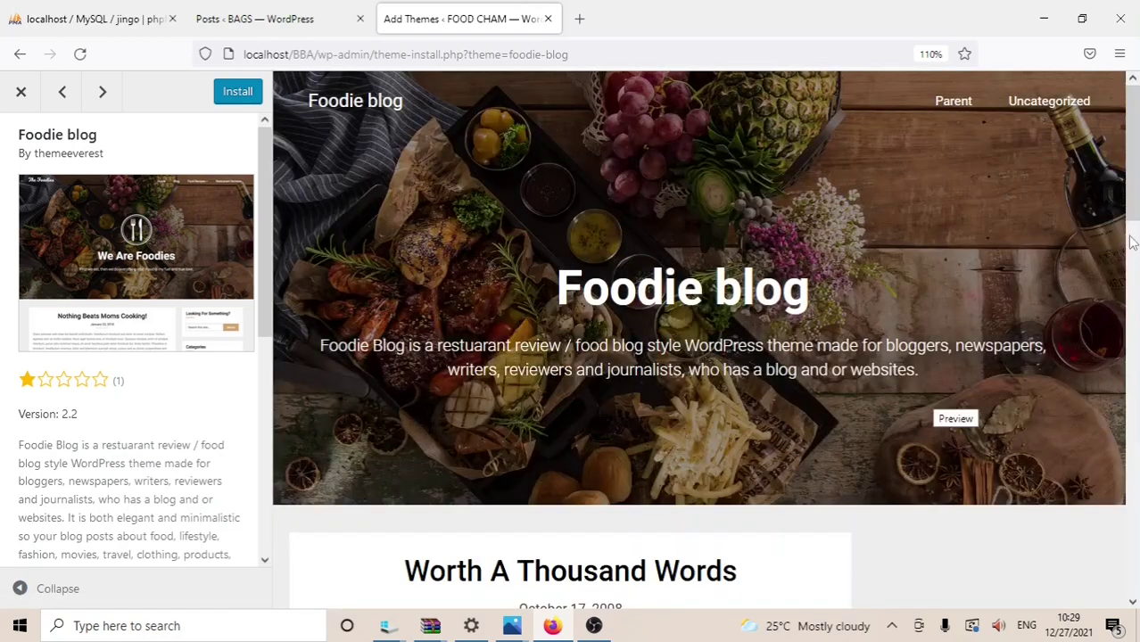
left_click_drag(1132, 219, 1136, 189)
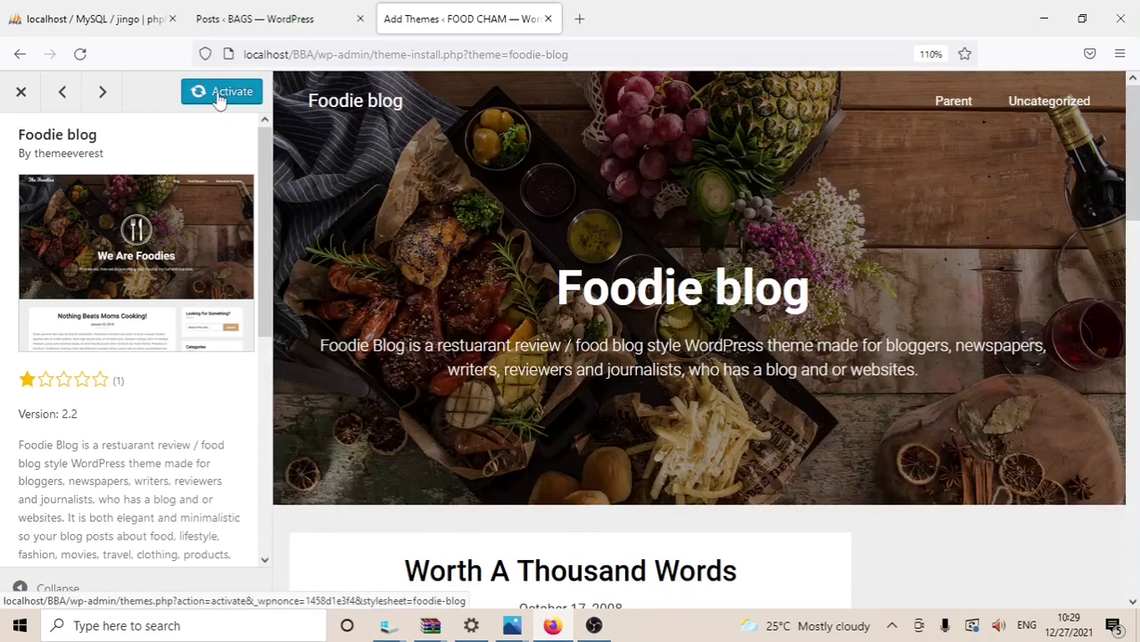
left_click(219, 93)
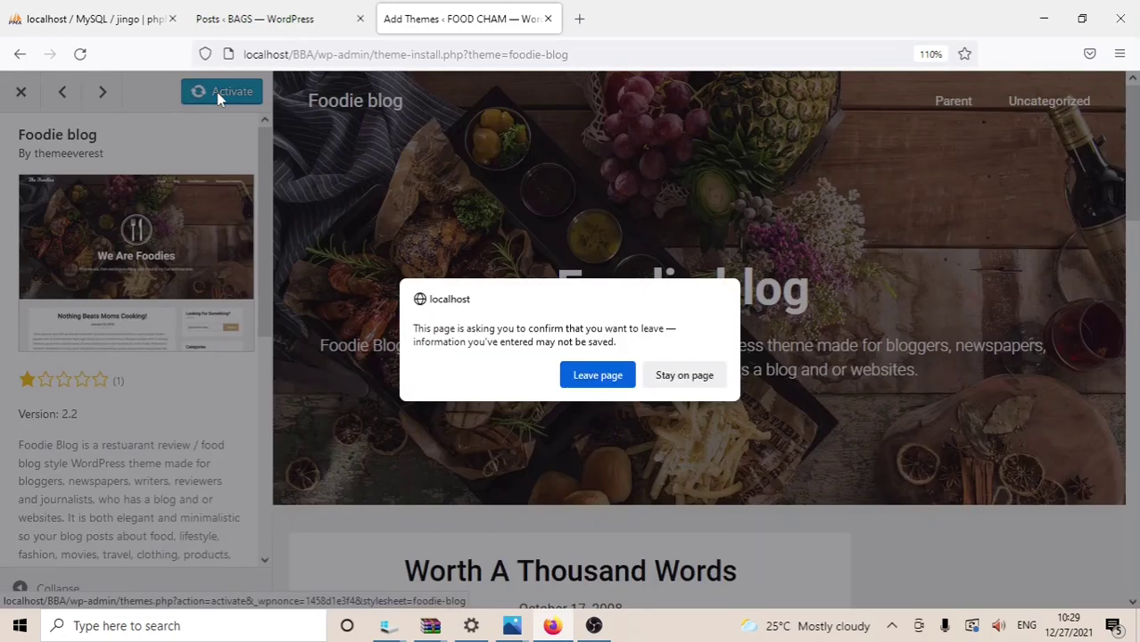
left_click(598, 376)
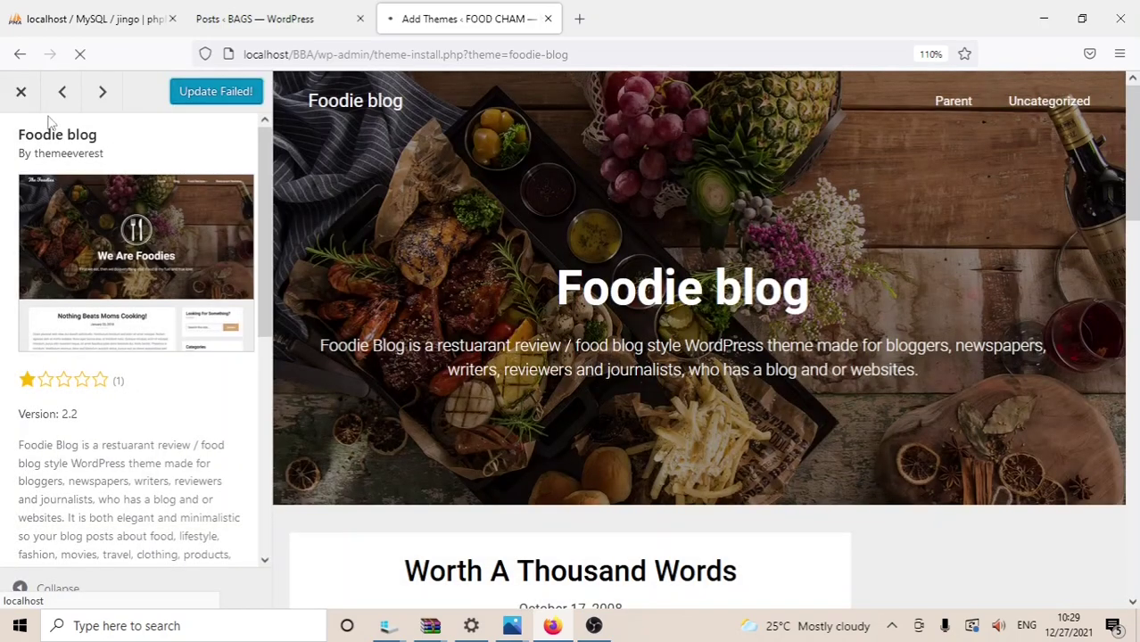
left_click(11, 94)
mouse_move(7, 93)
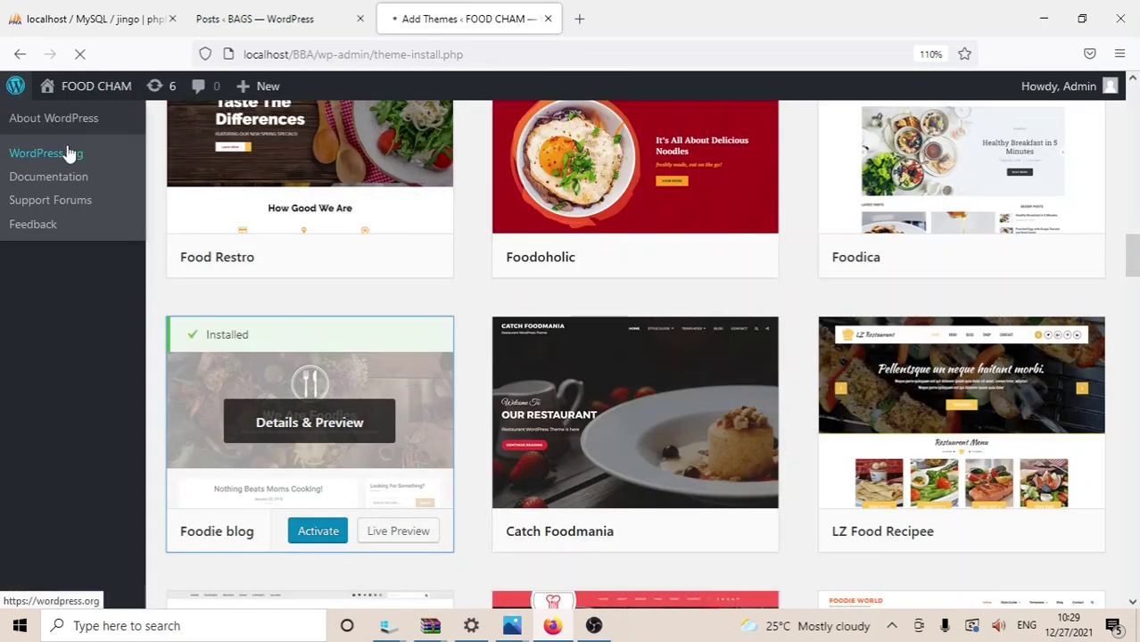
left_click(313, 533)
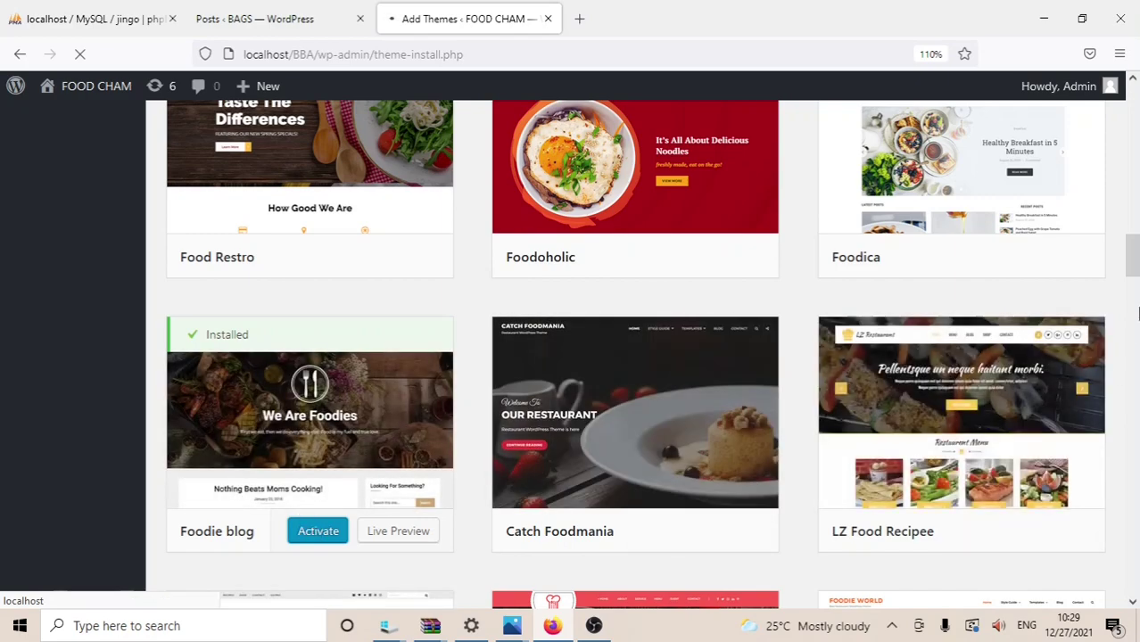
left_click_drag(1135, 259, 1115, 94)
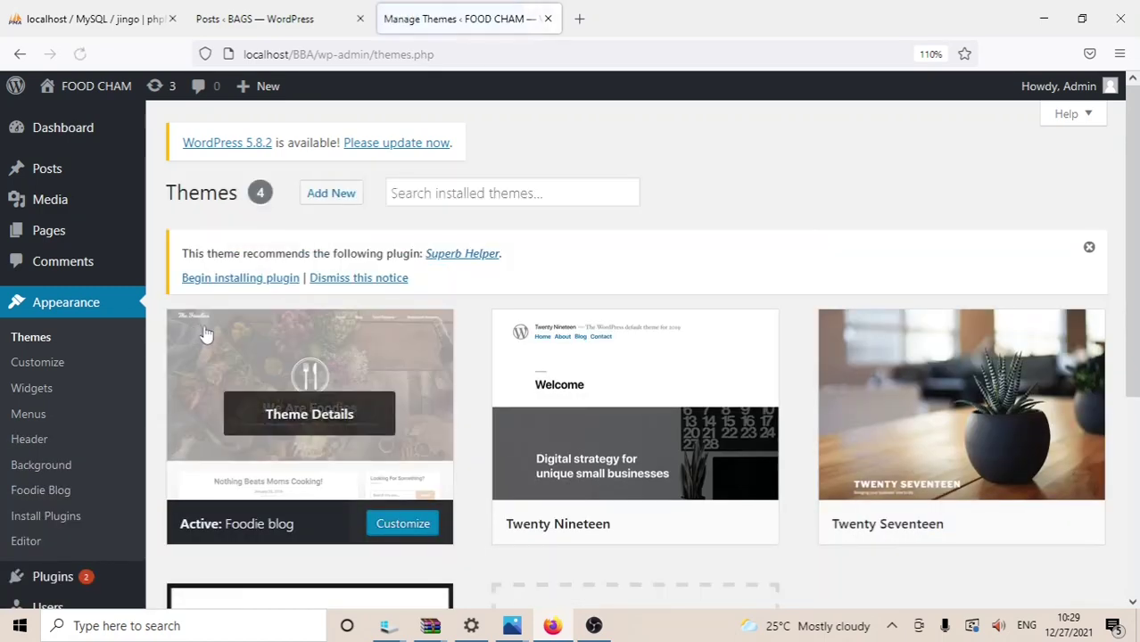
Step: Open Foodie blog's details, scroll through the Customizer live preview, then close the Customizer
left_click(394, 518)
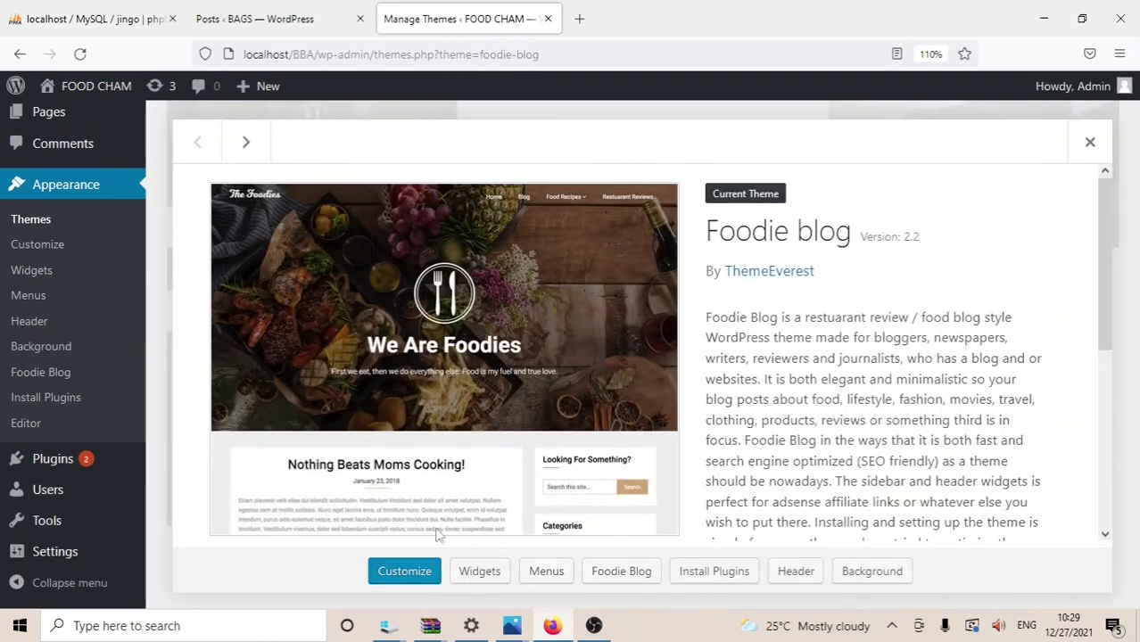
left_click(415, 575)
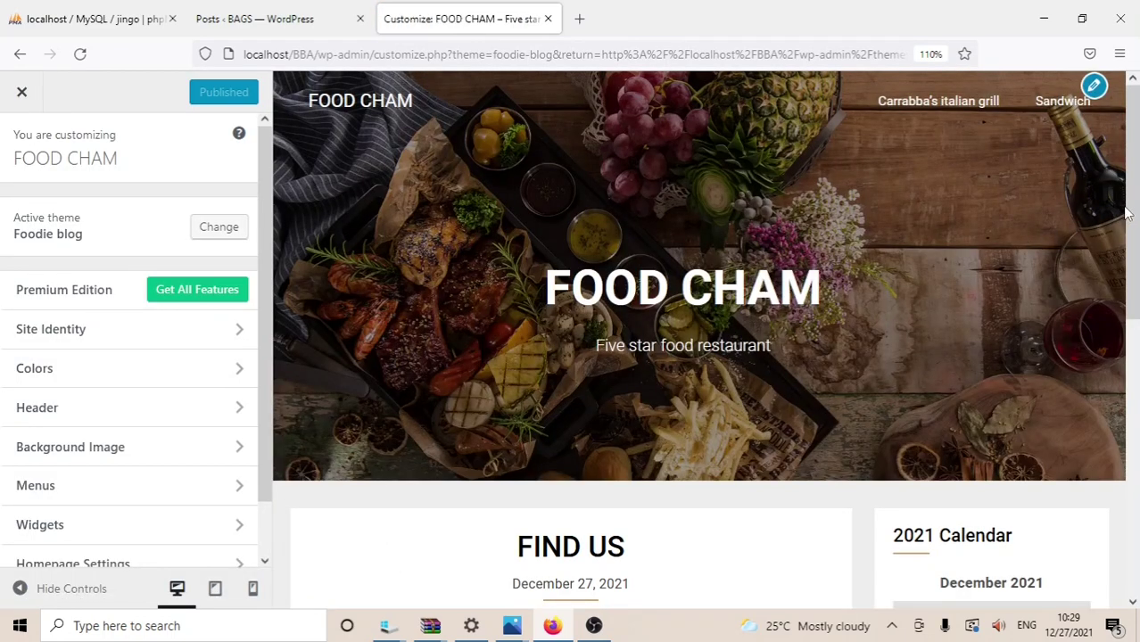
left_click_drag(1138, 209, 1139, 209)
left_click_drag(1132, 264, 1131, 413)
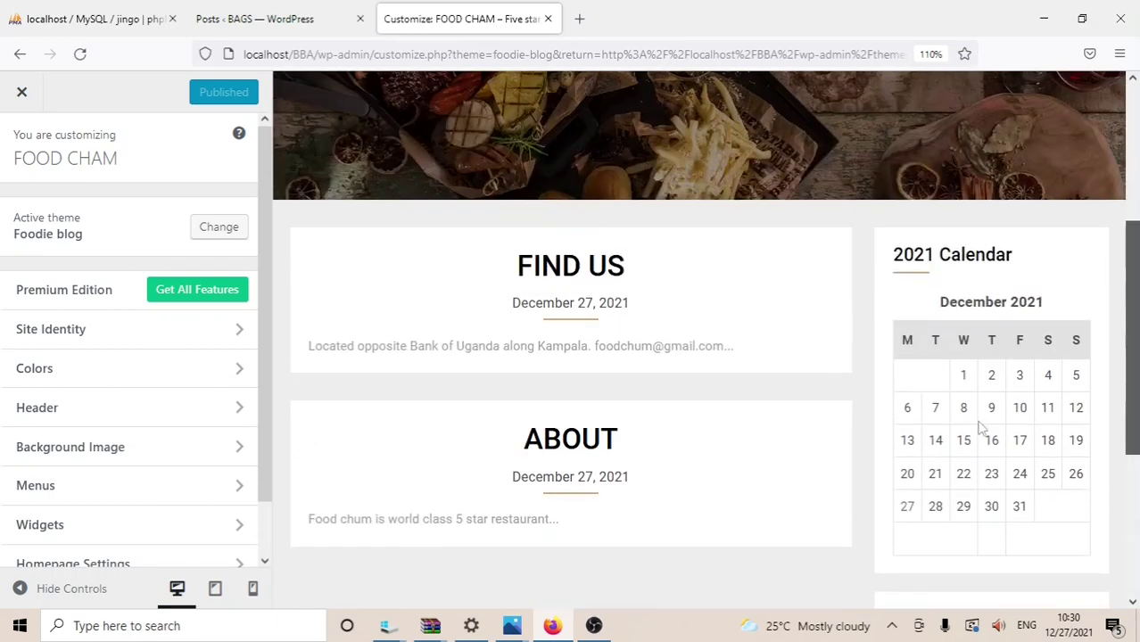
scroll(1131, 413, "down", 3)
left_click_drag(1135, 417, 1137, 123)
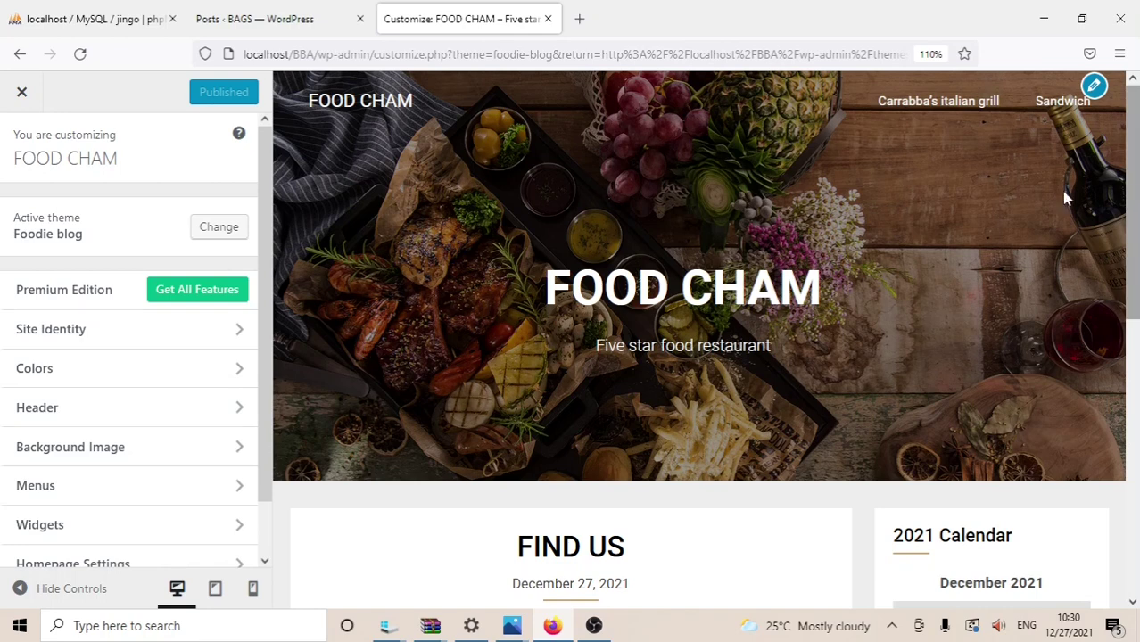
left_click_drag(1135, 144, 1137, 150)
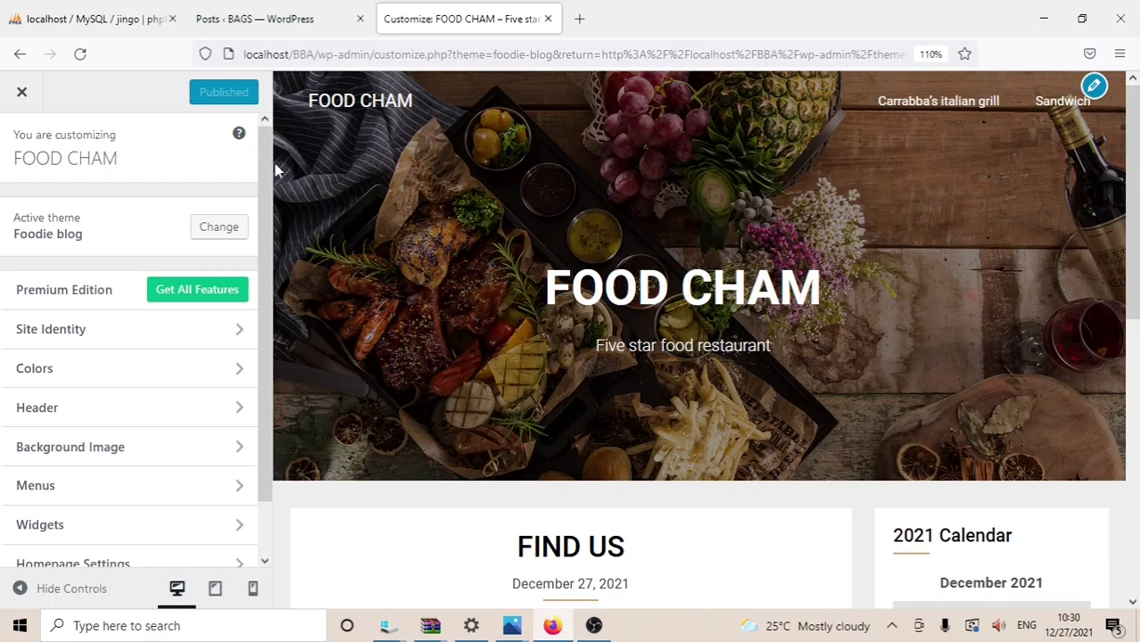
left_click(22, 95)
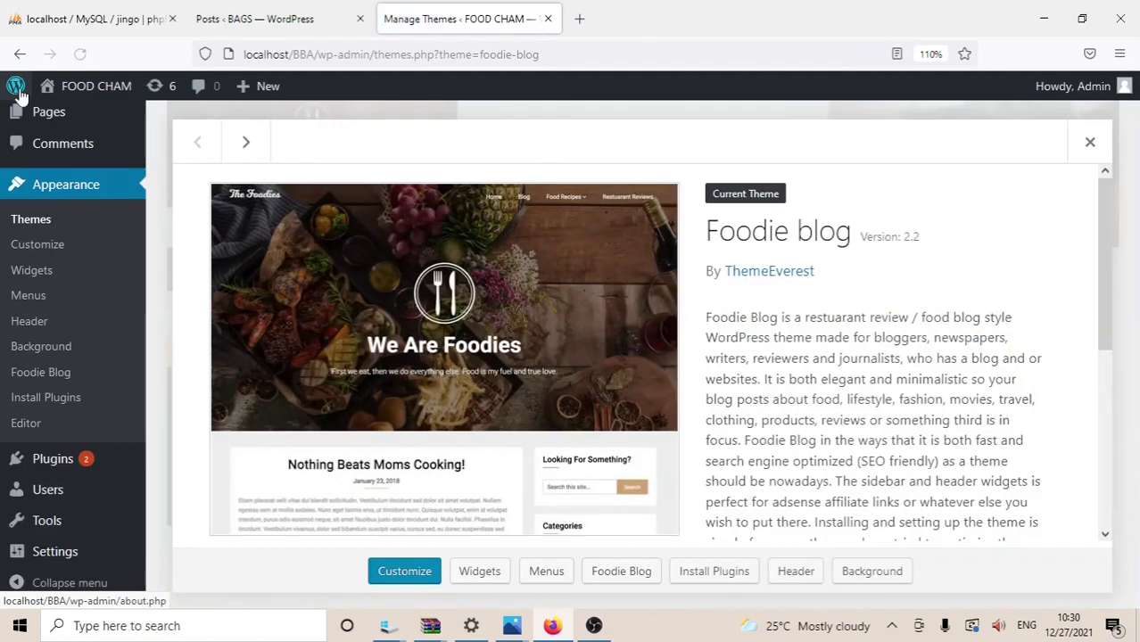
Step: Open the live FOOD CHAM home page and scroll through it
left_click(77, 90)
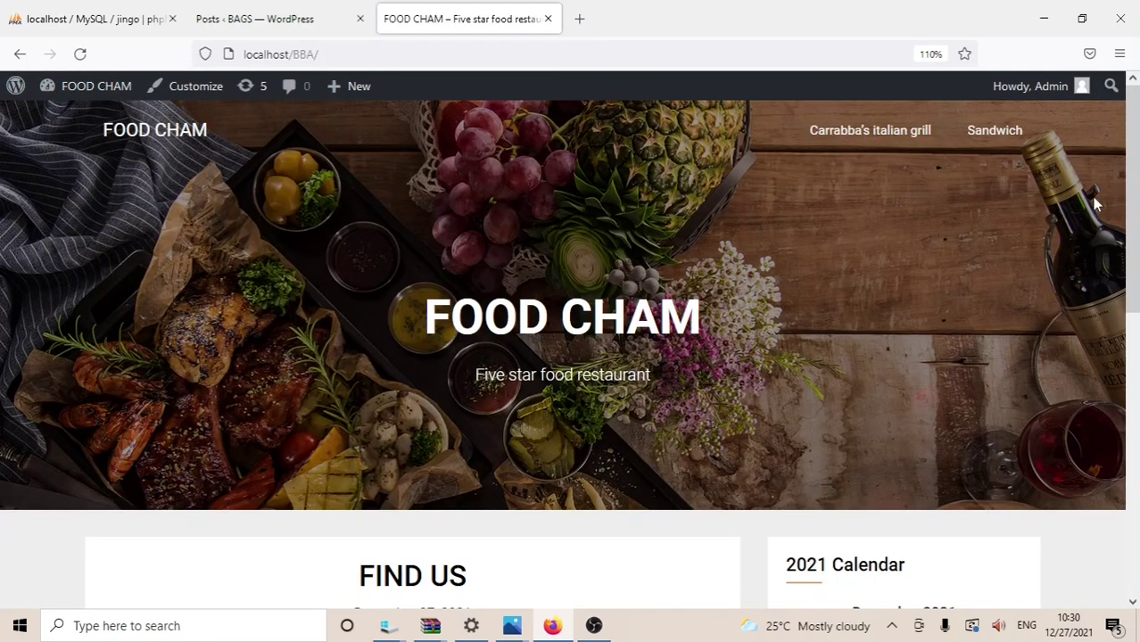
left_click_drag(1131, 221, 1131, 498)
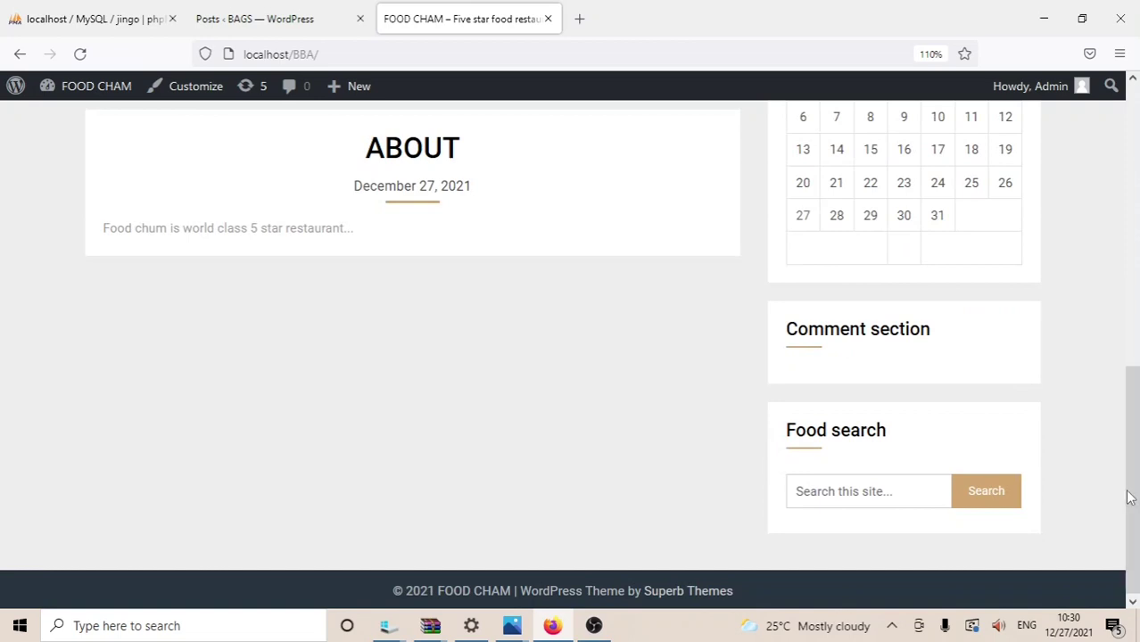
left_click_drag(1131, 498, 1137, 103)
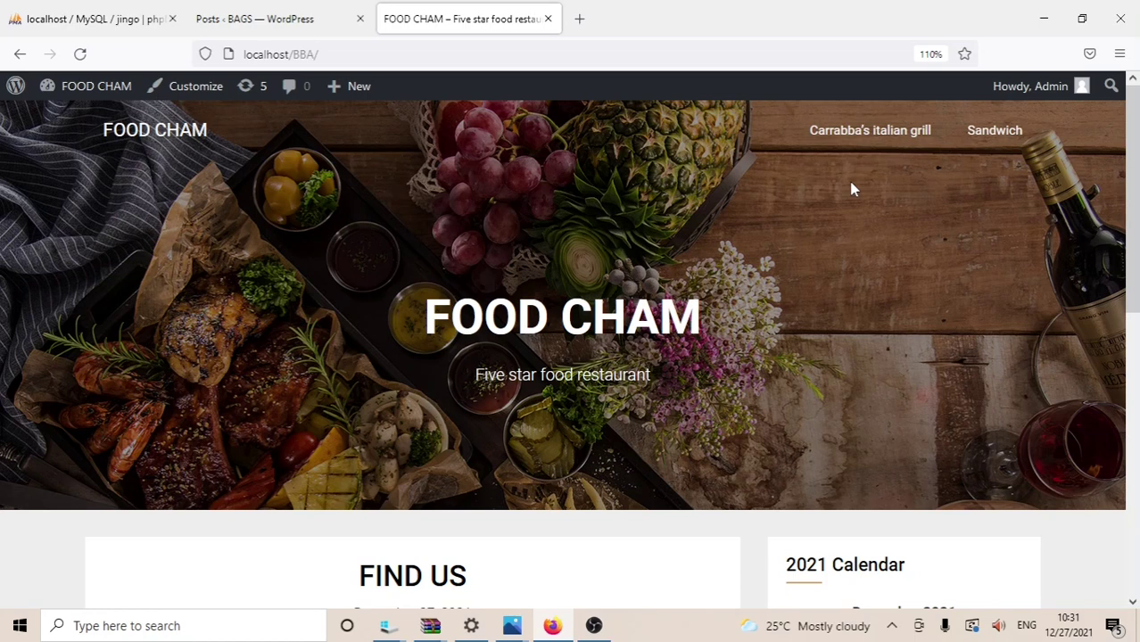
Step: View the Carrabba's italian grill page, then the Sandwich page, scrolling through the Sandwich page
left_click(909, 131)
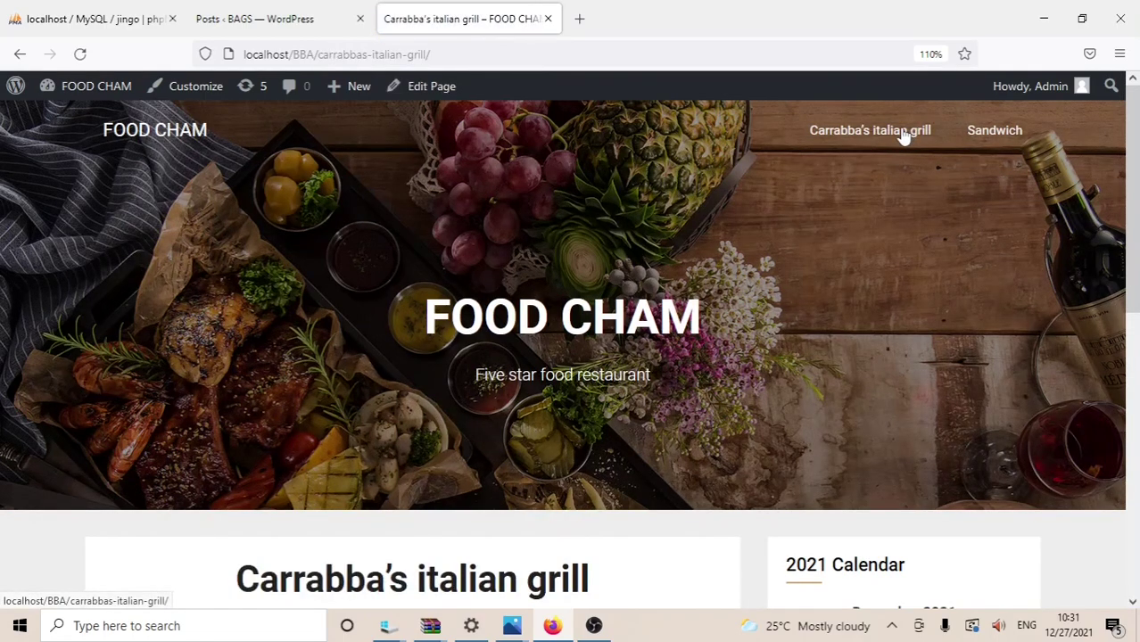
left_click_drag(1137, 169, 1137, 173)
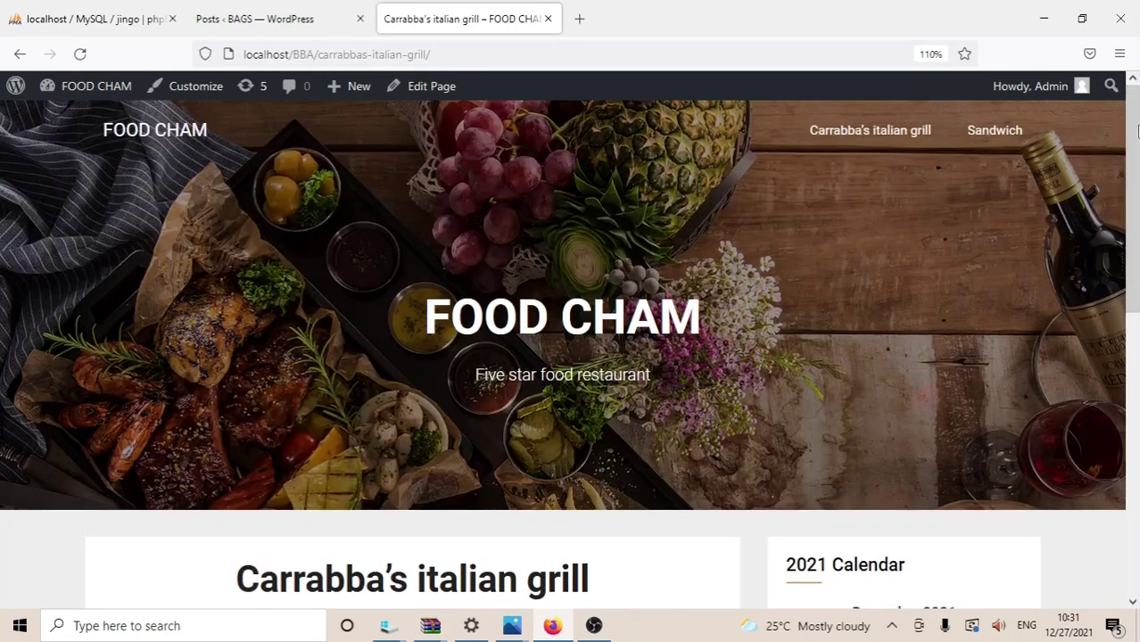
left_click(996, 132)
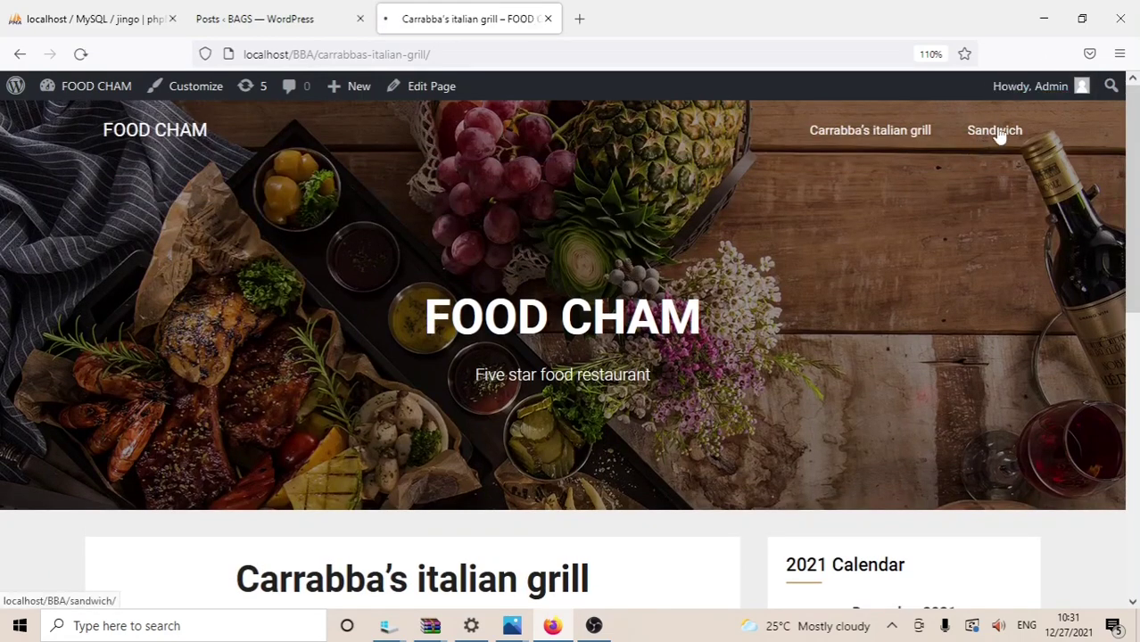
left_click_drag(1131, 229, 1137, 183)
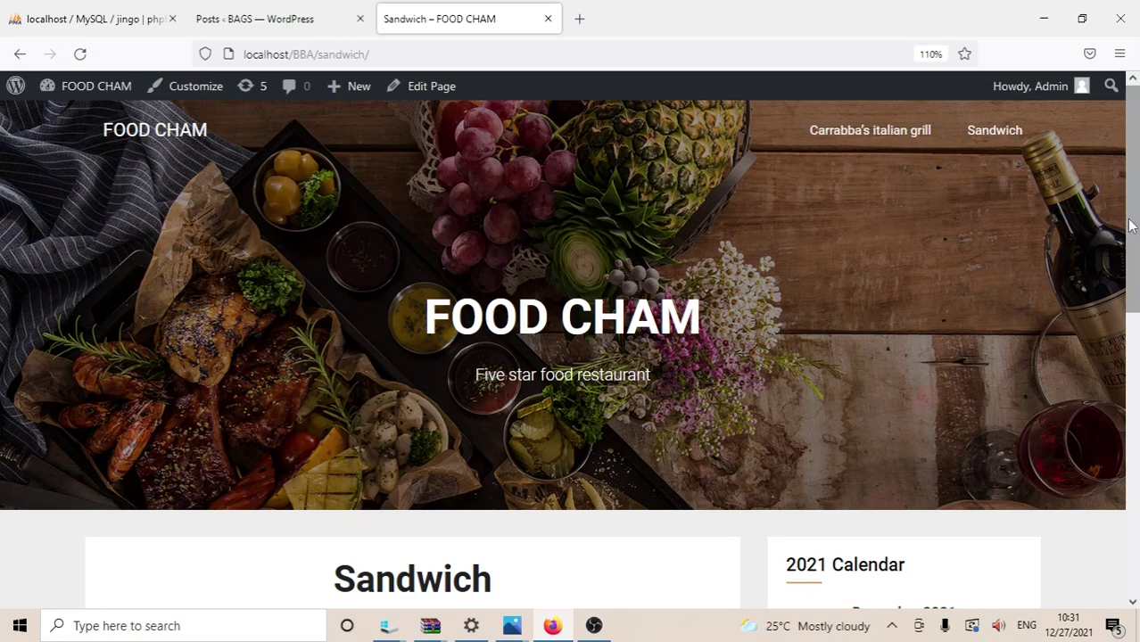
left_click_drag(1130, 226, 1134, 483)
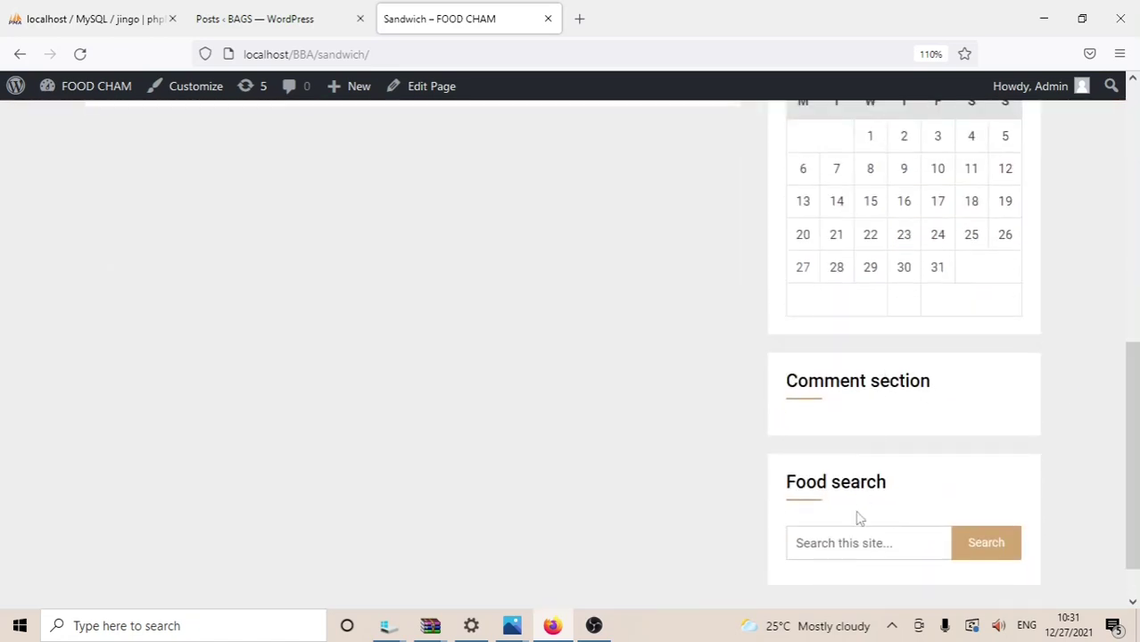